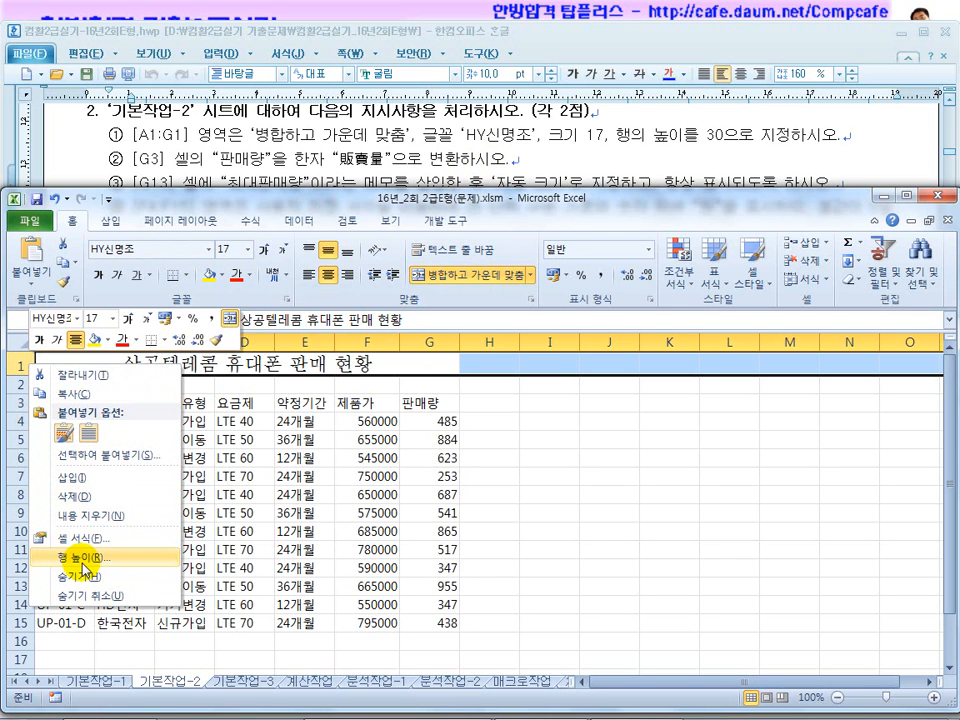
# Set the height of title row 1 to 30
pyautogui.click(86, 560)
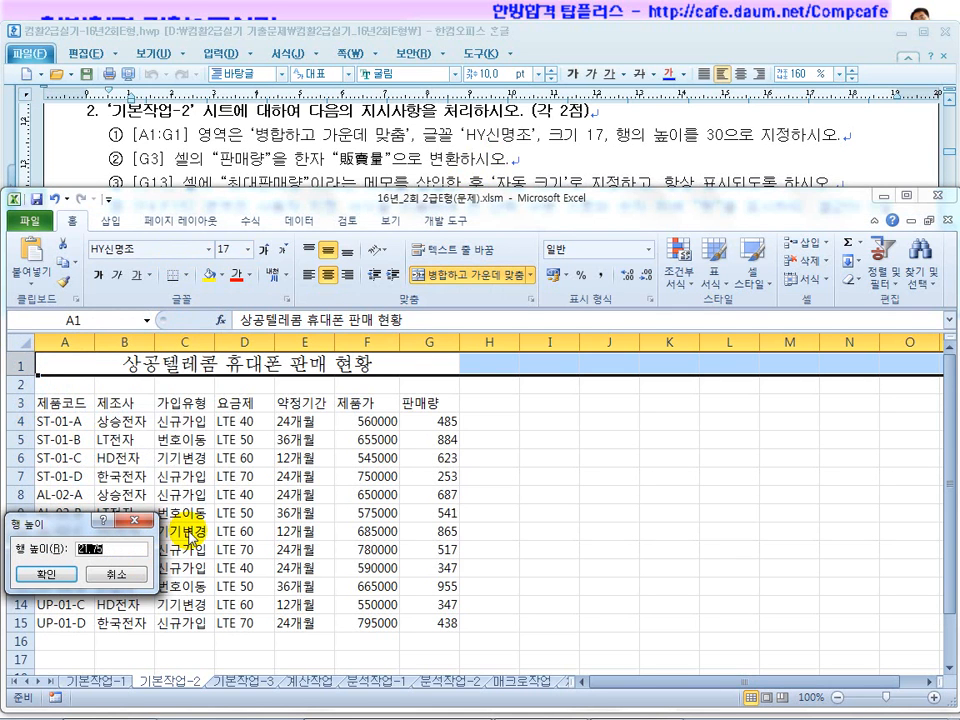
pyautogui.press('Return')
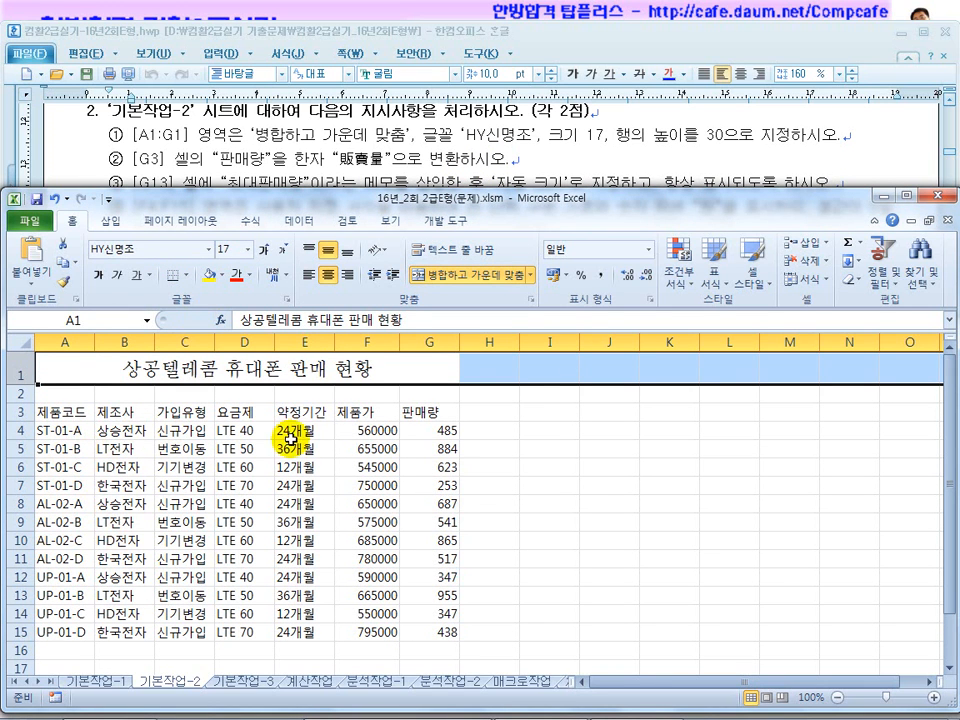
# Convert the text 판매량 in cell G3 to the Hanja 販賣量
pyautogui.click(432, 413)
pyautogui.moveTo(290, 320); pyautogui.dragTo(223, 320)
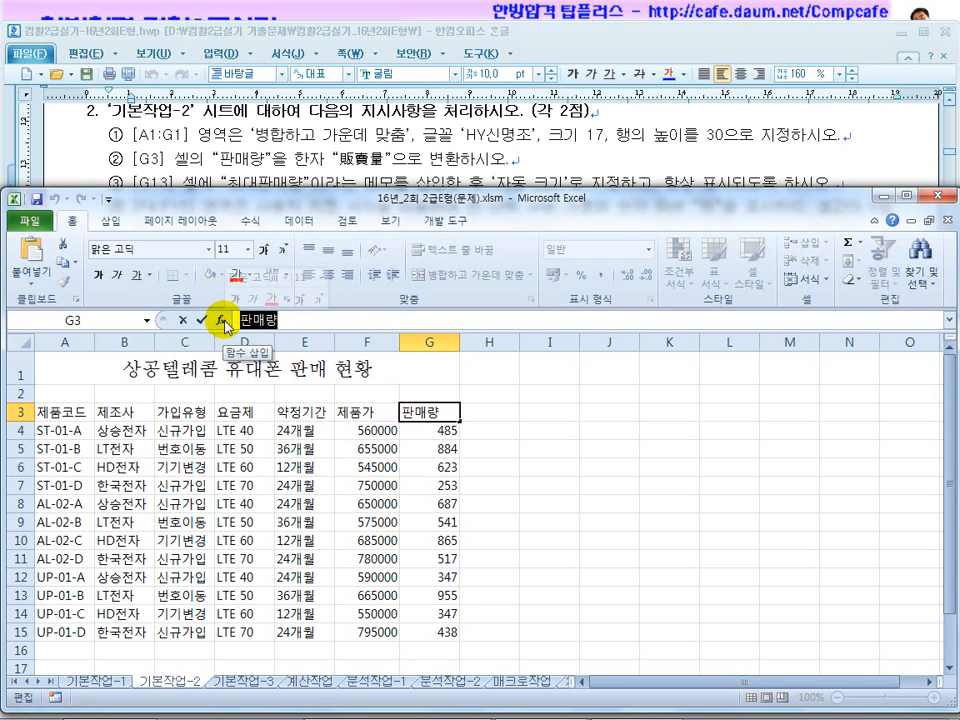
pyautogui.press('Hangul_Hanja')
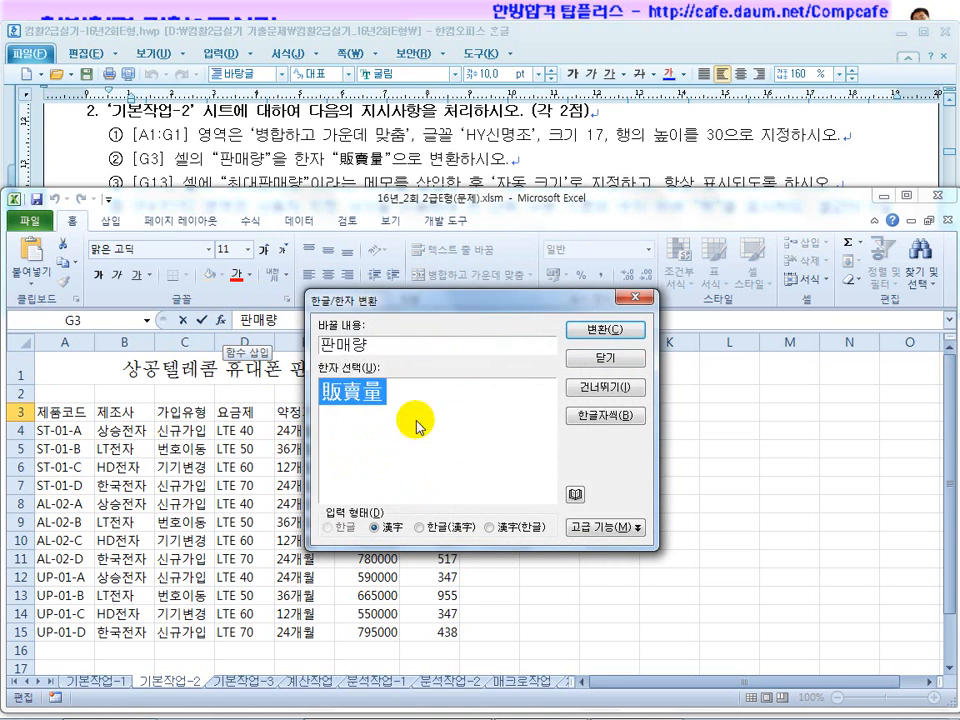
pyautogui.click(597, 332)
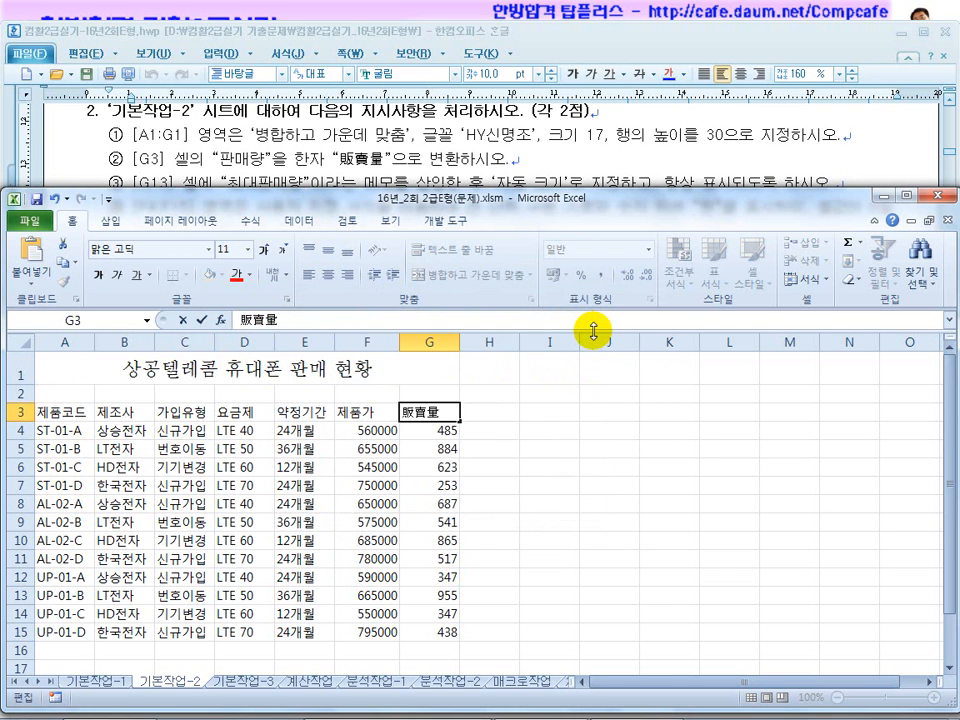
pyautogui.press('Return')
# Insert a comment on cell G13, replacing the default author name with the text 최대판매량
pyautogui.click(327, 167)
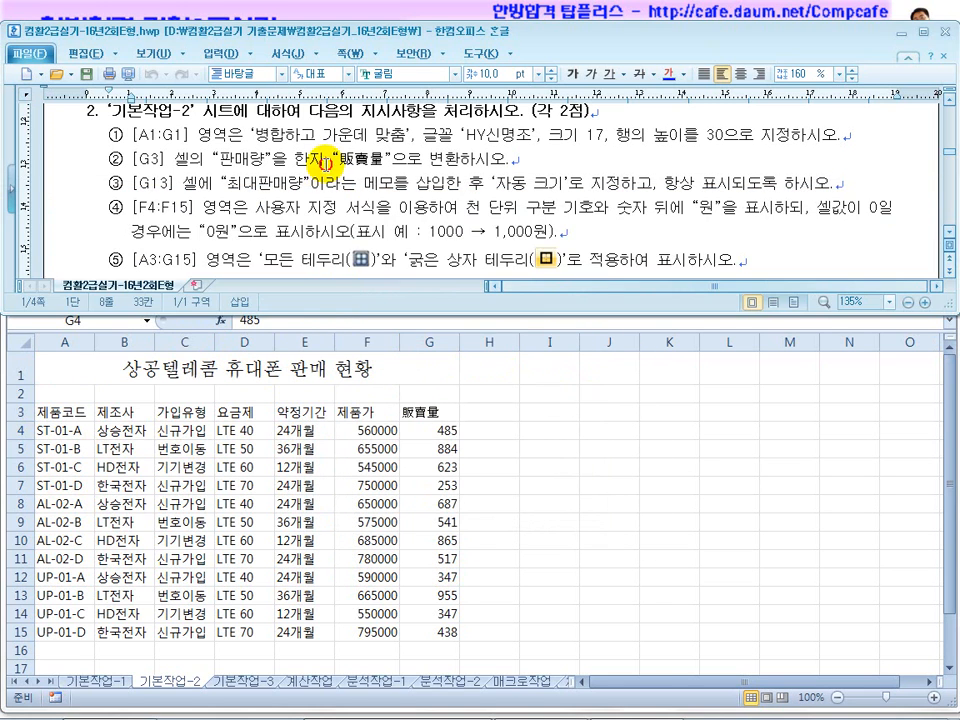
pyautogui.click(946, 232)
pyautogui.click(946, 232)
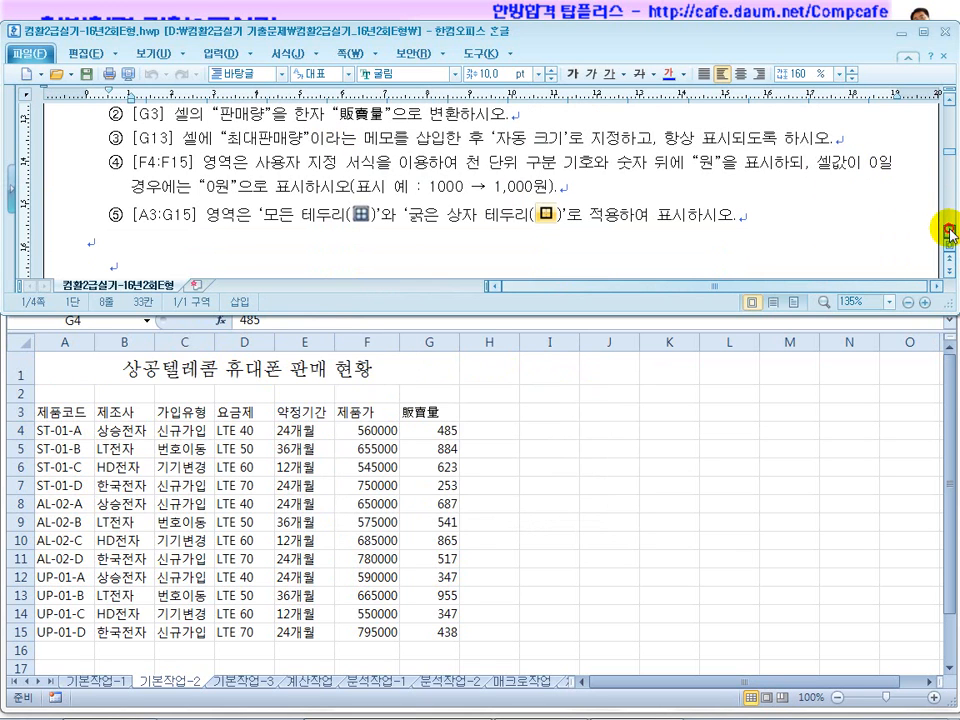
pyautogui.click(273, 186)
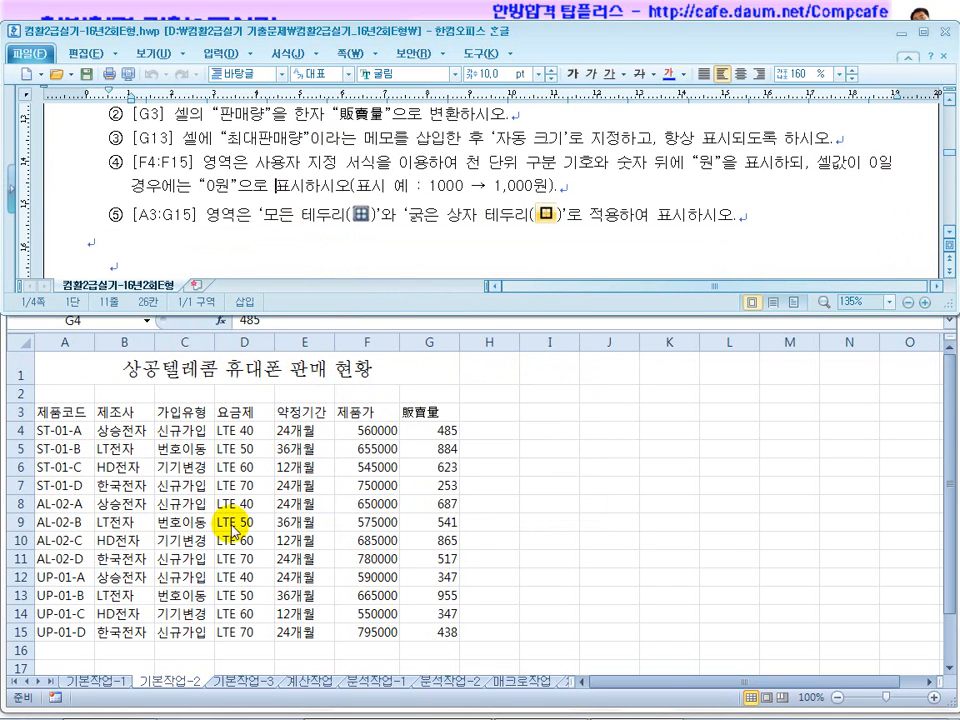
pyautogui.click(360, 557)
pyautogui.click(438, 541)
pyautogui.moveTo(35, 597); pyautogui.dragTo(440, 597)
pyautogui.click(440, 597)
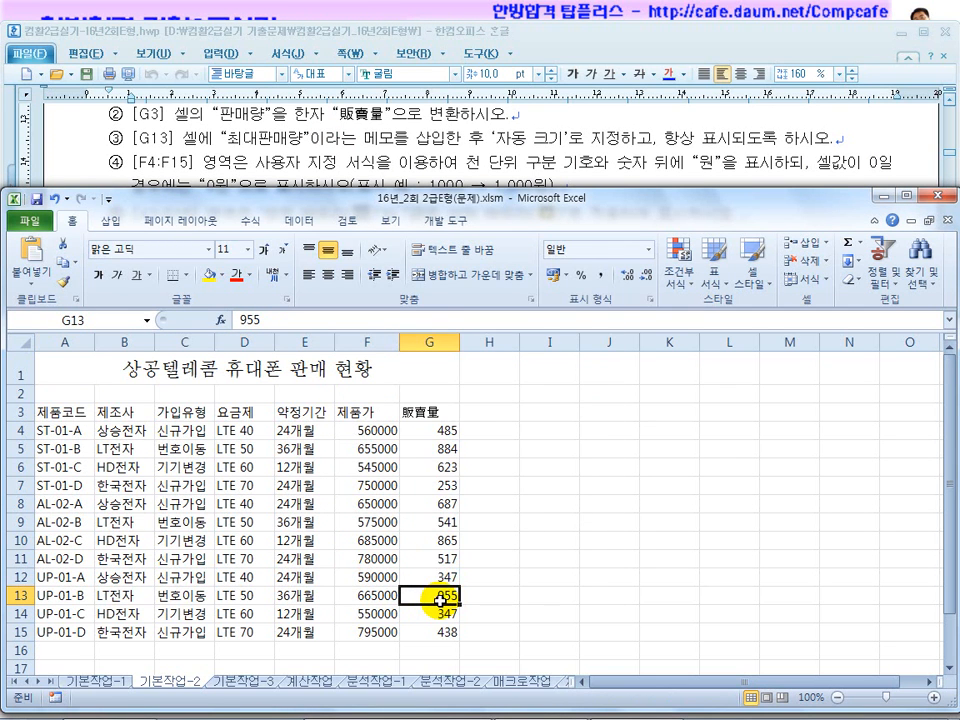
pyautogui.rightClick(440, 597)
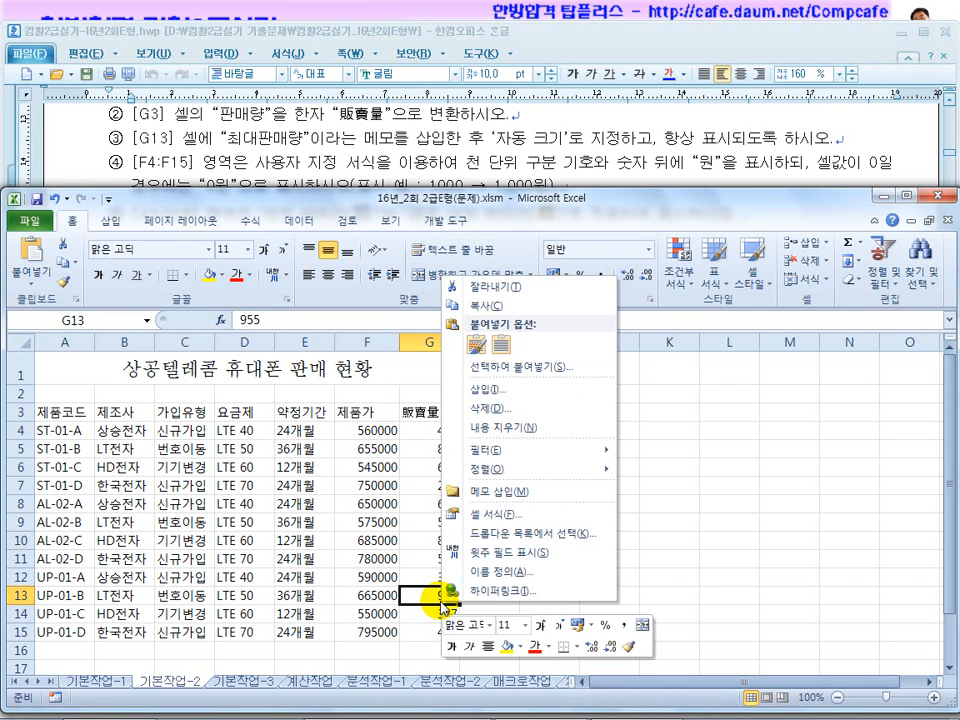
pyautogui.click(495, 497)
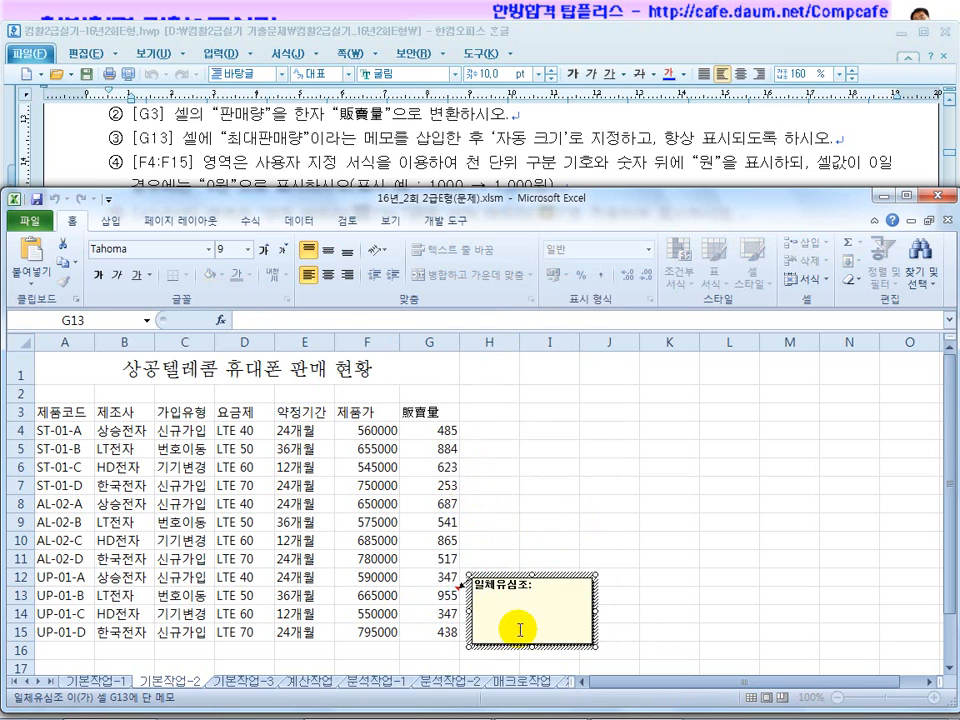
pyautogui.press('BackSpace')
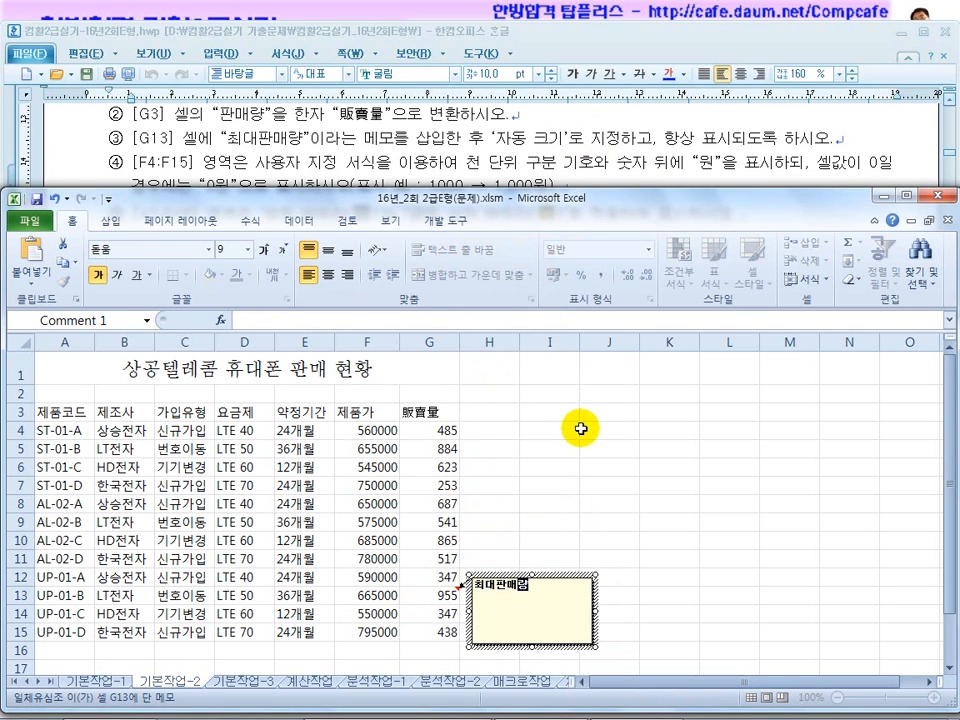
# Format the G13 comment to use automatic sizing (자동 크기)
pyautogui.rightClick(550, 580)
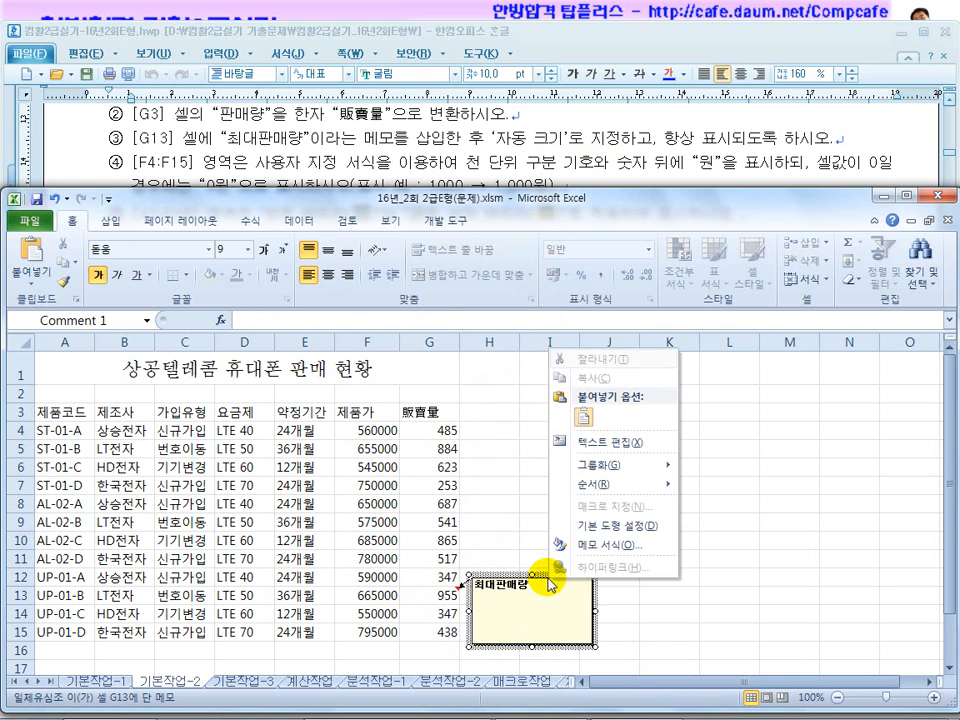
pyautogui.click(597, 545)
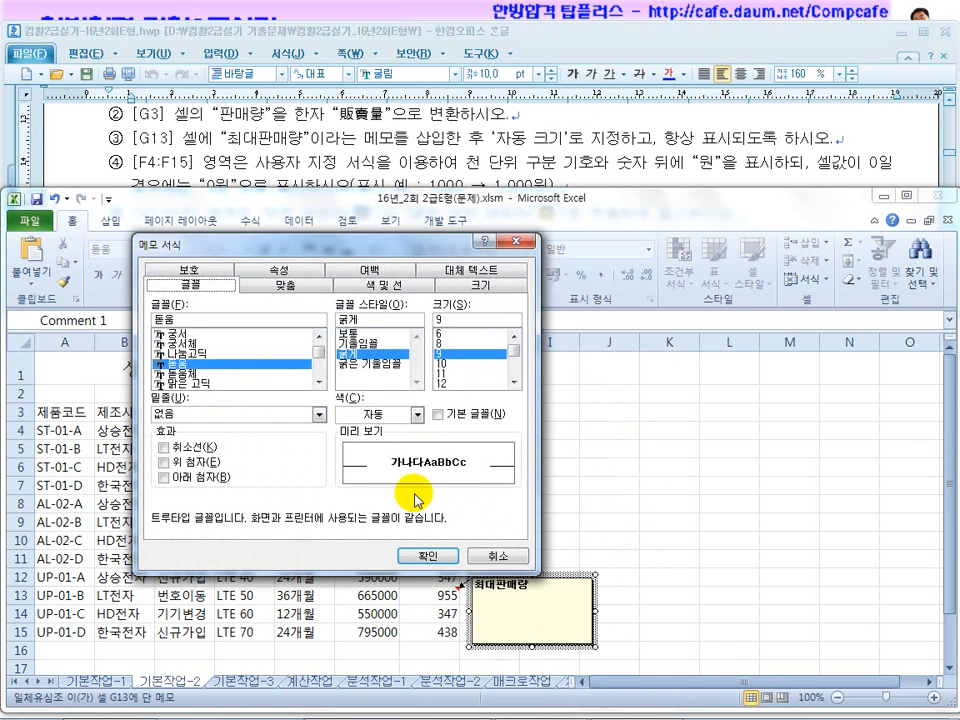
pyautogui.click(291, 302)
pyautogui.click(165, 366)
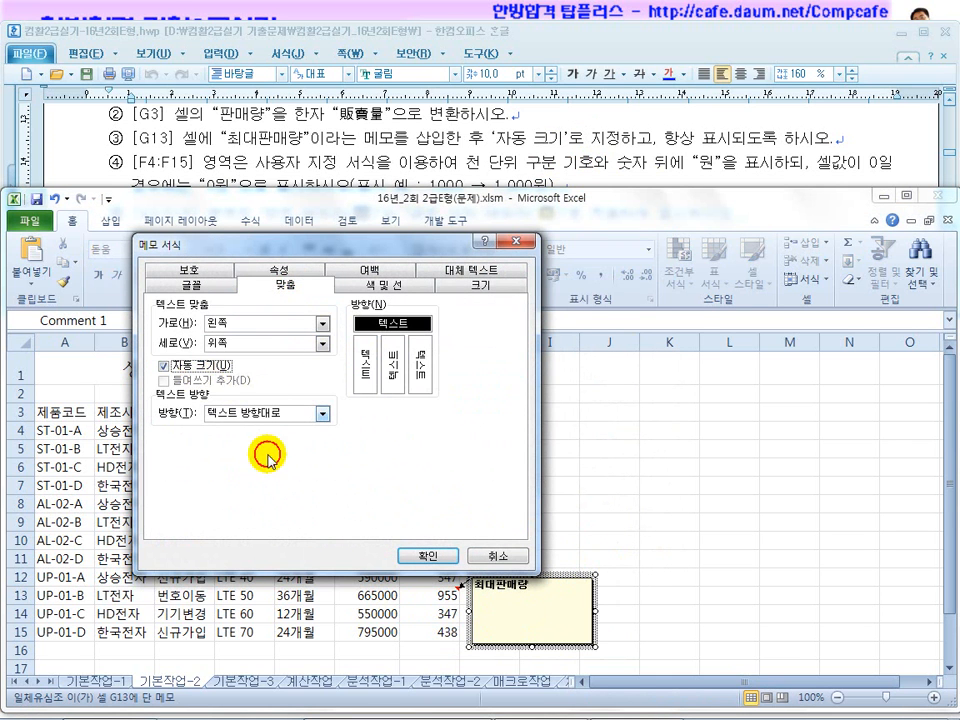
pyautogui.click(425, 555)
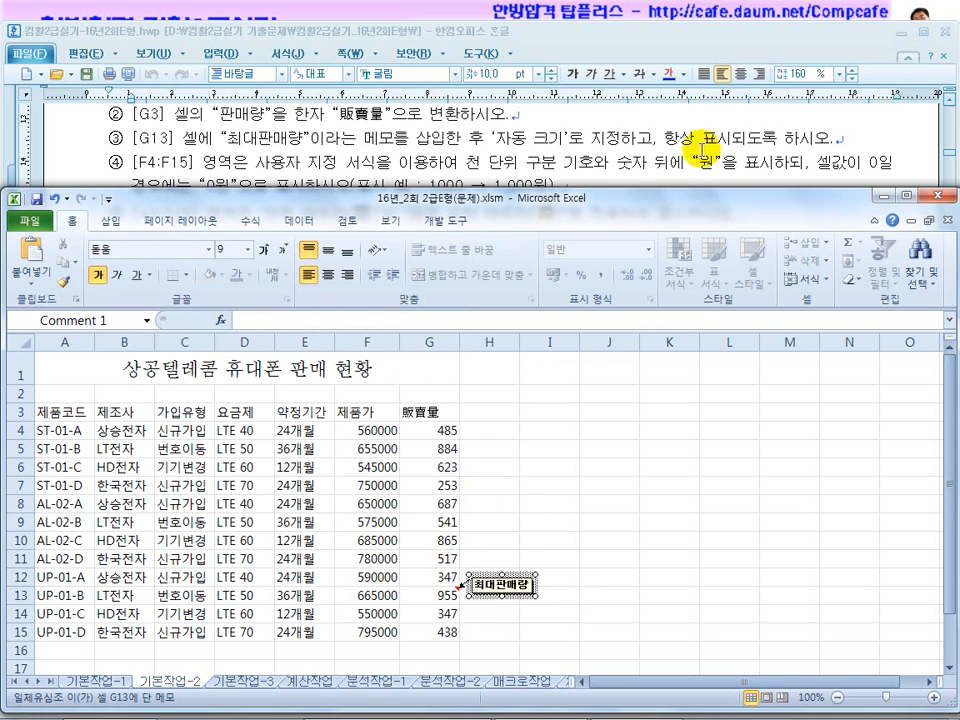
# Set the comment on cell G13 to be always displayed
pyautogui.click(440, 595)
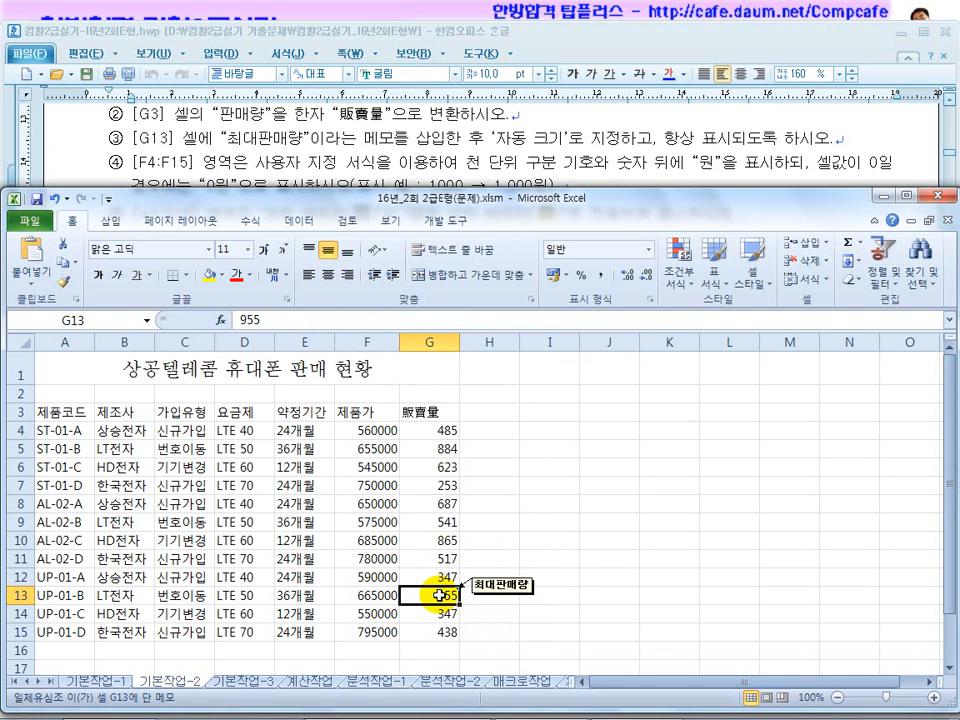
pyautogui.rightClick(440, 595)
pyautogui.click(499, 485)
pyautogui.click(528, 508)
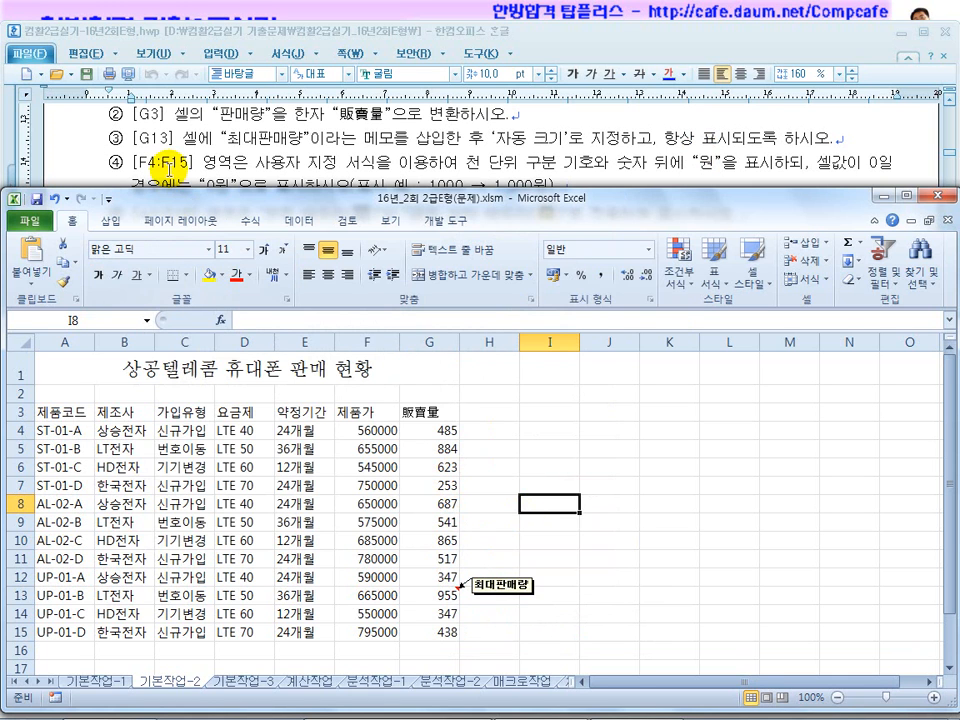
# Choose the custom number format #,##0 for the product prices in F4:F15, following instruction 4 of the task document
pyautogui.click(372, 135)
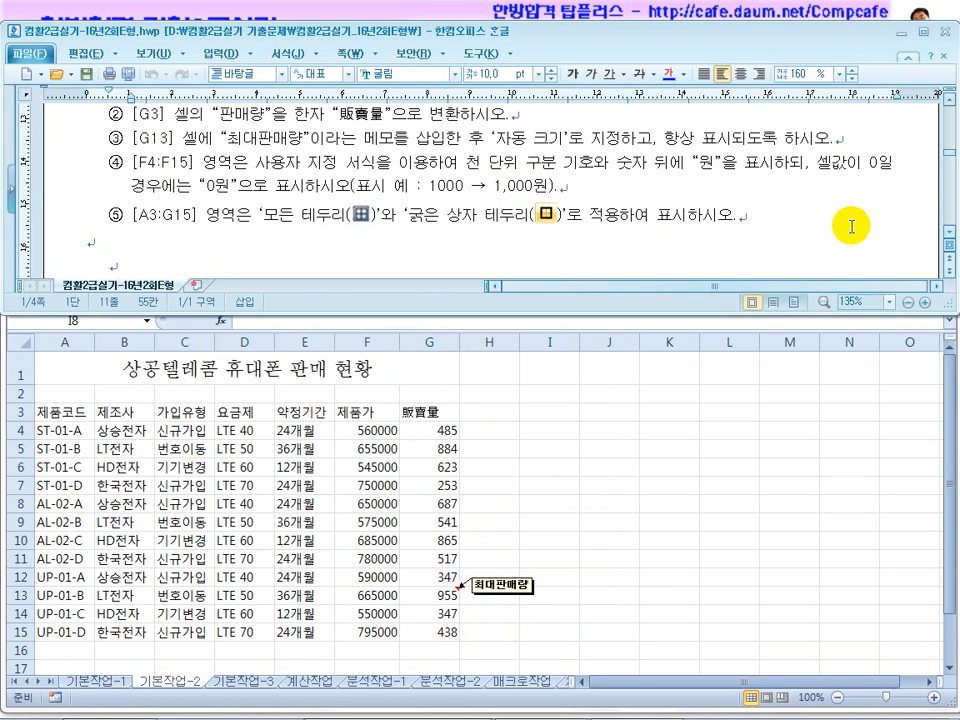
pyautogui.scroll(-1, 950, 237)
pyautogui.scroll(-1, 950, 237)
pyautogui.click(574, 473)
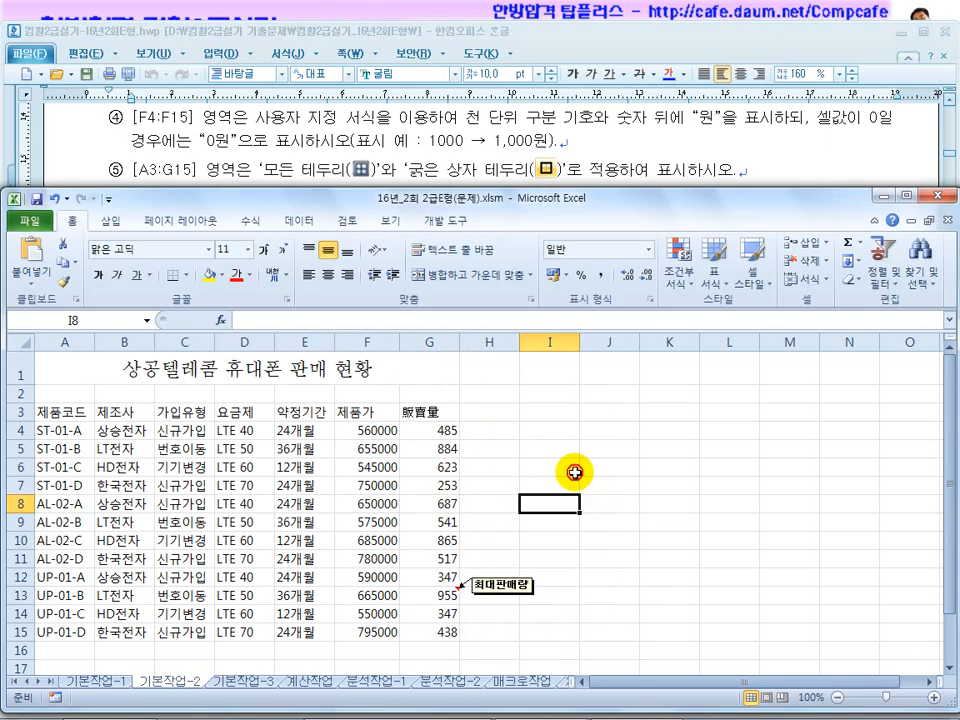
pyautogui.moveTo(390, 432); pyautogui.dragTo(369, 630)
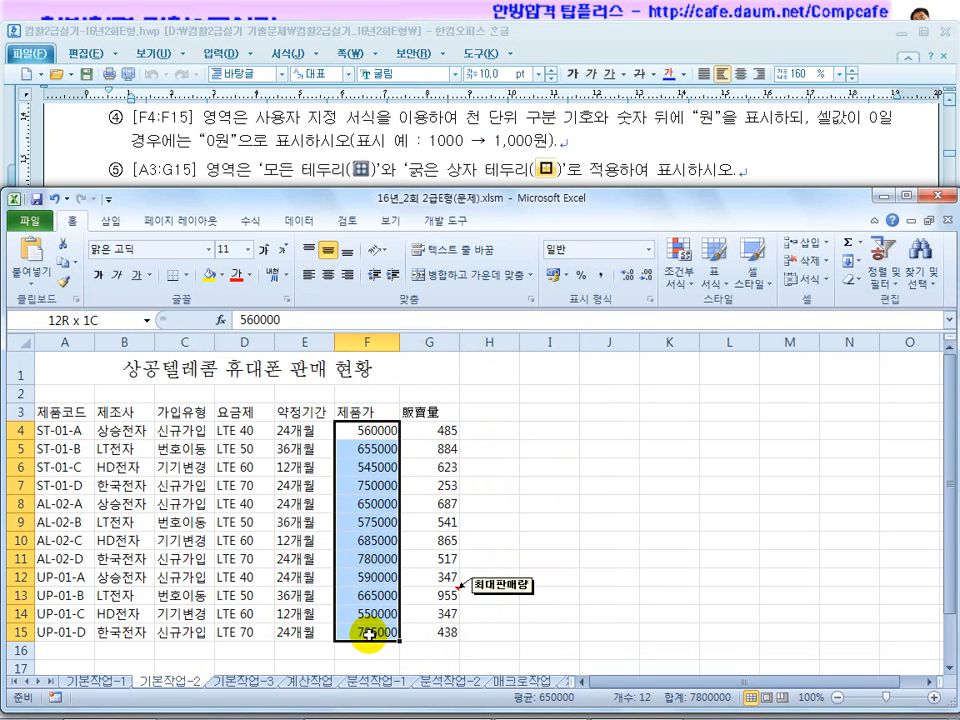
pyautogui.rightClick(369, 516)
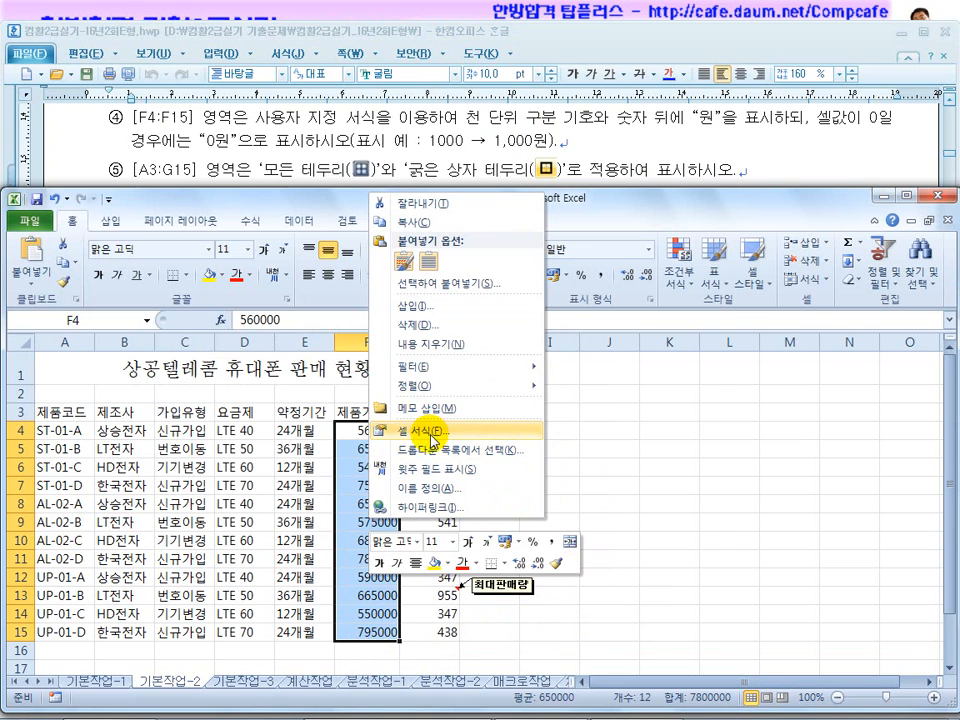
pyautogui.click(433, 433)
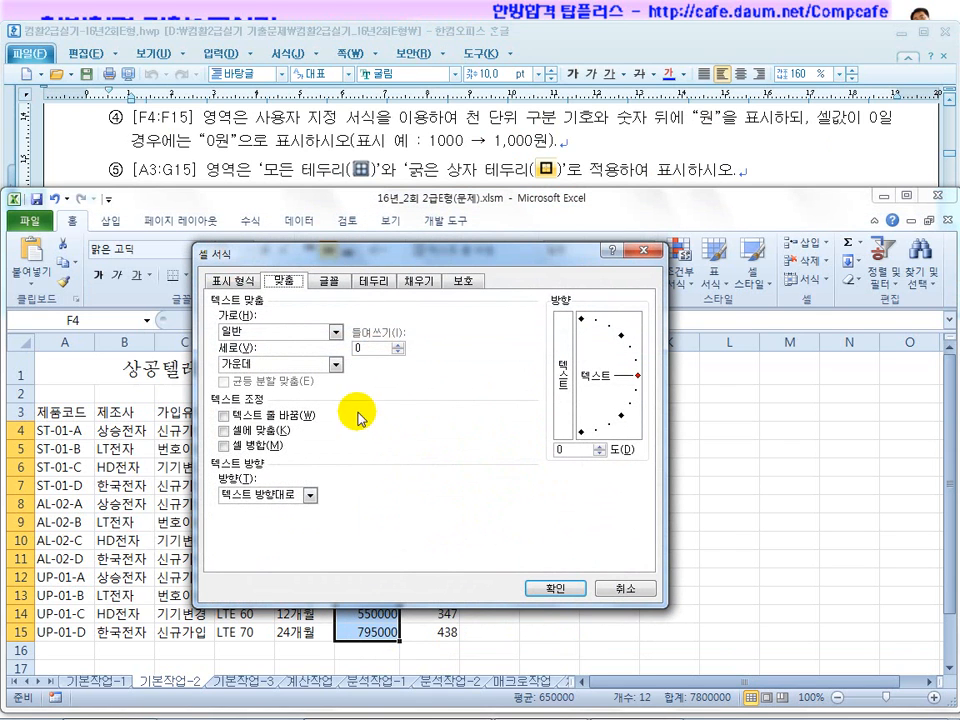
pyautogui.click(236, 281)
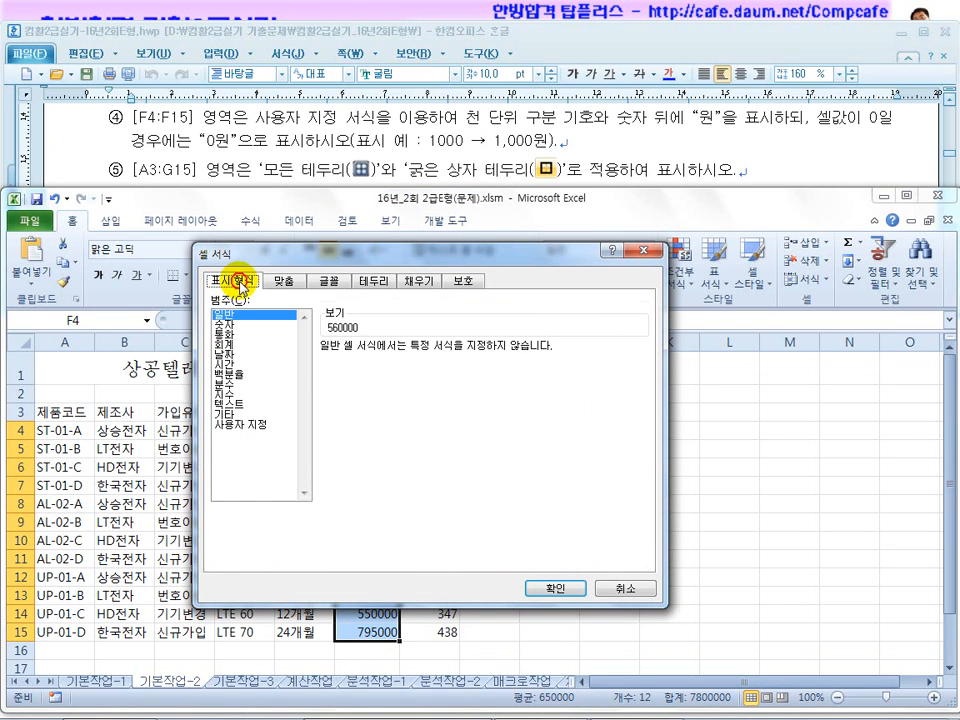
pyautogui.click(250, 424)
pyautogui.click(350, 404)
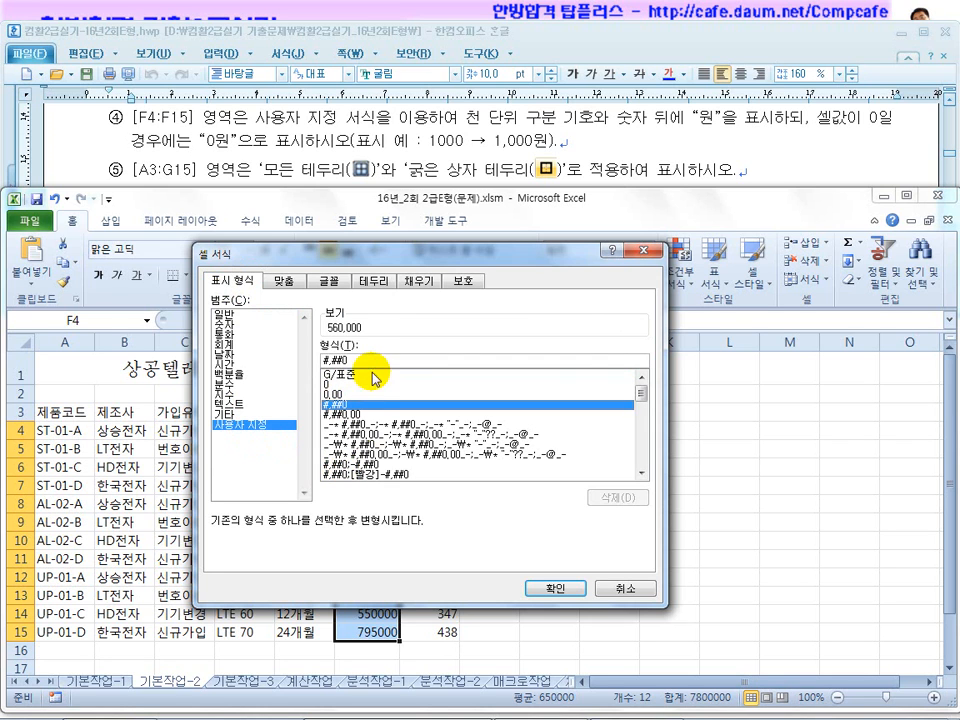
# Extend the custom format code to #,##0"원" and apply it to F4:F15
pyautogui.click(372, 358)
pyautogui.write('"')
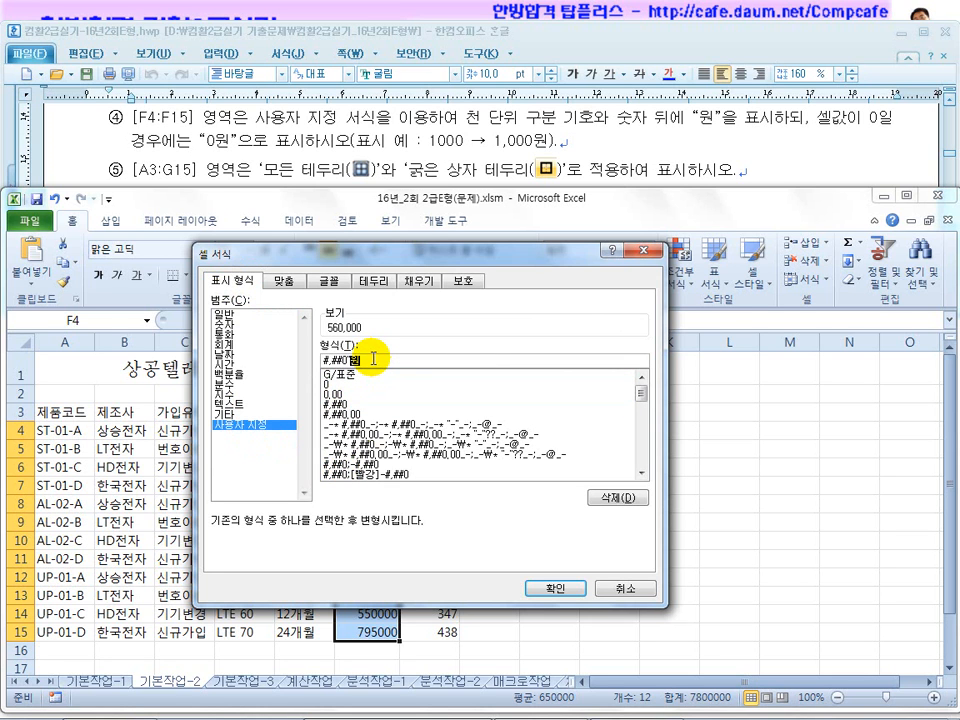
pyautogui.write('원"')
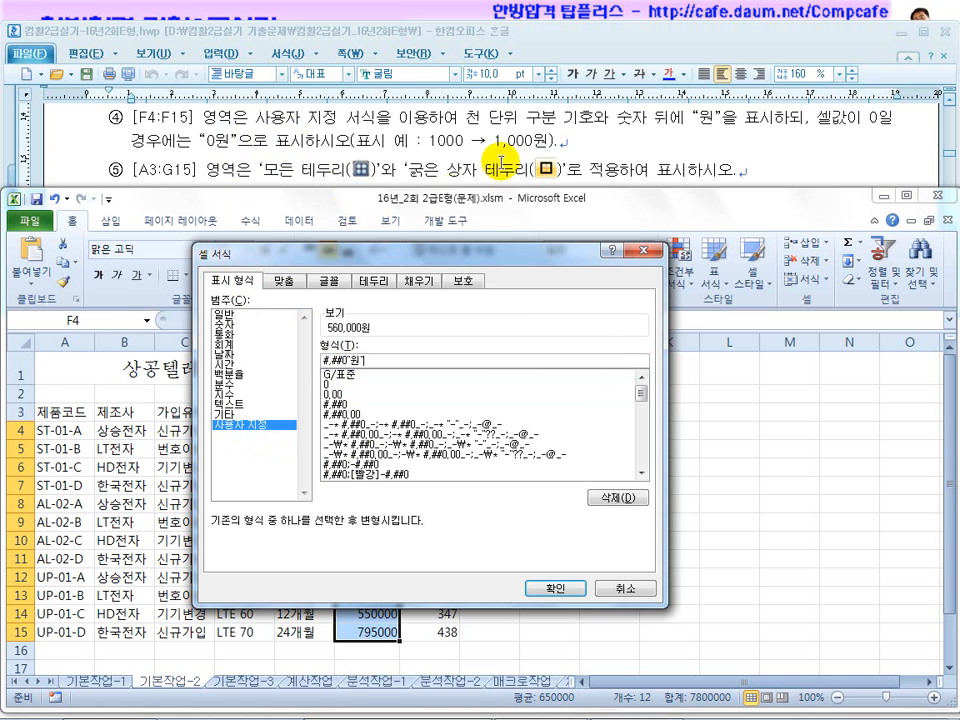
pyautogui.moveTo(199, 143); pyautogui.dragTo(345, 140)
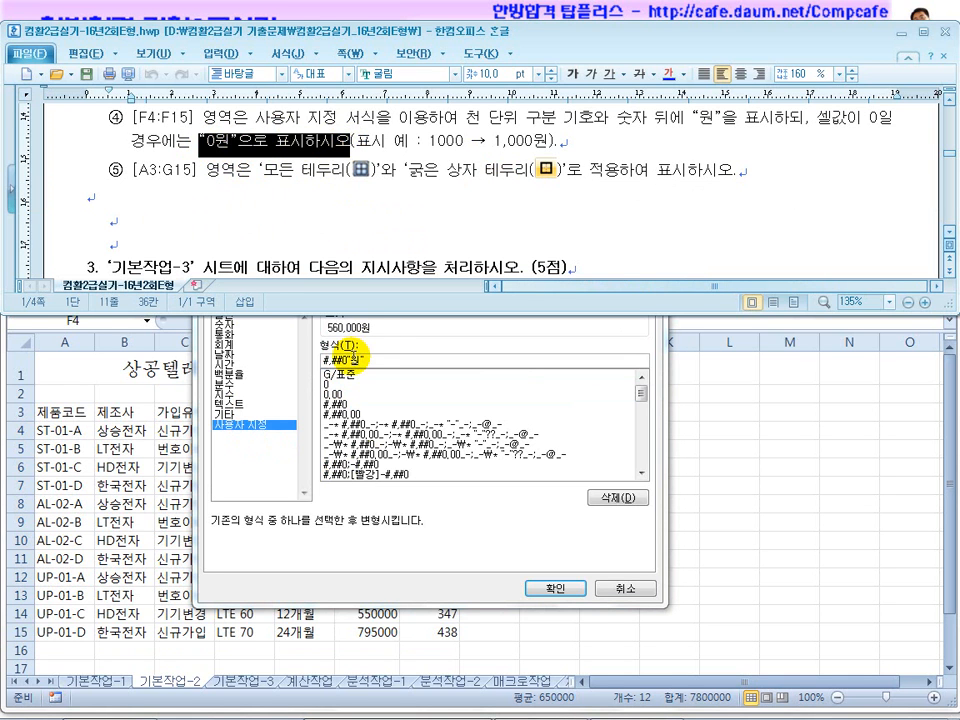
pyautogui.click(346, 361)
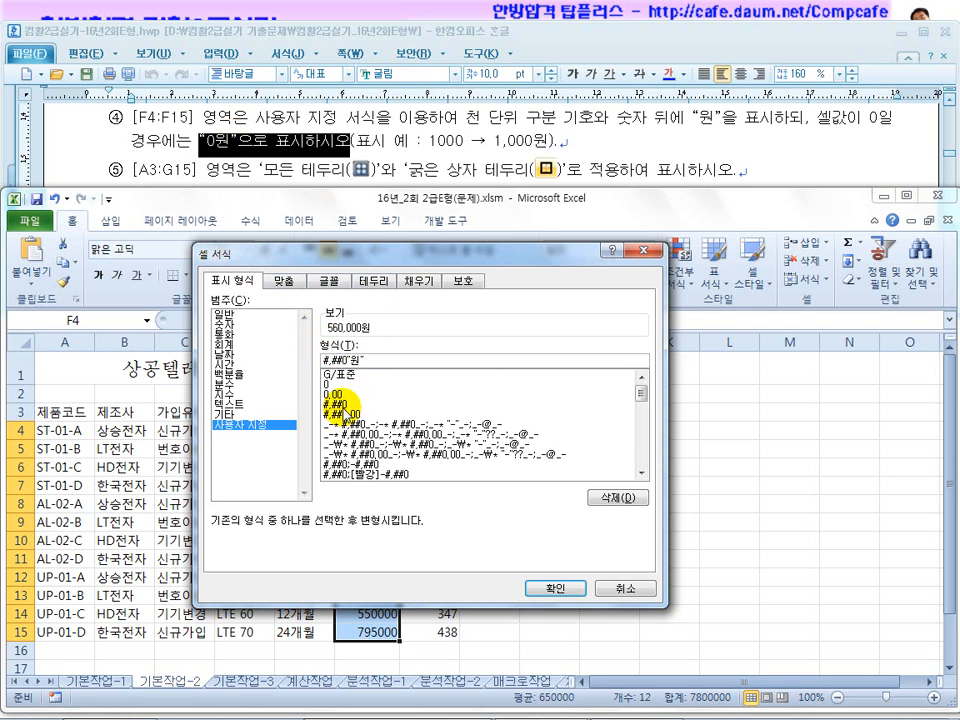
pyautogui.click(537, 585)
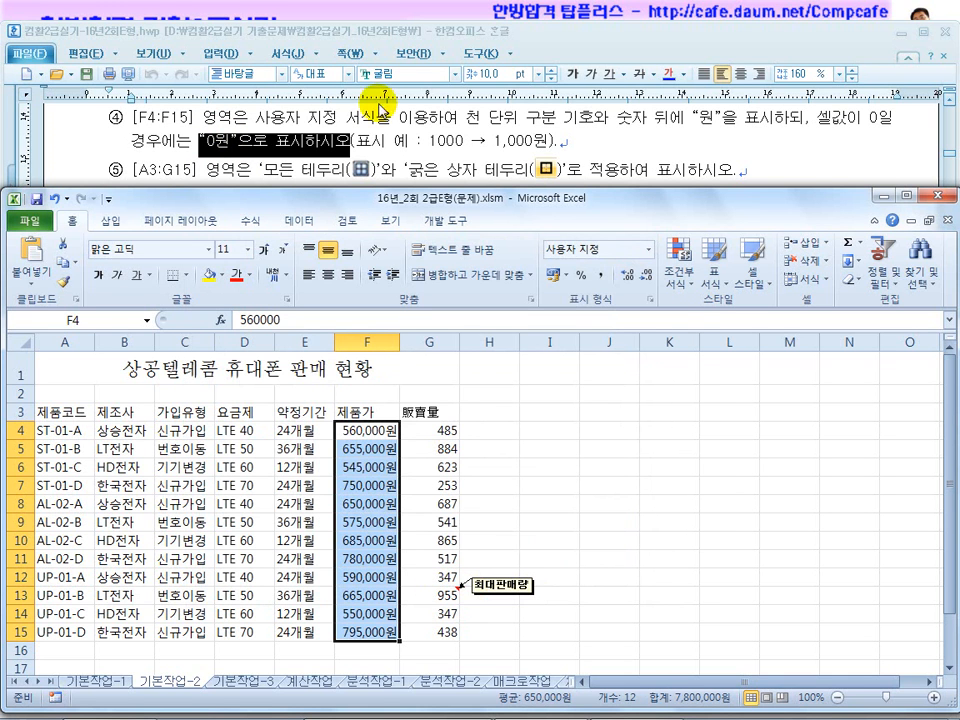
# Apply all borders (모든 테두리) to the table range A3:G15
pyautogui.click(232, 394)
pyautogui.moveTo(70, 411); pyautogui.dragTo(408, 628)
pyautogui.click(181, 274)
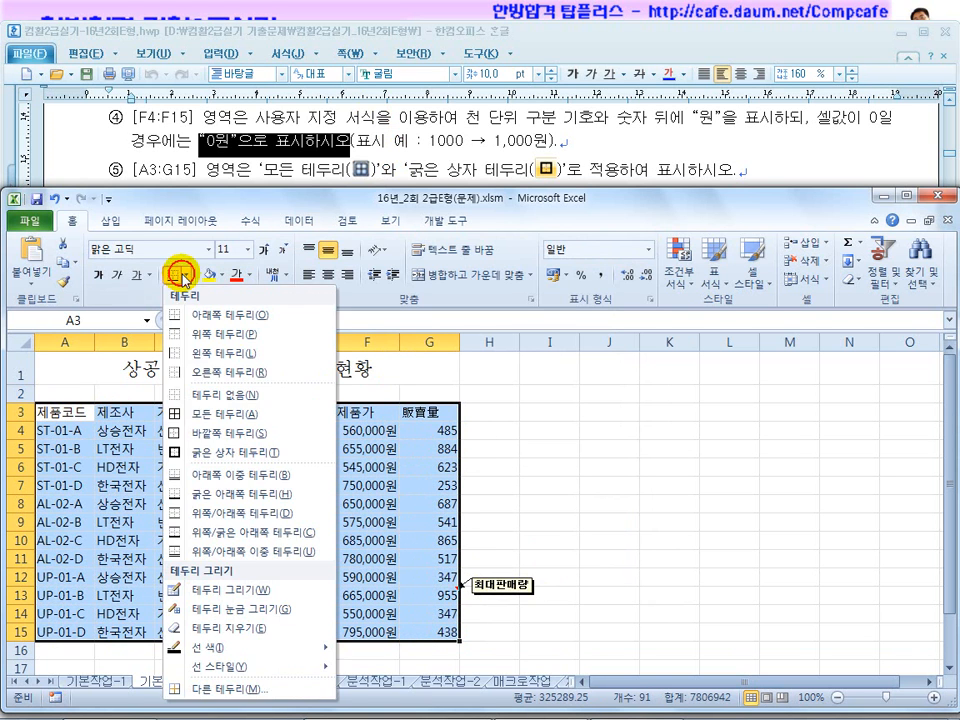
pyautogui.click(182, 413)
pyautogui.click(527, 470)
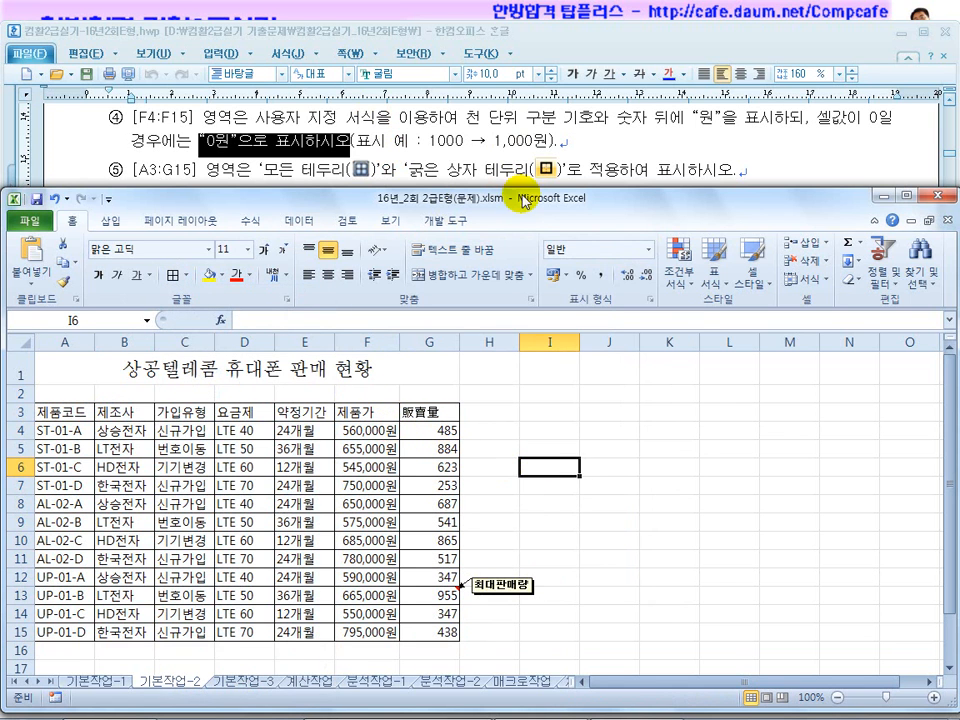
# Add a thick box border (굵은 상자 테두리) around the range A3:G15
pyautogui.moveTo(68, 420); pyautogui.dragTo(445, 632)
pyautogui.click(185, 275)
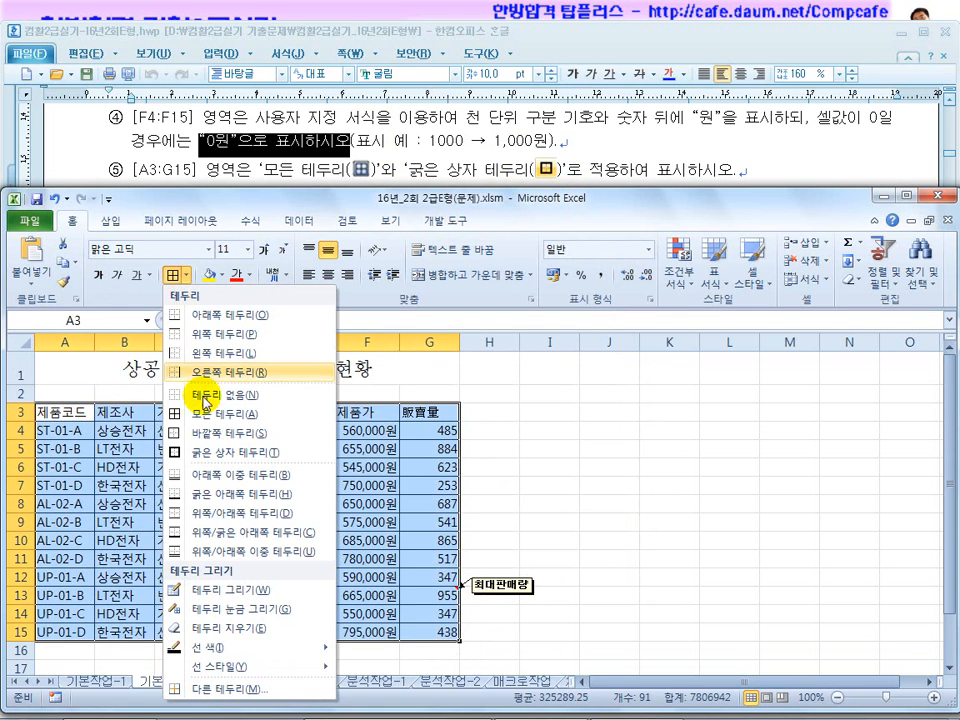
pyautogui.click(212, 455)
pyautogui.click(305, 486)
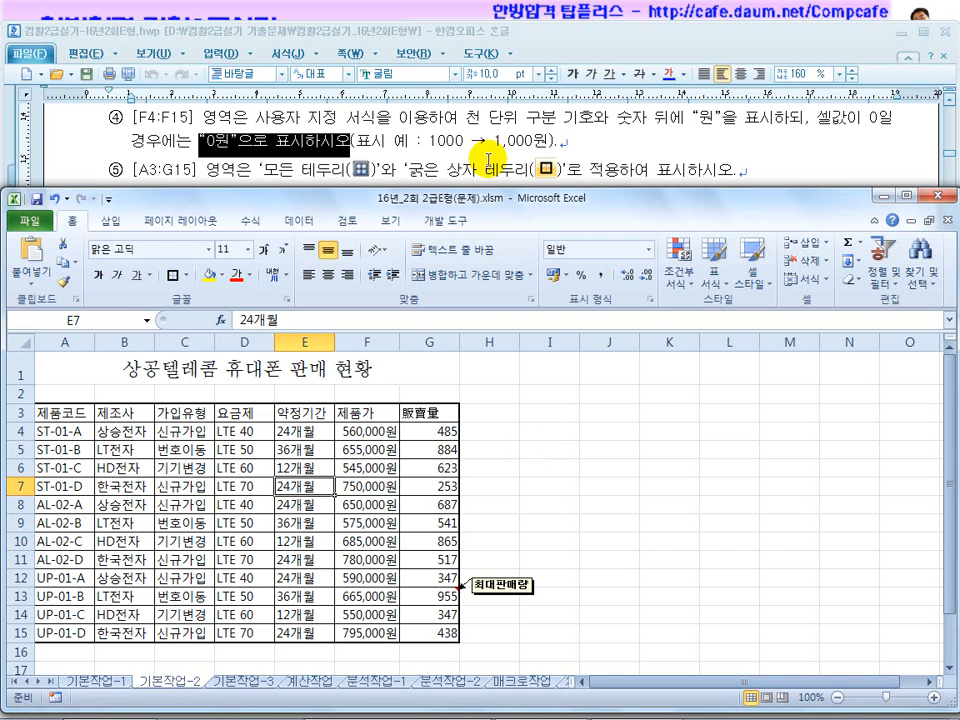
# Switch to the 기본작업-3 sheet and read the task 3 custom filter instructions in the Hangul document
pyautogui.click(252, 681)
pyautogui.click(400, 180)
pyautogui.scroll(-5, 404, 188)
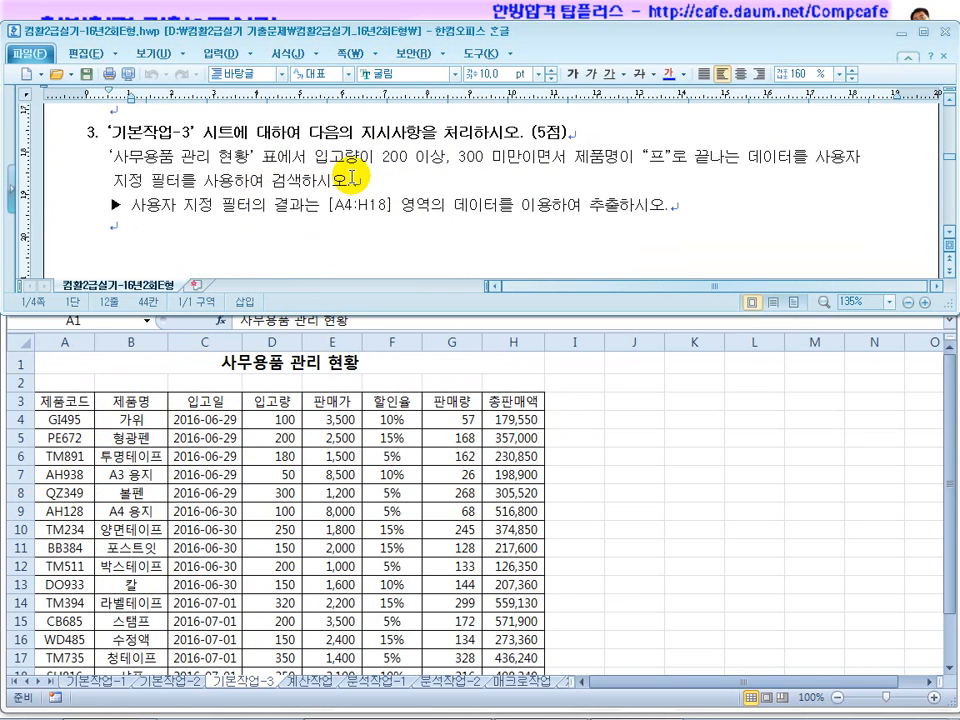
# Check the filter range A4:H18 on the sheet against the Hangul instructions and examine the 입고량 condition
pyautogui.moveTo(142, 184); pyautogui.dragTo(285, 184)
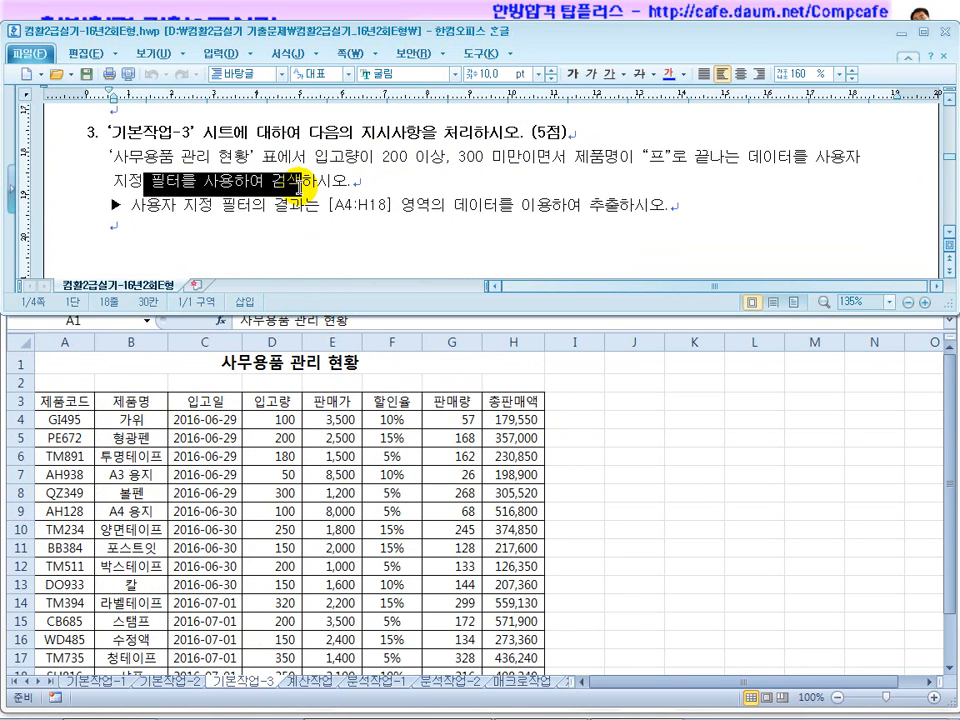
pyautogui.moveTo(400, 206); pyautogui.dragTo(331, 207)
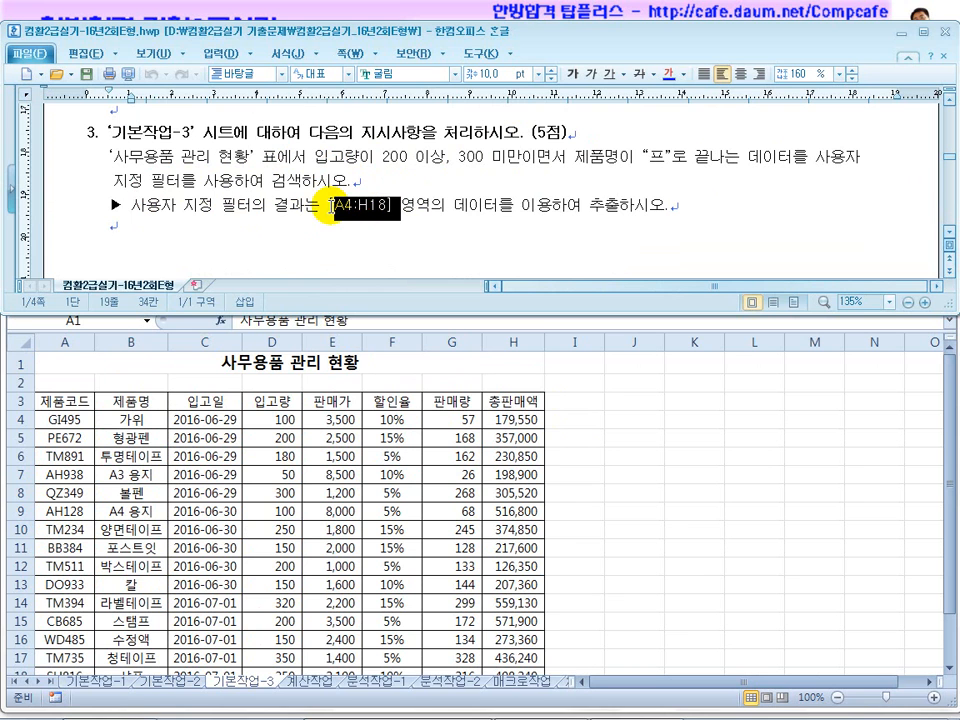
pyautogui.click(207, 545)
pyautogui.moveTo(58, 420); pyautogui.dragTo(522, 628)
pyautogui.click(461, 161)
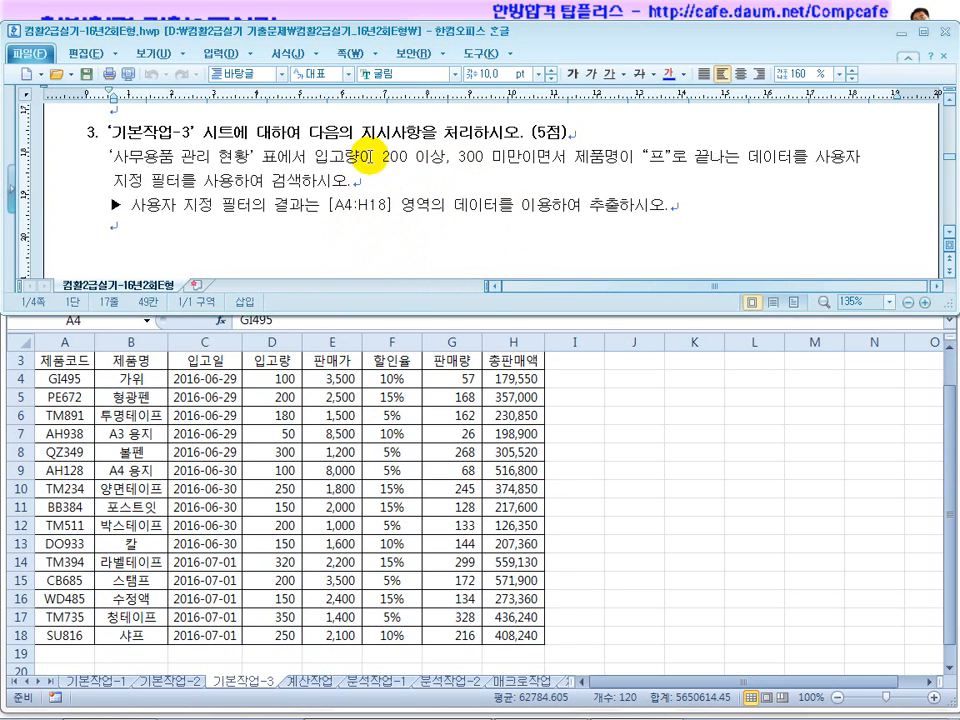
pyautogui.moveTo(375, 157); pyautogui.dragTo(548, 163)
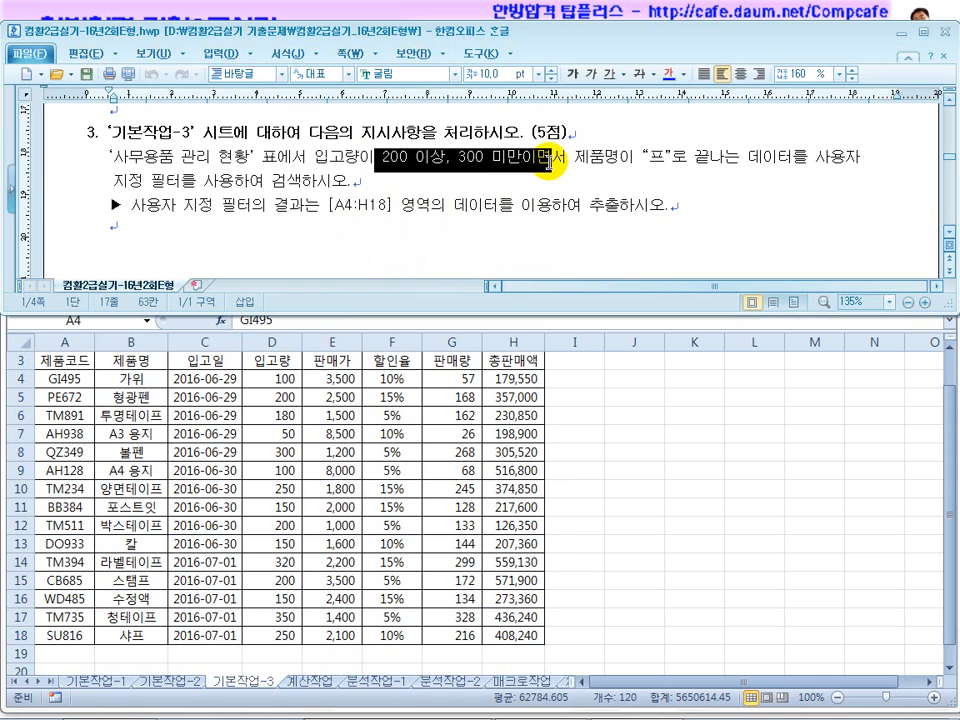
# Switch to the Excel workbook and turn on filtering for the 사무용품 관리 현황 table
pyautogui.click(425, 461)
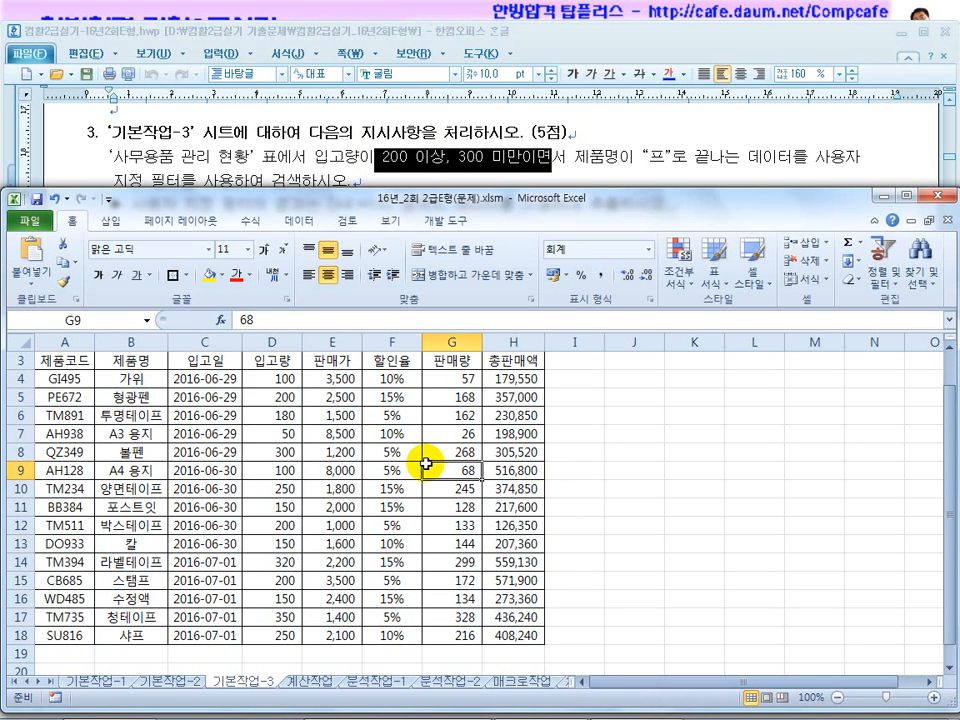
pyautogui.click(298, 220)
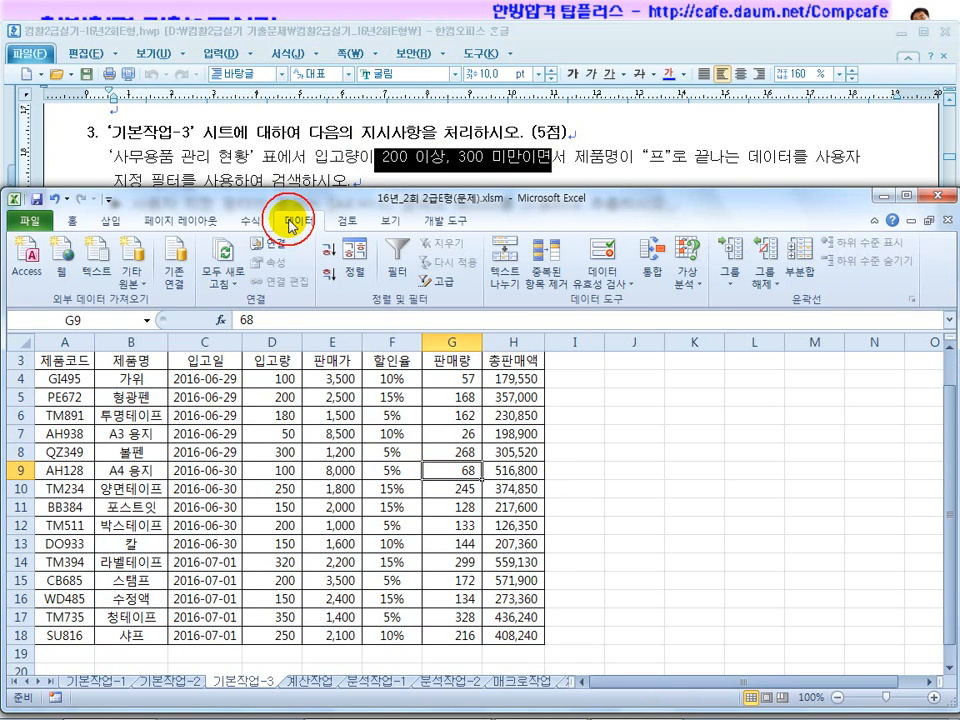
pyautogui.click(390, 275)
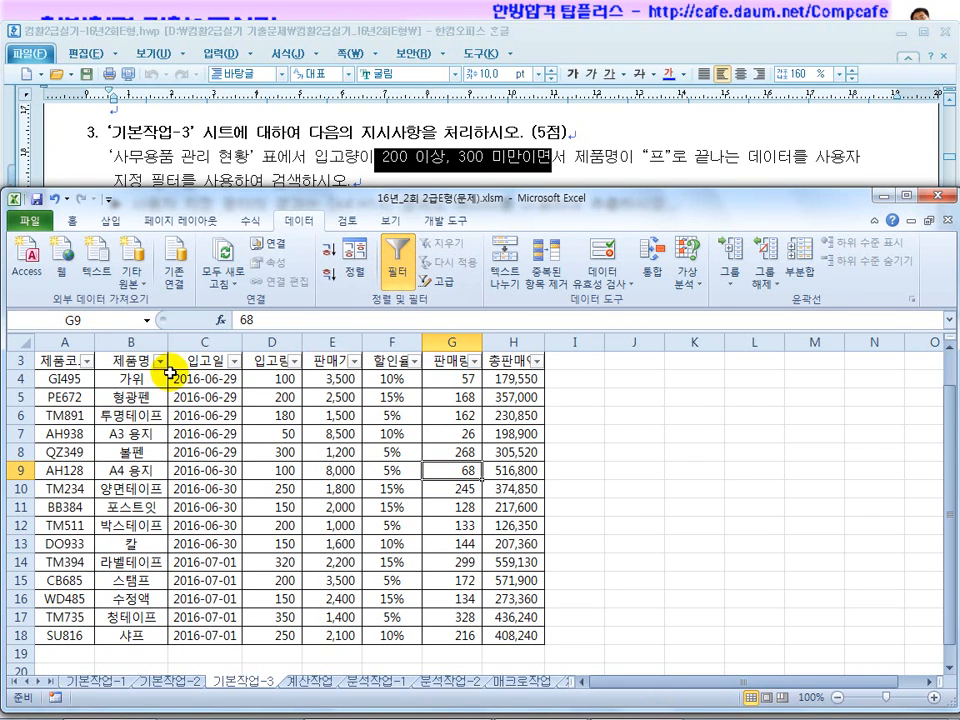
pyautogui.scroll(1, 140, 380)
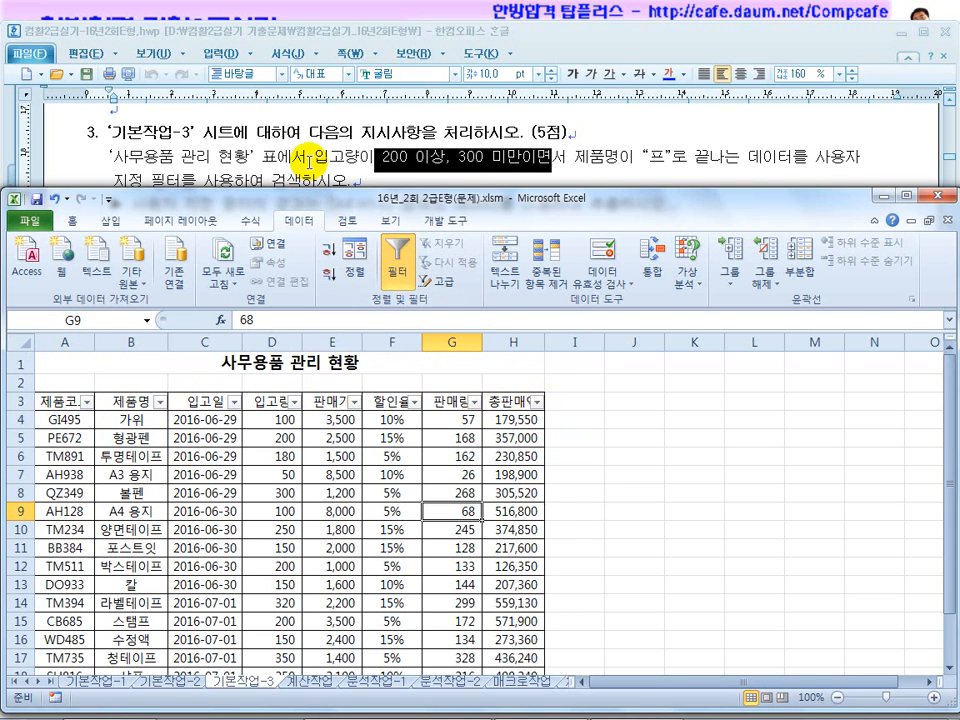
# Define a custom number filter on 입고량 with the conditions >= 200 and (그리고) < 300
pyautogui.click(295, 401)
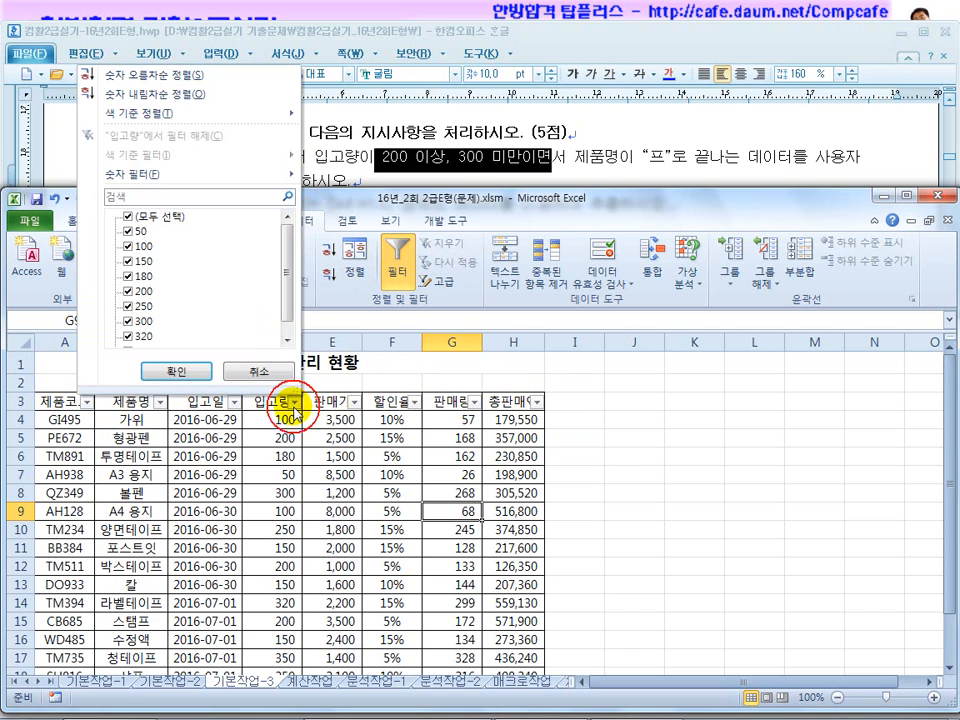
pyautogui.moveTo(223, 172)
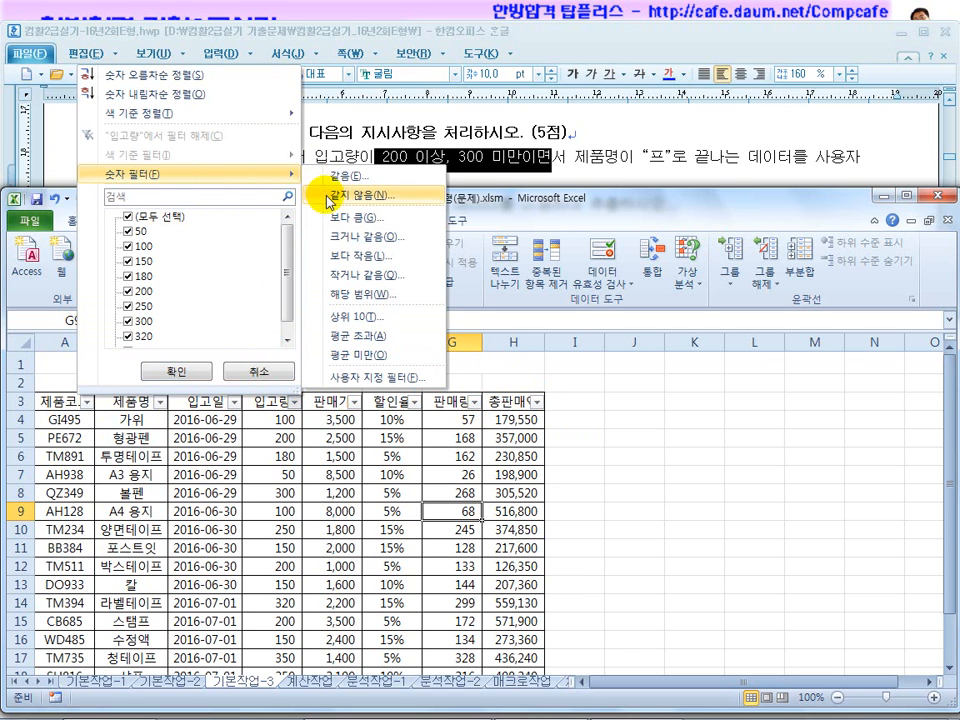
pyautogui.click(354, 381)
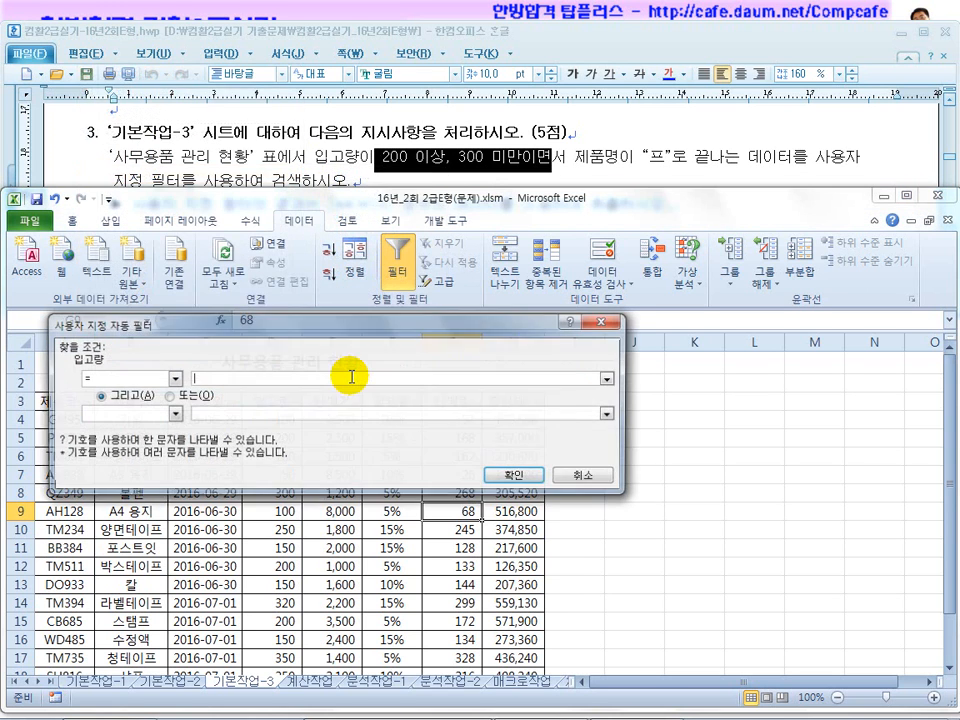
pyautogui.click(148, 380)
pyautogui.click(129, 430)
pyautogui.click(229, 381)
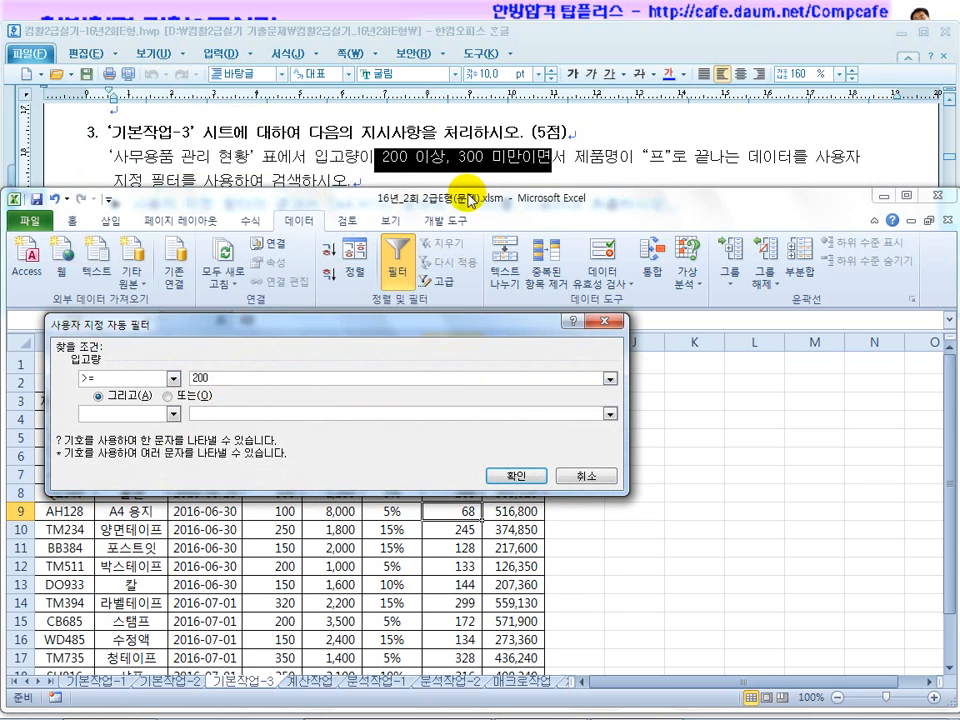
pyautogui.click(172, 413)
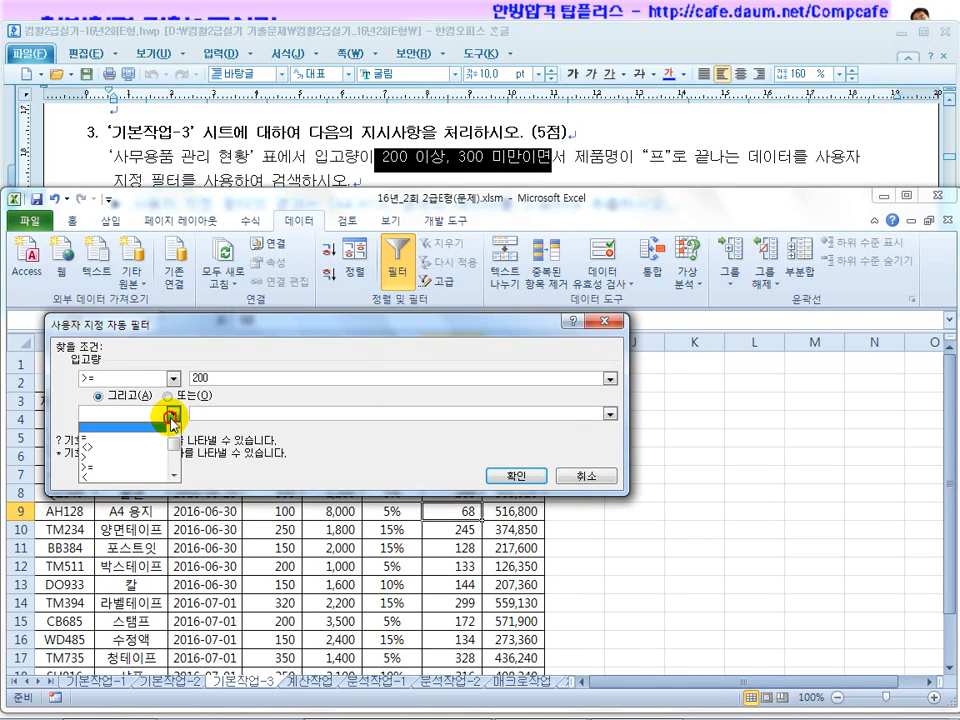
pyautogui.click(133, 476)
pyautogui.click(244, 409)
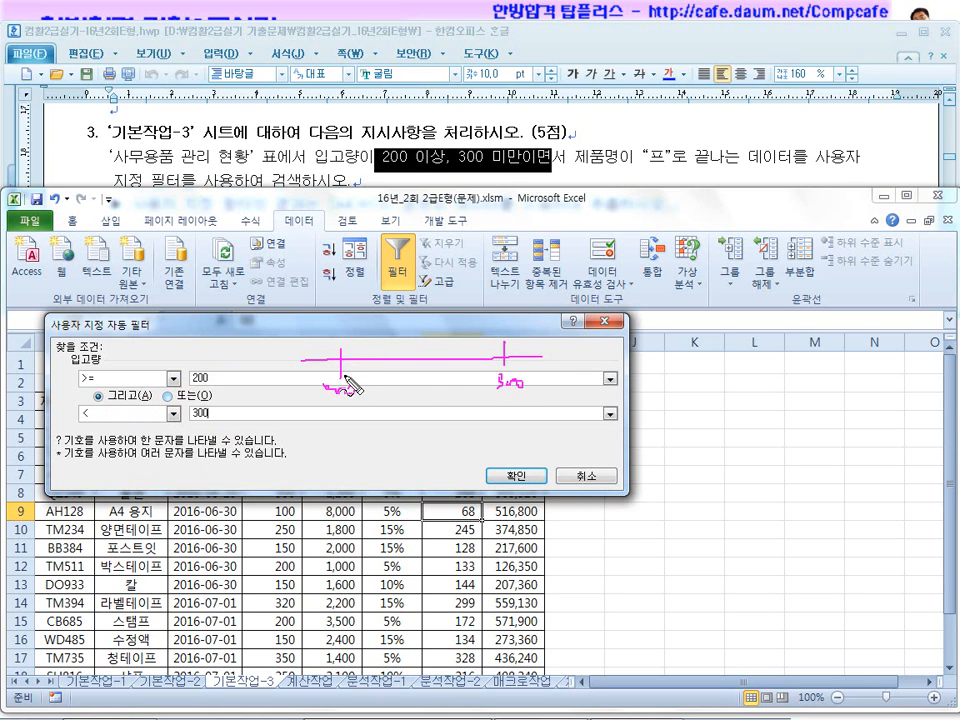
pyautogui.moveTo(338, 316); pyautogui.dragTo(548, 328)
pyautogui.moveTo(350, 380)
pyautogui.mouseDown()
pyautogui.moveTo(474, 298)
pyautogui.moveTo(303, 318)
pyautogui.mouseUp()
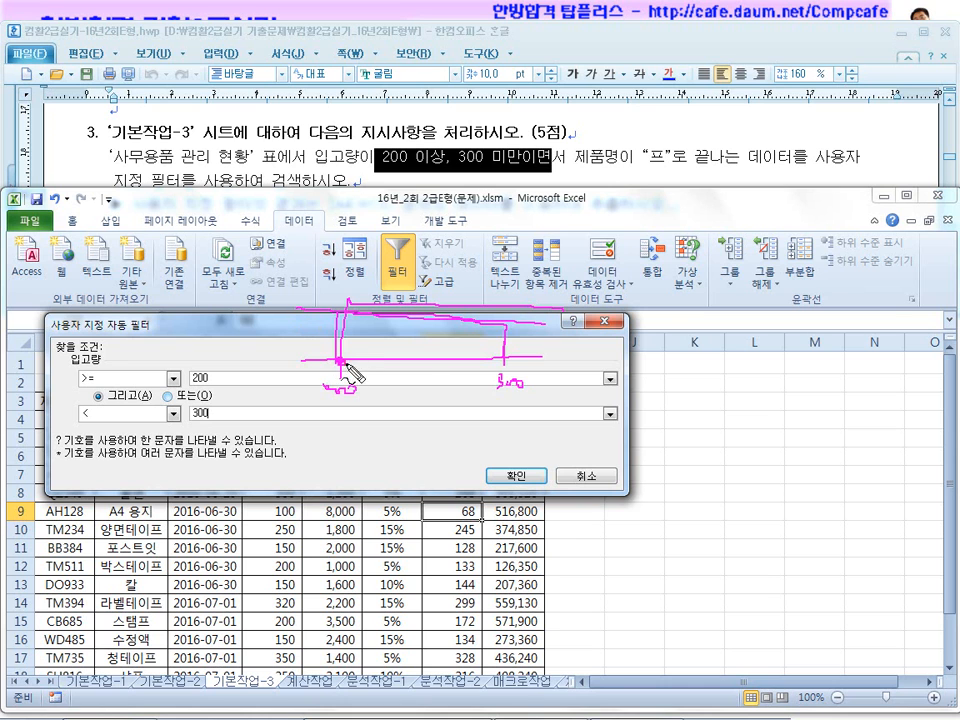
pyautogui.moveTo(502, 354); pyautogui.dragTo(513, 366)
pyautogui.moveTo(350, 352); pyautogui.dragTo(372, 322)
pyautogui.moveTo(366, 356); pyautogui.dragTo(395, 320)
pyautogui.moveTo(388, 356)
pyautogui.mouseDown()
pyautogui.moveTo(420, 320)
pyautogui.moveTo(445, 320)
pyautogui.mouseUp()
pyautogui.moveTo(437, 352); pyautogui.dragTo(467, 320)
pyautogui.moveTo(460, 350); pyautogui.dragTo(485, 322)
pyautogui.moveTo(480, 348); pyautogui.dragTo(500, 326)
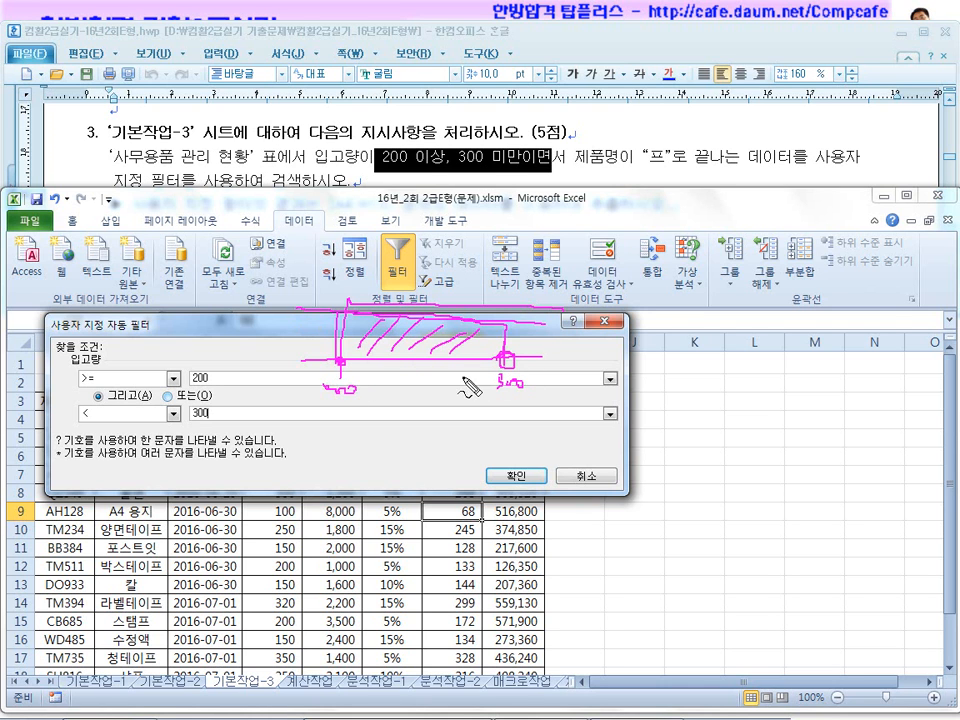
pyautogui.moveTo(396, 404); pyautogui.dragTo(420, 384)
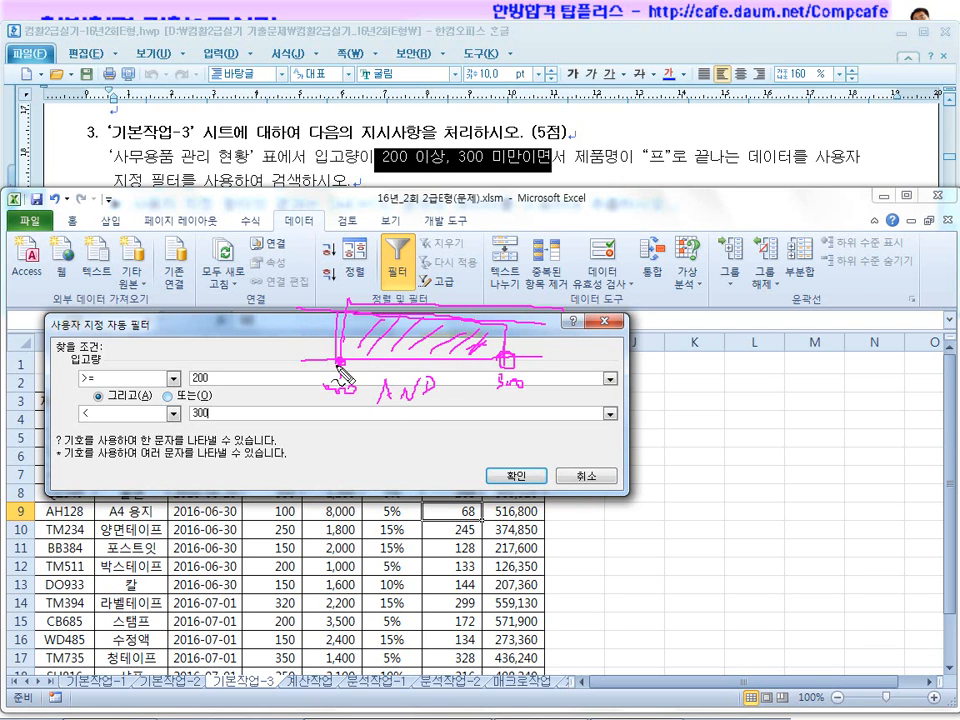
pyautogui.moveTo(335, 318)
pyautogui.mouseDown()
pyautogui.moveTo(212, 320)
pyautogui.moveTo(250, 326)
pyautogui.mouseUp()
pyautogui.moveTo(250, 356)
pyautogui.mouseDown()
pyautogui.moveTo(274, 328)
pyautogui.moveTo(296, 328)
pyautogui.mouseUp()
pyautogui.moveTo(294, 352); pyautogui.dragTo(318, 326)
pyautogui.moveTo(314, 348); pyautogui.dragTo(338, 324)
pyautogui.moveTo(506, 326); pyautogui.dragTo(638, 334)
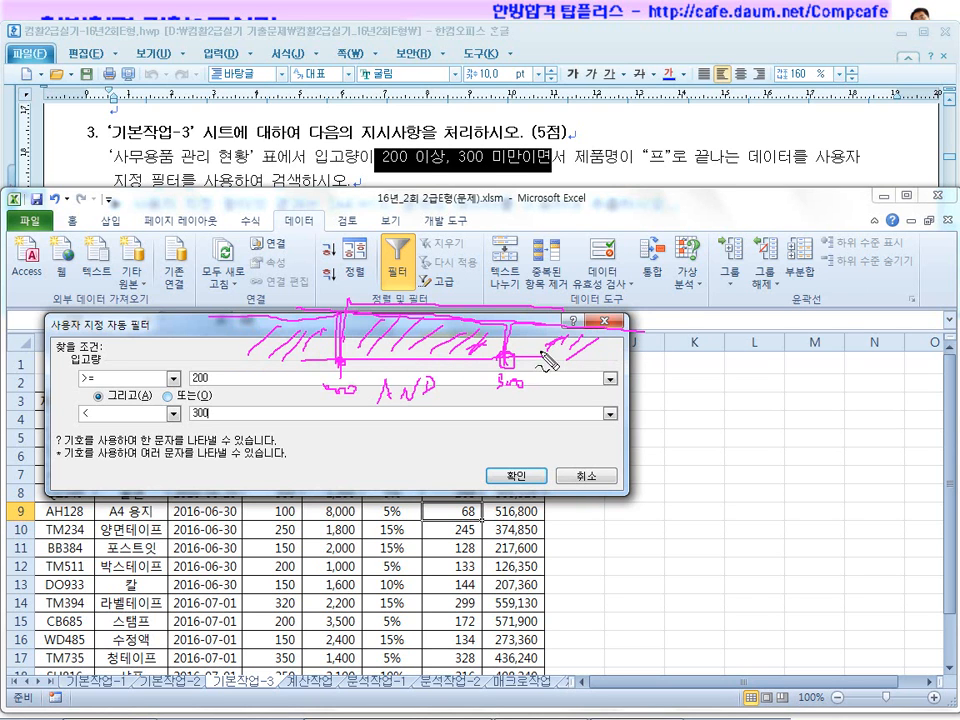
pyautogui.moveTo(162, 405); pyautogui.dragTo(222, 404)
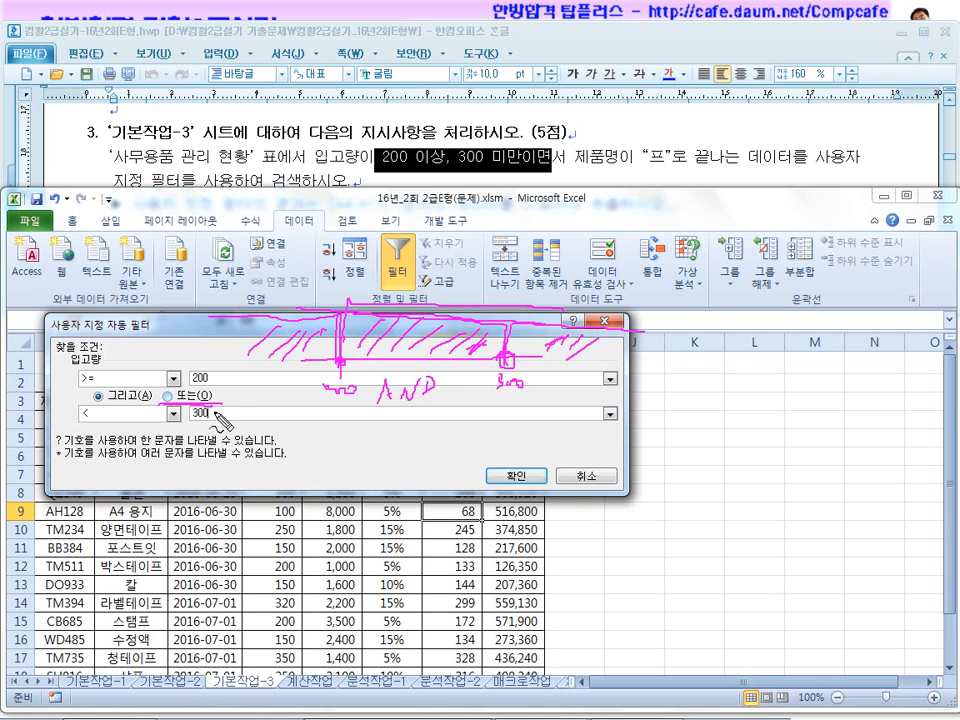
pyautogui.moveTo(326, 388)
pyautogui.mouseDown()
pyautogui.moveTo(435, 332)
pyautogui.moveTo(445, 355)
pyautogui.mouseUp()
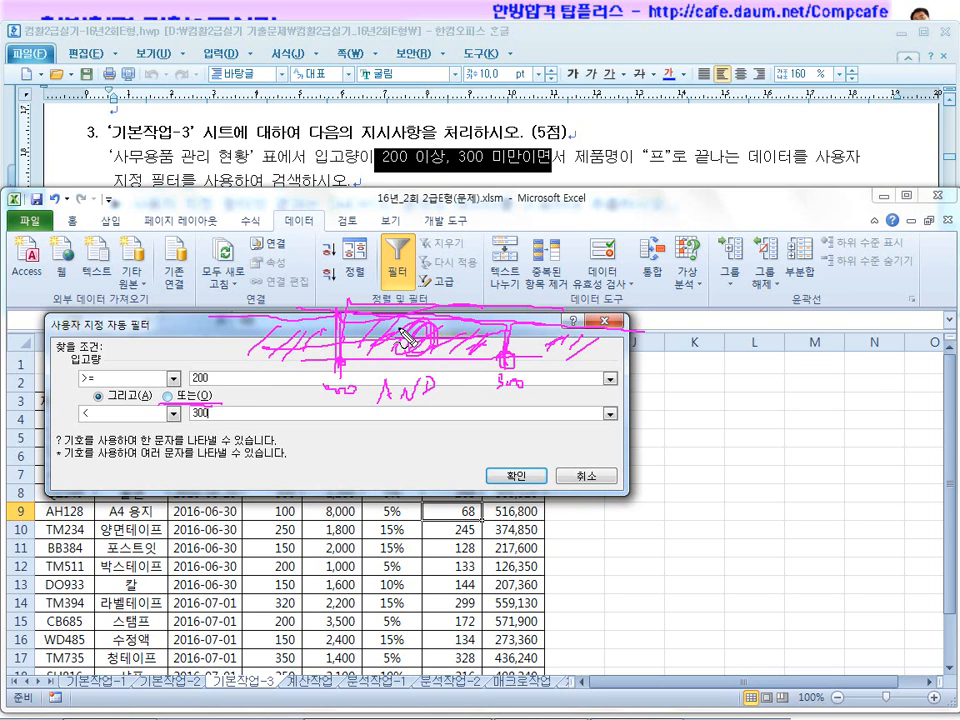
# Apply the custom filter on the 입고량 column
pyautogui.press('Escape')
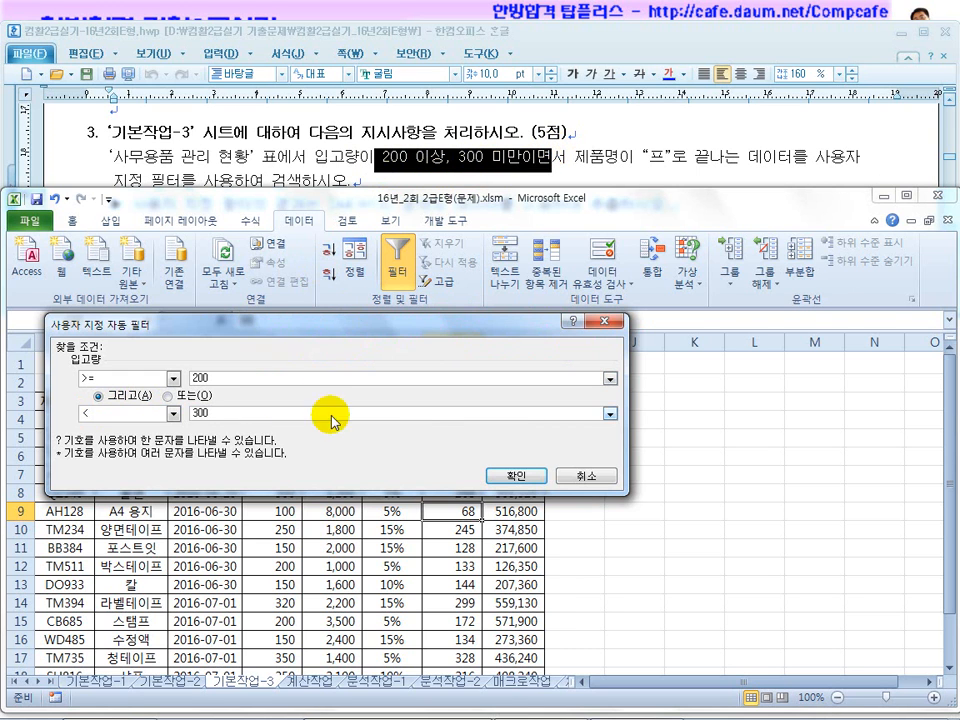
pyautogui.click(518, 476)
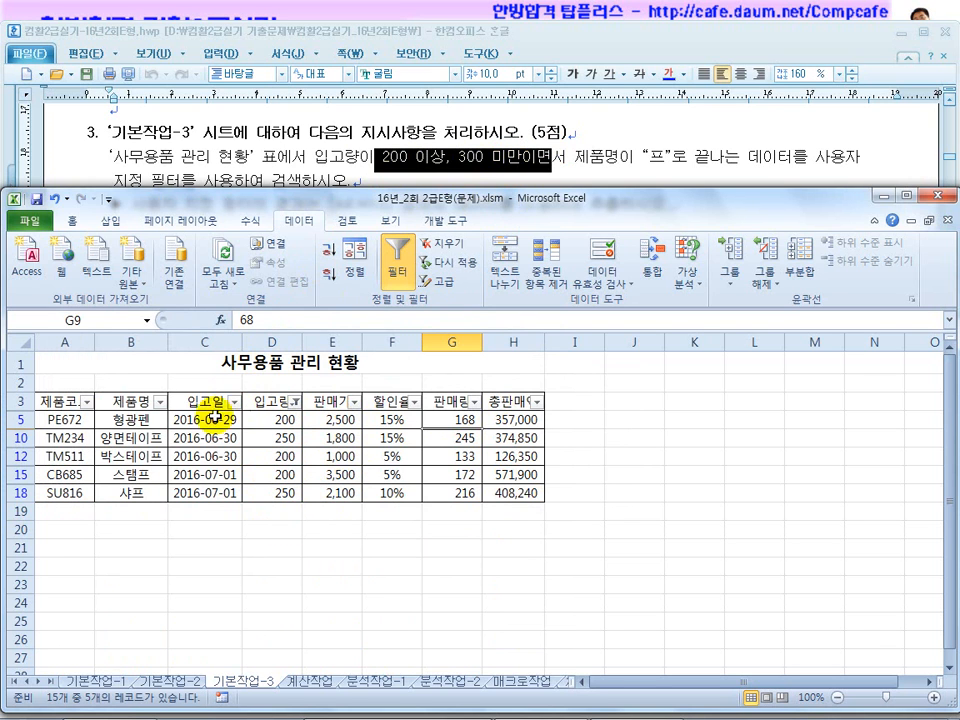
# Apply a custom text filter on 제품명 for names ending with (끝 문자) "프" and check the remaining product names
pyautogui.click(159, 401)
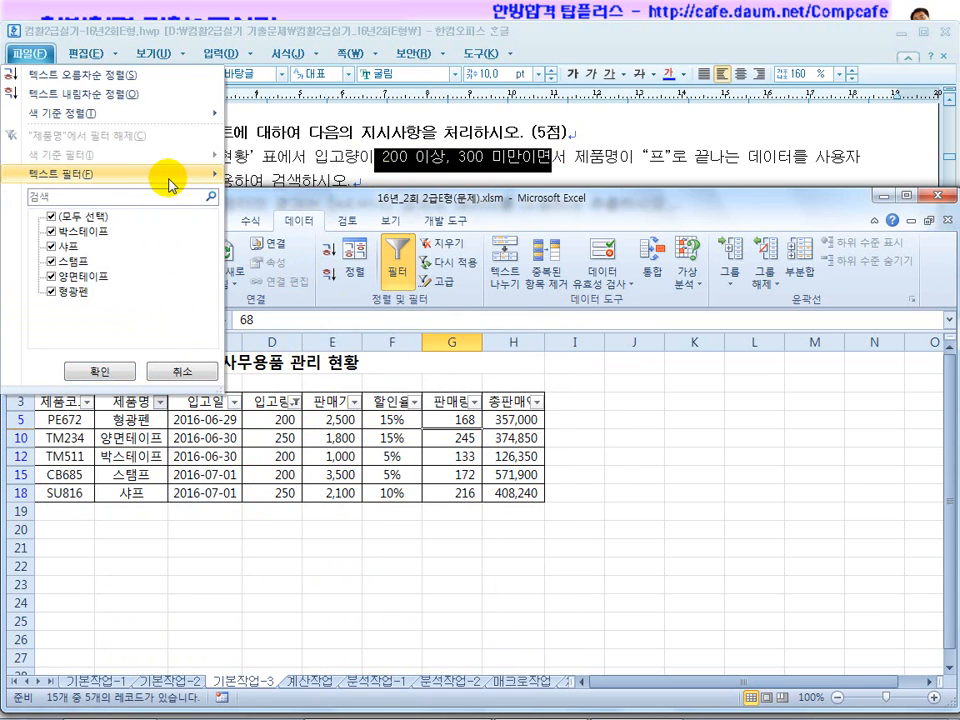
pyautogui.moveTo(171, 182)
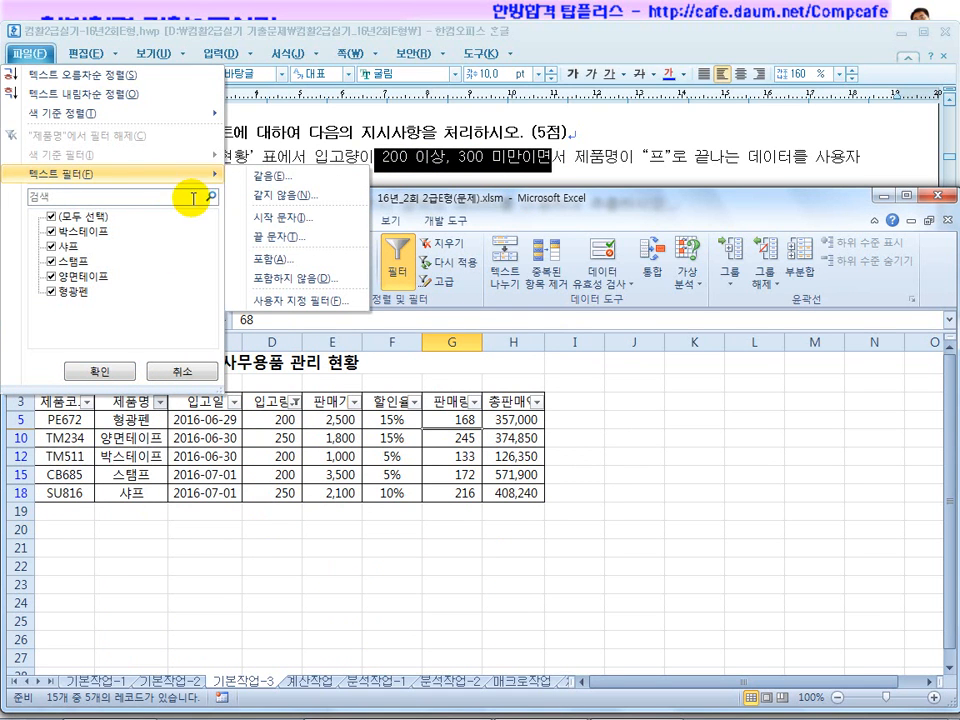
pyautogui.click(318, 300)
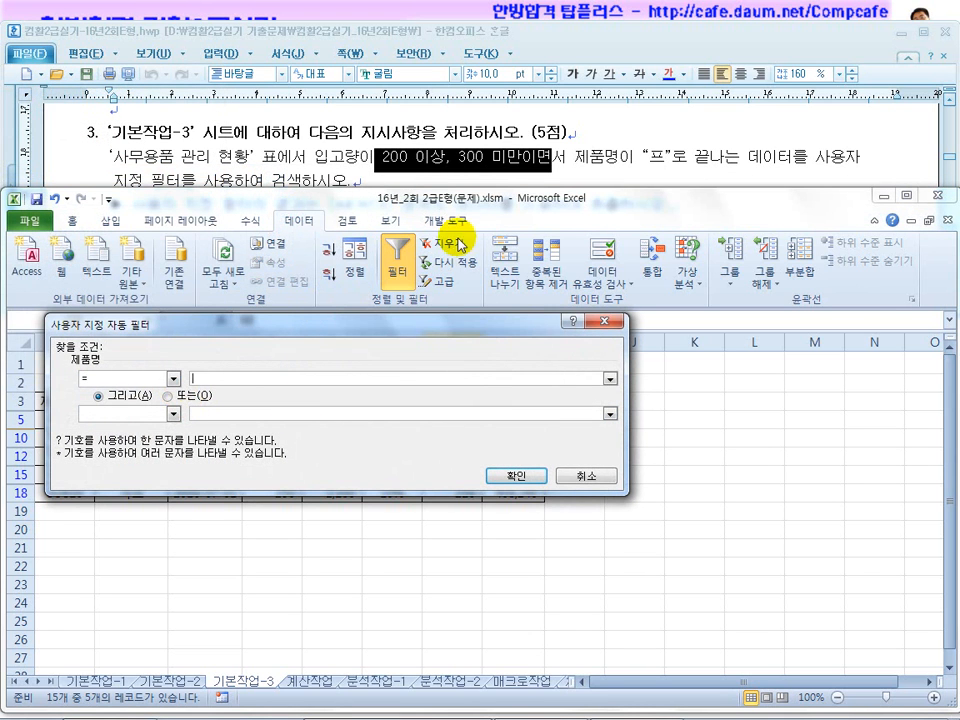
pyautogui.click(174, 380)
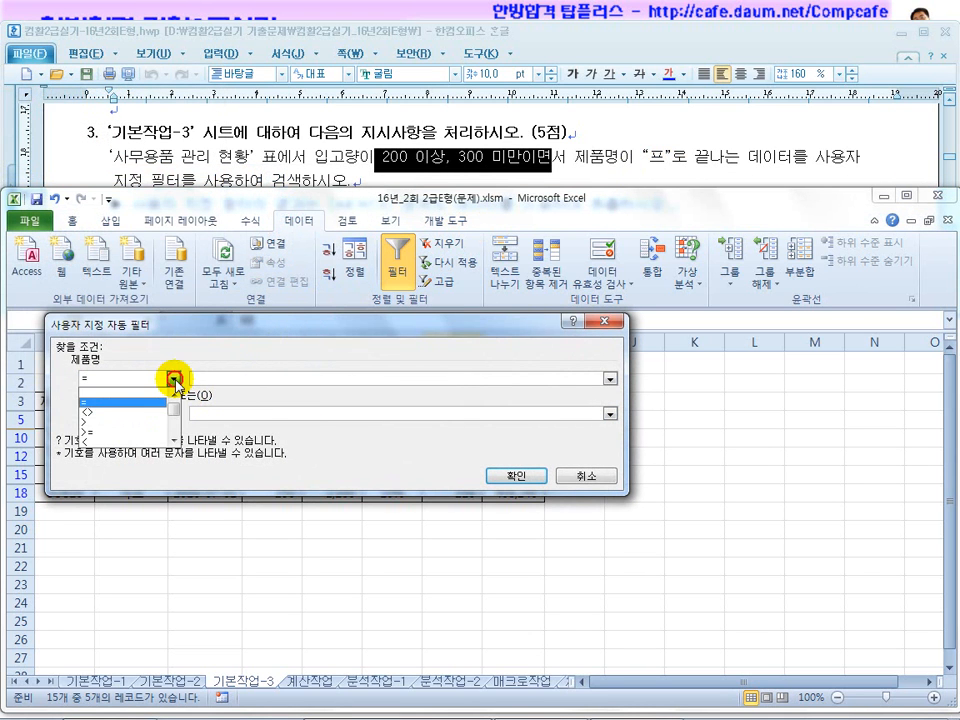
pyautogui.scroll(-3, 174, 412)
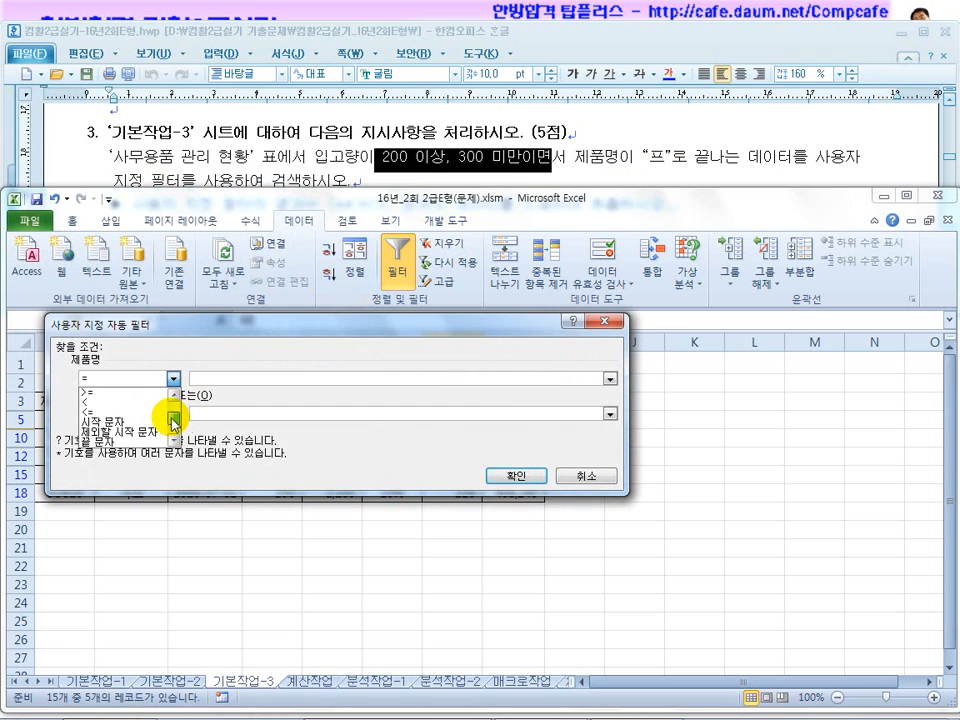
pyautogui.click(178, 419)
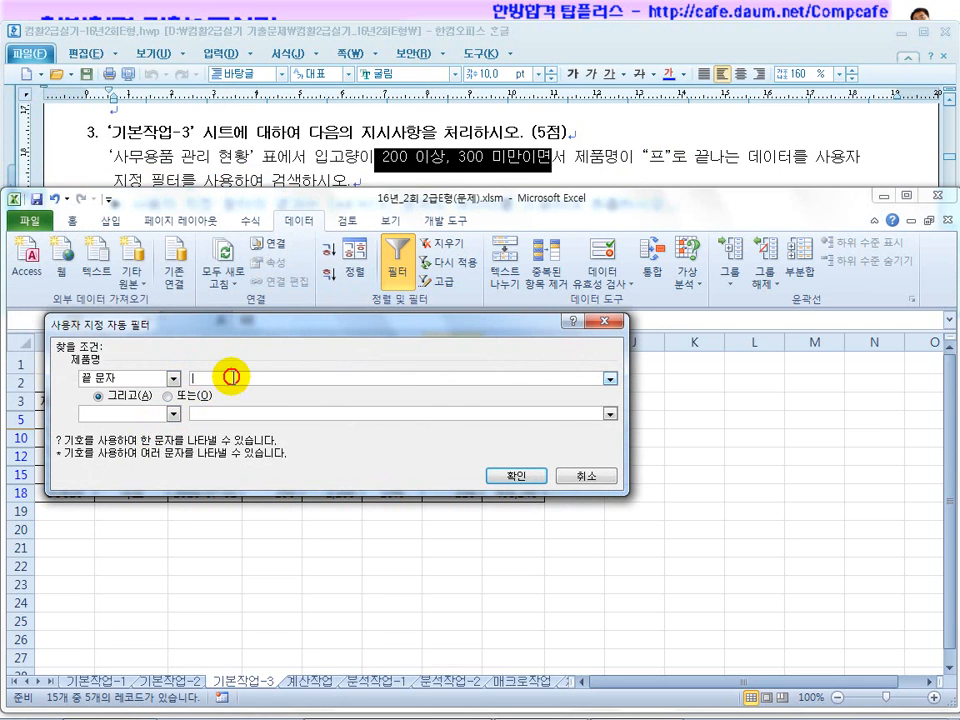
pyautogui.click(394, 377)
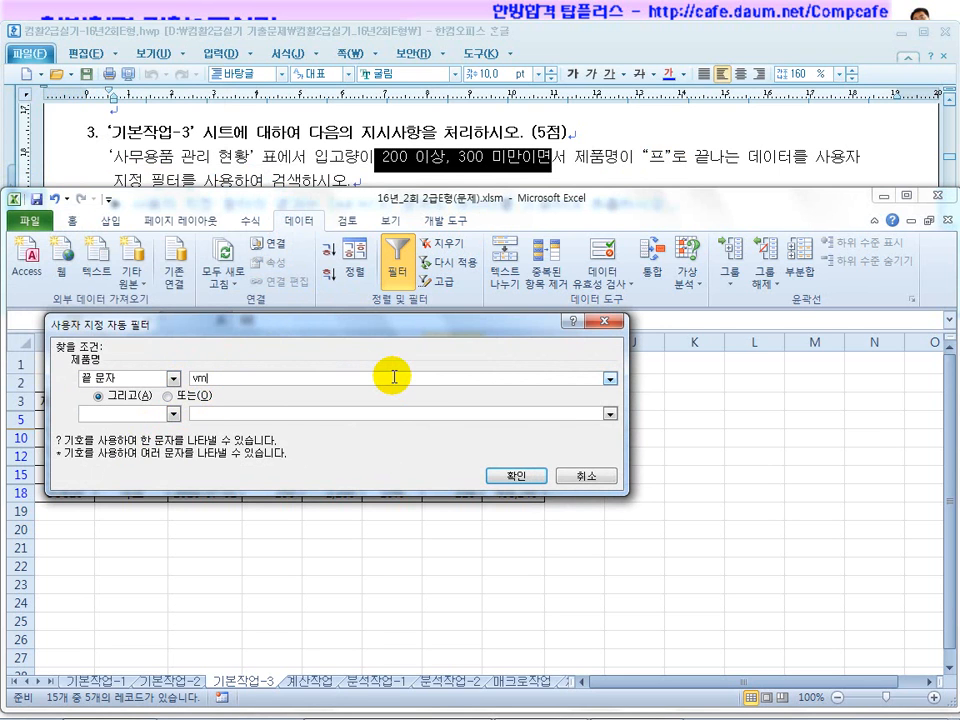
pyautogui.write('프')
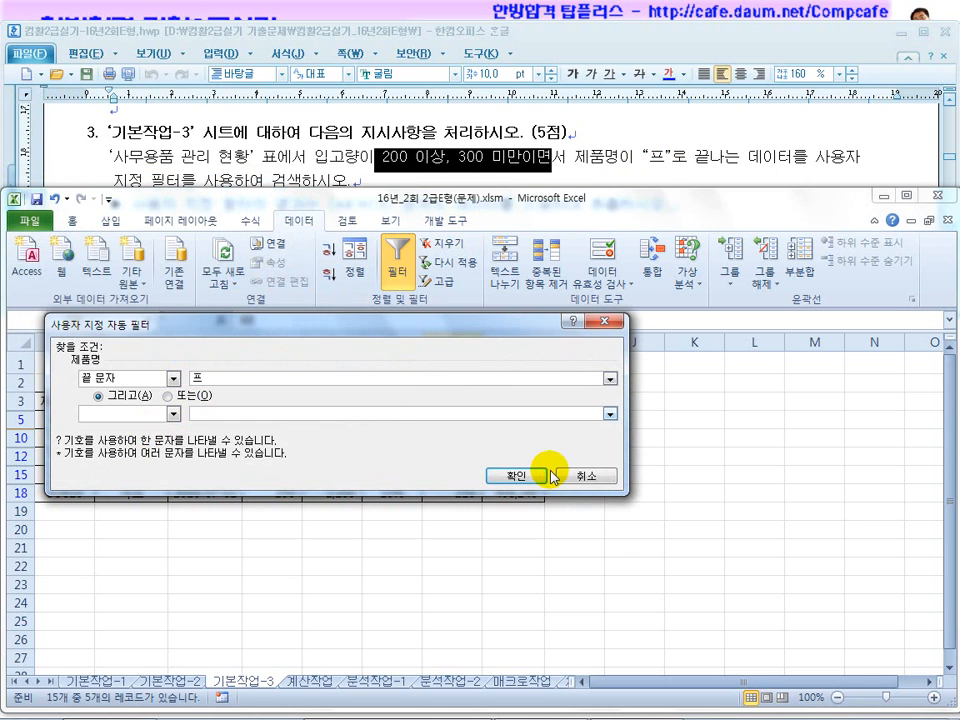
pyautogui.click(514, 475)
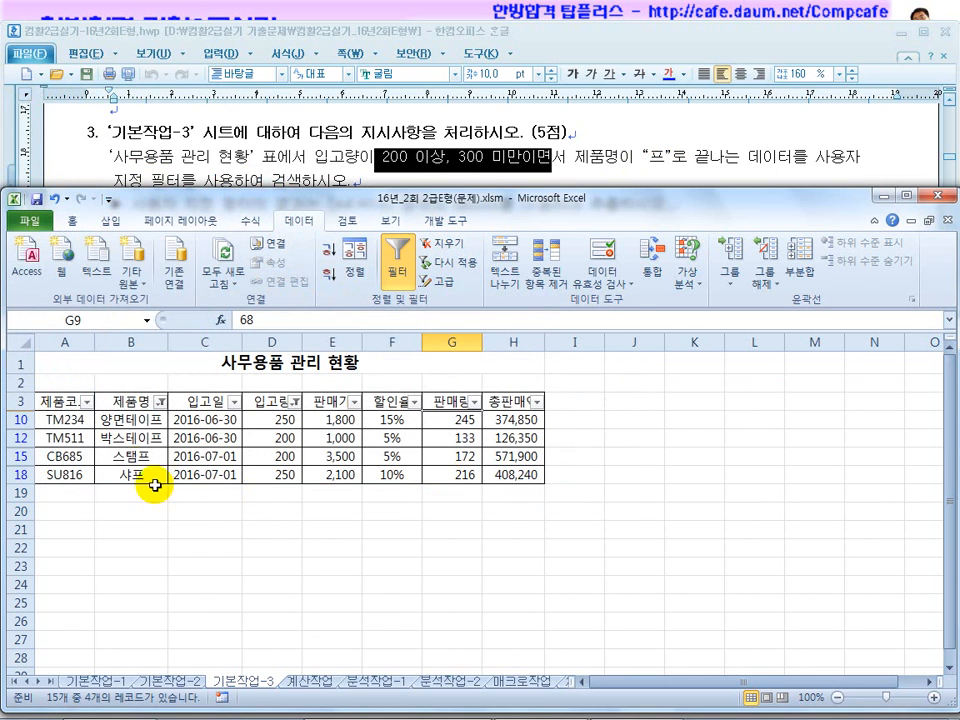
pyautogui.moveTo(146, 420); pyautogui.dragTo(148, 472)
pyautogui.click(176, 538)
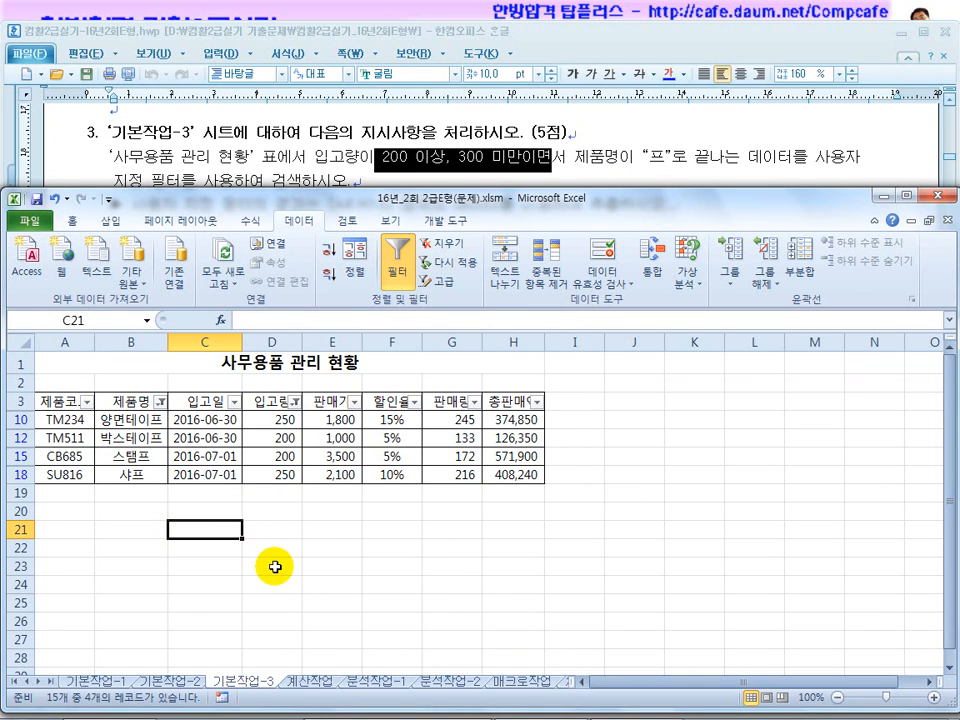
# Switch to the Hangul document, view the [표1] and [표2] function problems, and return to the Excel workbook
pyautogui.click(335, 152)
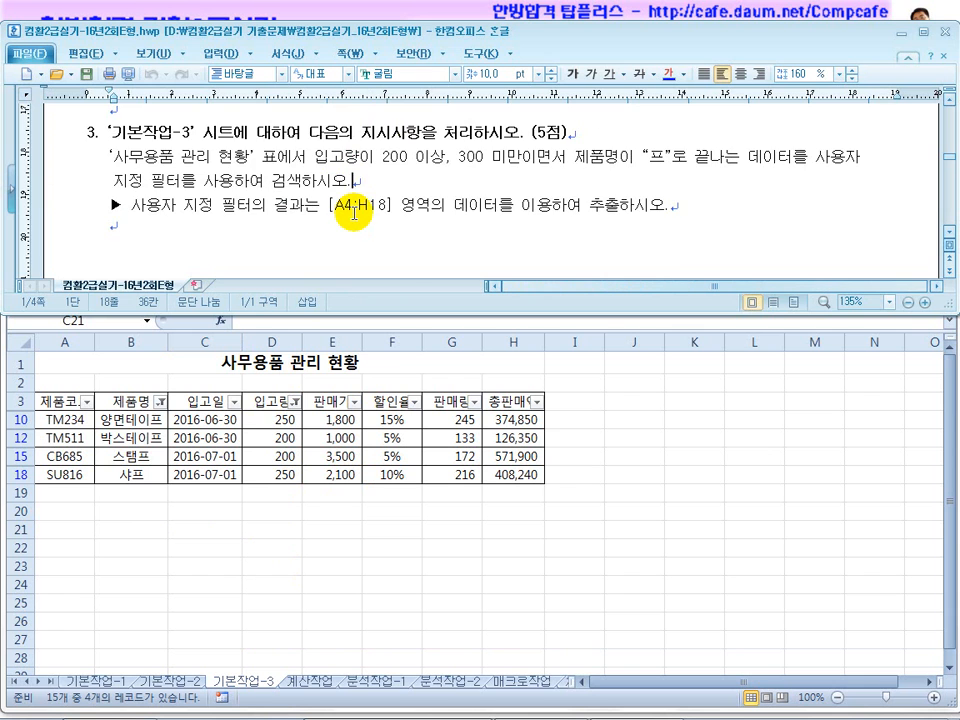
pyautogui.scroll(-8, 354, 212)
pyautogui.click(315, 188)
pyautogui.moveTo(369, 701)
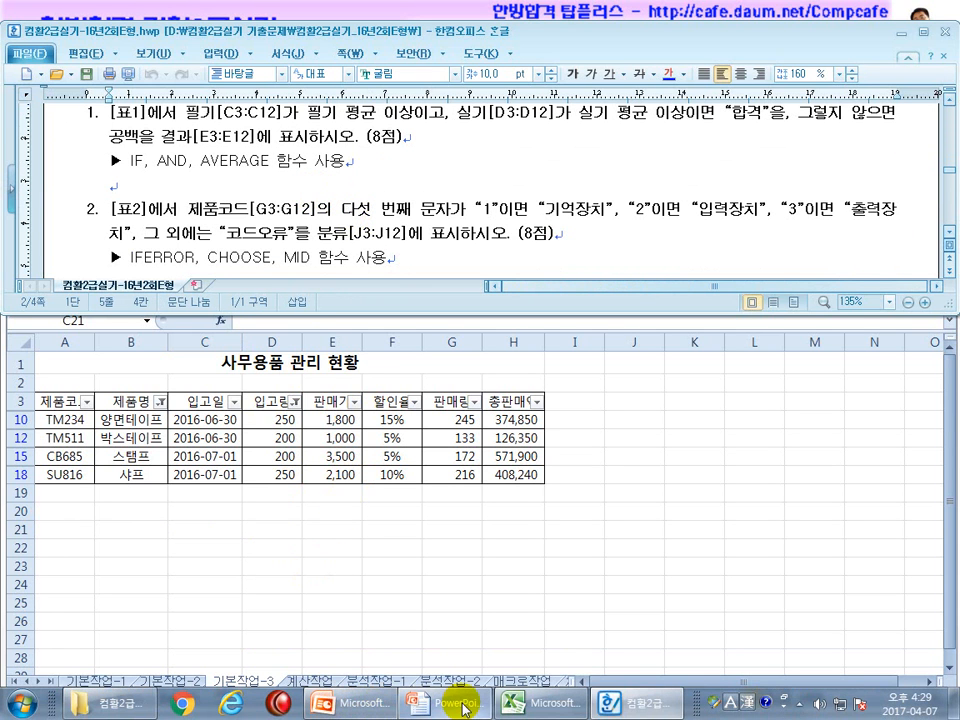
pyautogui.click(530, 701)
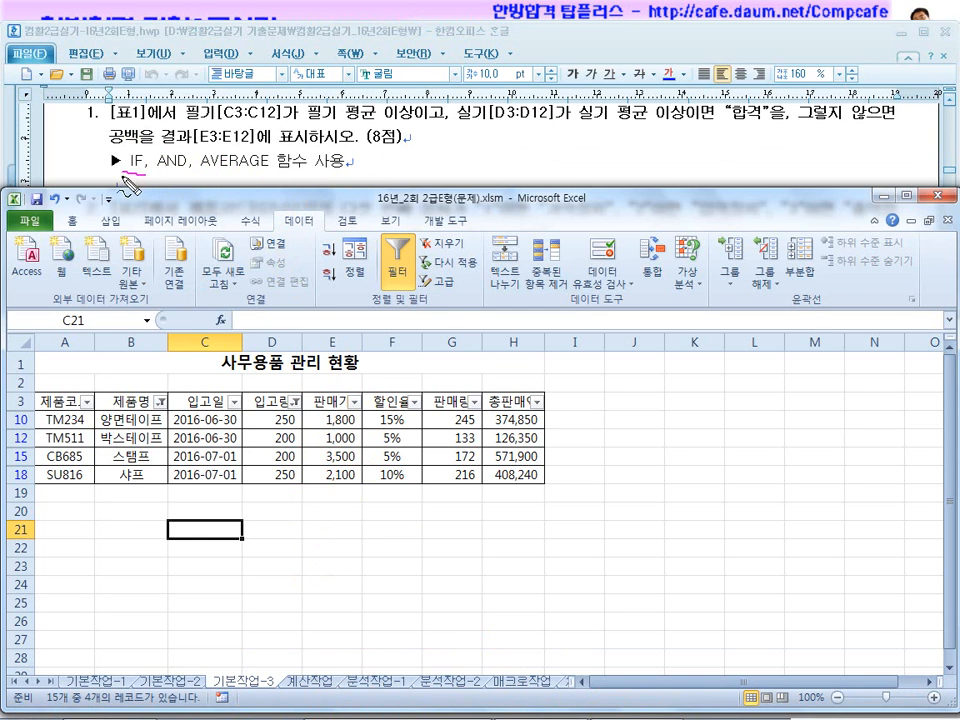
pyautogui.moveTo(740, 128); pyautogui.dragTo(730, 115)
pyautogui.moveTo(110, 147); pyautogui.dragTo(160, 148)
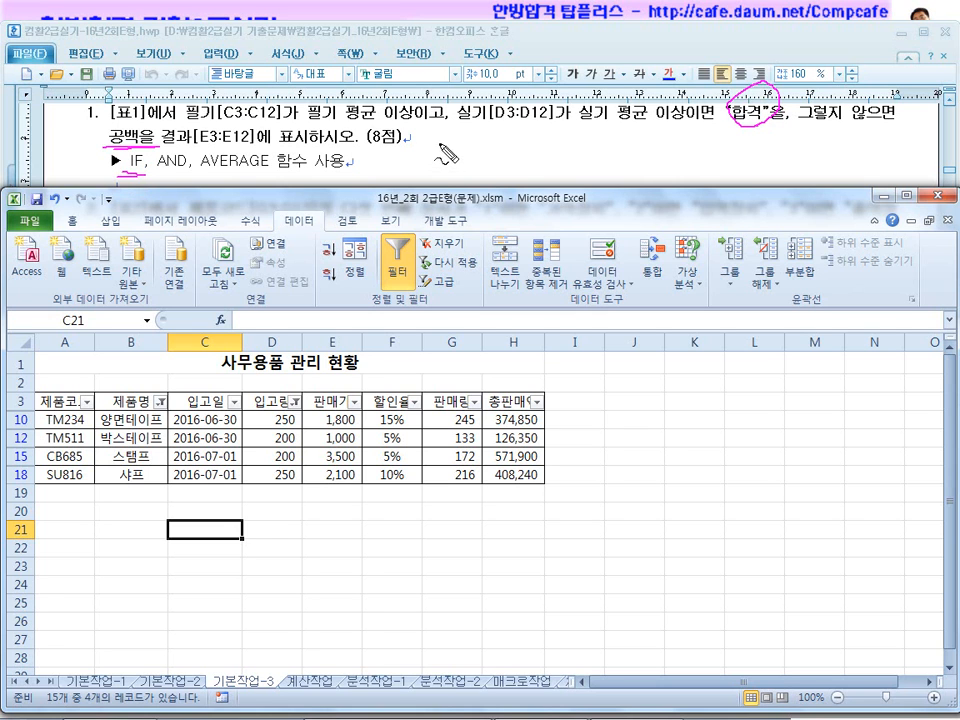
pyautogui.moveTo(462, 156); pyautogui.dragTo(545, 160)
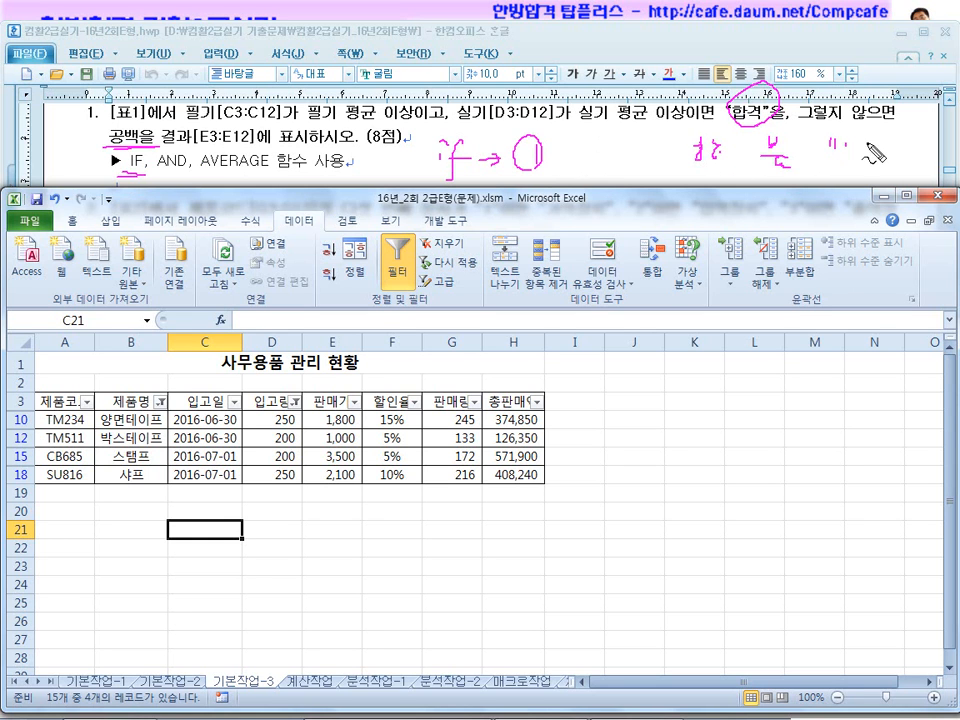
pyautogui.moveTo(657, 162); pyautogui.dragTo(803, 180)
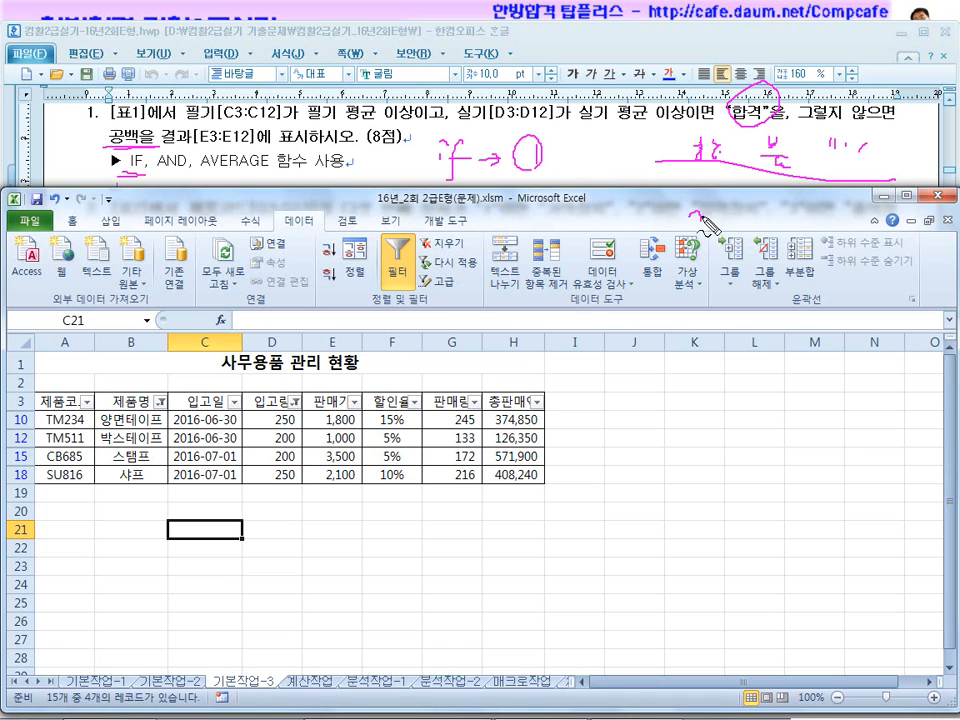
pyautogui.moveTo(704, 212); pyautogui.dragTo(728, 208)
pyautogui.moveTo(722, 234)
pyautogui.mouseDown()
pyautogui.moveTo(656, 219)
pyautogui.moveTo(732, 203)
pyautogui.mouseUp()
pyautogui.moveTo(714, 173)
pyautogui.mouseDown()
pyautogui.moveTo(886, 171)
pyautogui.moveTo(760, 184)
pyautogui.mouseUp()
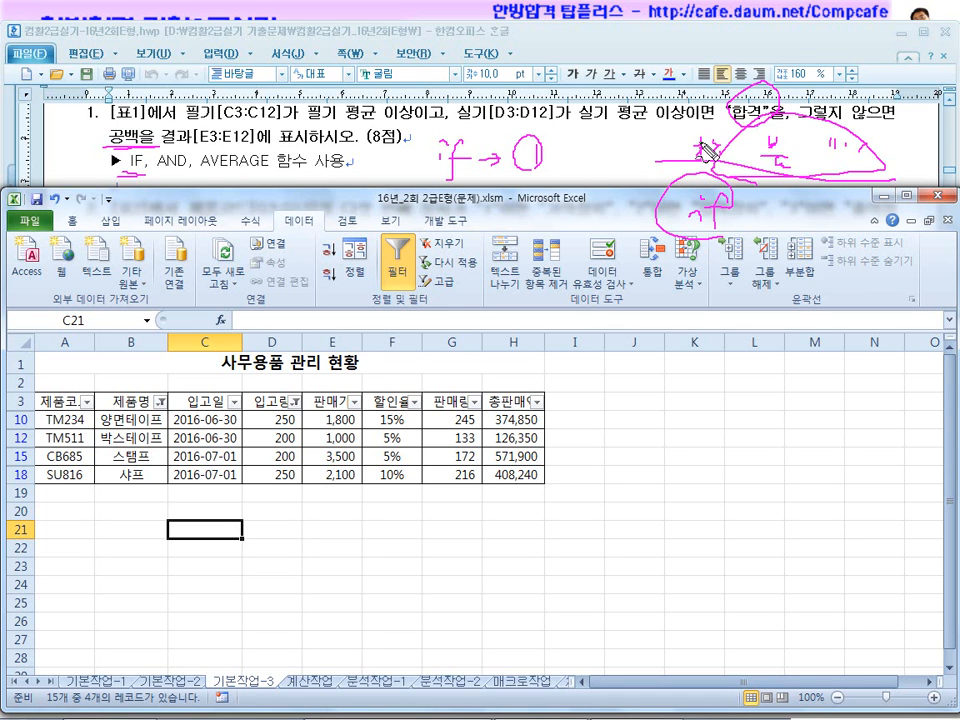
pyautogui.press('Escape')
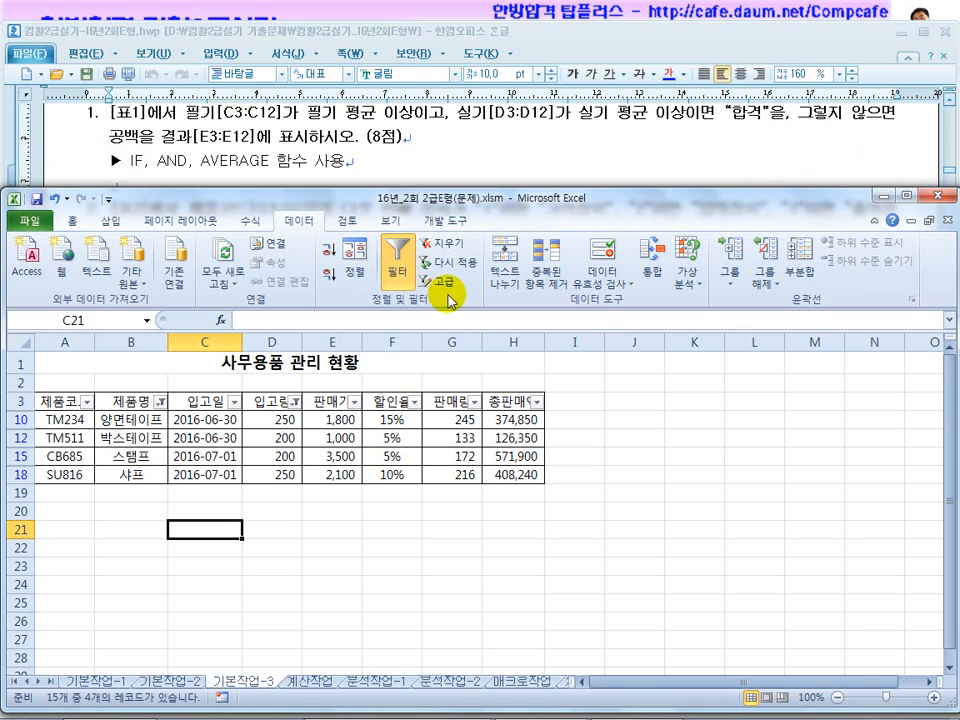
# Open the 계산작업 sheet and check the averages of the 필기 scores C3:C12 and the 실기 scores D3:D12 in [표1]
pyautogui.click(322, 684)
pyautogui.click(315, 578)
pyautogui.click(330, 399)
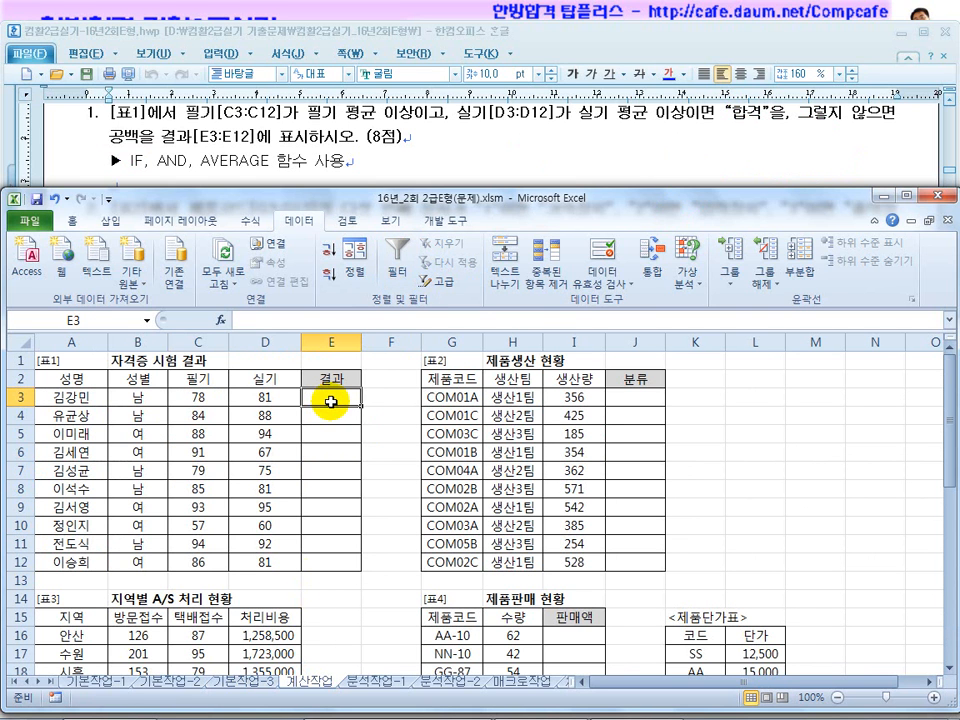
pyautogui.click(196, 394)
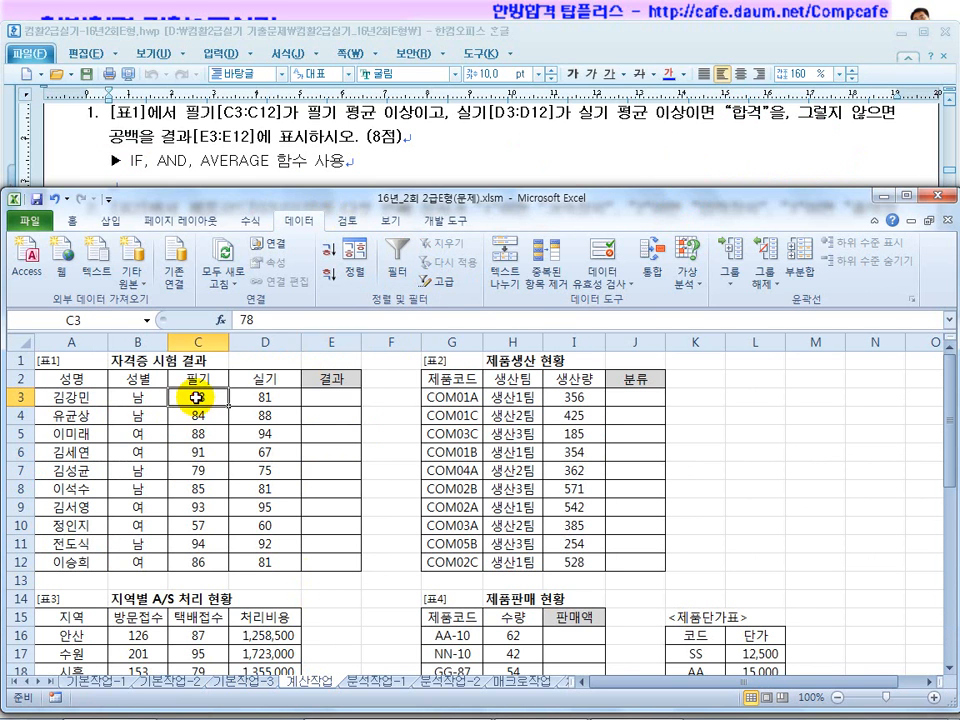
pyautogui.moveTo(196, 394); pyautogui.dragTo(197, 557)
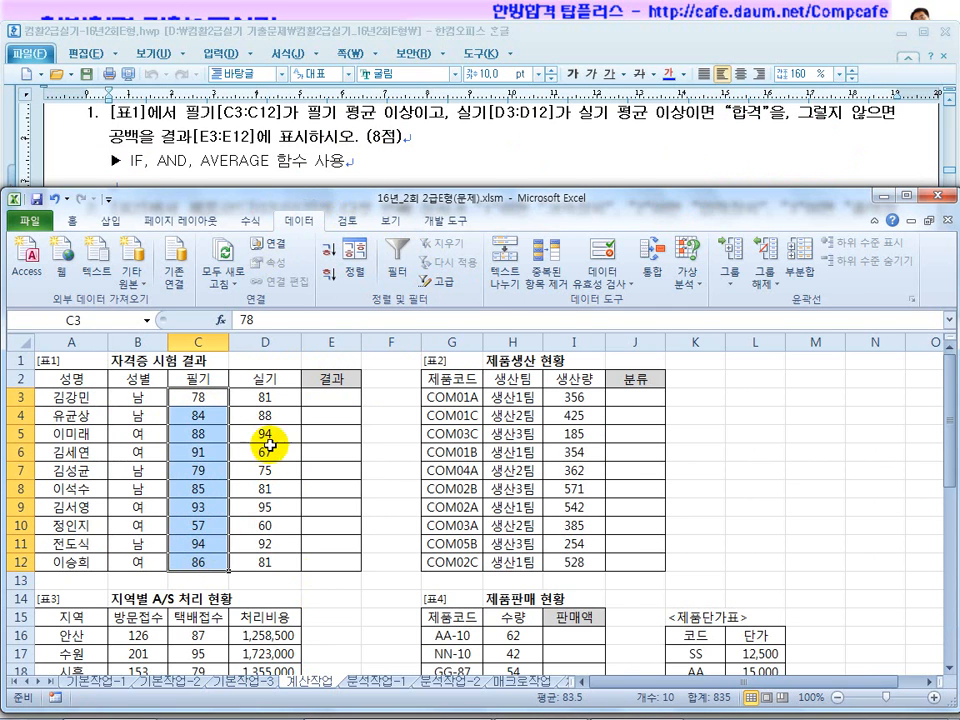
pyautogui.click(266, 398)
pyautogui.moveTo(274, 403); pyautogui.dragTo(266, 563)
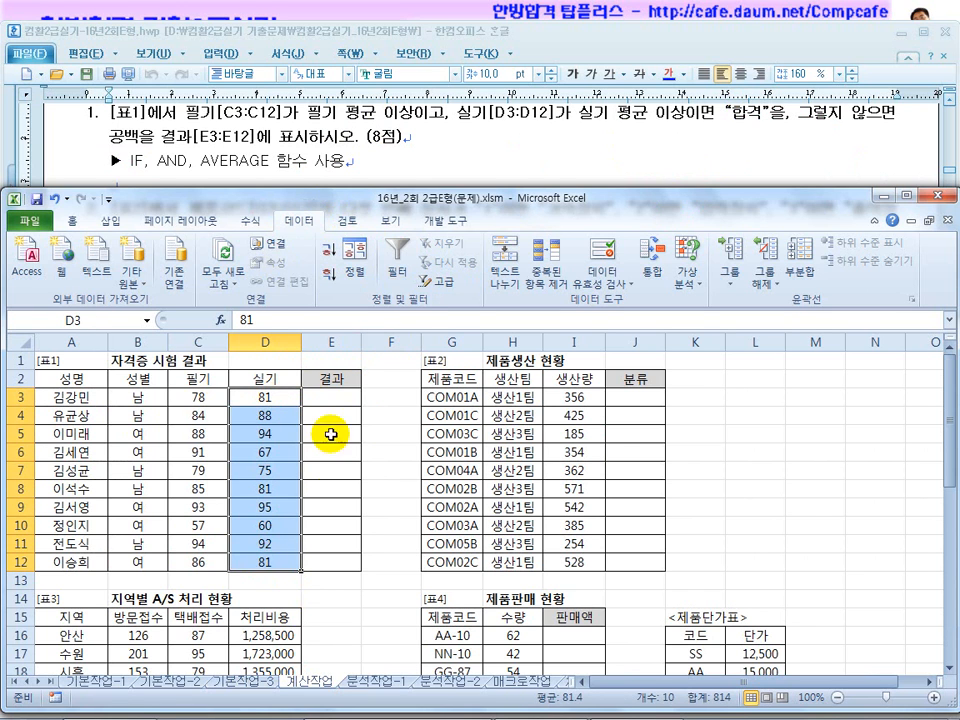
# In E3, begin an IF formula with the condition C3>=average($C$3:$C$12), using an absolute reference for the 필기 range
pyautogui.click(329, 400)
pyautogui.write('=')
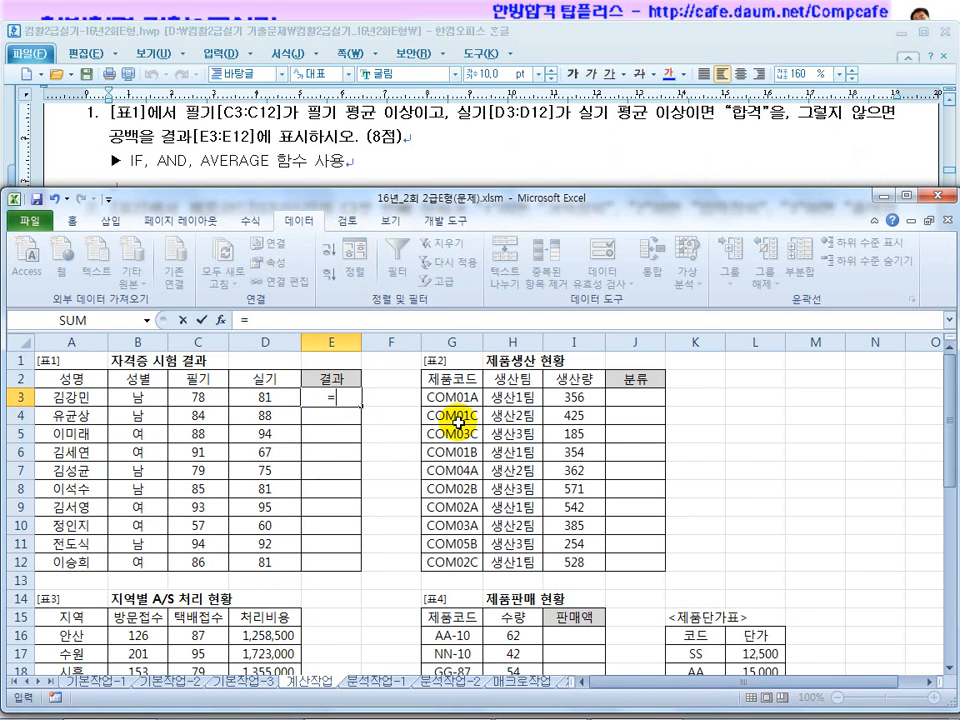
pyautogui.write('i')
pyautogui.press('BackSpace')
pyautogui.write('f')
pyautogui.press('BackSpace')
pyautogui.write('if(')
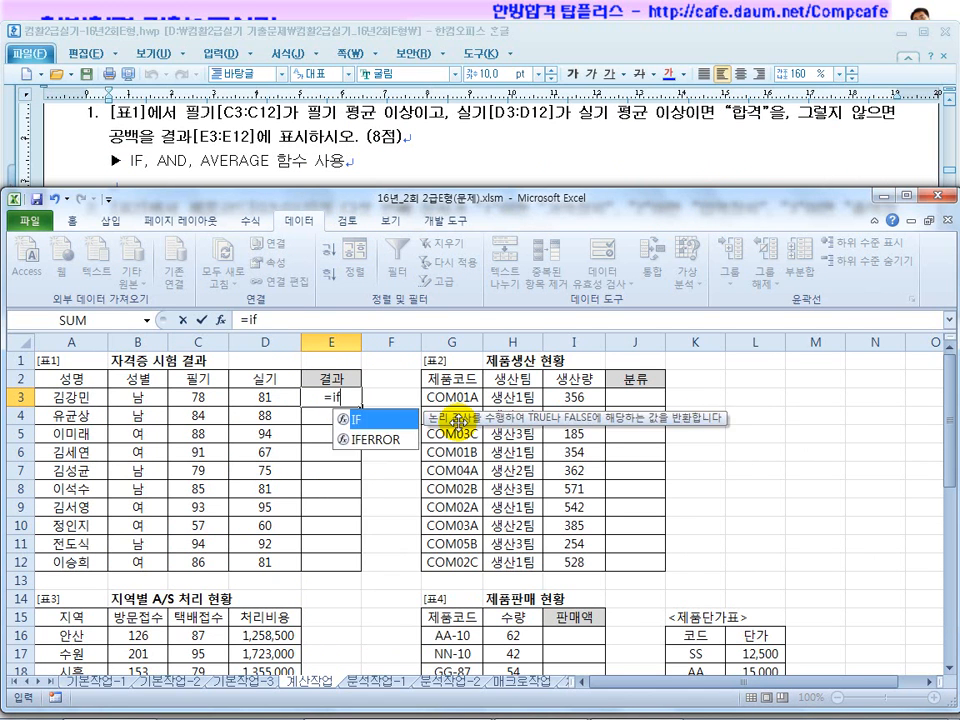
pyautogui.click(191, 400)
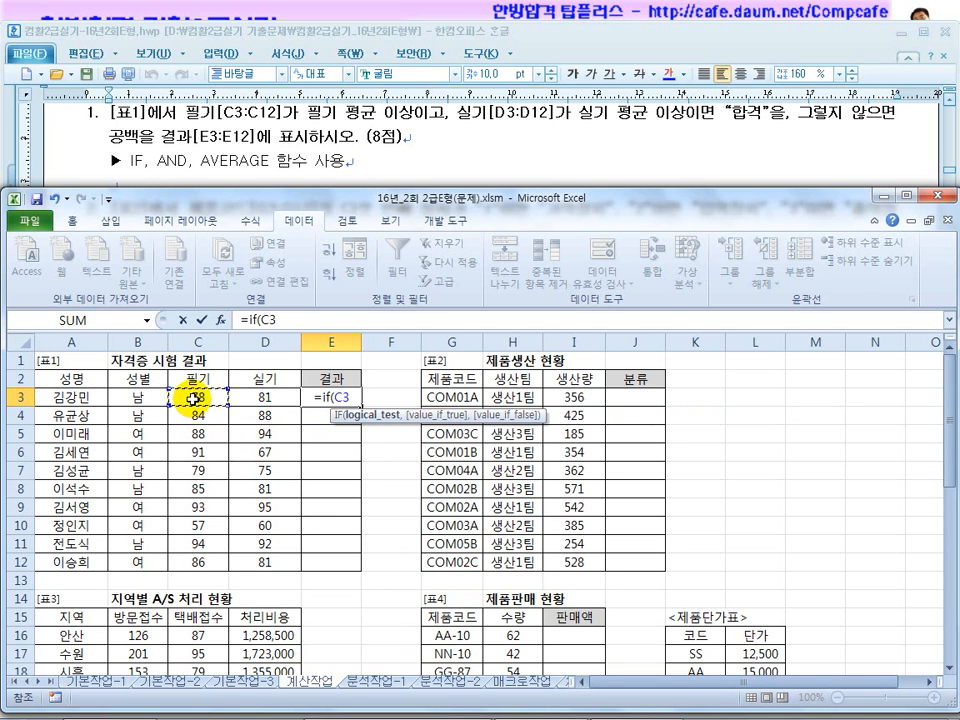
pyautogui.write('>=')
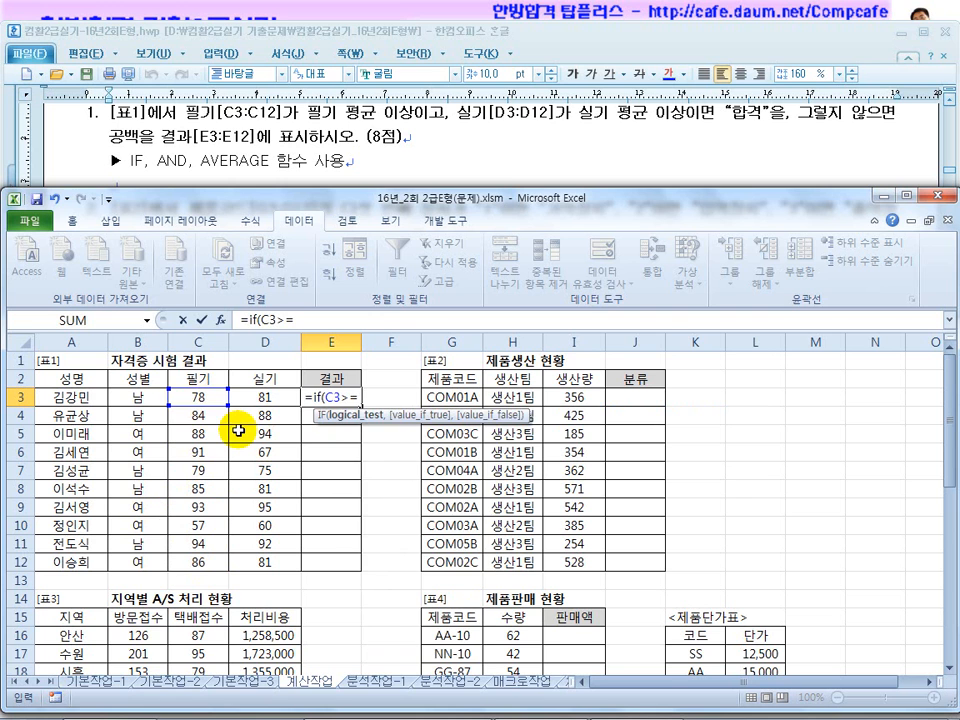
pyautogui.write('average(')
pyautogui.moveTo(193, 400); pyautogui.dragTo(193, 561)
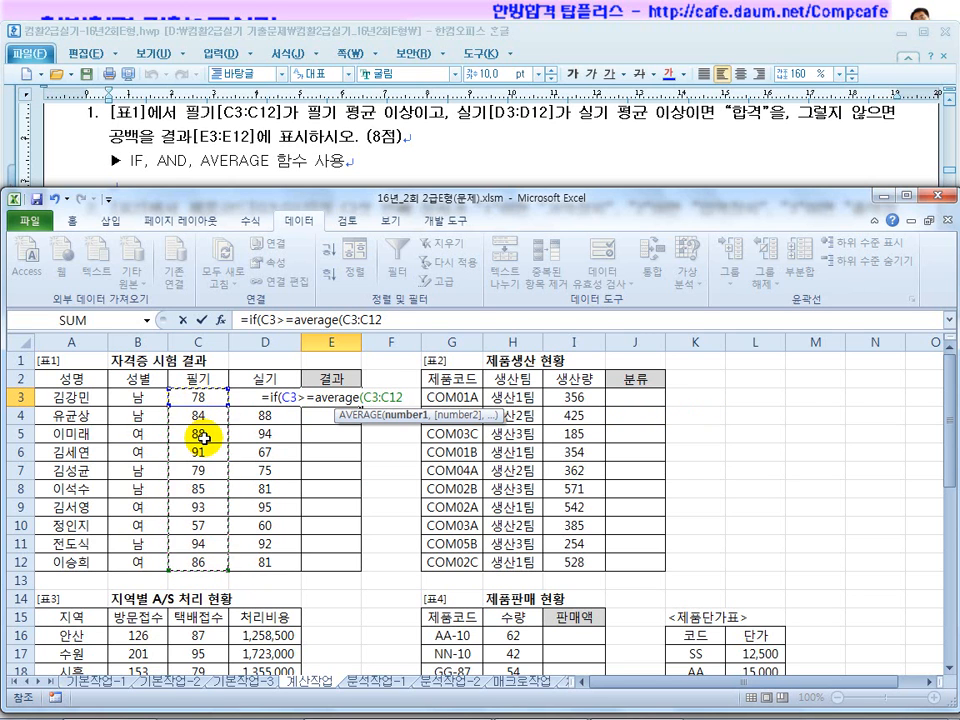
pyautogui.press('F4')
pyautogui.write(')')
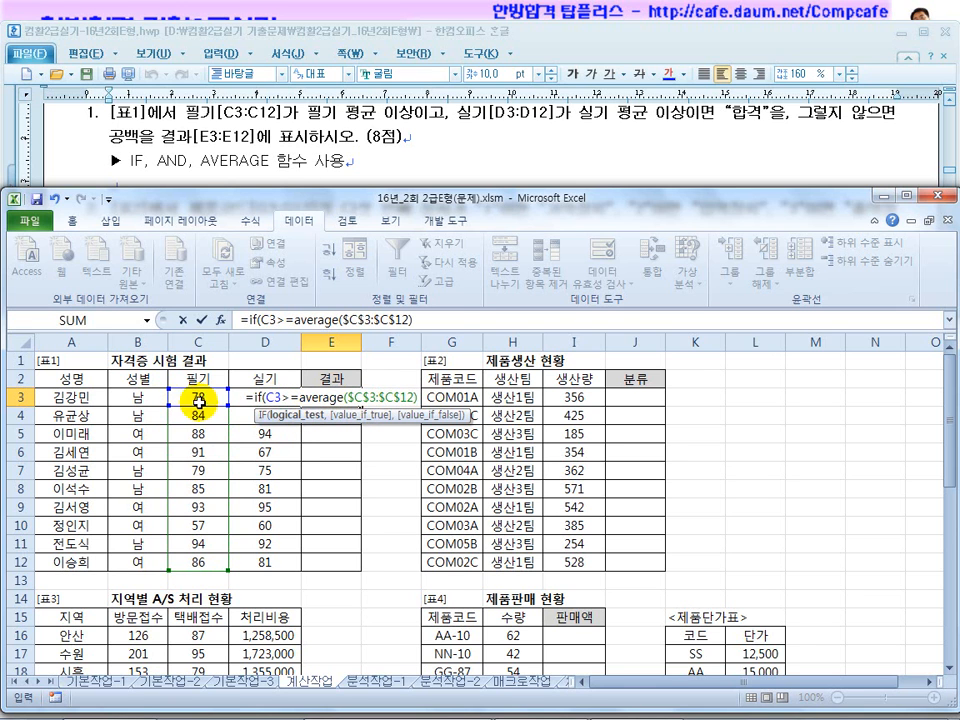
# Add the second condition D3>=average($D$3:$D$12) to the E3 formula, separated by a comma and with an absolute 실기 range
pyautogui.click(434, 321)
pyautogui.write(',')
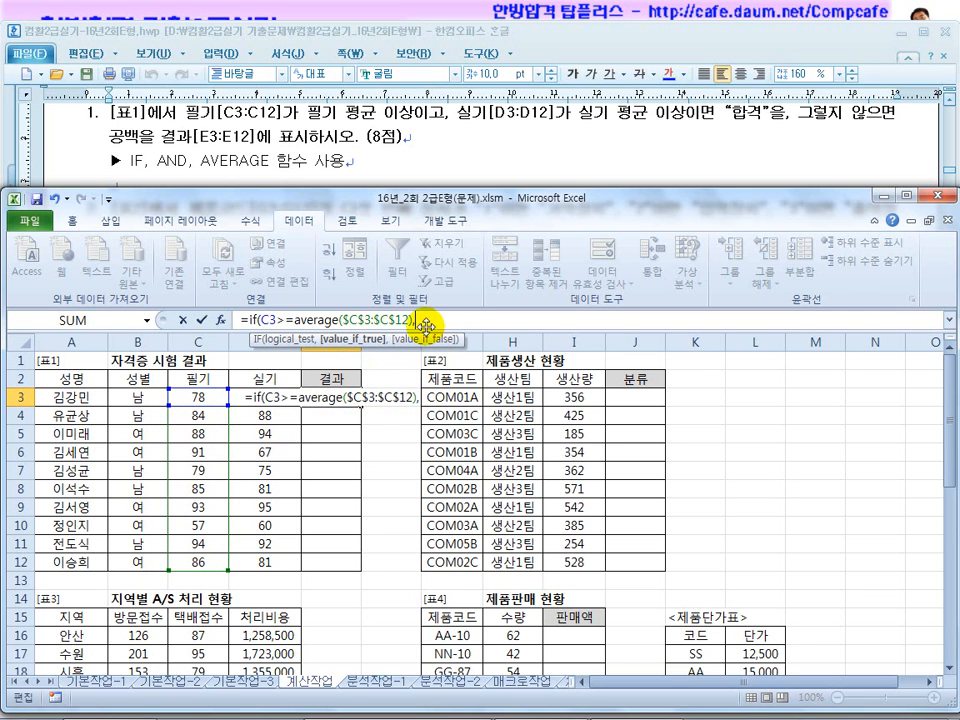
pyautogui.click(271, 379)
pyautogui.press('Down')
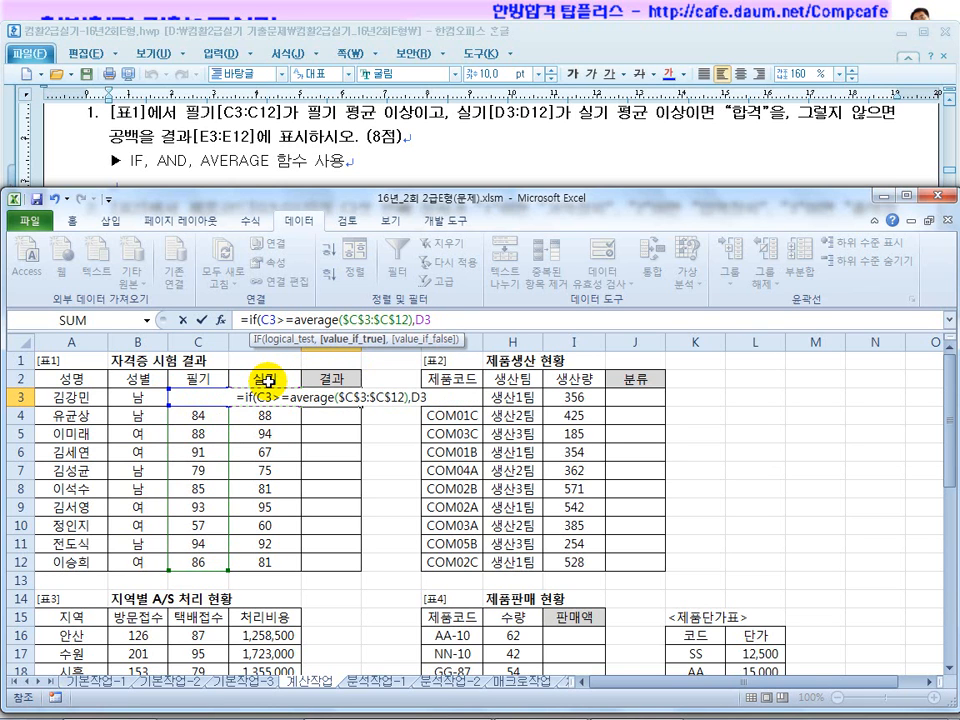
pyautogui.write('>=')
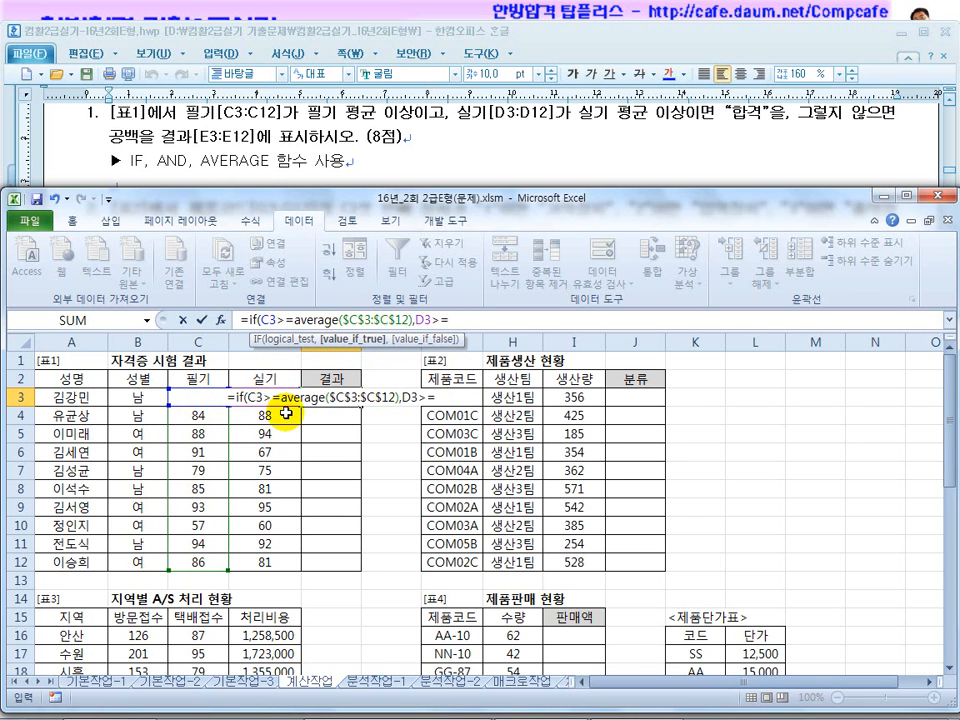
pyautogui.write('average')
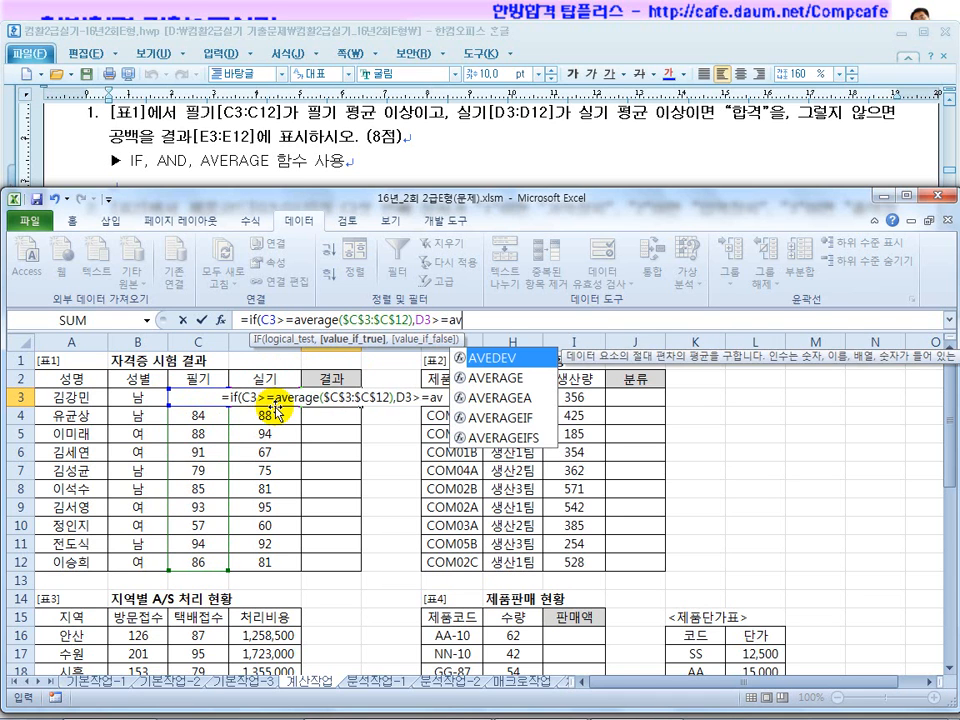
pyautogui.write('(')
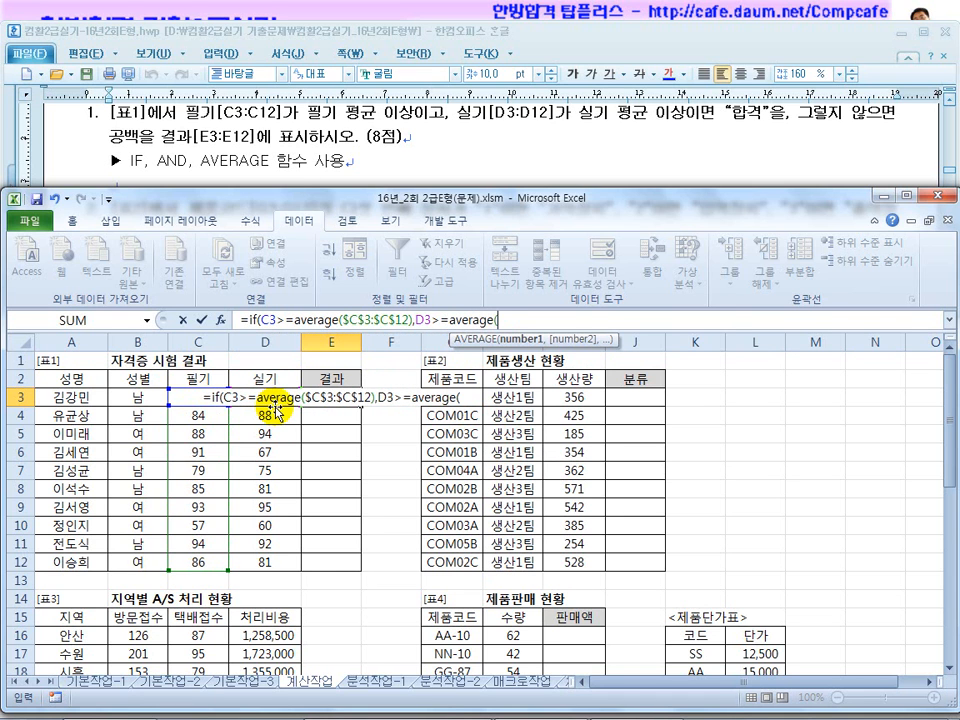
pyautogui.moveTo(261, 561); pyautogui.dragTo(285, 398)
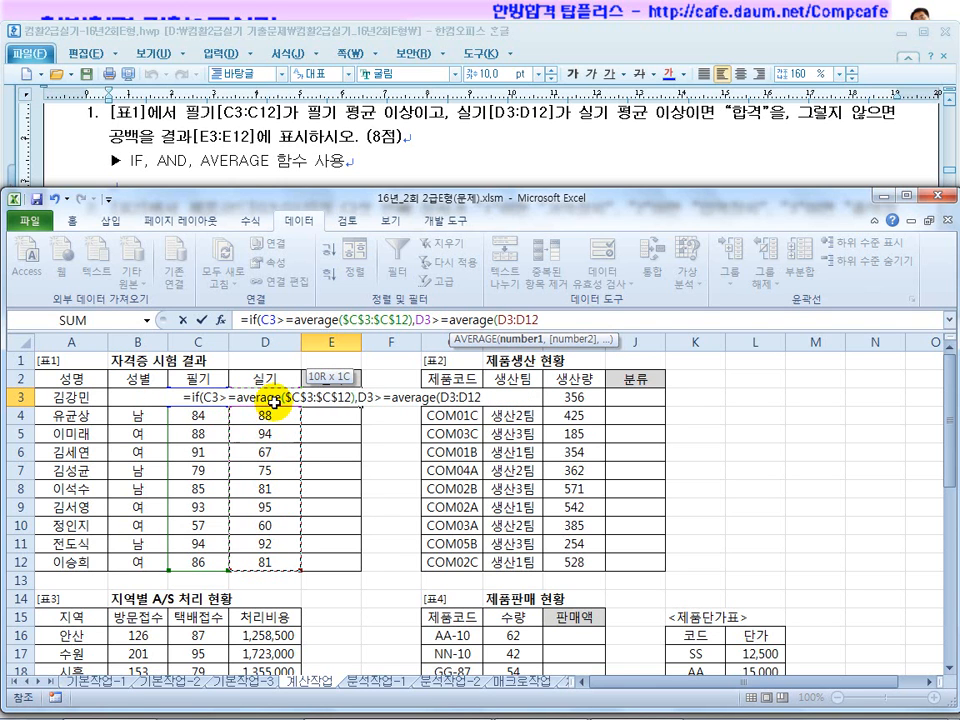
pyautogui.press('F4')
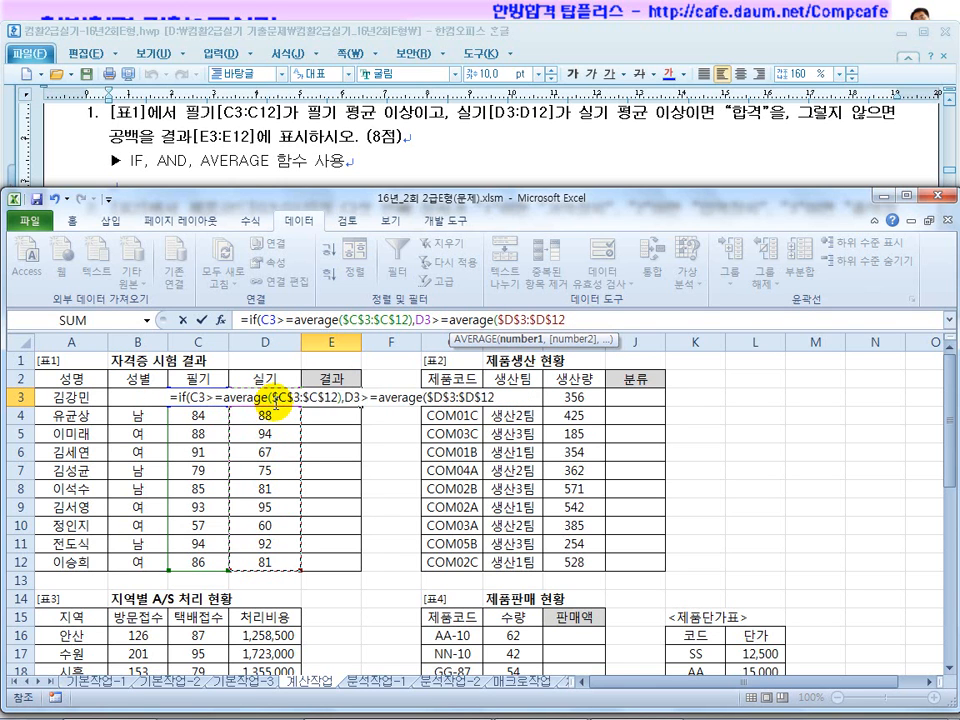
pyautogui.write(')')
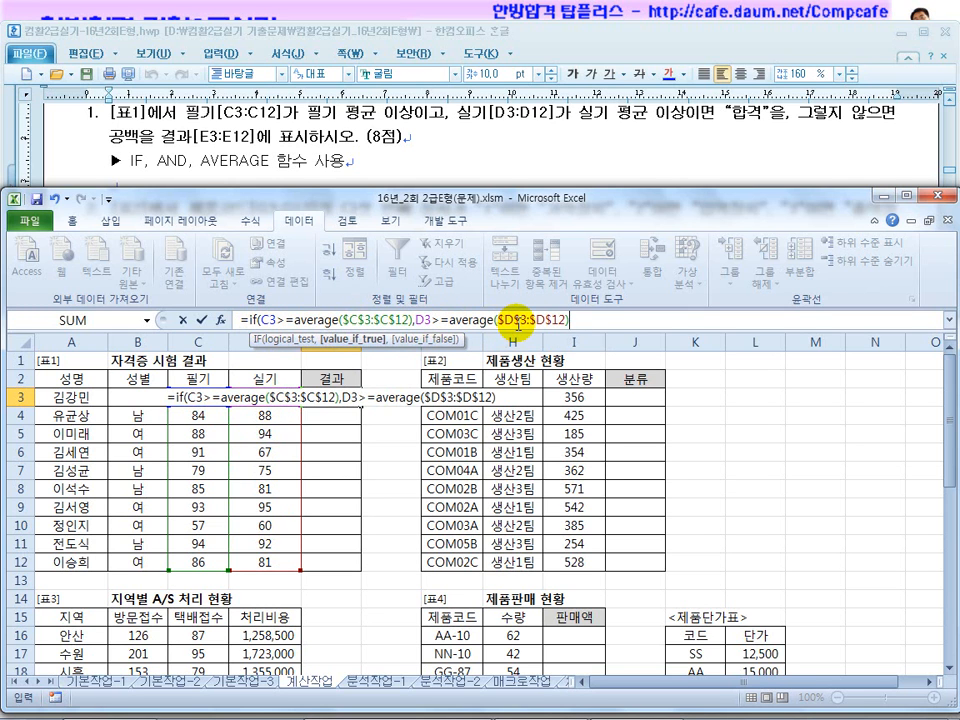
# Wrap the two average conditions of the E3 formula in an AND function inside the IF
pyautogui.click(255, 320)
pyautogui.write('무')
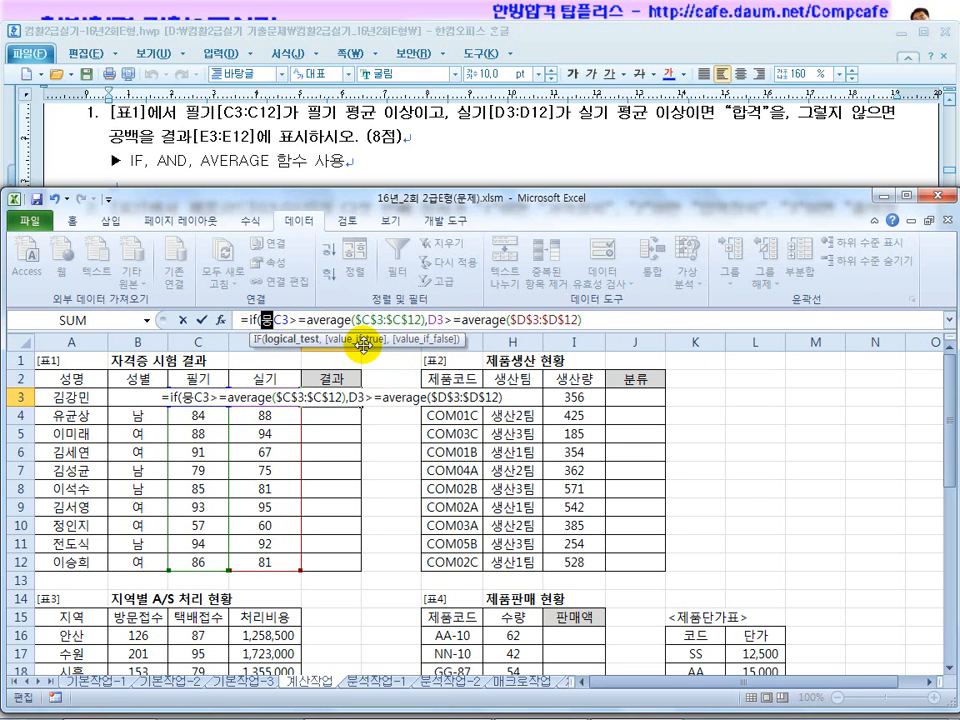
pyautogui.press('BackSpace')
pyautogui.write('and(')
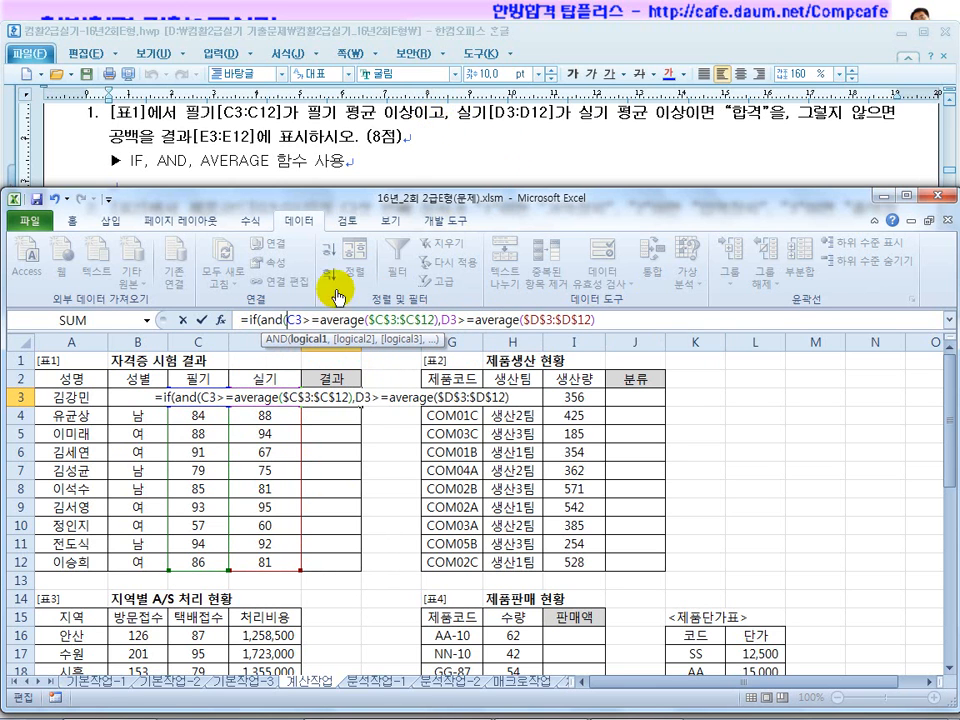
pyautogui.click(600, 320)
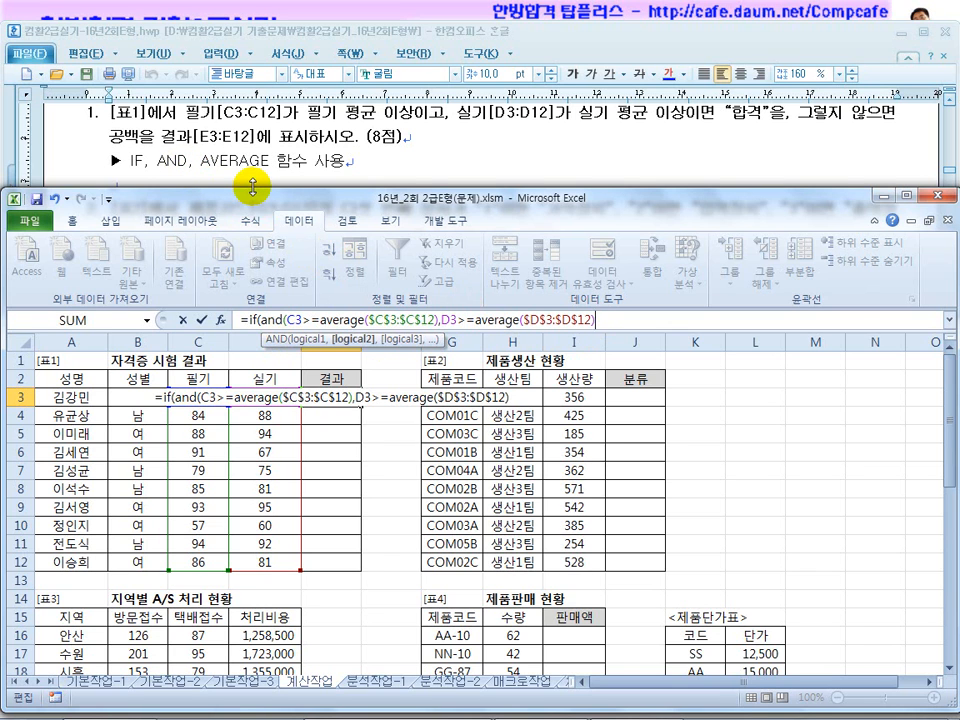
pyautogui.write(')')
# Complete the IF formula in E3 with "합격" as the true result and "" as the false result, and enter it
pyautogui.write('),"",')
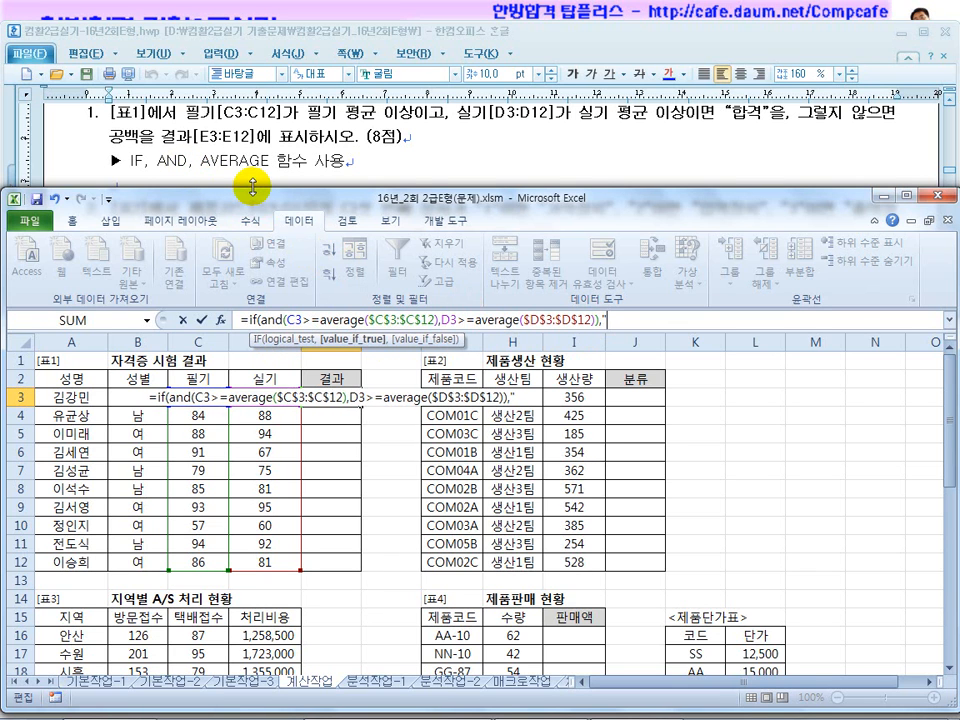
pyautogui.write('""')
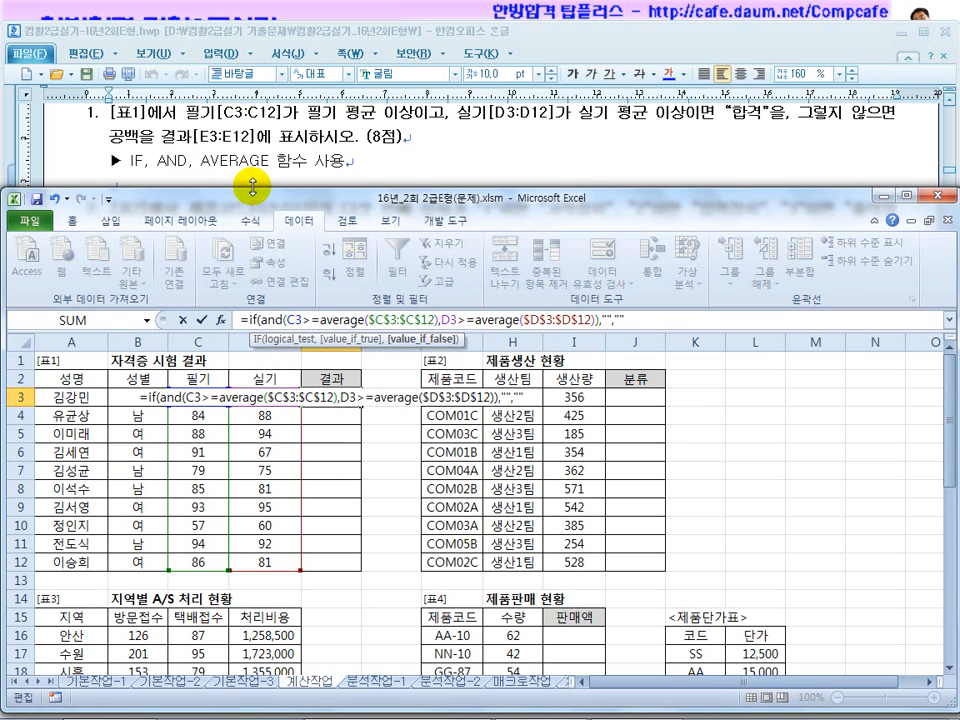
pyautogui.write(')')
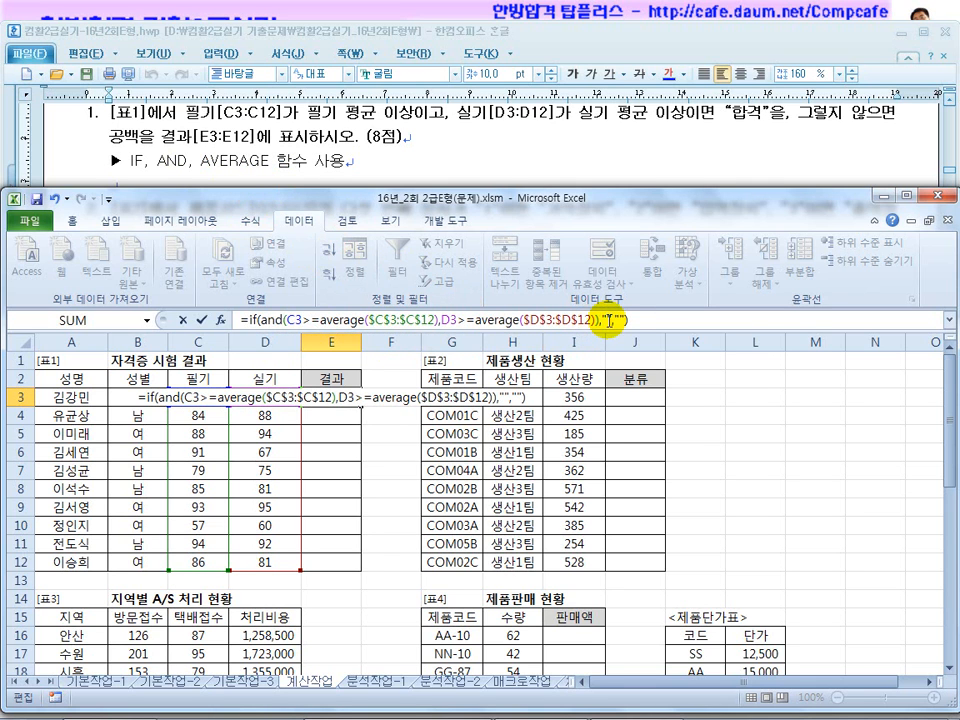
pyautogui.click(609, 320)
pyautogui.write('합ㄱ')
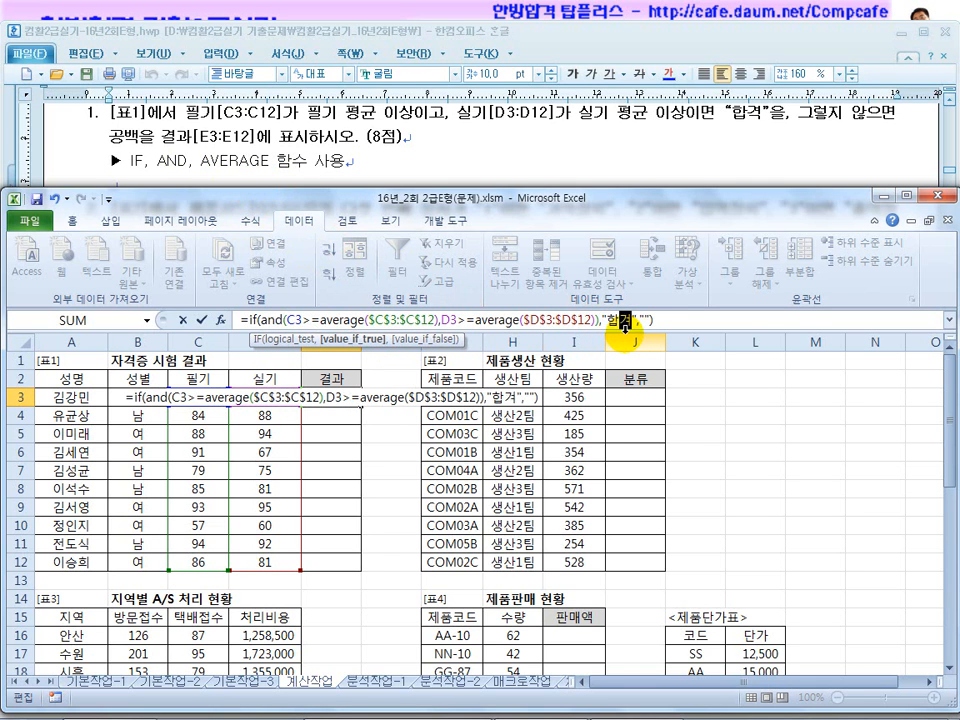
pyautogui.click(643, 322)
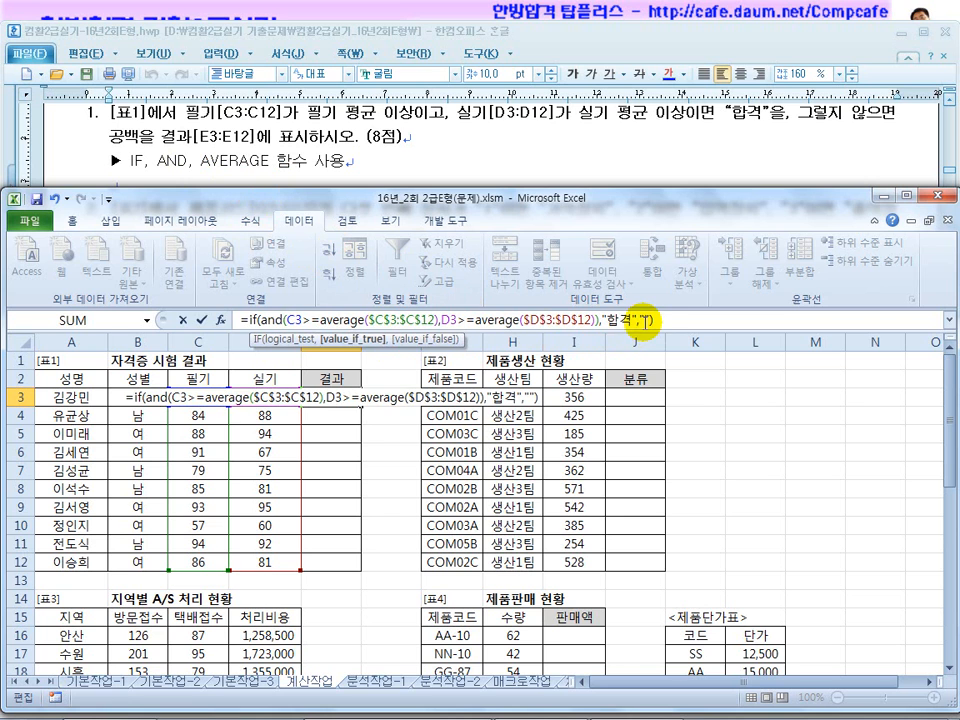
pyautogui.press('Return')
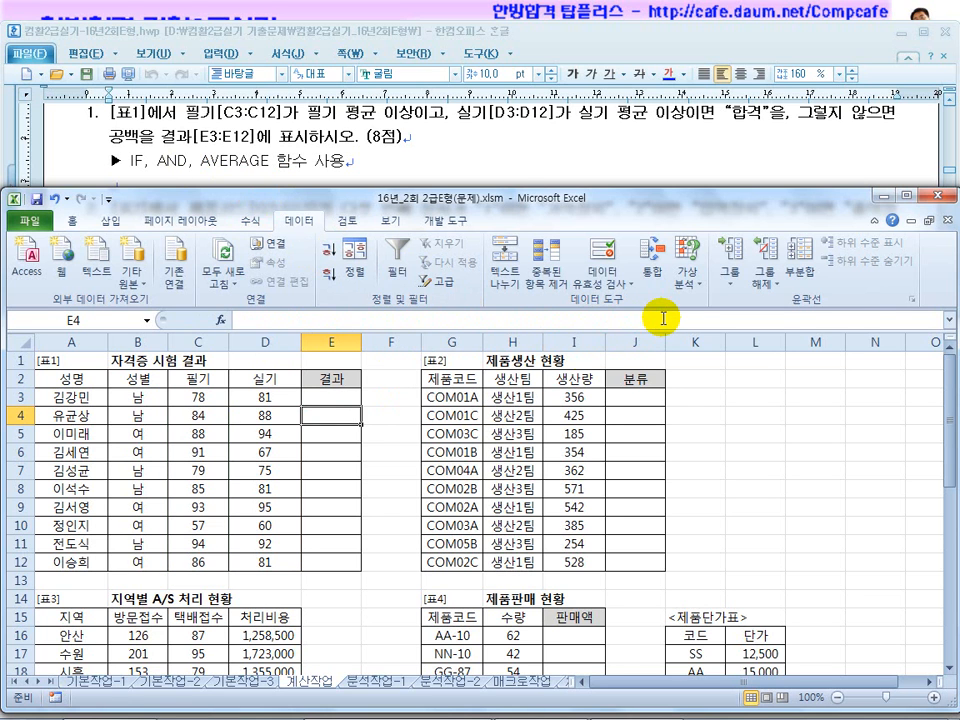
# Fill the E3 formula down through E12 and check the average of the 필기 scores
pyautogui.click(334, 396)
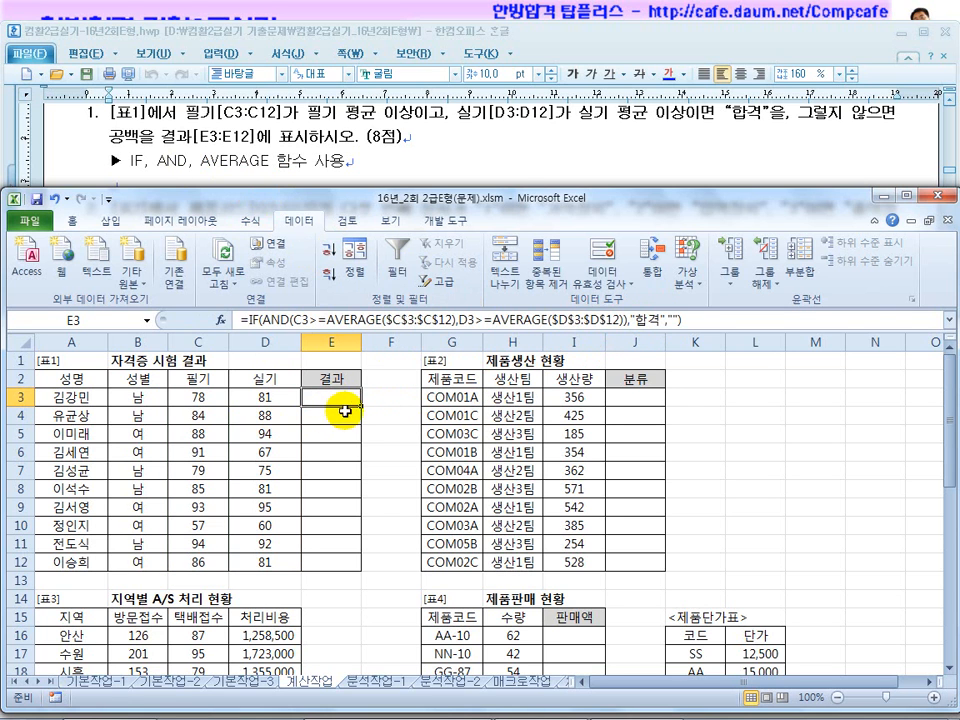
pyautogui.moveTo(358, 401); pyautogui.dragTo(346, 567)
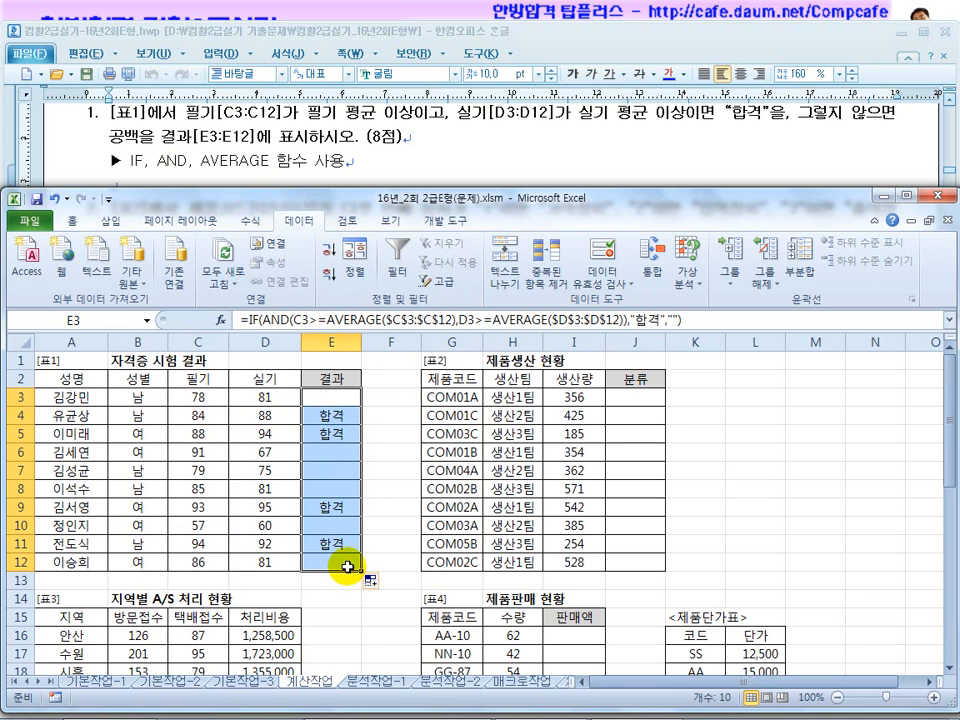
pyautogui.moveTo(198, 396); pyautogui.dragTo(201, 545)
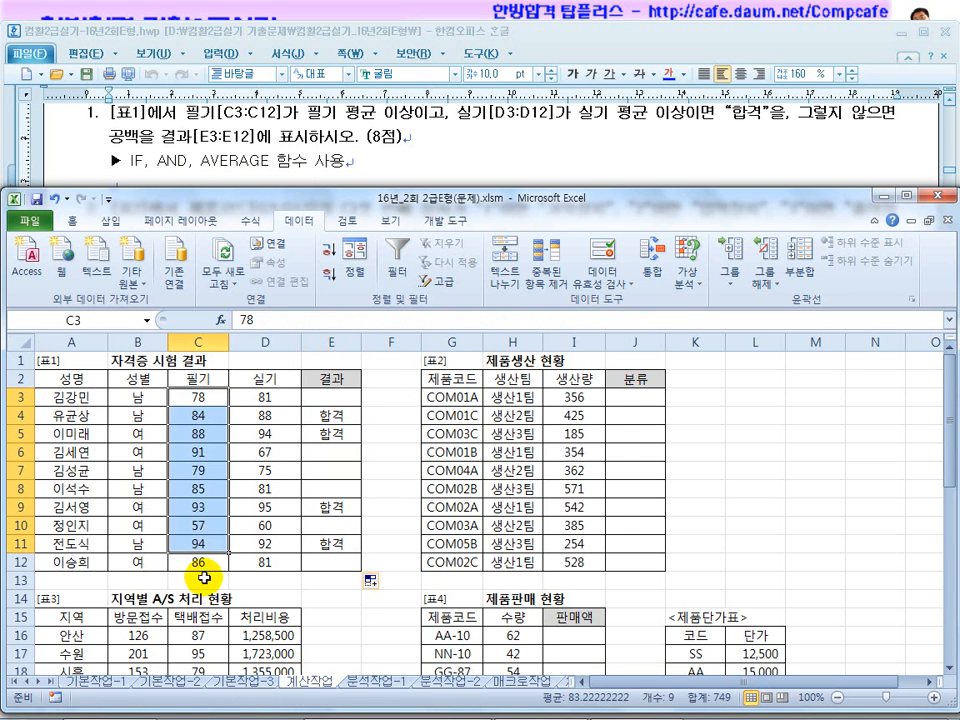
# Calculate the 필기 average in C13 with =average(C3:C12) and copy the formula across to D13 for the 실기 scores
pyautogui.click(204, 578)
pyautogui.write('=')
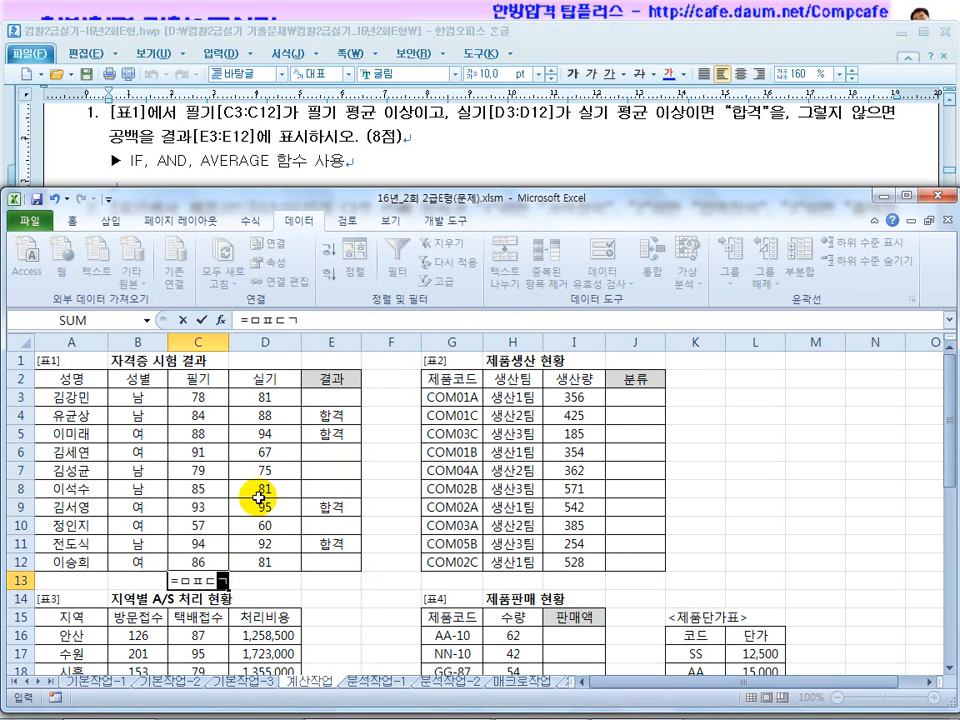
pyautogui.write('average(')
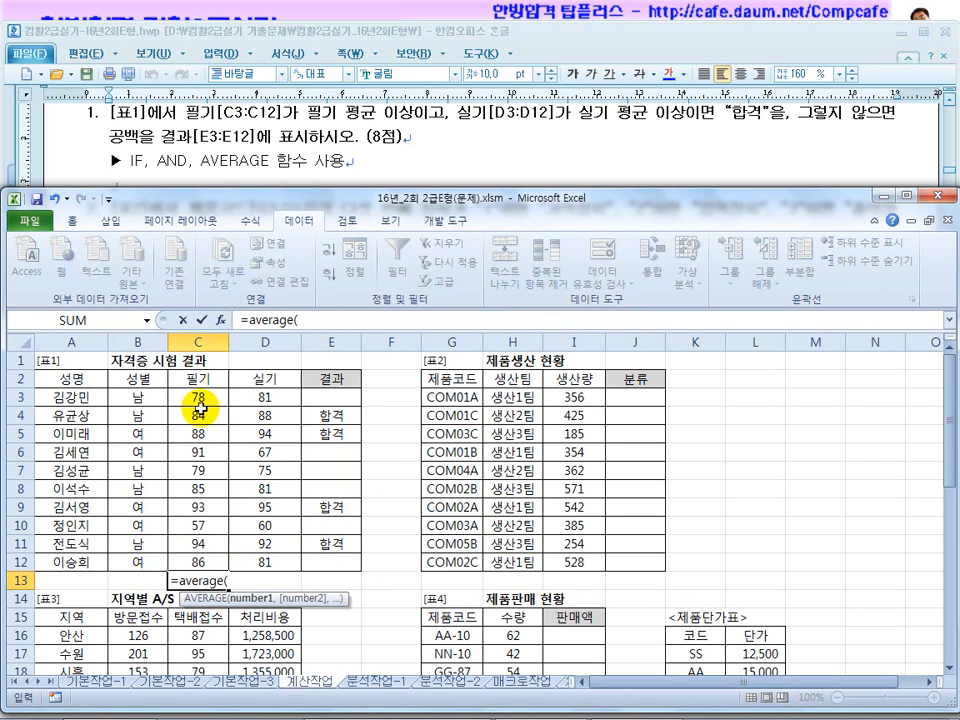
pyautogui.moveTo(196, 396); pyautogui.dragTo(196, 562)
pyautogui.press('Return')
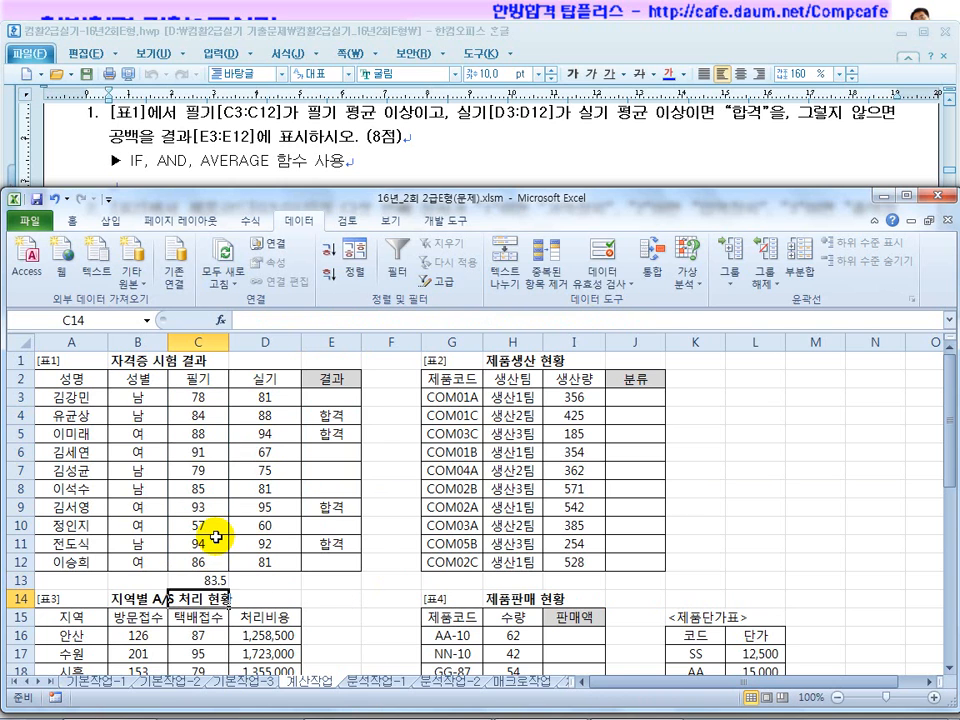
pyautogui.click(200, 580)
pyautogui.moveTo(228, 590); pyautogui.dragTo(260, 580)
pyautogui.click(262, 580)
pyautogui.click(200, 580)
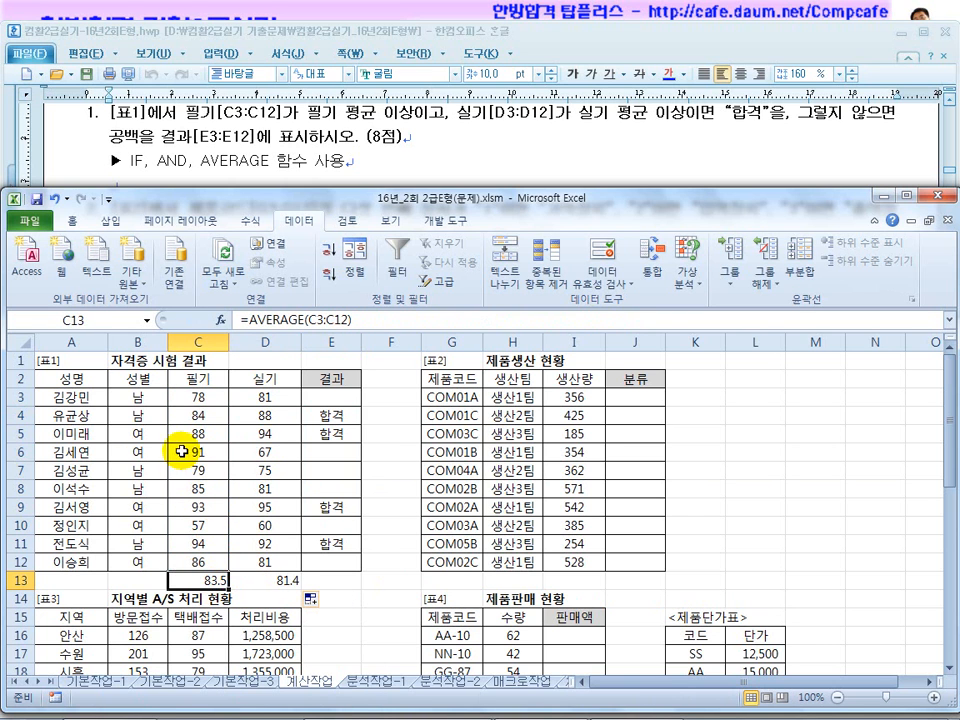
# Compare the 필기 and 실기 scores of several [표1] rows, including the 합격 rows, with the averages in row 13
pyautogui.click(203, 401)
pyautogui.click(259, 398)
pyautogui.moveTo(206, 415); pyautogui.dragTo(268, 417)
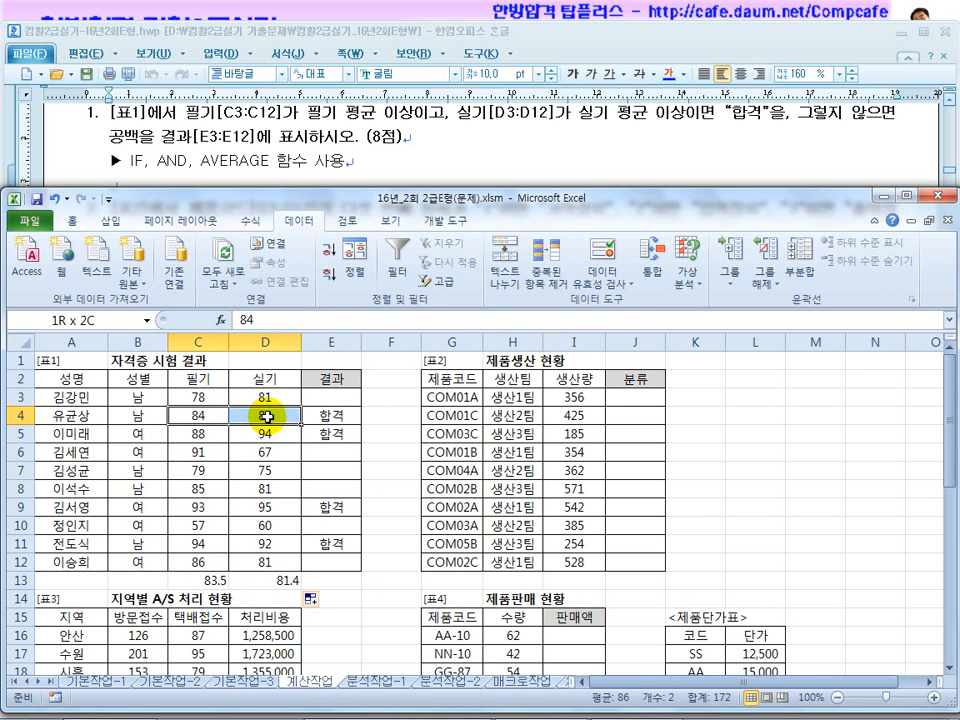
pyautogui.moveTo(214, 579); pyautogui.dragTo(279, 579)
pyautogui.click(195, 432)
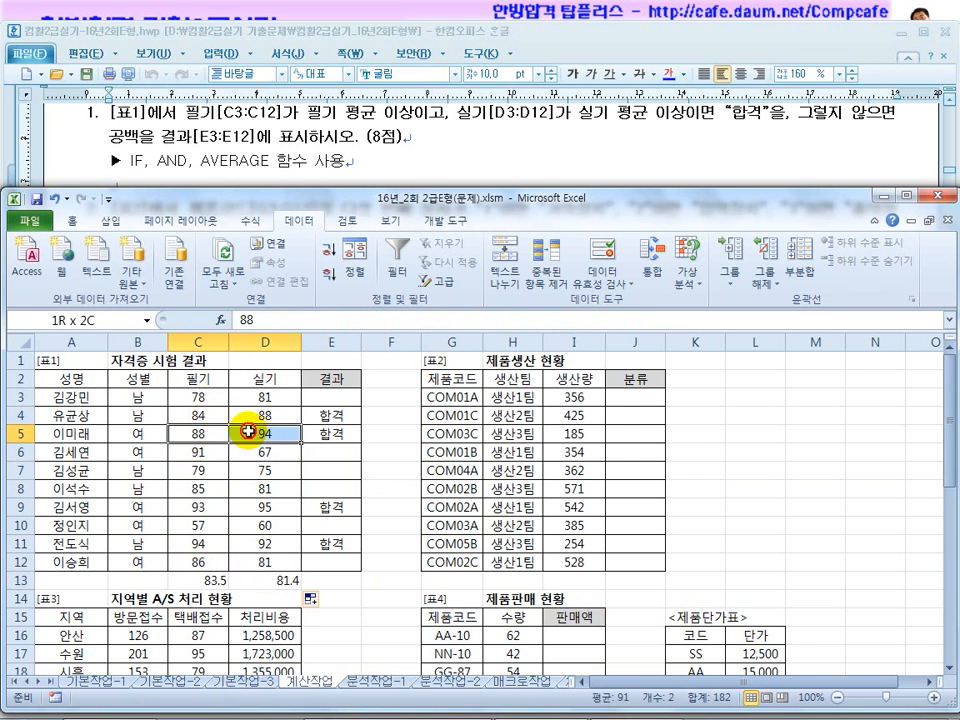
pyautogui.click(220, 507)
pyautogui.moveTo(222, 507); pyautogui.dragTo(272, 503)
pyautogui.moveTo(197, 548); pyautogui.dragTo(279, 543)
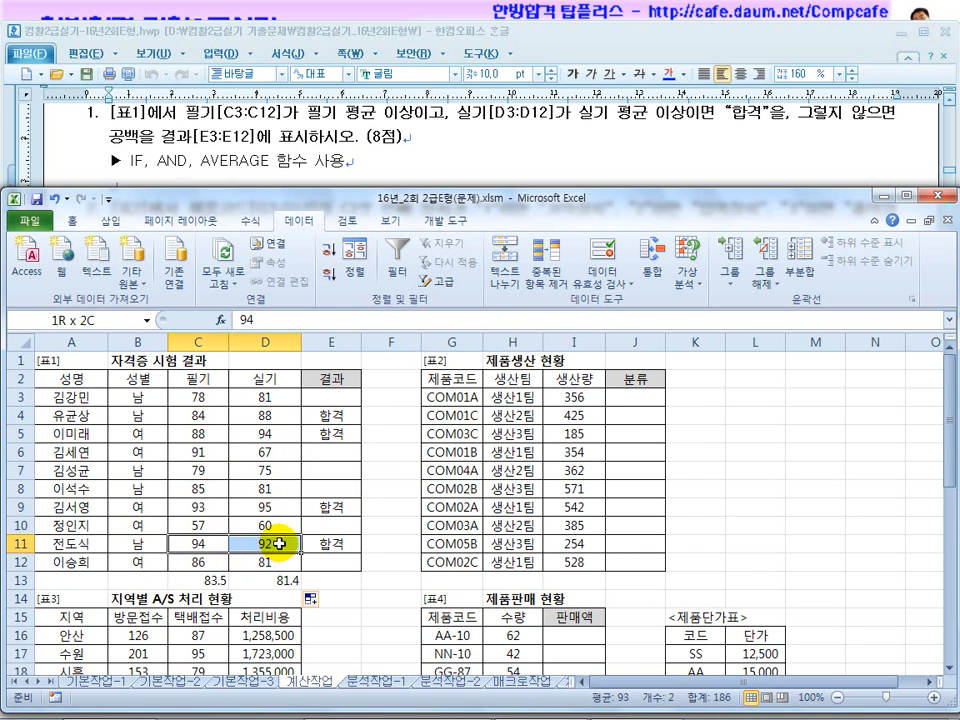
# Delete the temporary average formulas from C13:D13
pyautogui.click(270, 563)
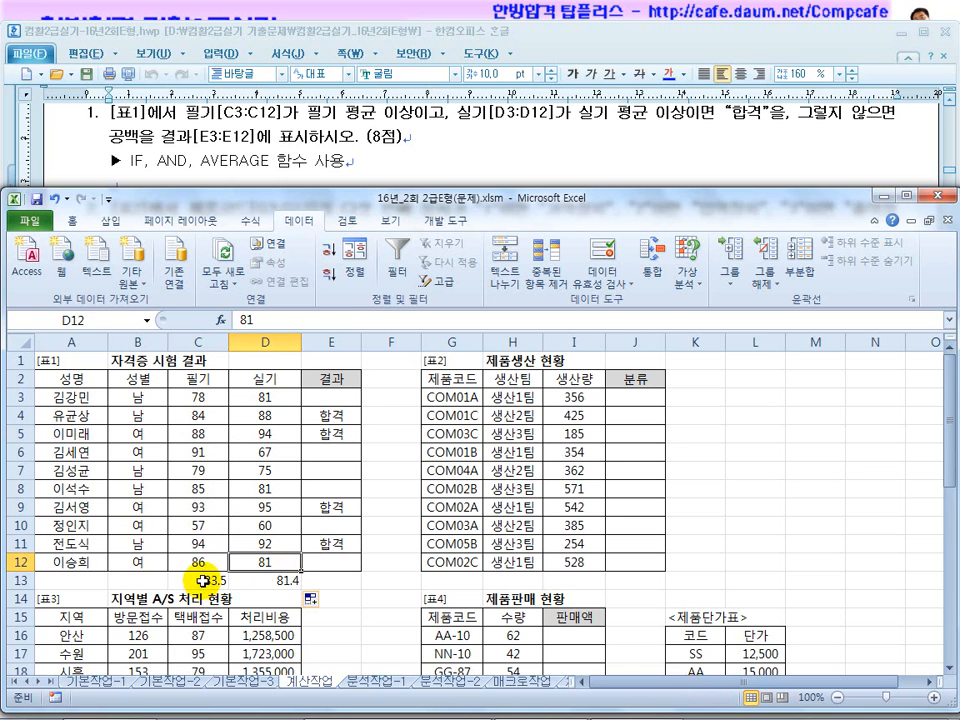
pyautogui.moveTo(204, 579); pyautogui.dragTo(297, 580)
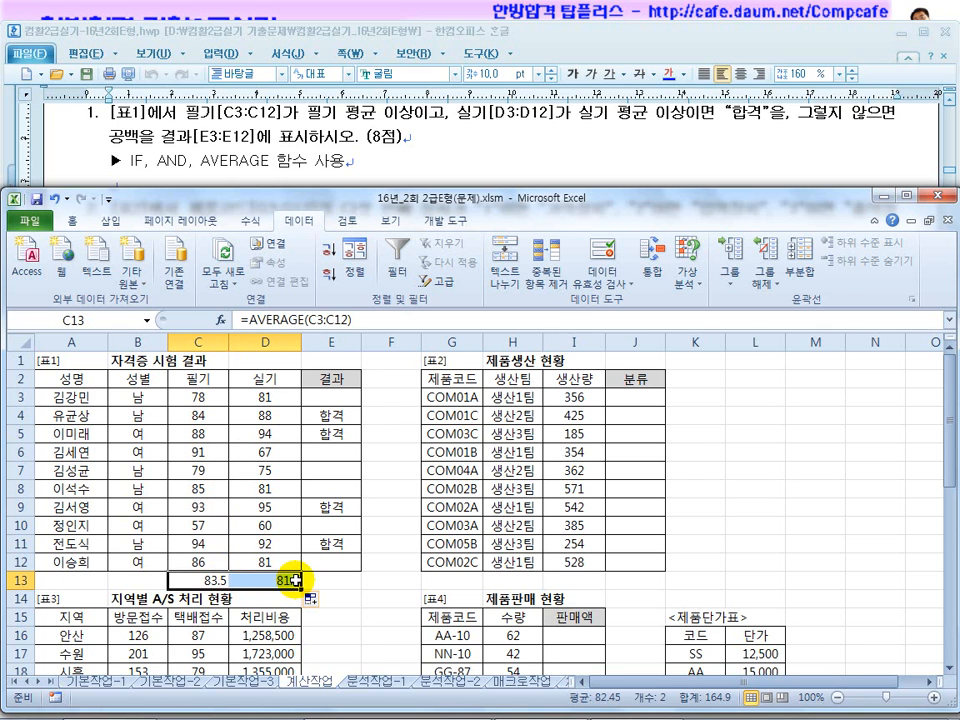
pyautogui.press('Delete')
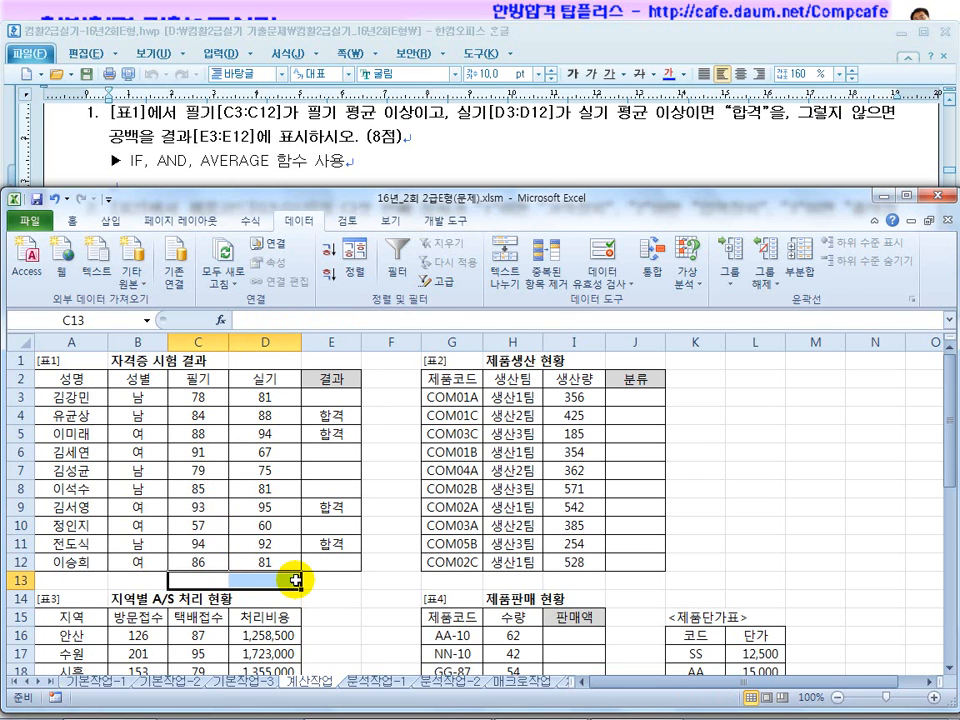
# Consult problem 2 in the exam document, enter =mid(G3,5,1) in J3 of [표2], and fill it down through J12
pyautogui.click(440, 153)
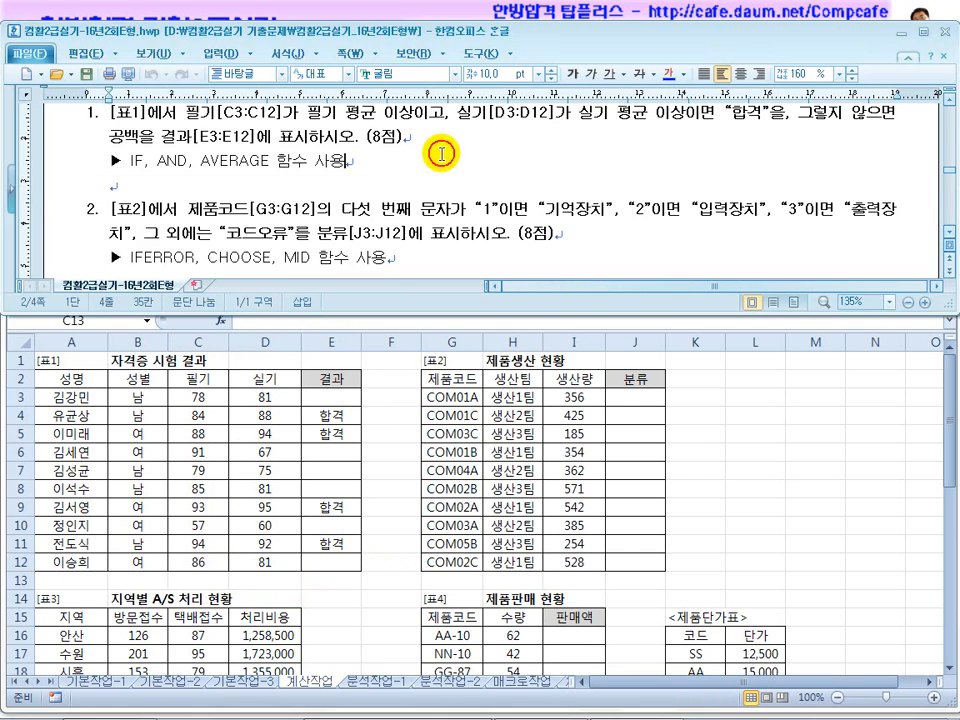
pyautogui.scroll(-3, 440, 153)
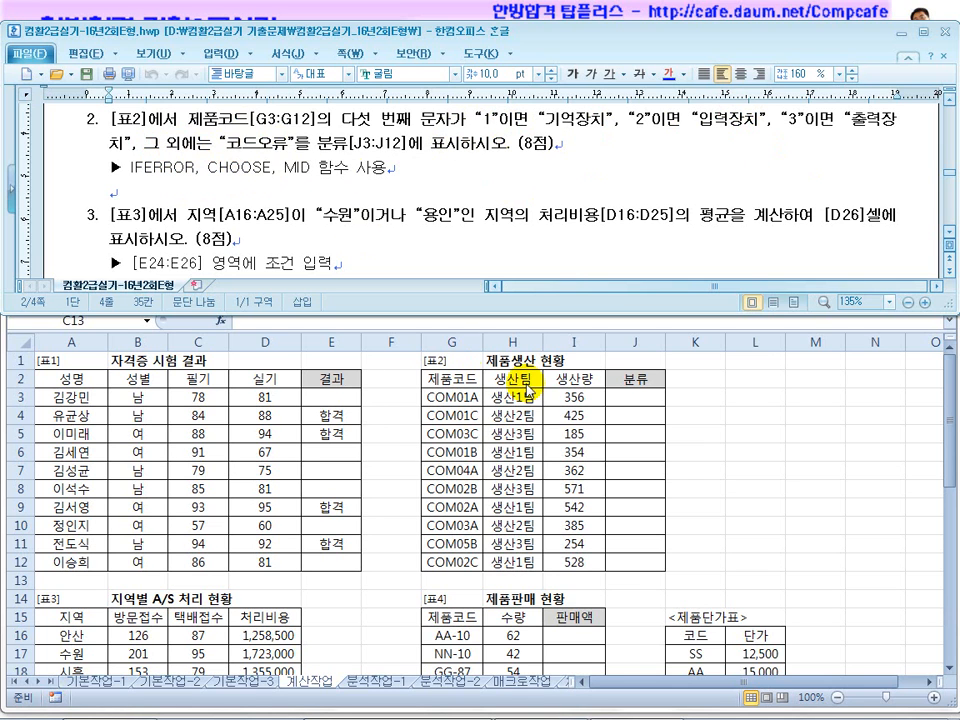
pyautogui.click(627, 400)
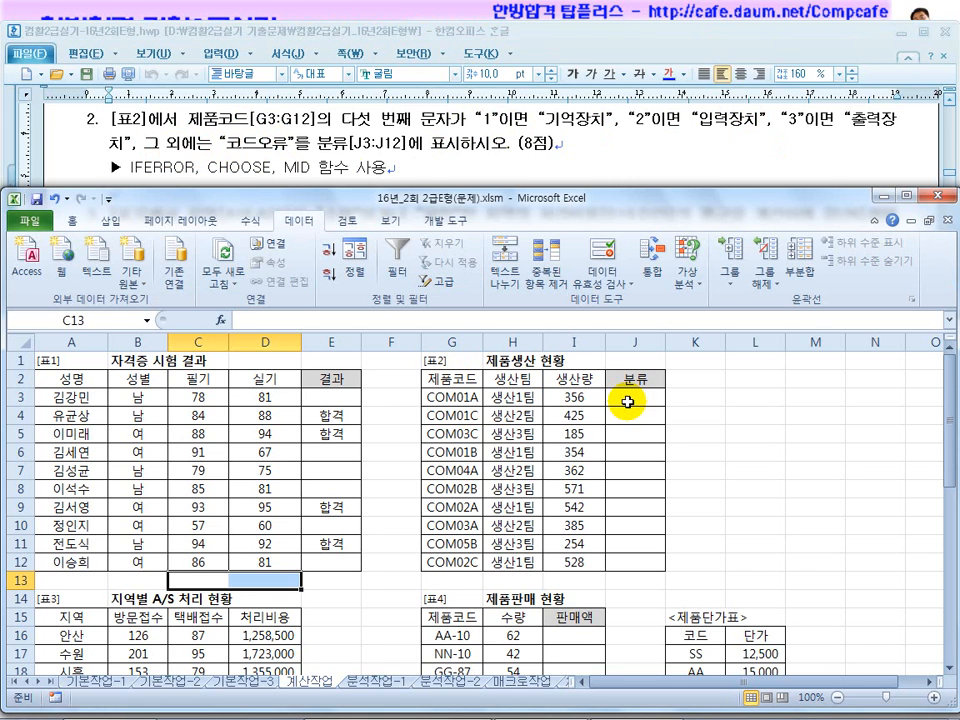
pyautogui.click(627, 400)
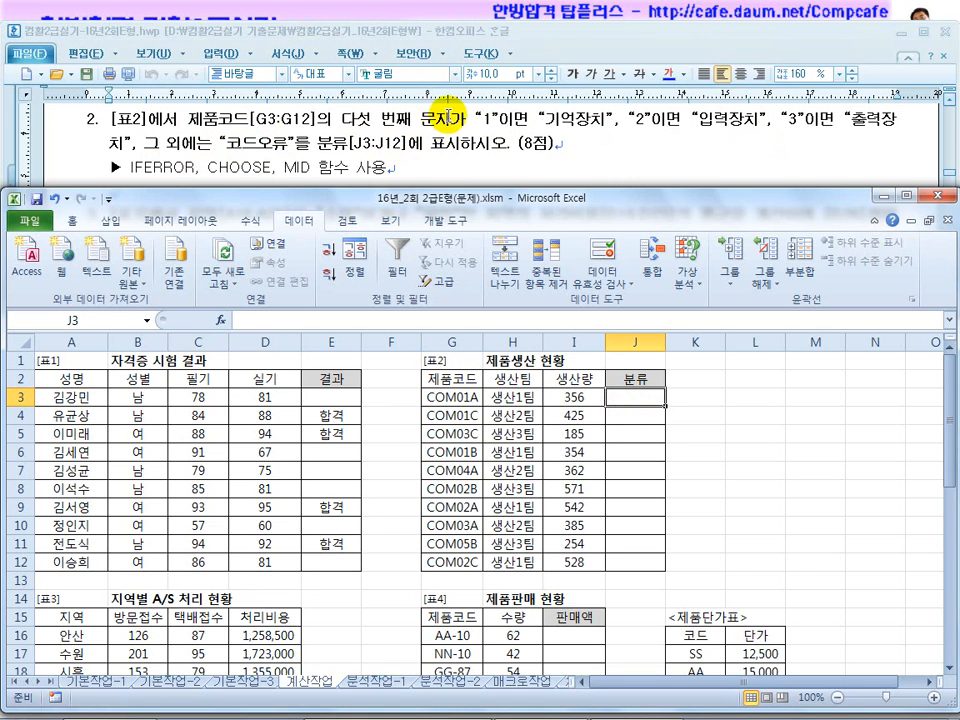
pyautogui.write('=mid(')
pyautogui.click(466, 399)
pyautogui.write(',5,')
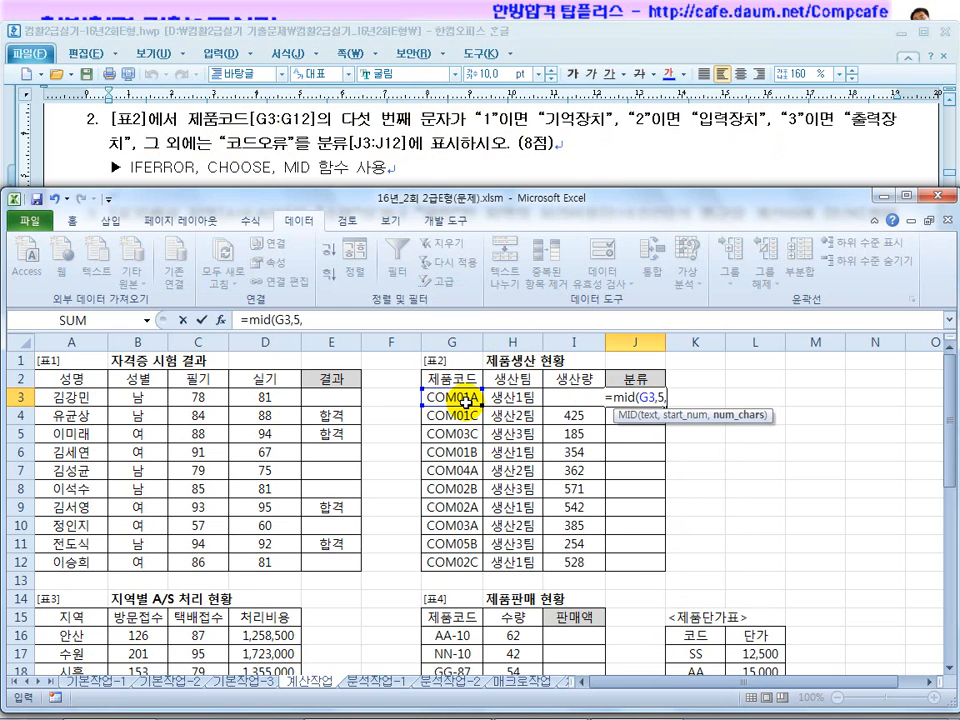
pyautogui.write('1)')
pyautogui.press('Return')
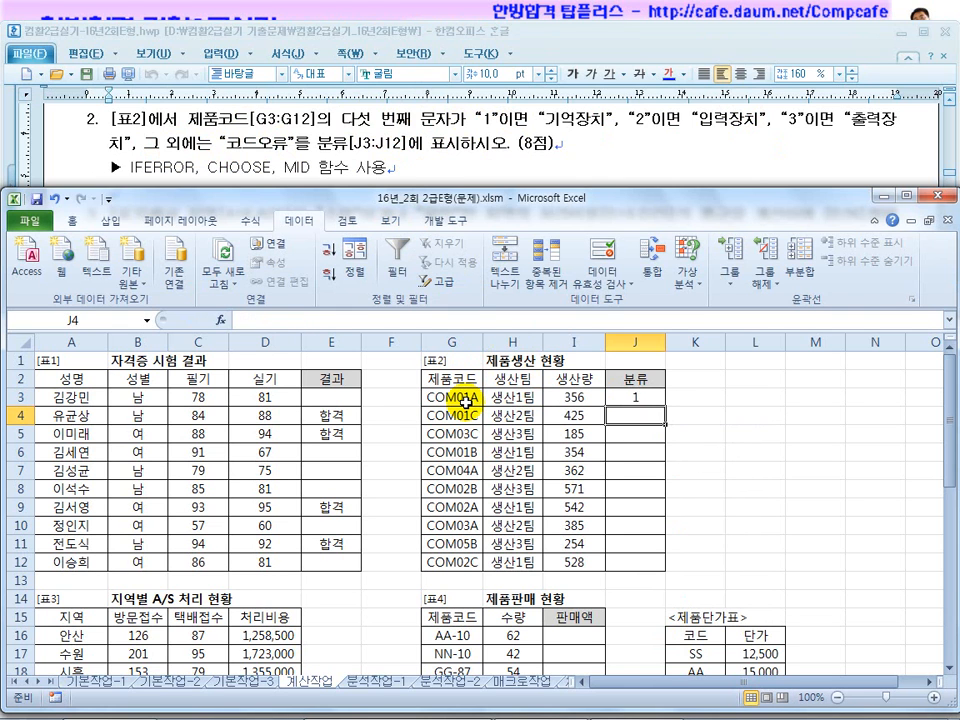
pyautogui.click(655, 401)
pyautogui.moveTo(662, 407); pyautogui.dragTo(666, 561)
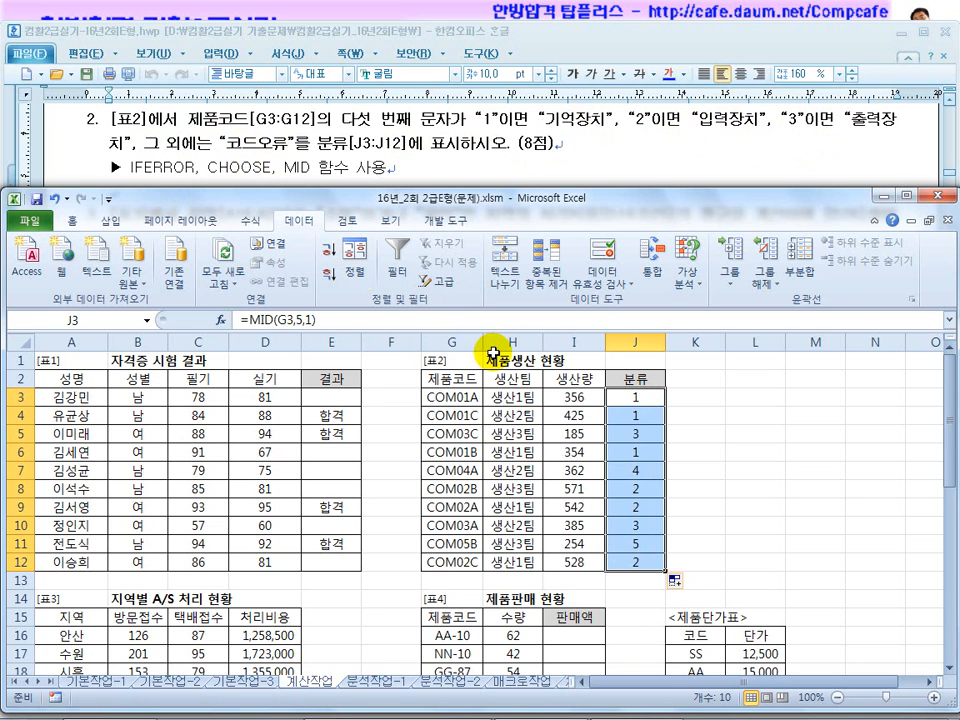
# Wrap the MID formula in J3 in a CHOOSE function with five empty-string values
pyautogui.click(640, 397)
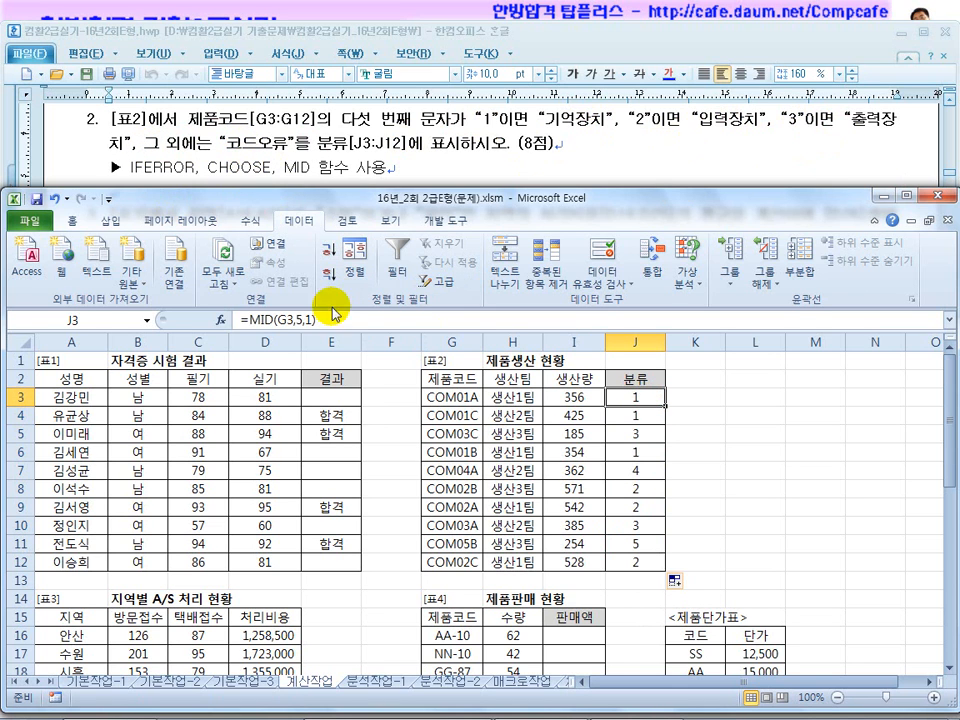
pyautogui.click(250, 320)
pyautogui.write('choo')
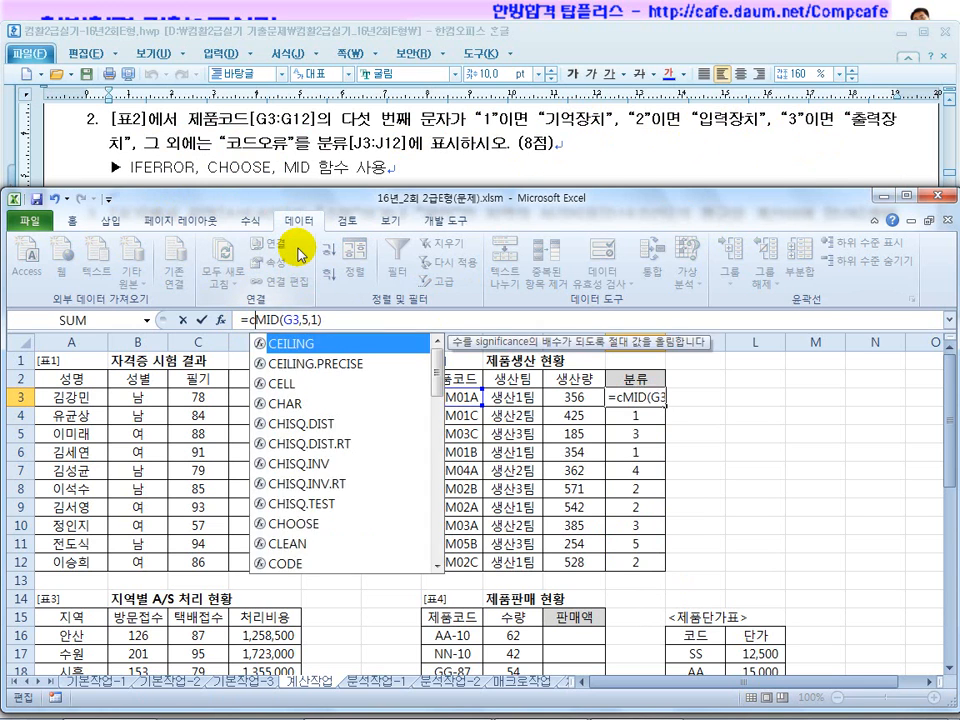
pyautogui.write('se(MID(G3')
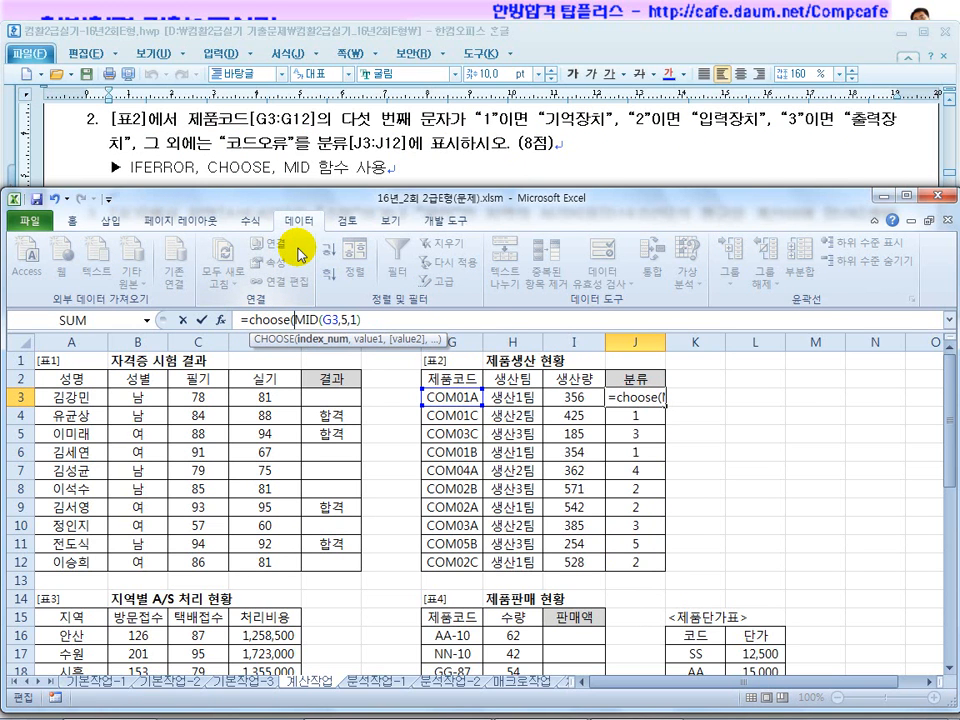
pyautogui.write(',5,1),"",""')
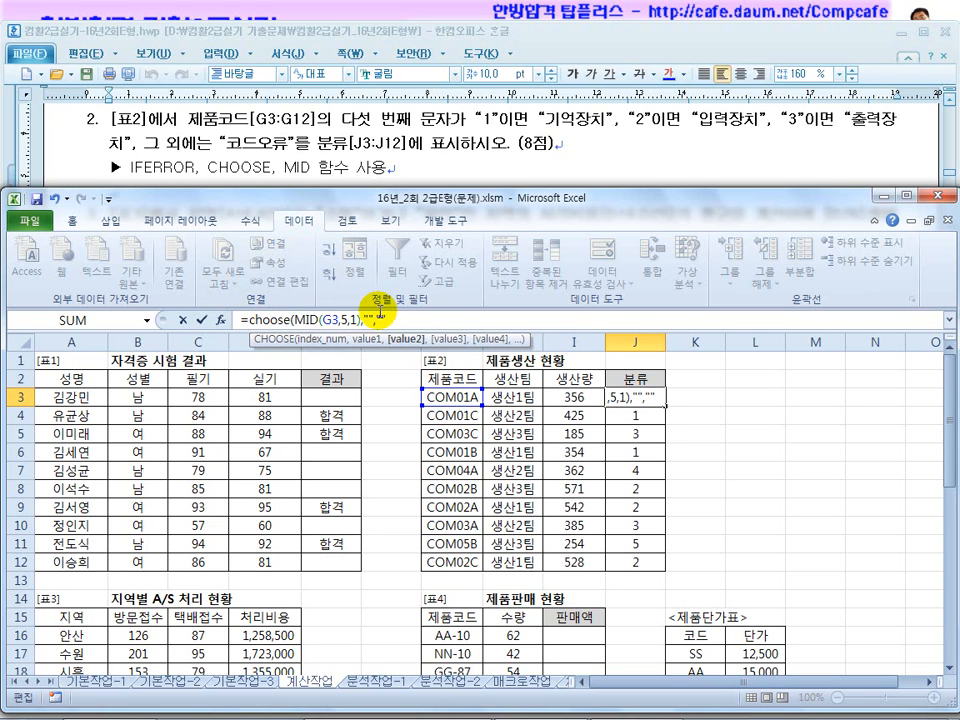
pyautogui.write(',"","",')
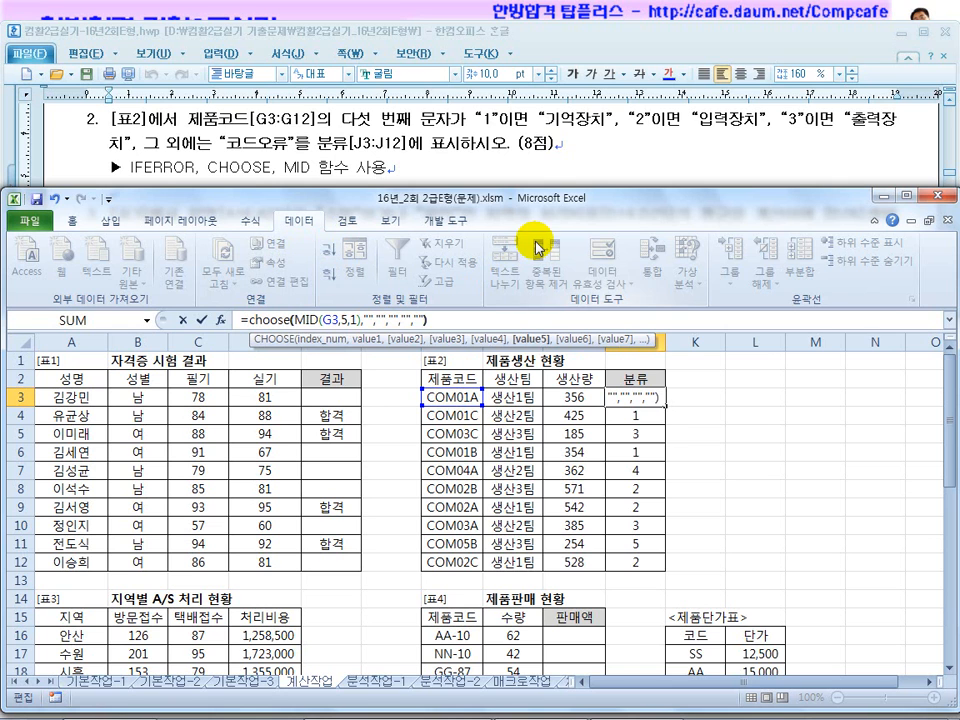
# Set the first three CHOOSE values in J3 to "기억장치", "입력장치" and "출력장치", and fill the formula down through J12
pyautogui.click(366, 319)
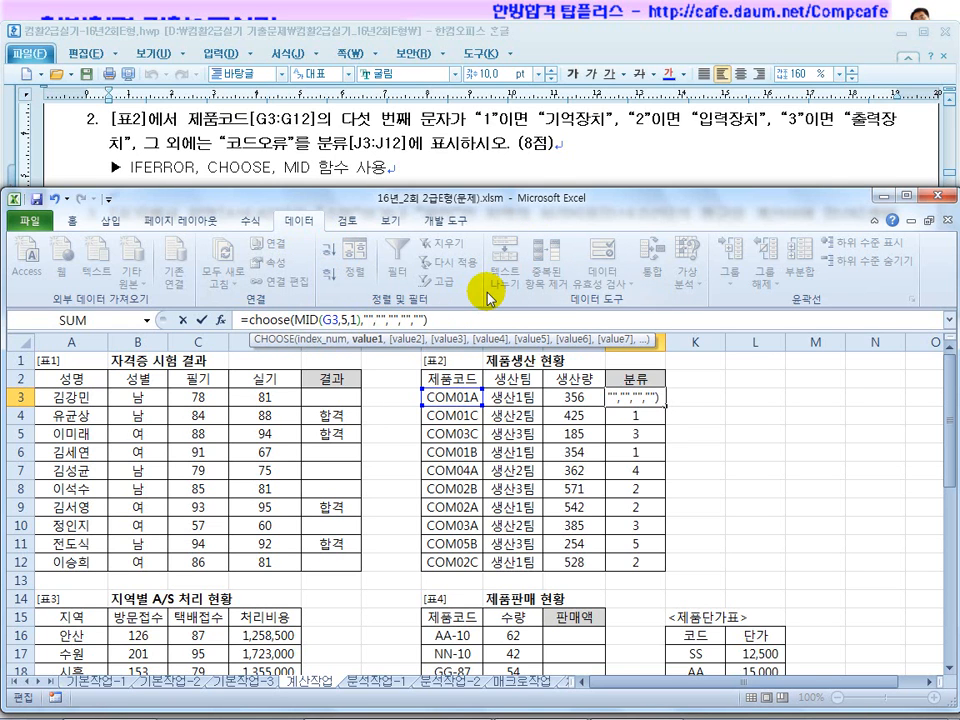
pyautogui.write('기억장치')
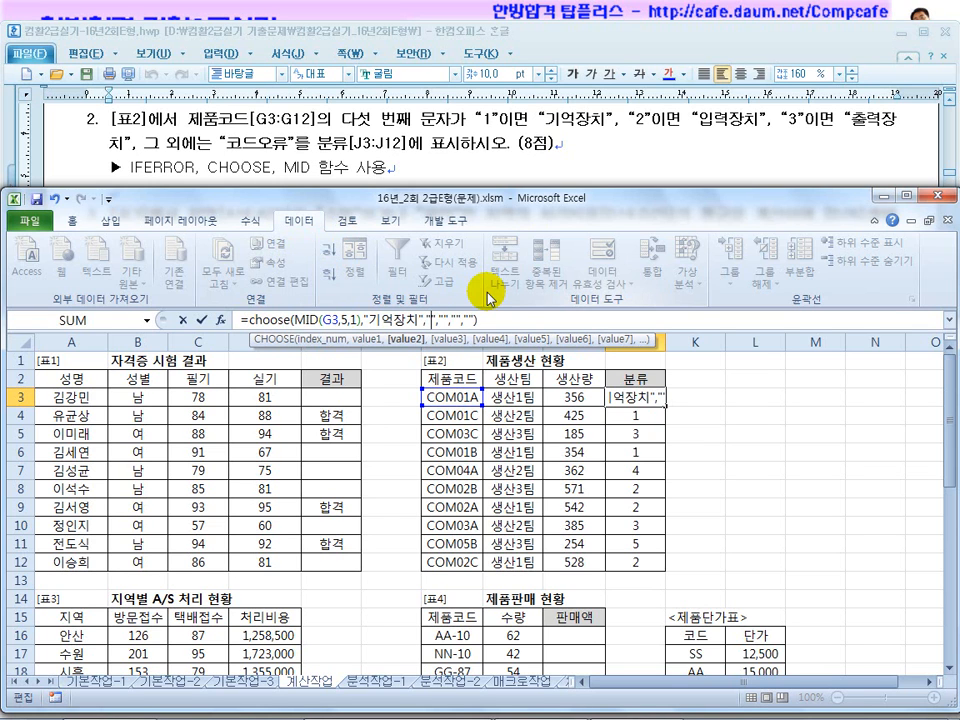
pyautogui.write('력자')
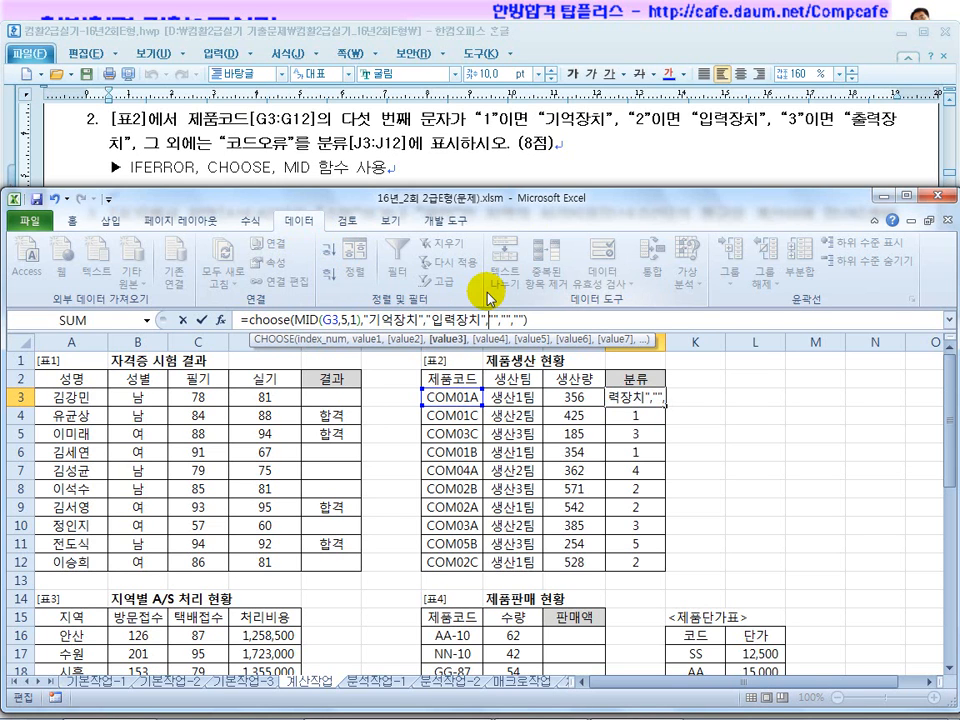
pyautogui.write('장ㅊ')
pyautogui.write('치","","")')
pyautogui.press('Return')
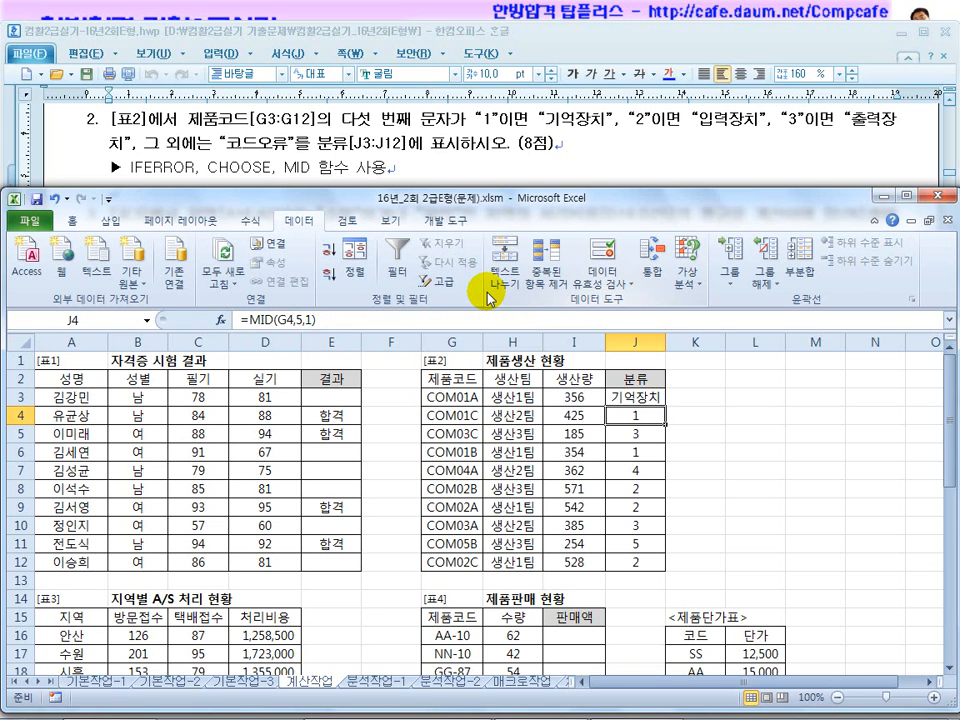
pyautogui.click(627, 400)
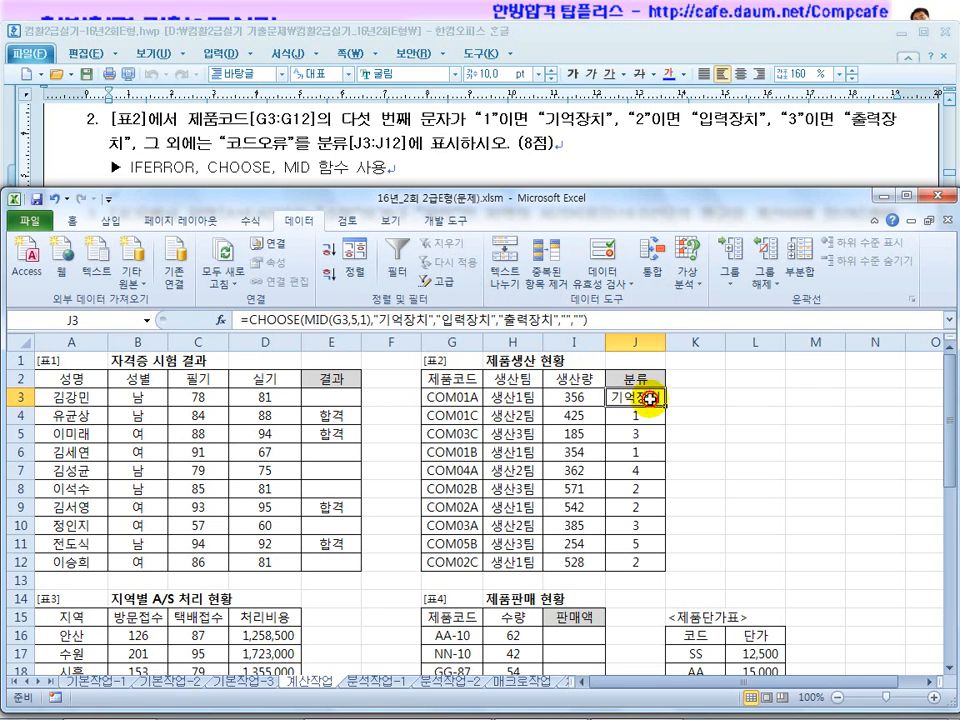
pyautogui.moveTo(665, 406); pyautogui.dragTo(666, 564)
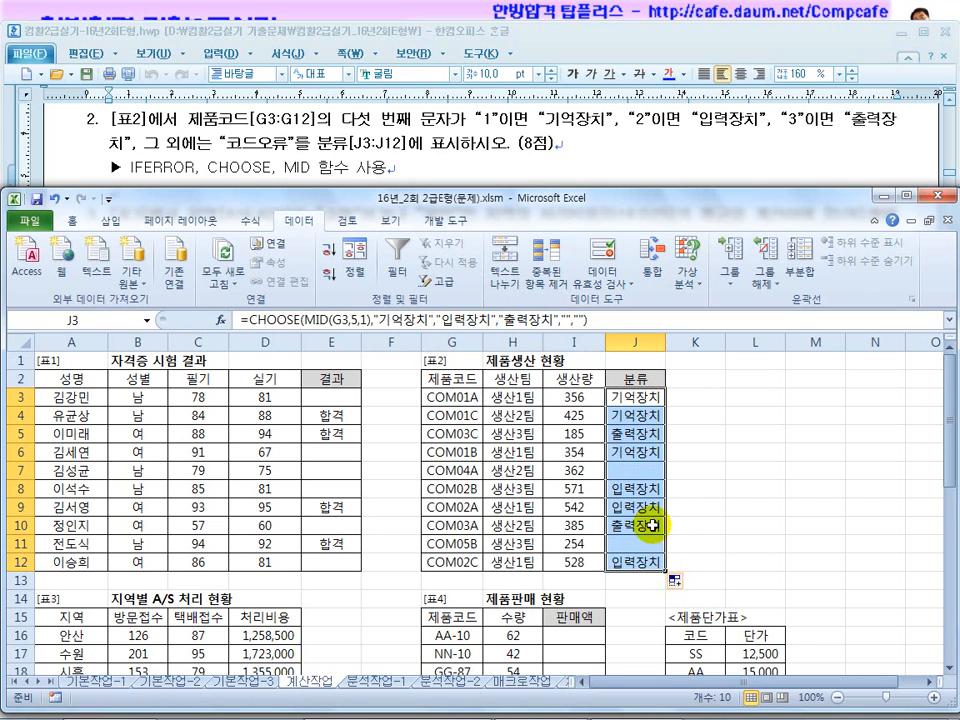
# Remove the two trailing empty-string values from the CHOOSE formula in J3 and fill it down through J12
pyautogui.click(636, 400)
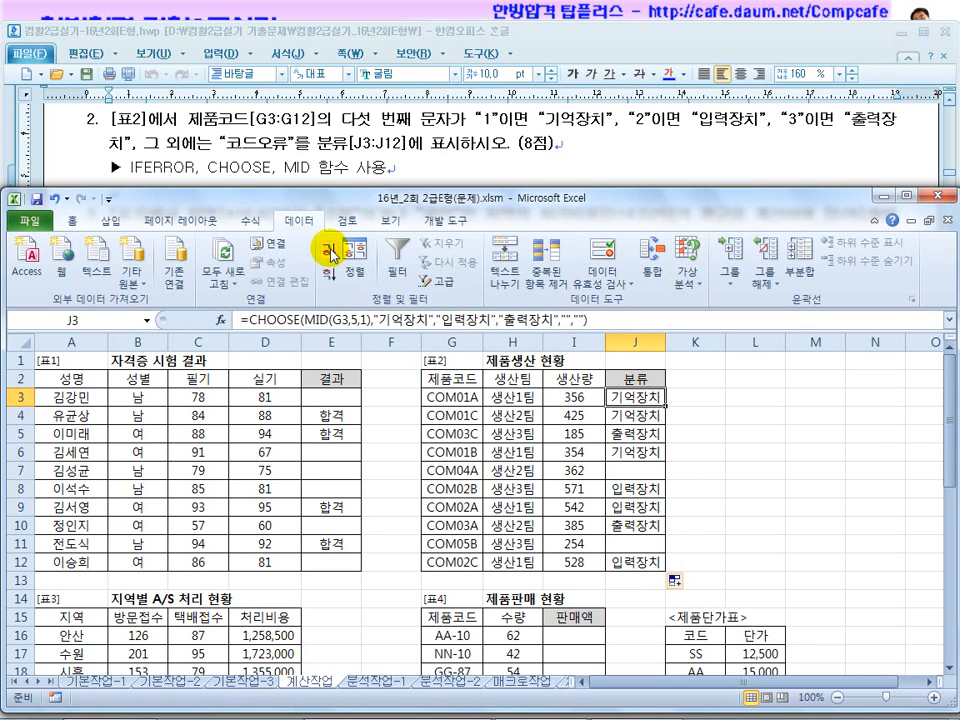
pyautogui.click(562, 319)
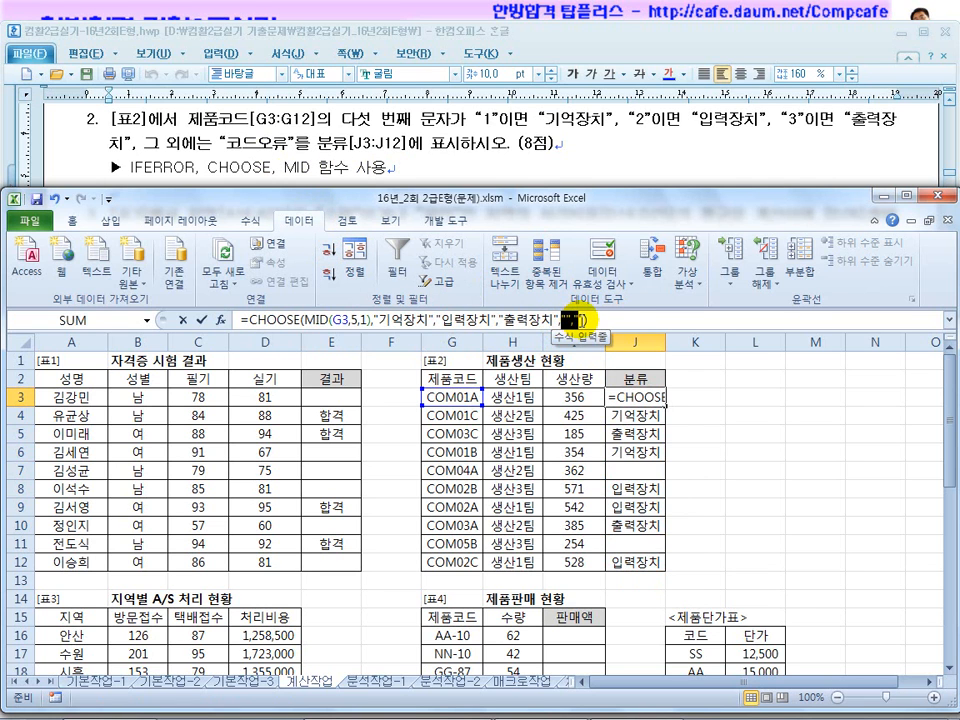
pyautogui.write('"')
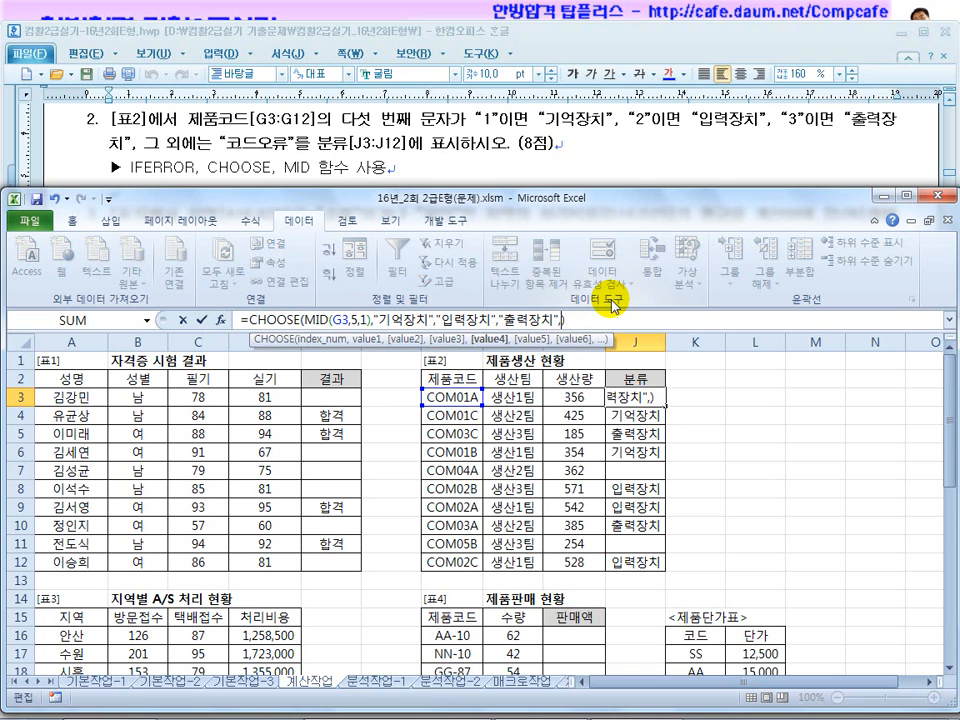
pyautogui.press('BackSpace')
pyautogui.press('Return')
pyautogui.click(662, 399)
pyautogui.moveTo(664, 405); pyautogui.dragTo(670, 570)
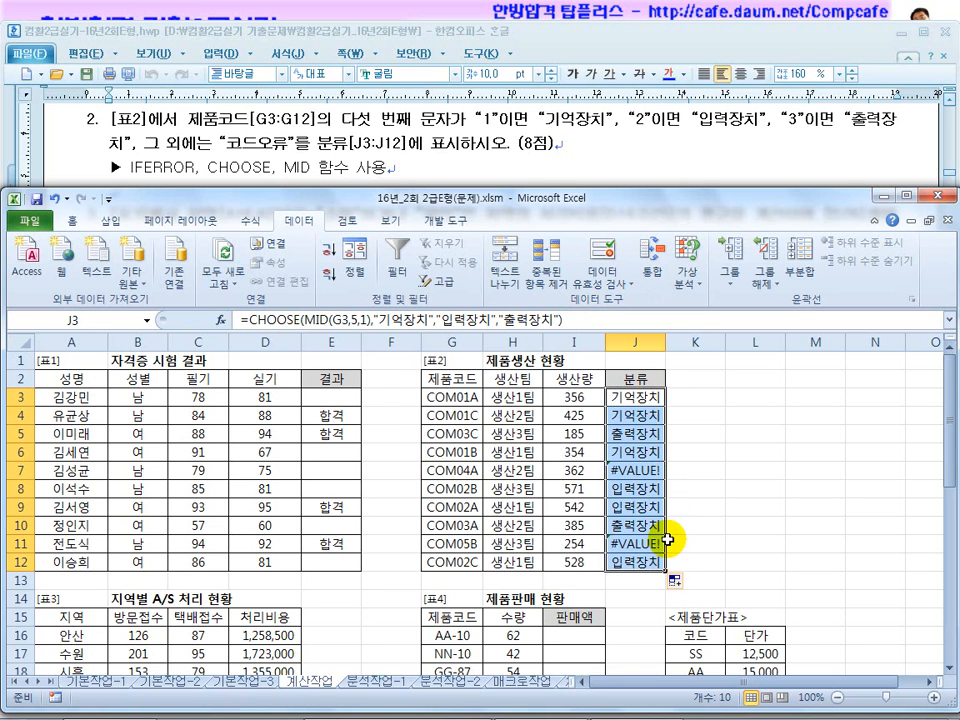
# Wrap the CHOOSE formula in J3 in an IFERROR function that returns "입력오류" for errors
pyautogui.click(637, 472)
pyautogui.click(636, 544)
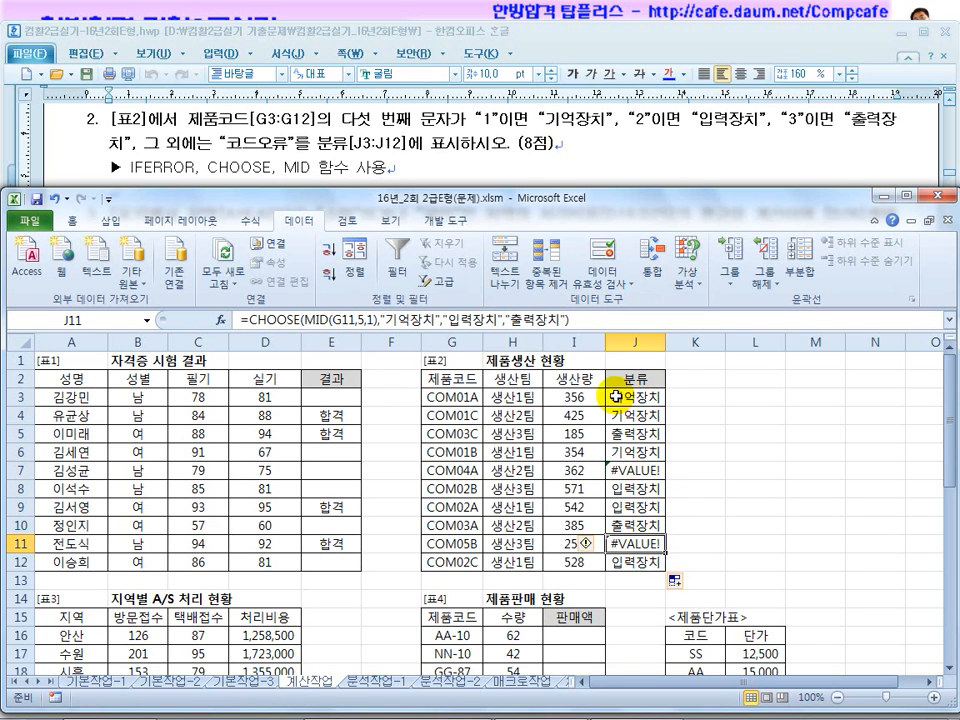
pyautogui.click(633, 399)
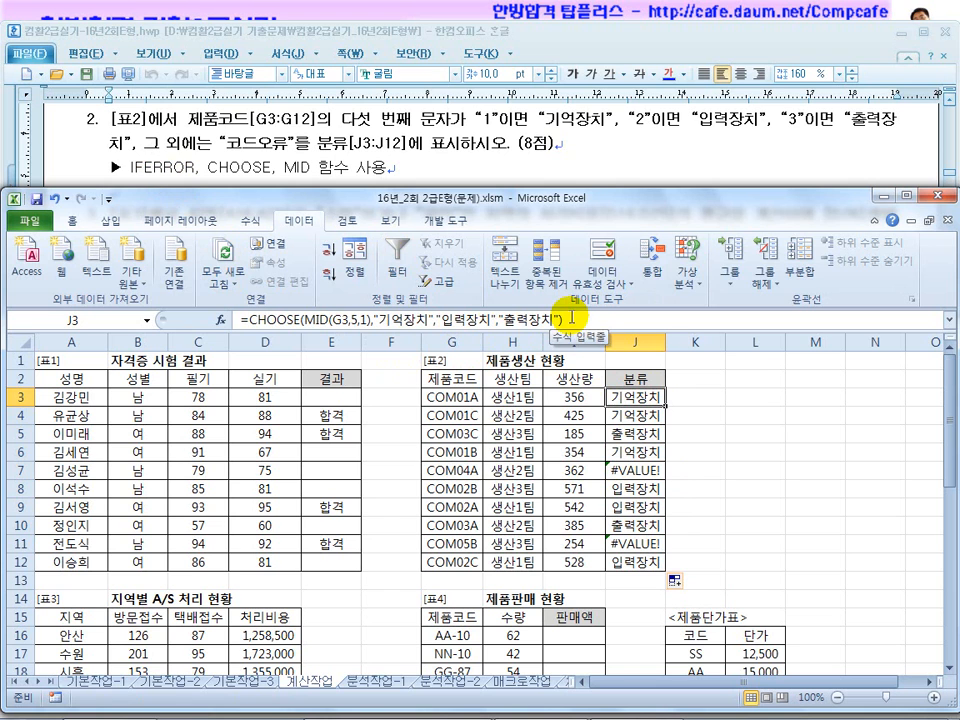
pyautogui.click(245, 322)
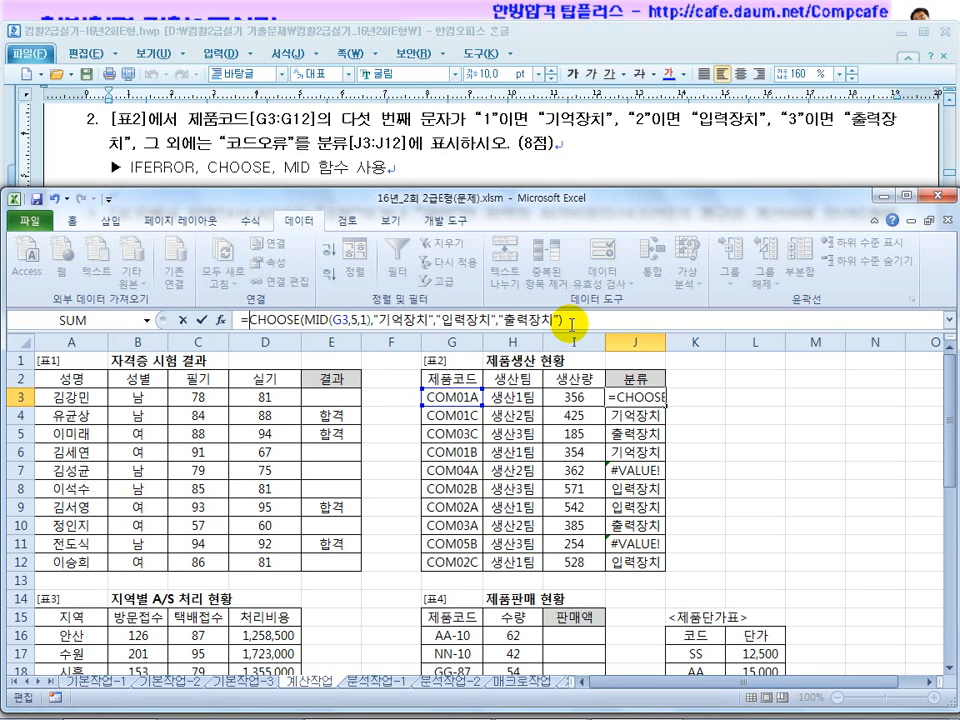
pyautogui.write('iferr')
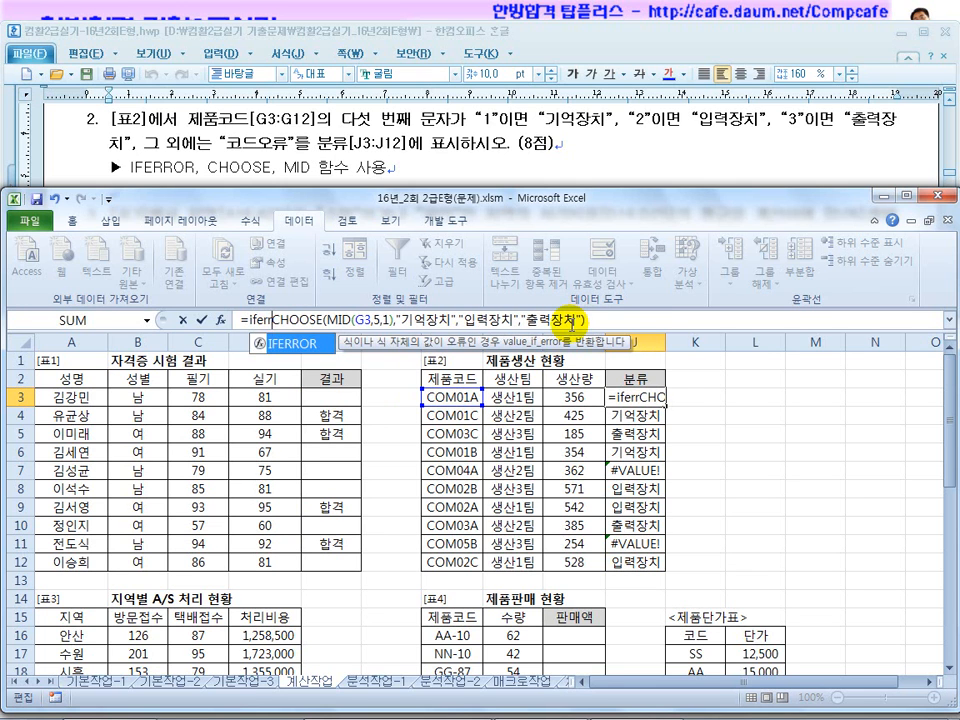
pyautogui.press('Tab')
pyautogui.write('(')
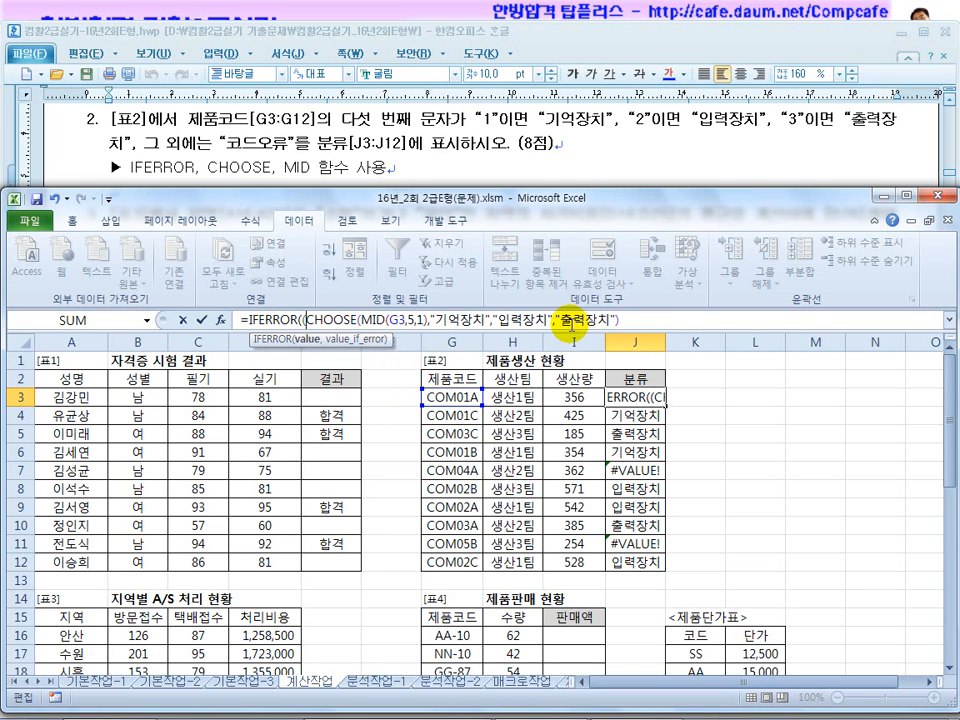
pyautogui.press('BackSpace')
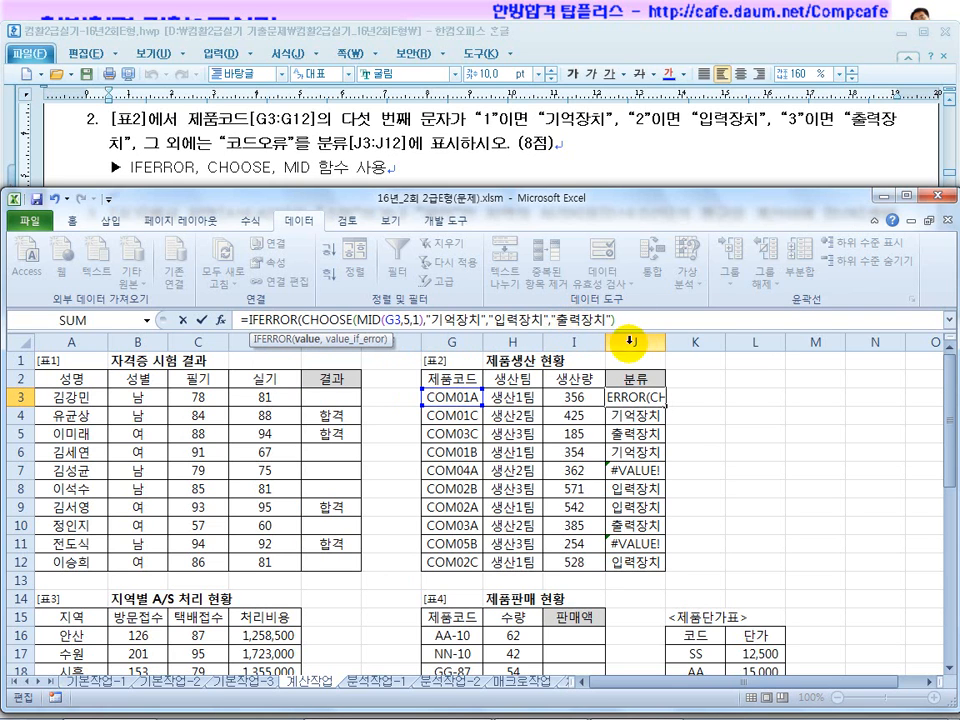
pyautogui.click(655, 319)
pyautogui.write(',')
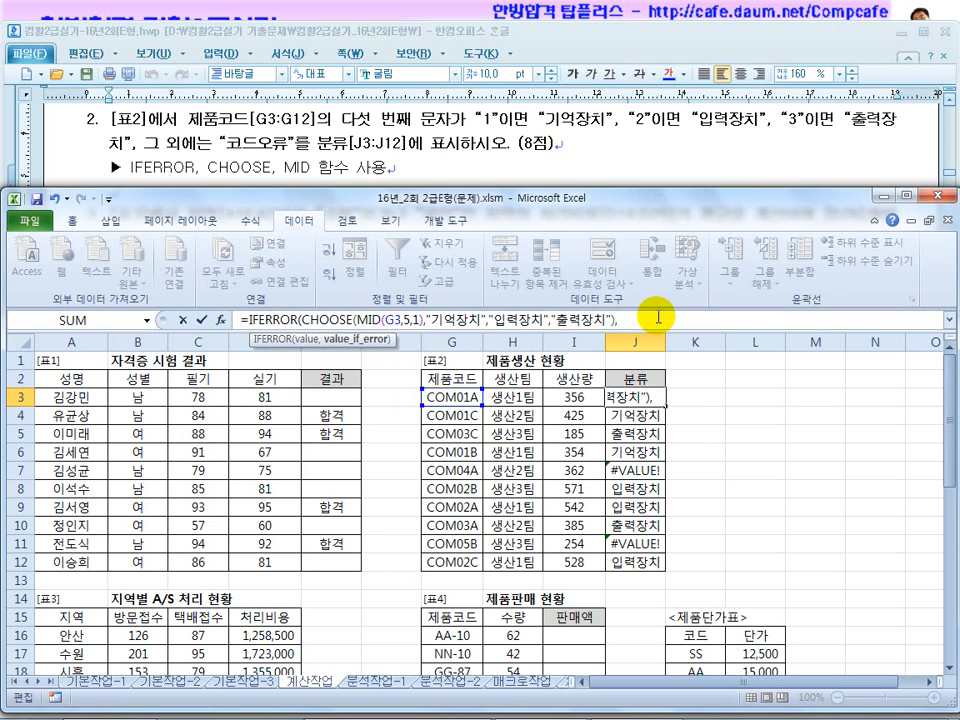
pyautogui.click(652, 322)
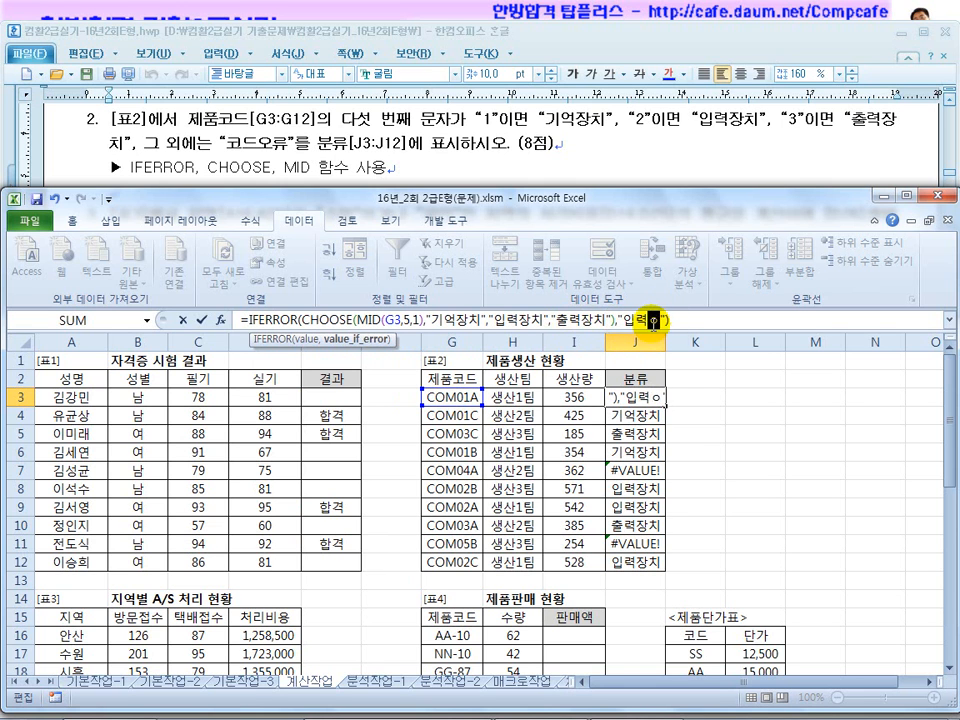
pyautogui.press('Return')
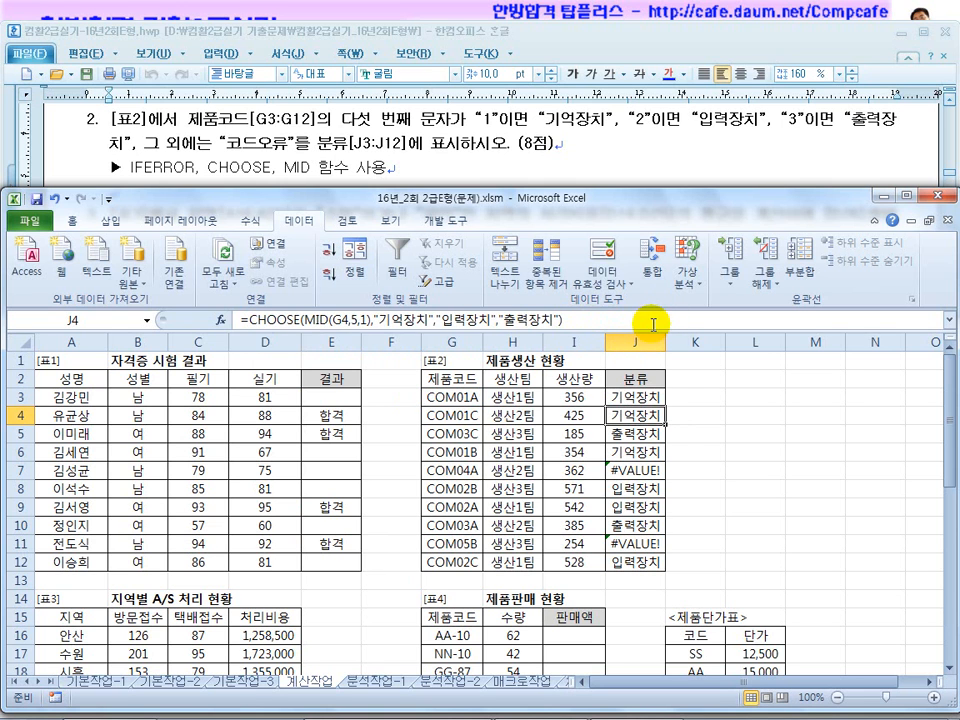
# Fill the IFERROR formula from J3 down through J12 and check the former error cells J7 and J11
pyautogui.click(657, 400)
pyautogui.moveTo(666, 405); pyautogui.dragTo(662, 568)
pyautogui.click(636, 470)
pyautogui.click(648, 545)
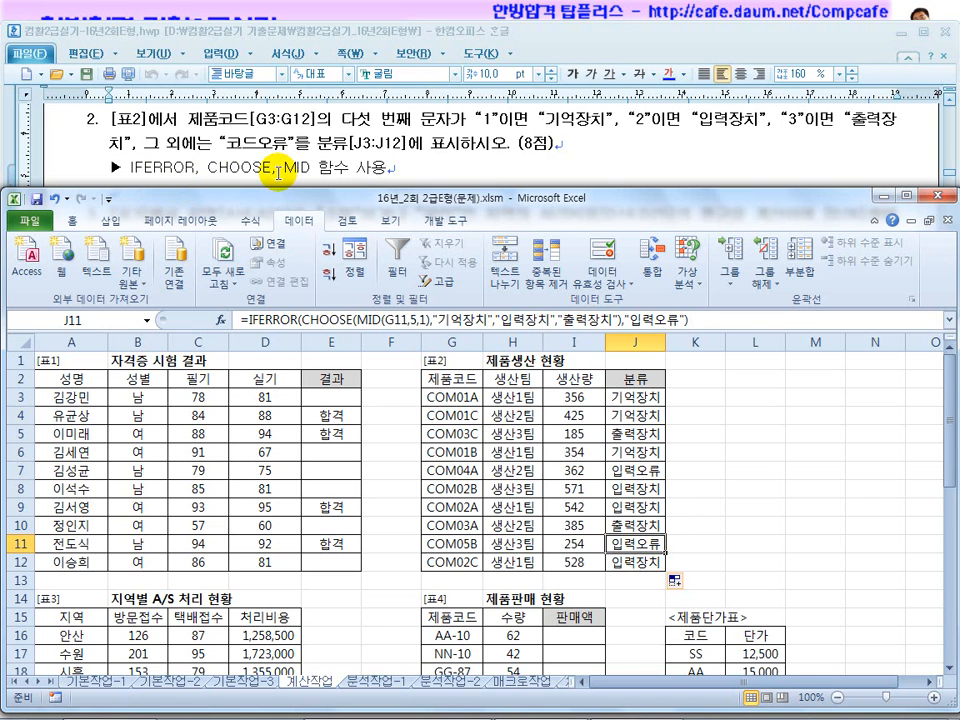
# Bring [표3] into view and read problem 3 in the exam document, including its criteria range, rounding and function requirements
pyautogui.click(398, 452)
pyautogui.scroll(-3, 405, 453)
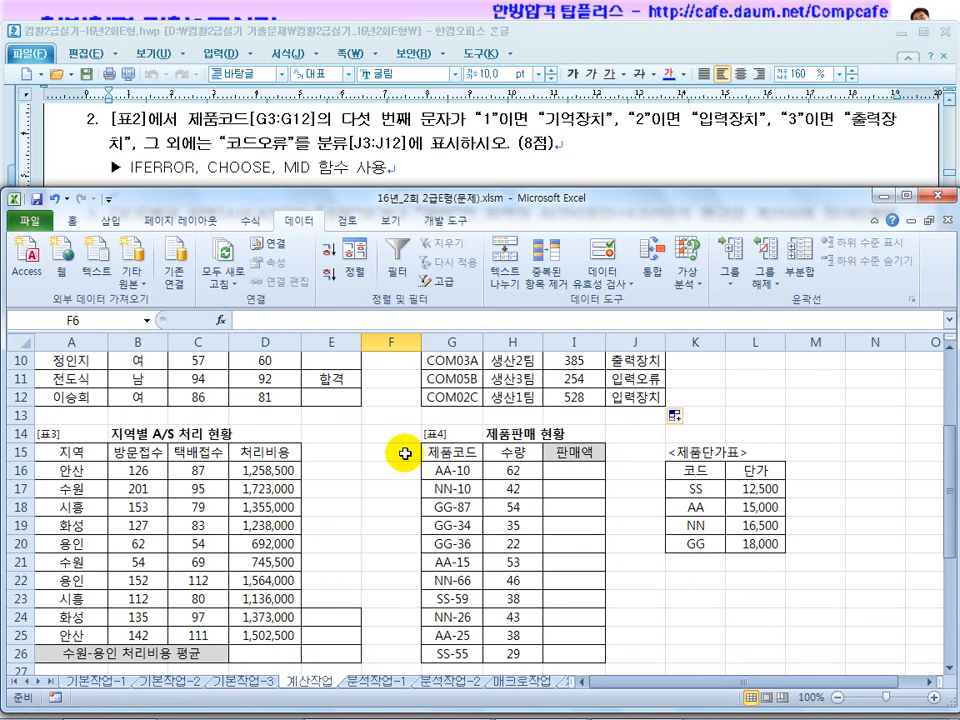
pyautogui.click(378, 168)
pyautogui.scroll(-2, 396, 199)
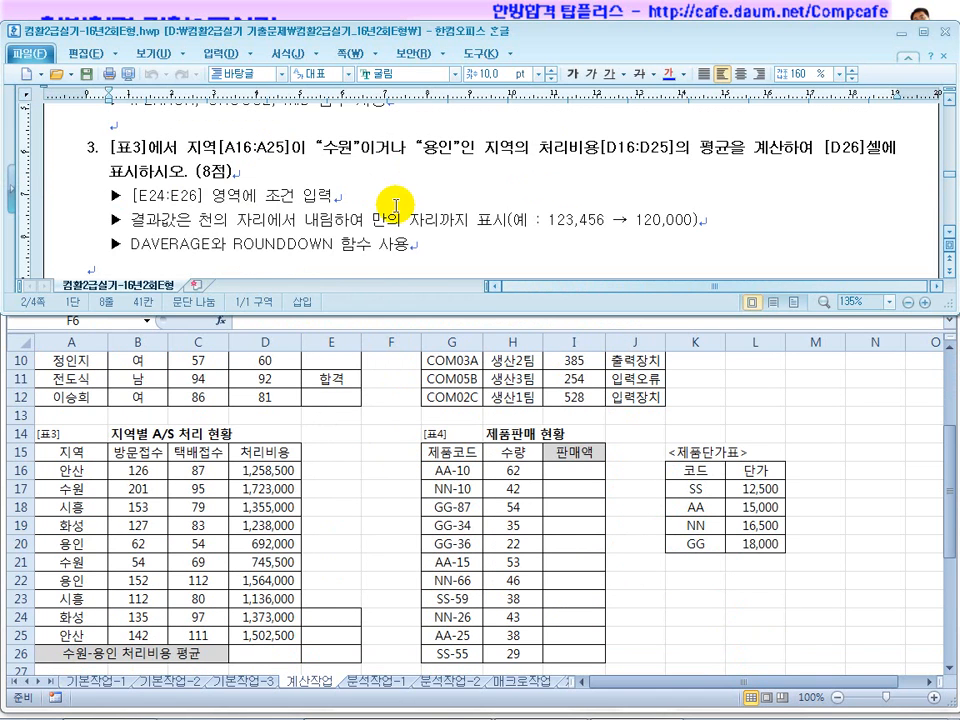
pyautogui.click(458, 150)
pyautogui.click(160, 467)
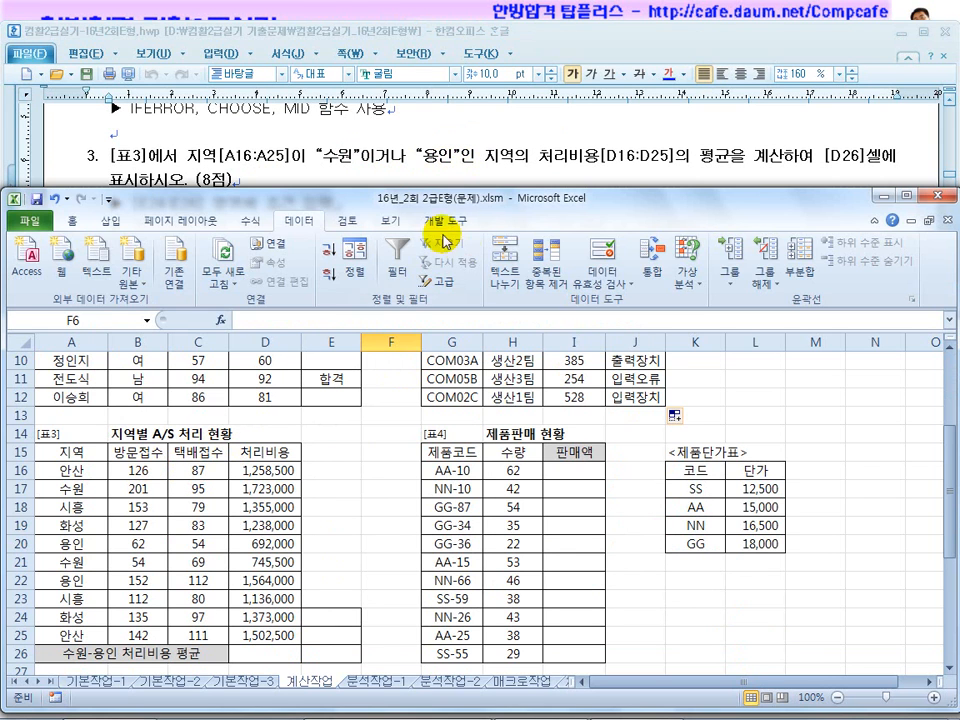
pyautogui.click(407, 165)
pyautogui.click(948, 232)
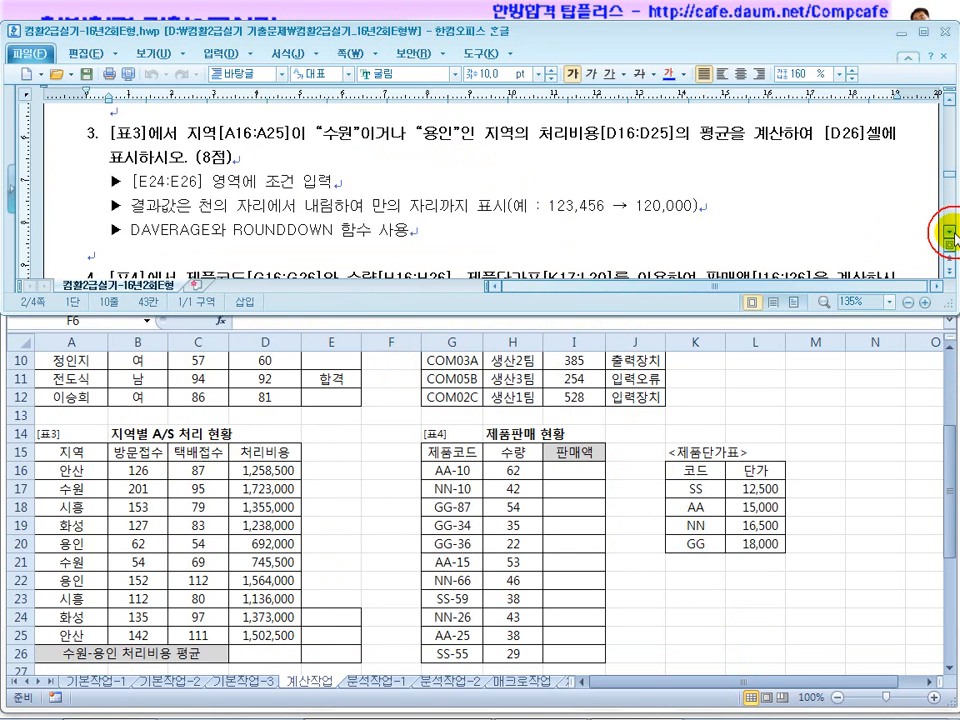
pyautogui.click(948, 232)
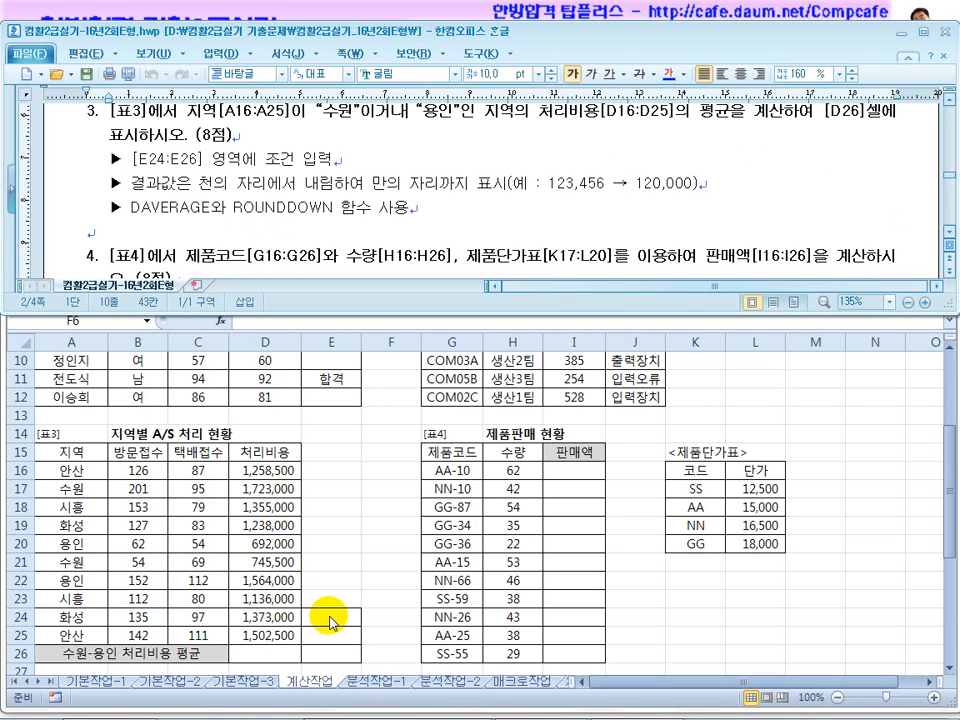
# Copy the heading text "지역" from A15 into E24 as the criteria heading
pyautogui.click(95, 457)
pyautogui.click(95, 457)
pyautogui.click(95, 456)
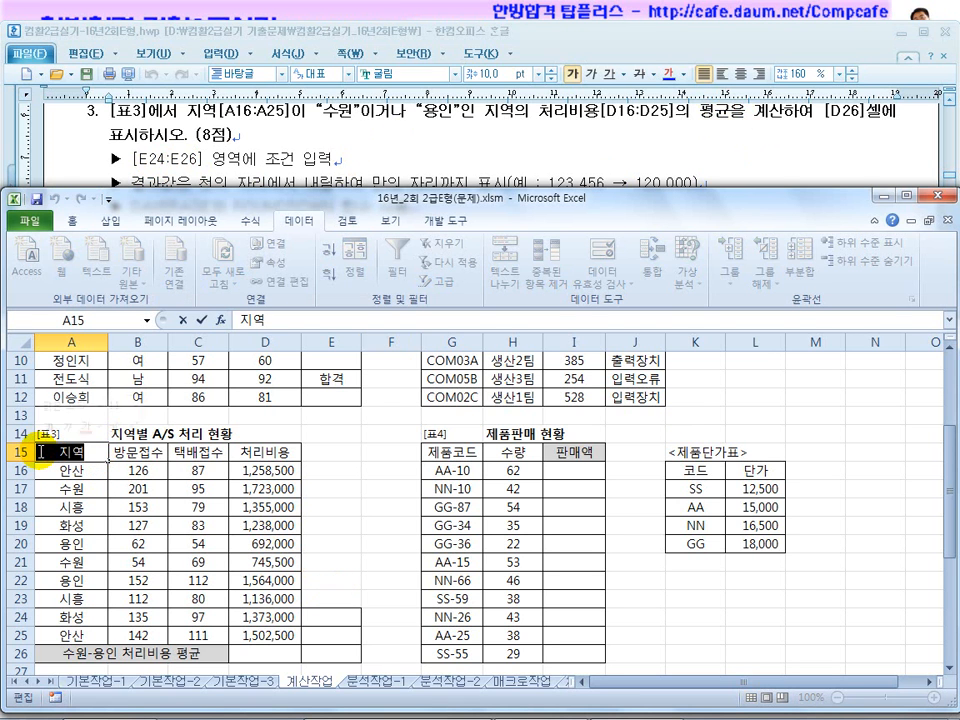
pyautogui.doubleClick(334, 620)
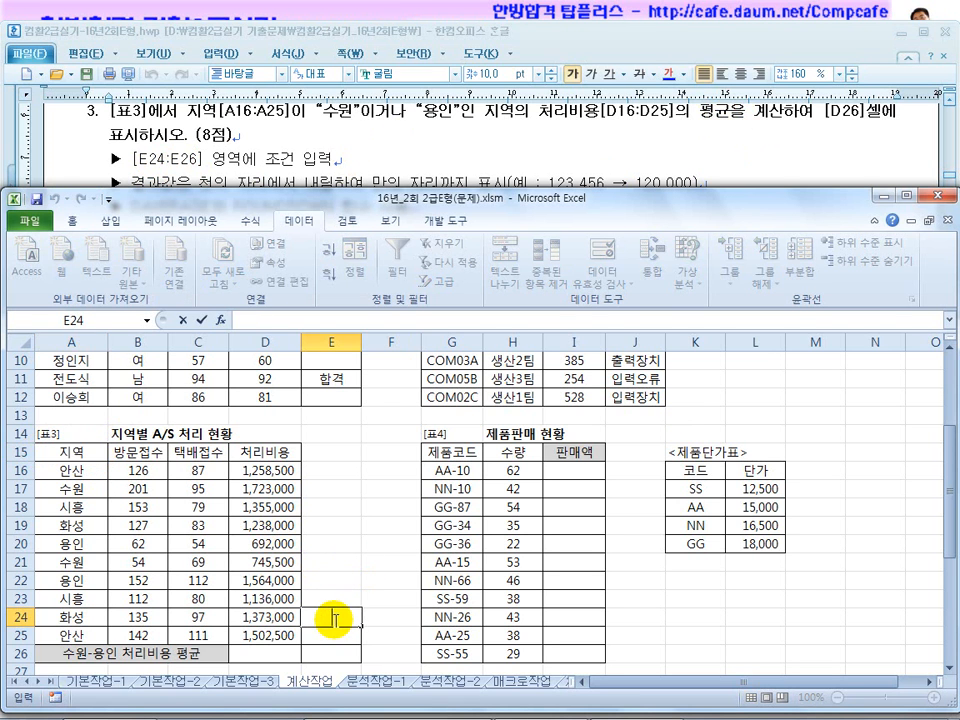
pyautogui.click(377, 600)
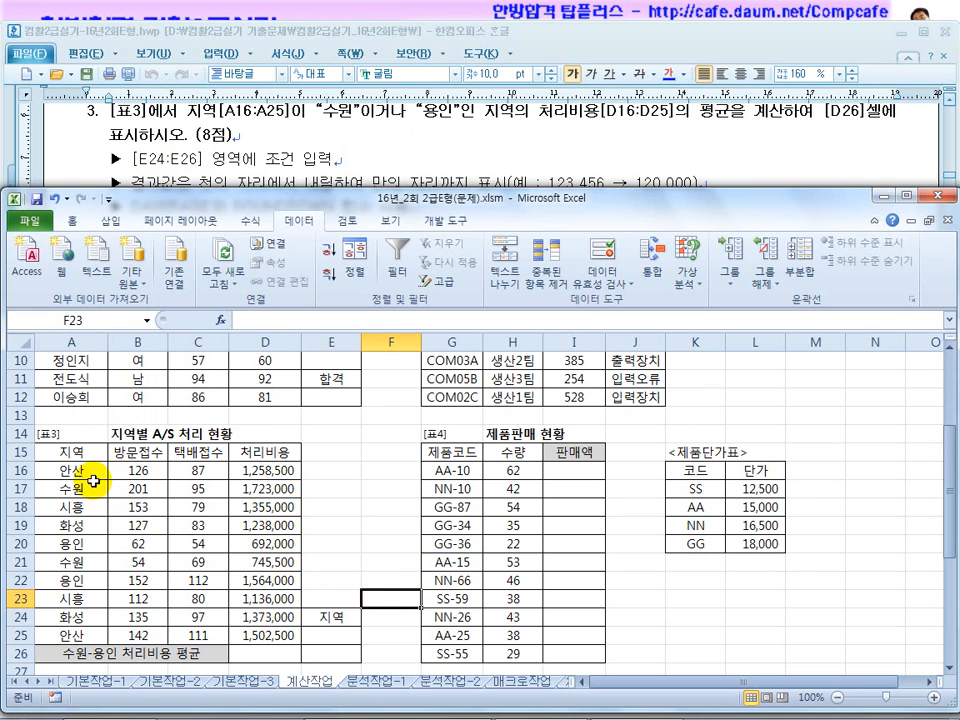
# Enter "수원" in E25 and "용인" in E26 as the criteria values under the 지역 heading
pyautogui.click(92, 489)
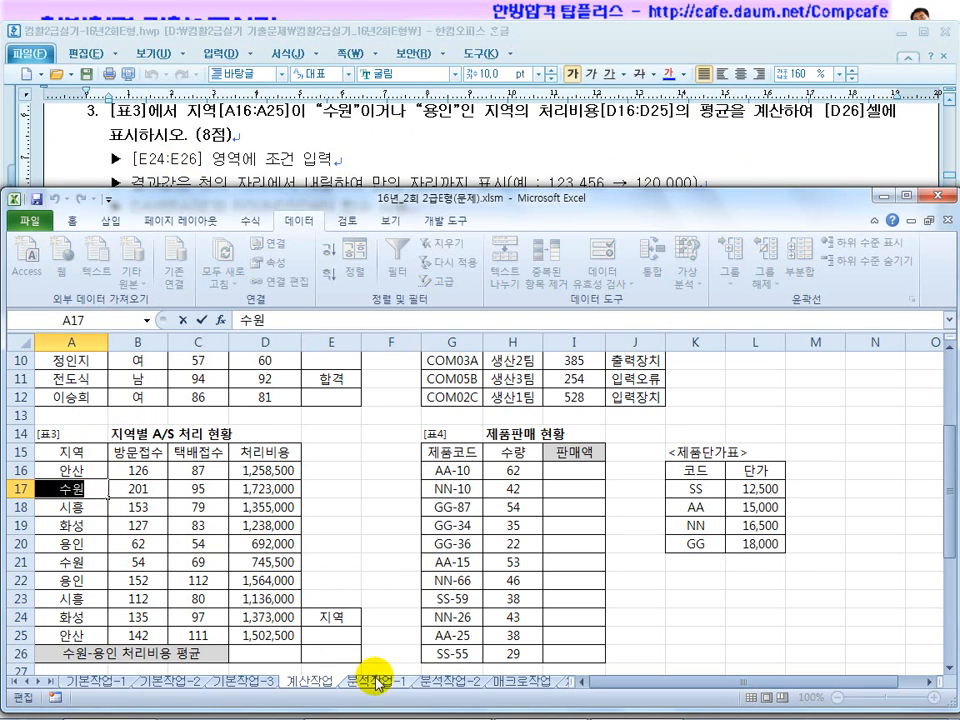
pyautogui.click(333, 632)
pyautogui.write('수원')
pyautogui.press('Return')
pyautogui.write('용인')
pyautogui.press('Return')
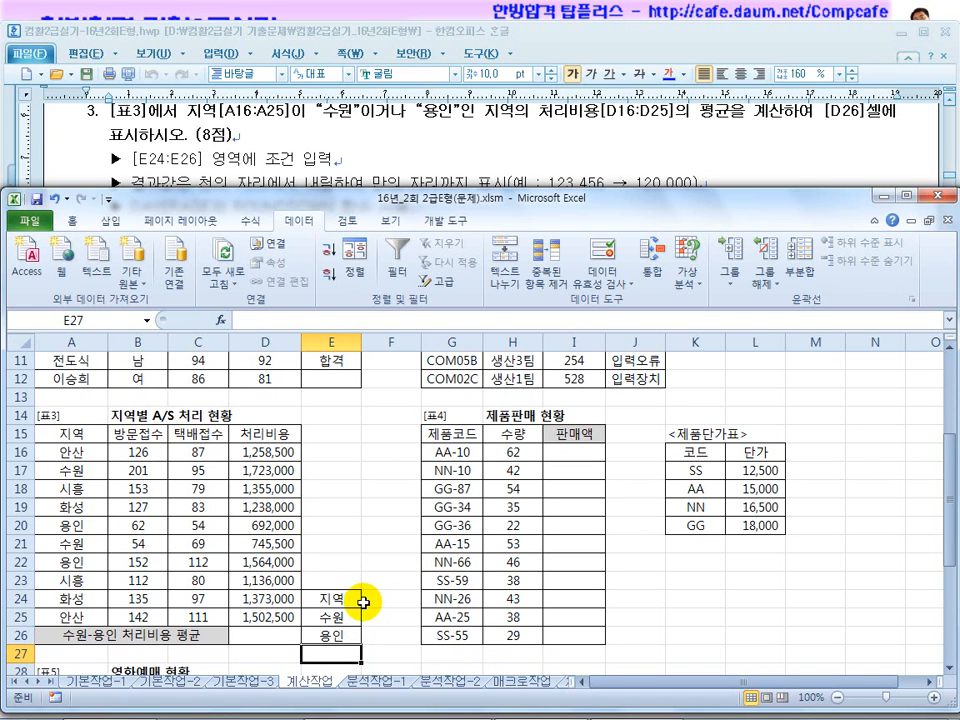
pyautogui.click(350, 635)
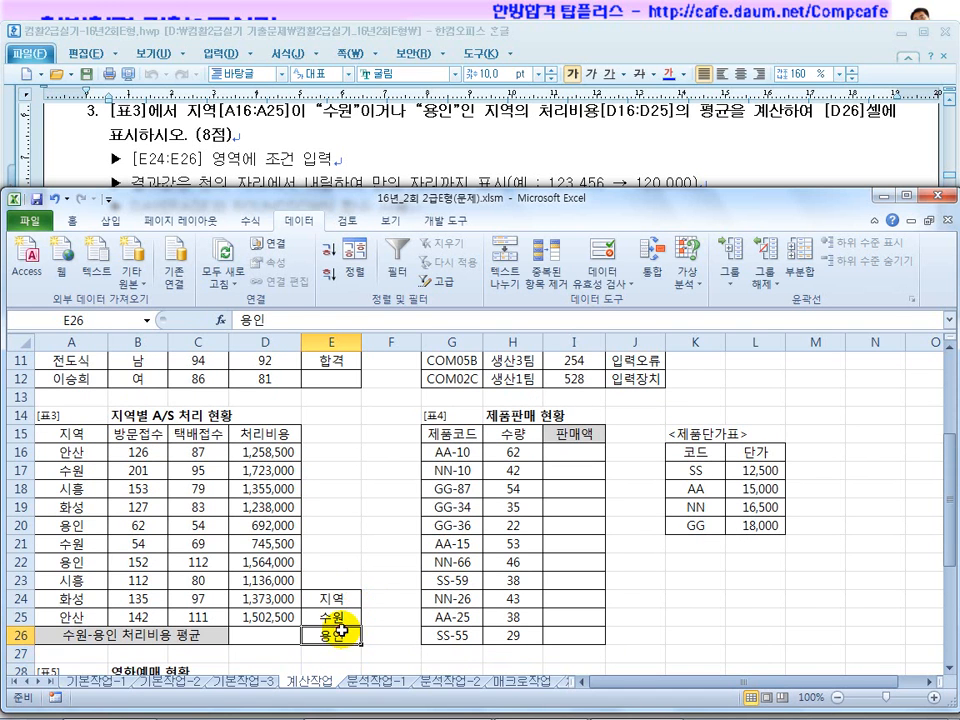
pyautogui.click(284, 320)
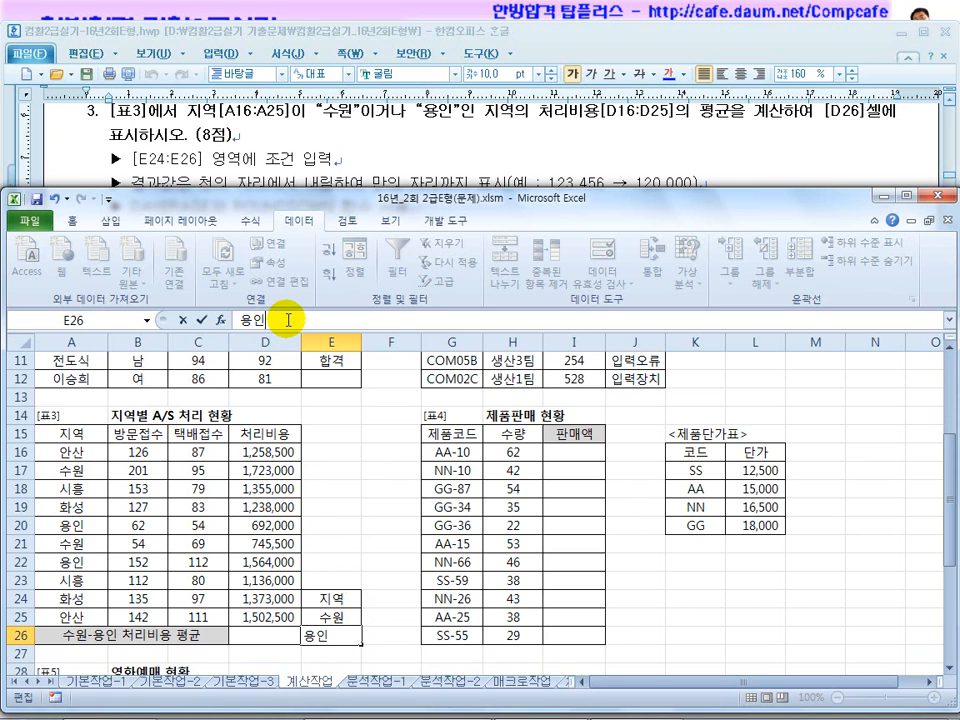
pyautogui.press('Return')
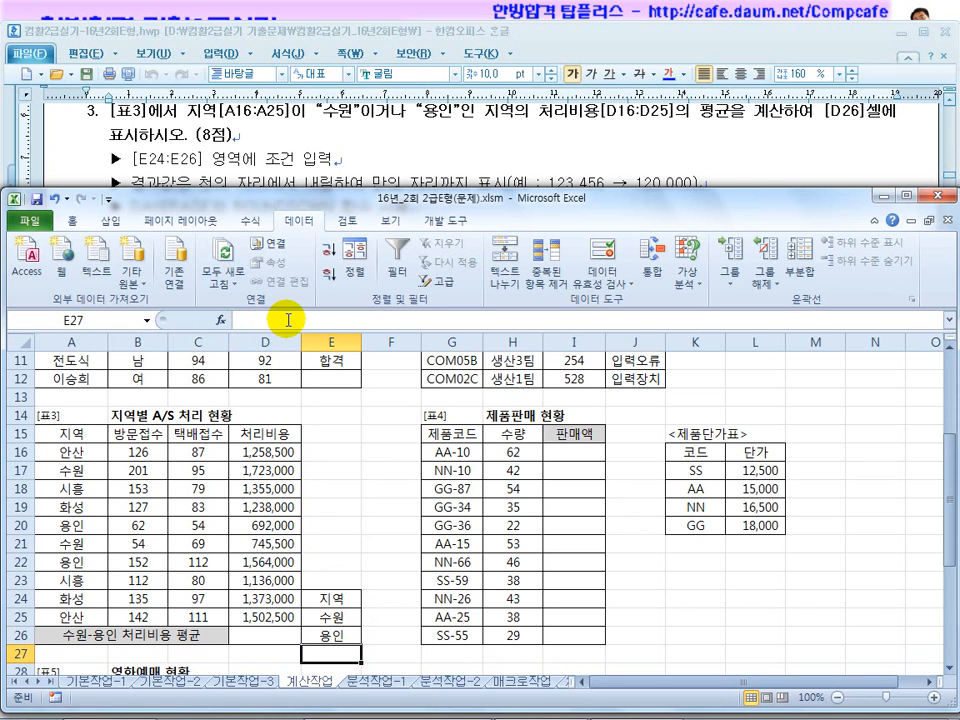
# Check problem 3's required functions and start a DAVERAGE formula in D26 with the absolute range $A$15:$D$25 as its database
pyautogui.moveTo(340, 598); pyautogui.dragTo(343, 628)
pyautogui.click(264, 636)
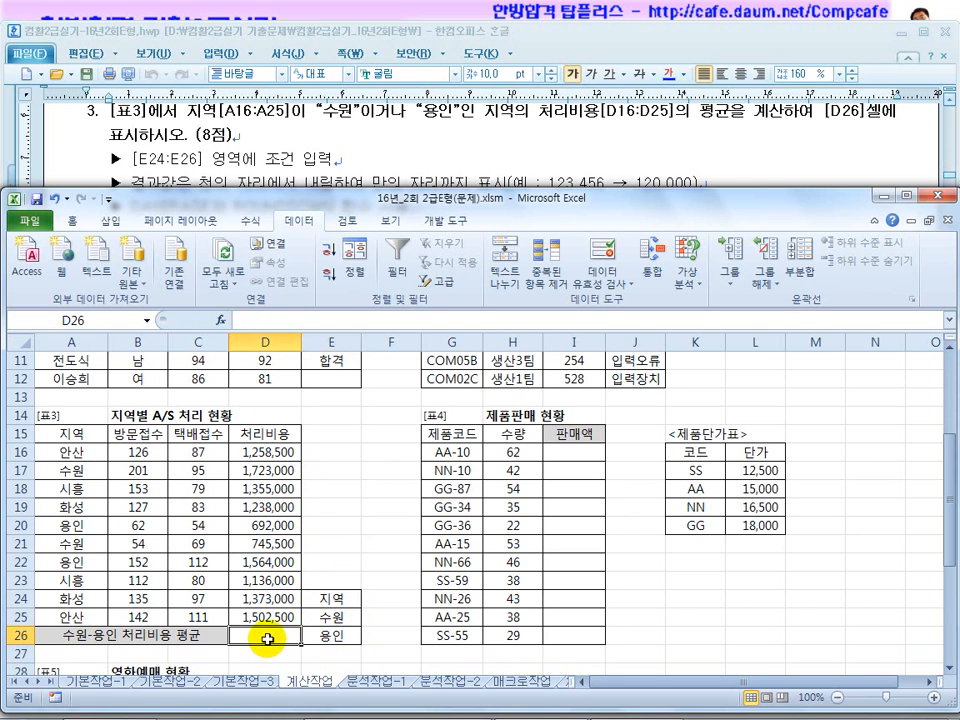
pyautogui.click(307, 178)
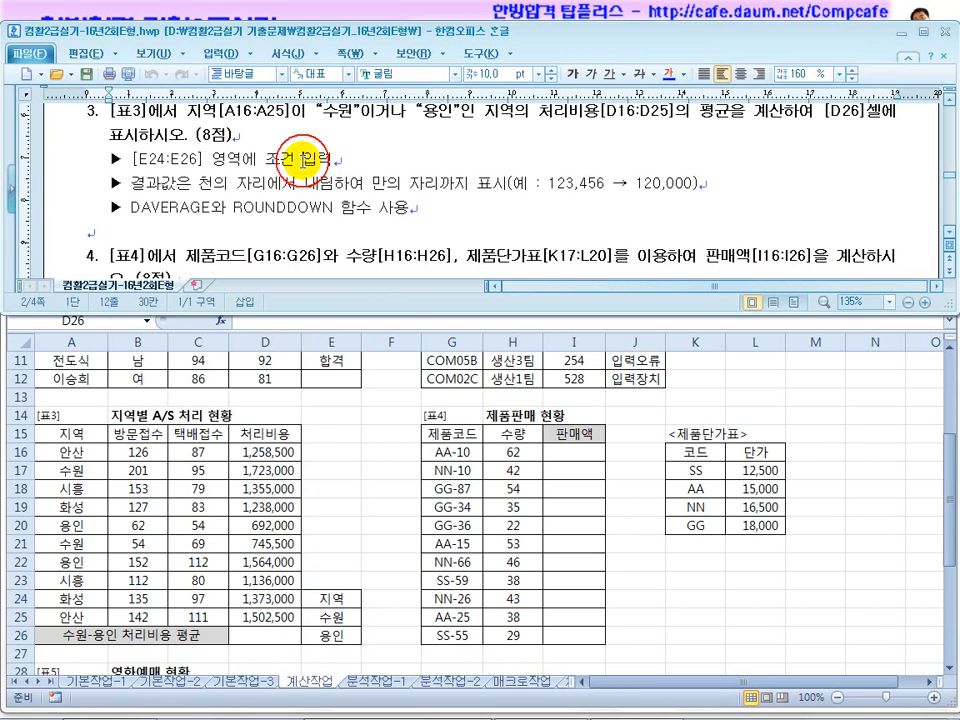
pyautogui.click(268, 634)
pyautogui.write('=d')
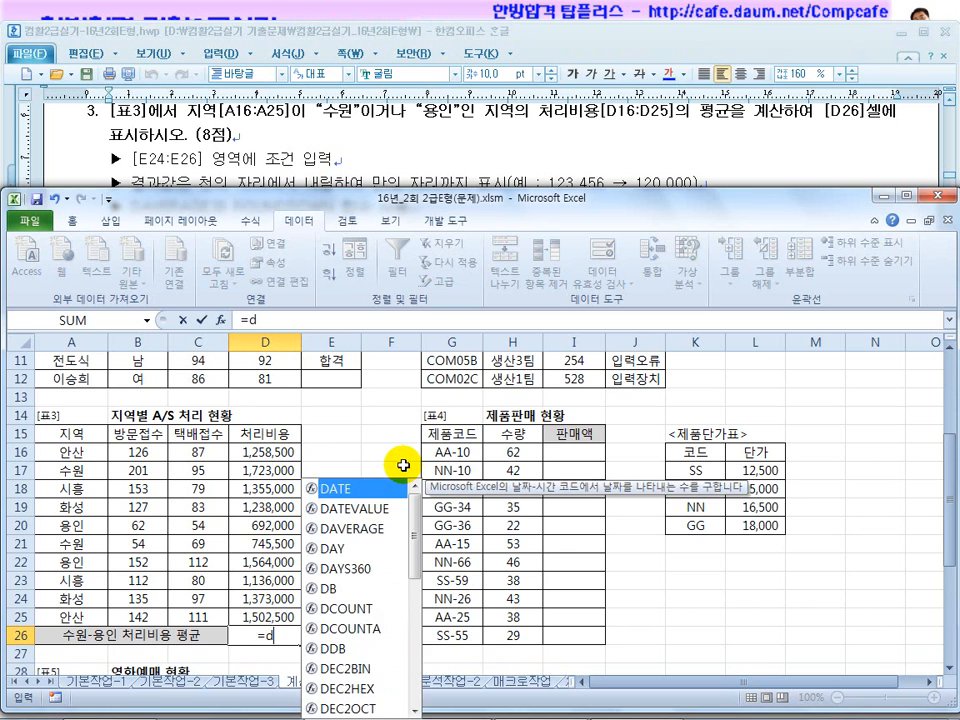
pyautogui.write('avera')
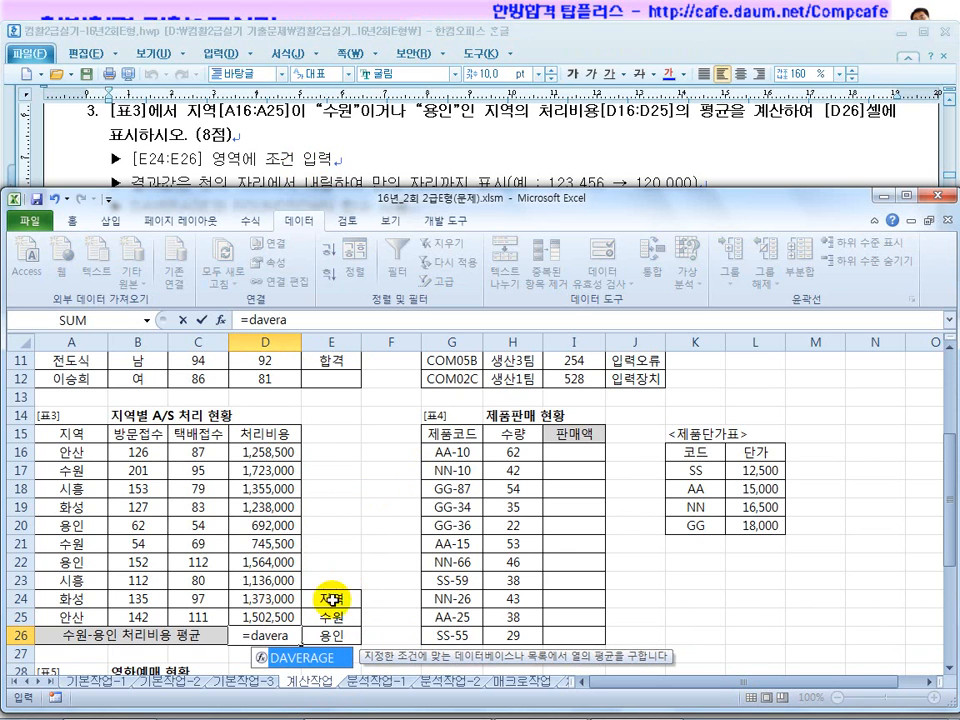
pyautogui.doubleClick(321, 655)
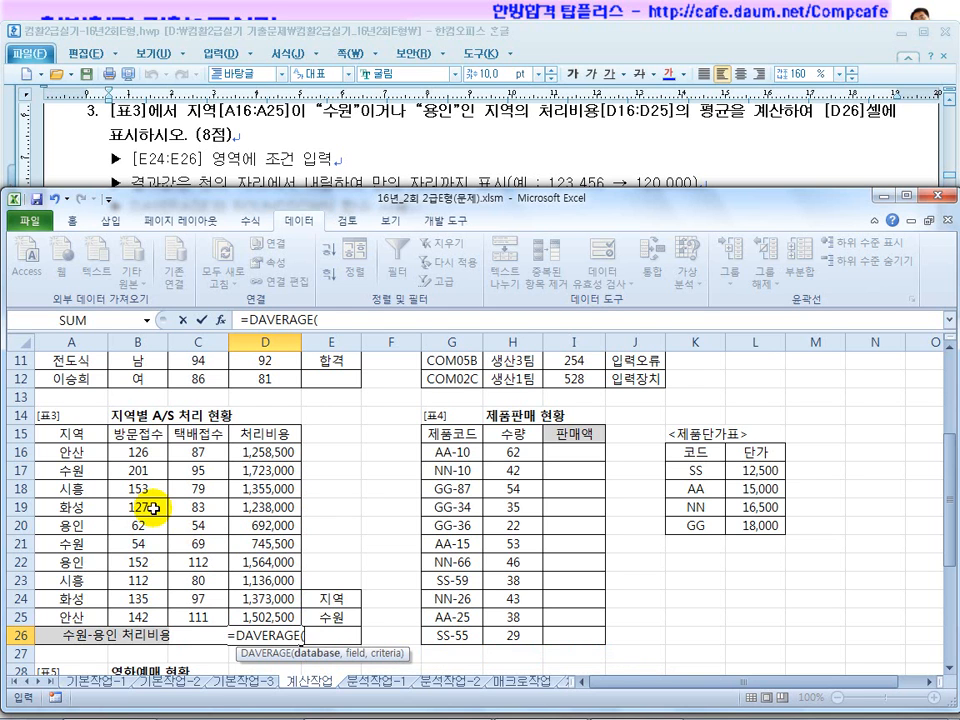
pyautogui.moveTo(68, 433); pyautogui.dragTo(283, 614)
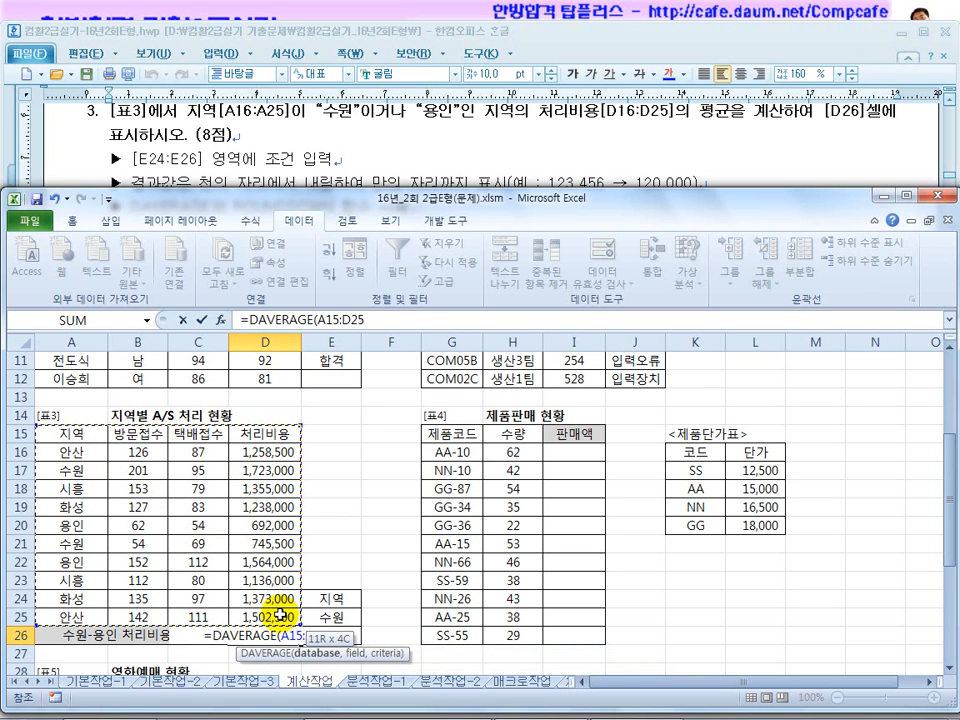
pyautogui.press('F4')
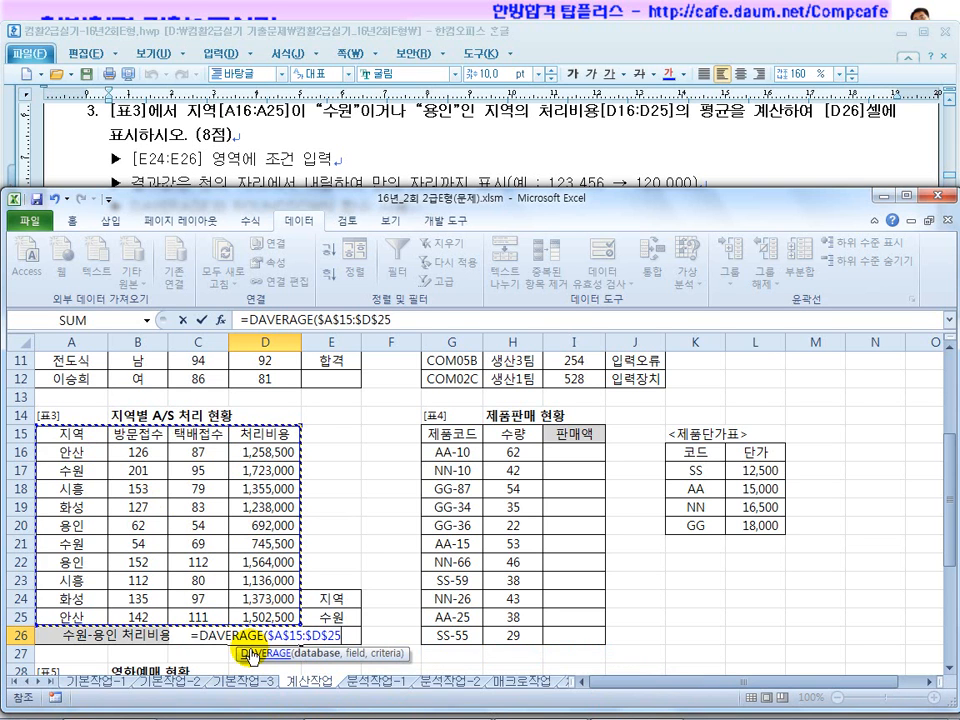
pyautogui.write(',')
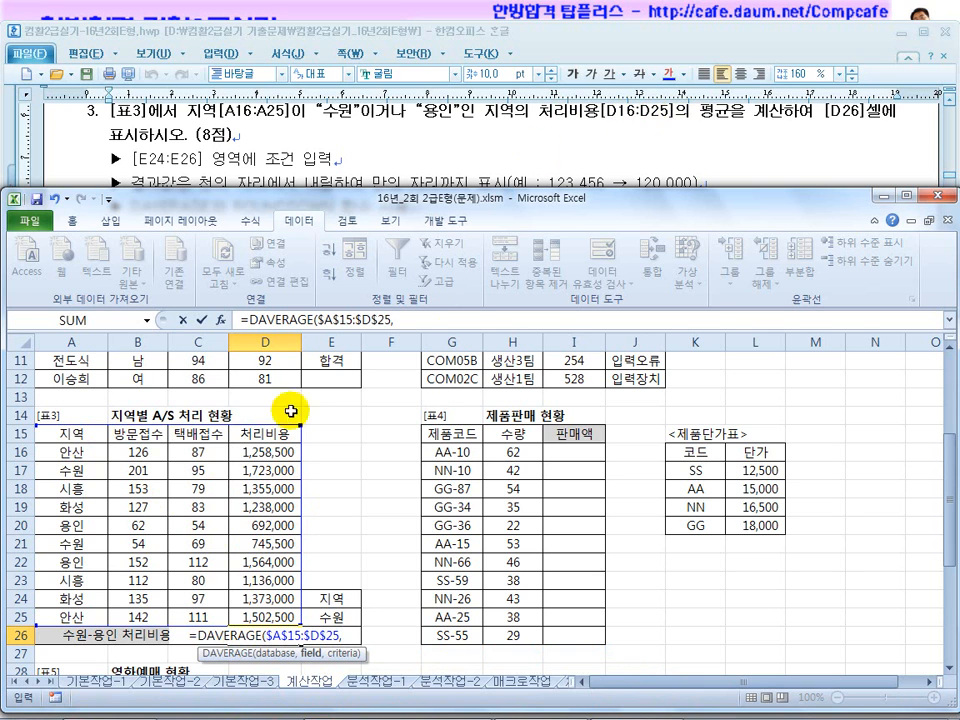
# Complete D26's DAVERAGE formula with the 처리비용 heading D15 as field and absolute criteria range $E$24:$E$26
pyautogui.click(271, 435)
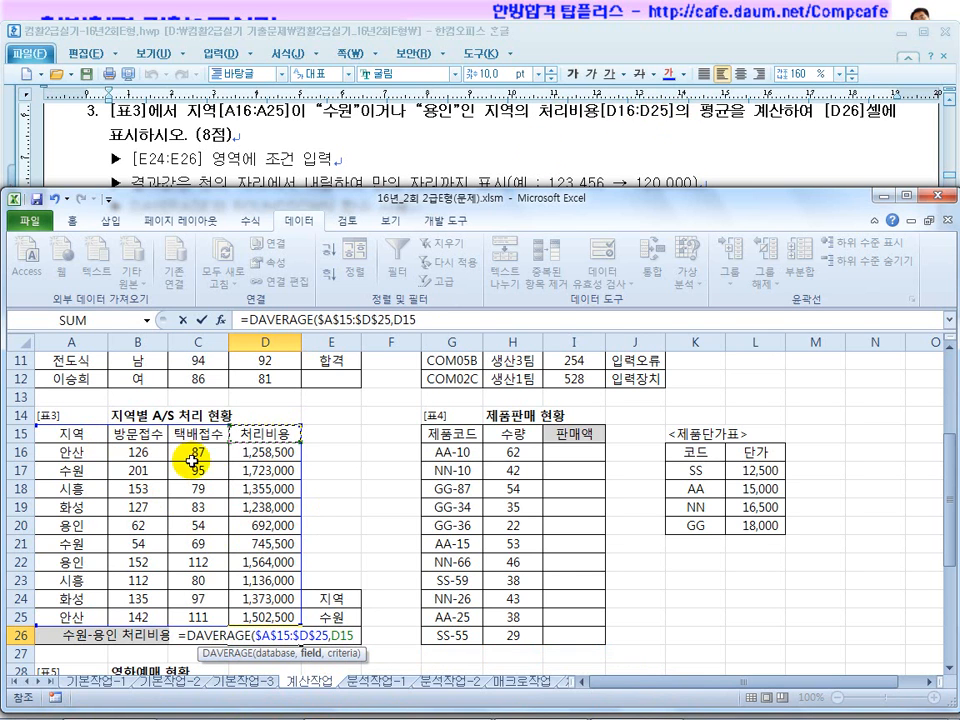
pyautogui.click(430, 319)
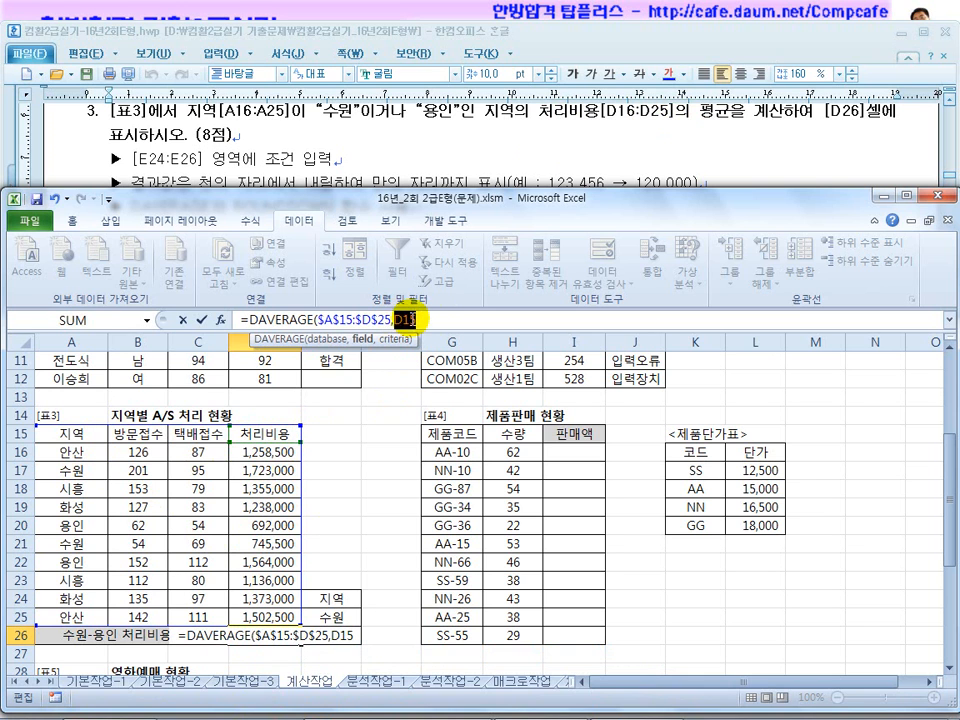
pyautogui.write(',')
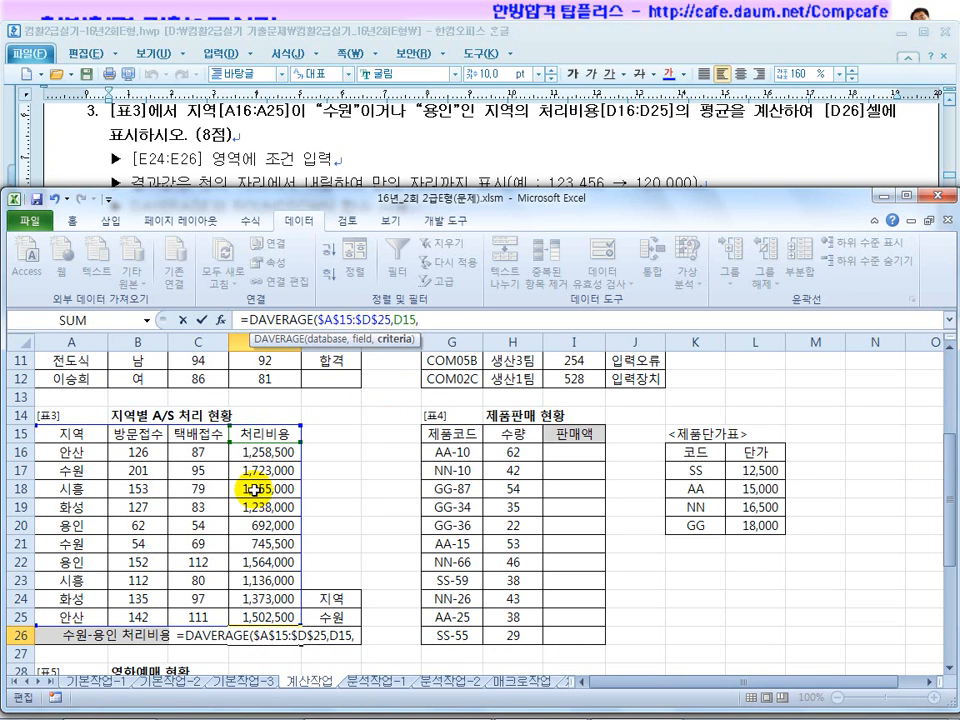
pyautogui.moveTo(340, 597); pyautogui.dragTo(340, 632)
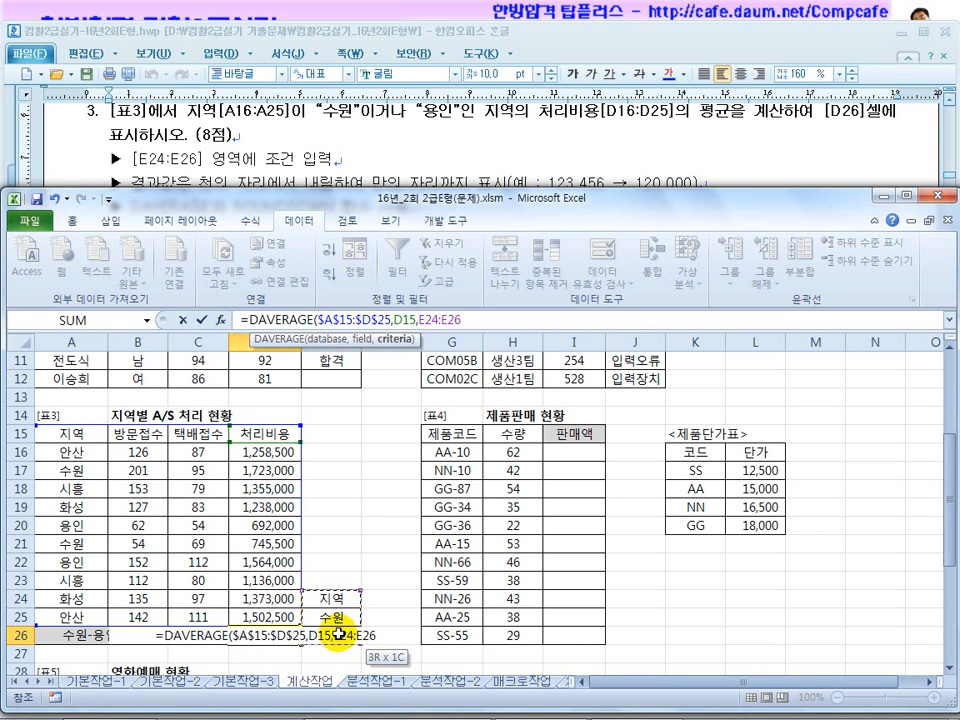
pyautogui.press('F4')
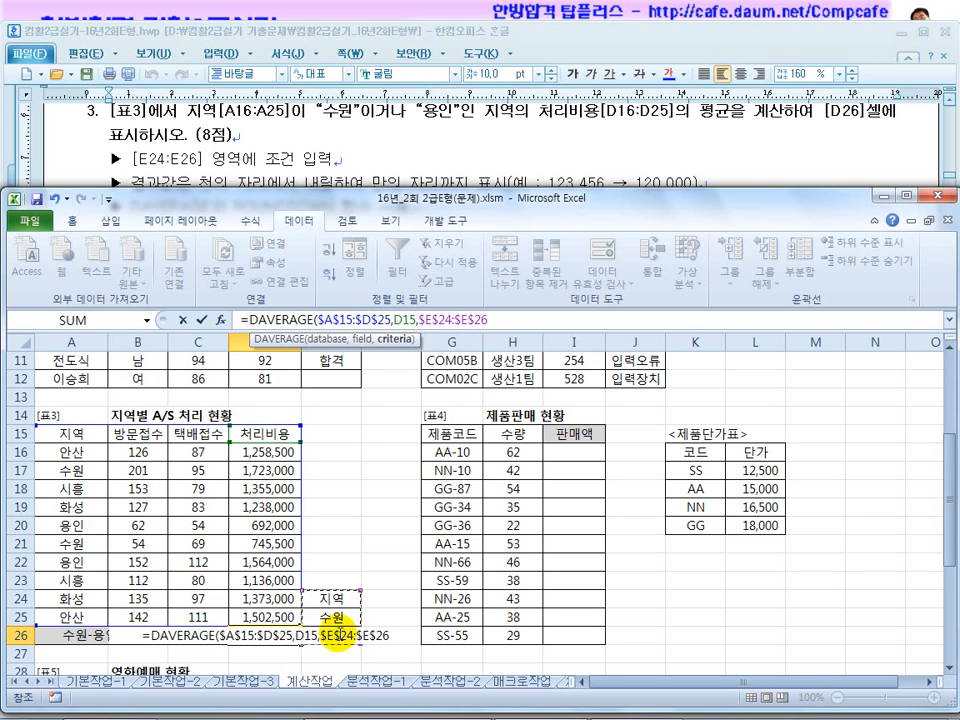
pyautogui.write(')')
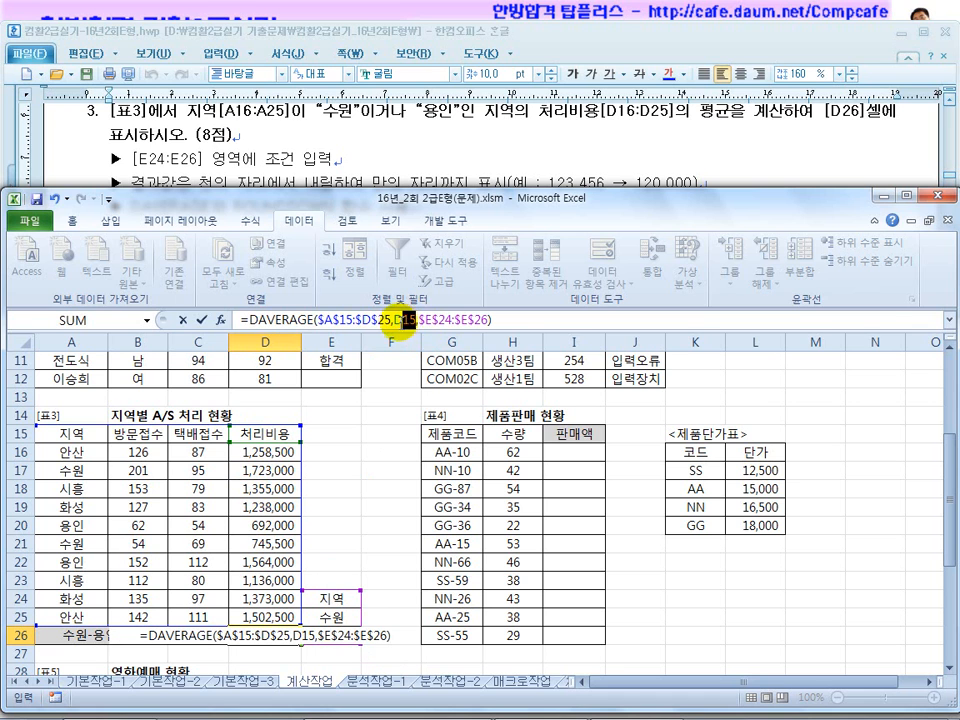
# Make the field reference in D26's DAVERAGE formula absolute as $D$15 and enter the formula
pyautogui.press('F4')
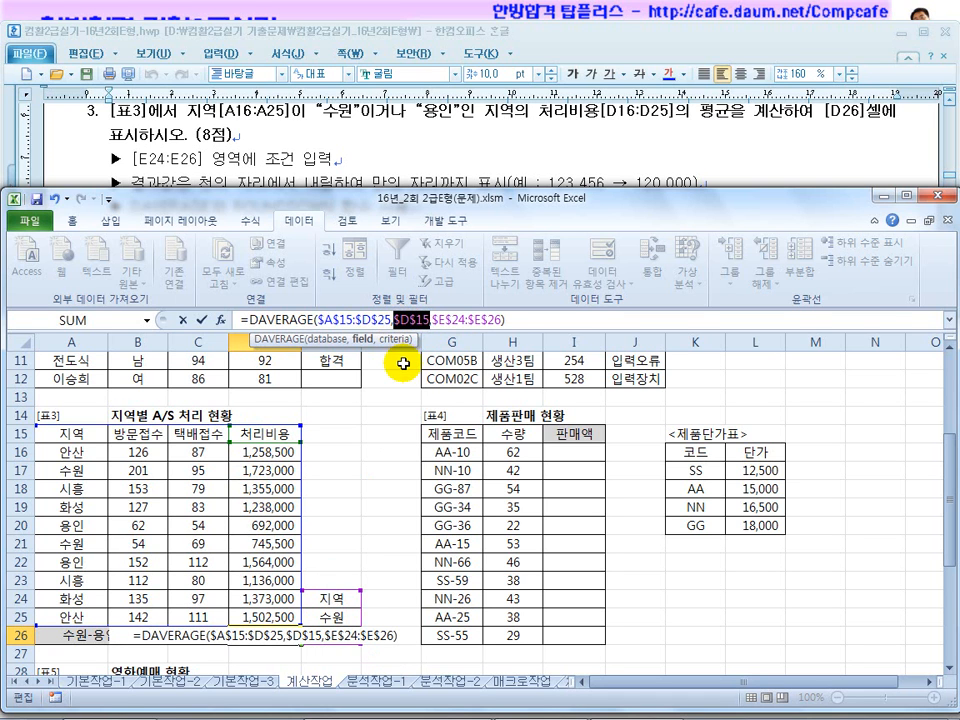
pyautogui.click(508, 320)
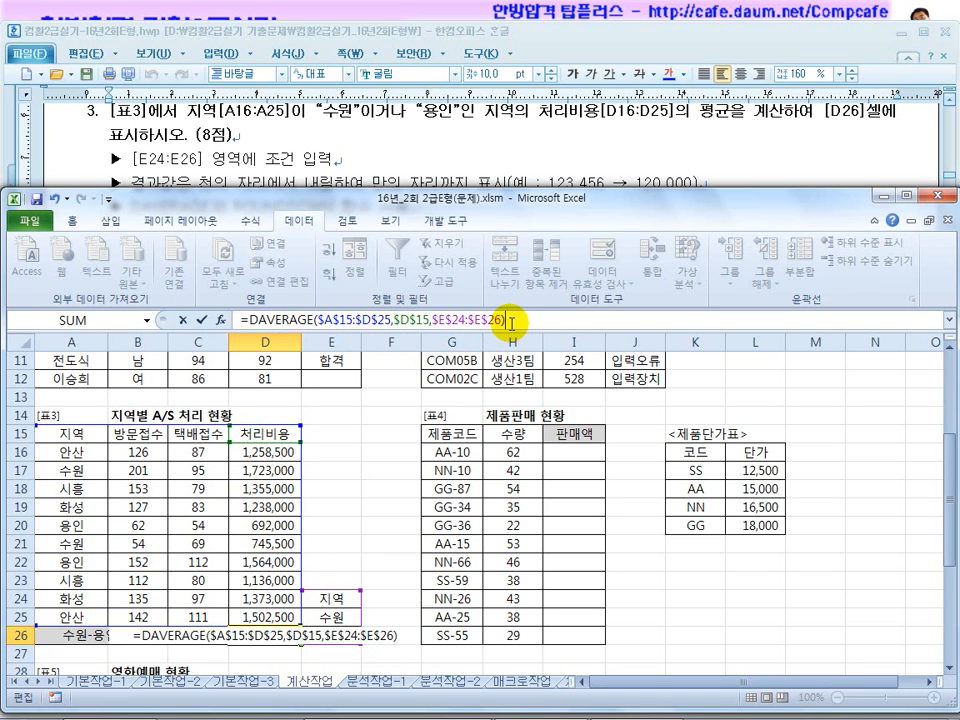
pyautogui.press('Return')
pyautogui.click(253, 628)
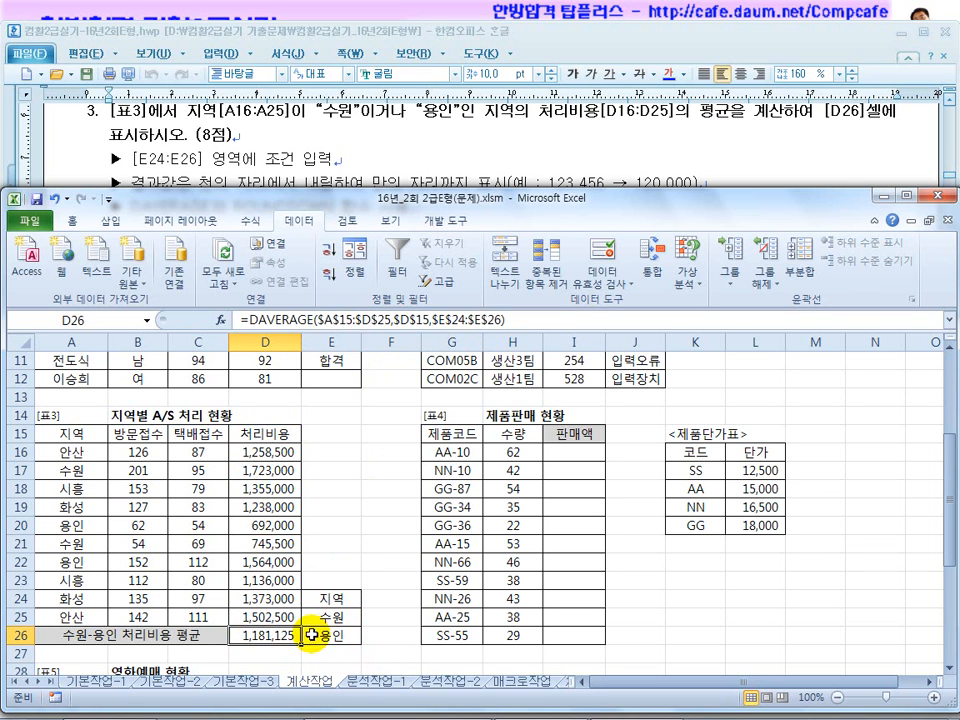
# Read problem 3's rounding requirement in the exam document, noting which digit is rounded down and which is kept
pyautogui.click(331, 150)
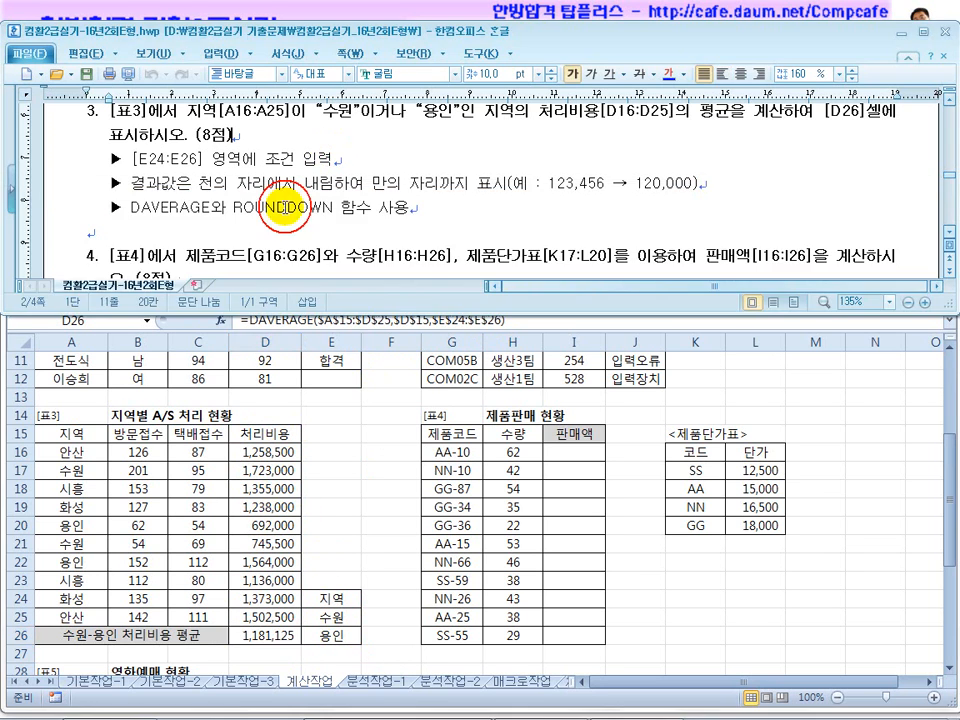
pyautogui.moveTo(308, 208); pyautogui.dragTo(452, 182)
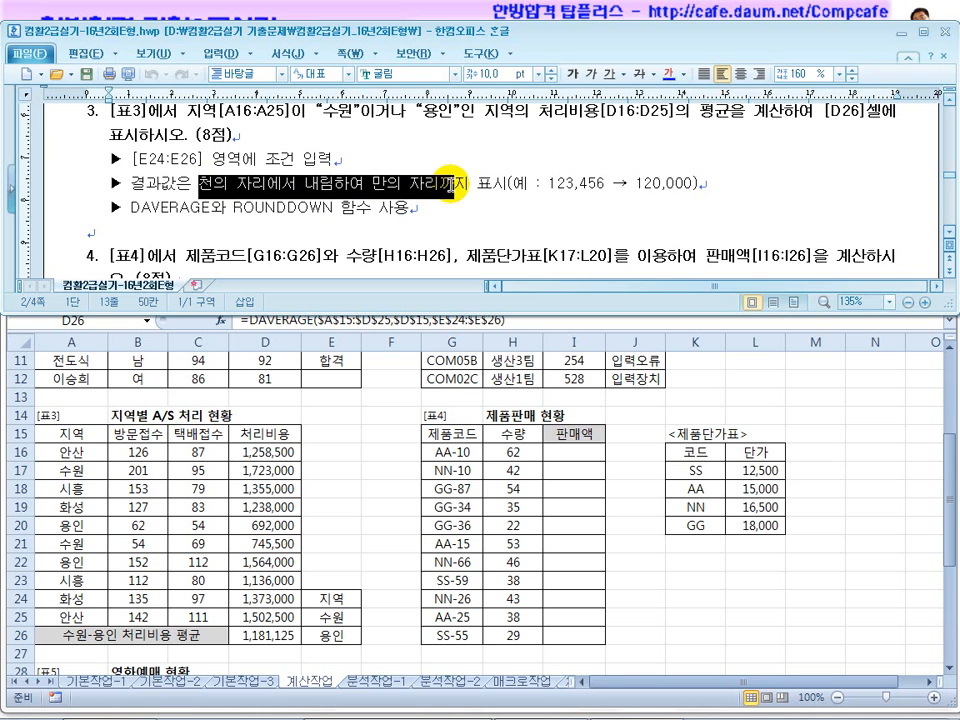
pyautogui.moveTo(452, 182); pyautogui.dragTo(253, 186)
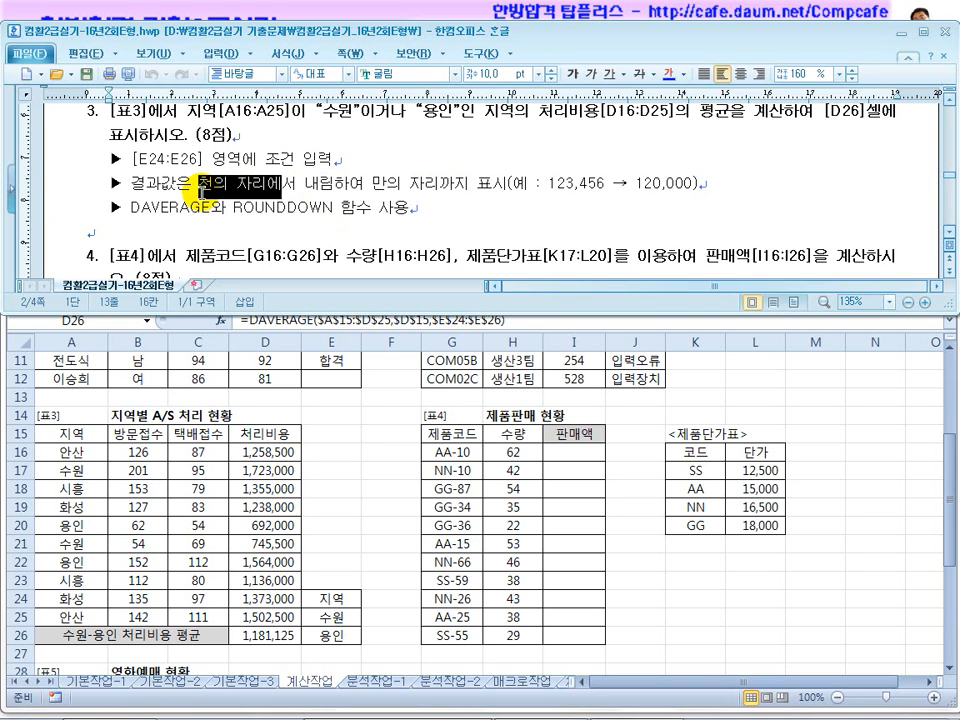
pyautogui.click(277, 190)
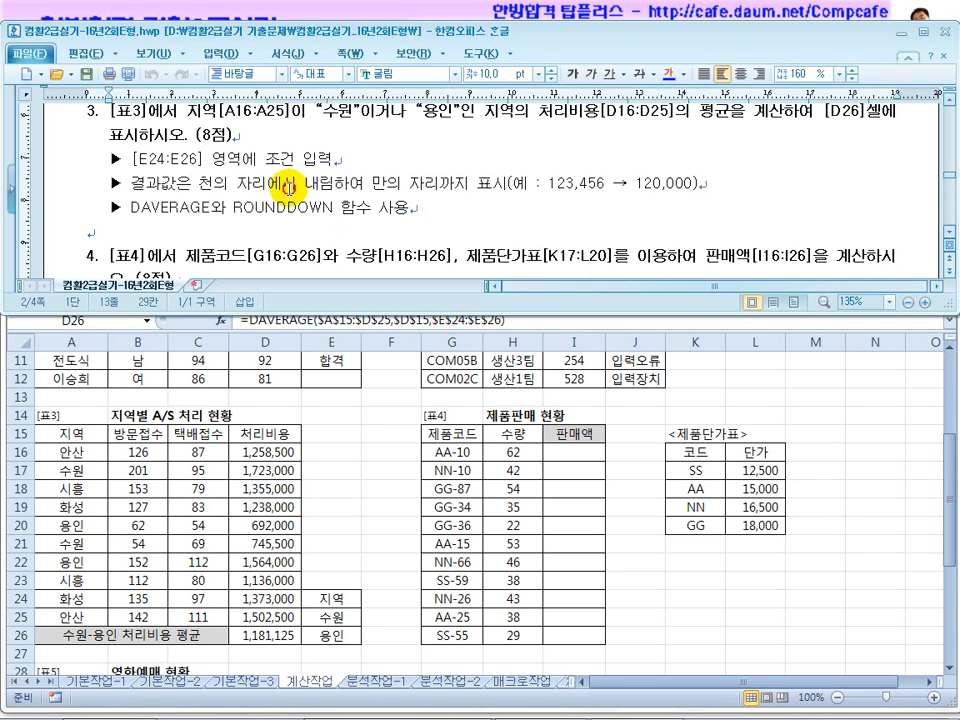
pyautogui.moveTo(287, 185); pyautogui.dragTo(204, 188)
pyautogui.moveTo(345, 186); pyautogui.dragTo(206, 180)
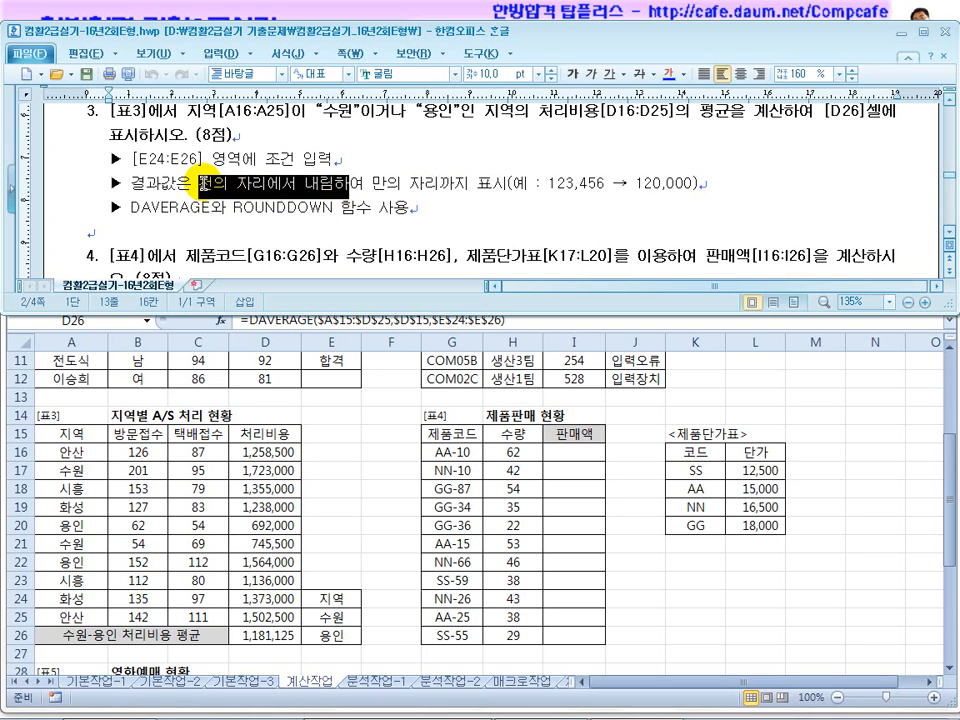
# Start wrapping the DAVERAGE formula in D26 inside a ROUNDDOWN function
pyautogui.click(338, 458)
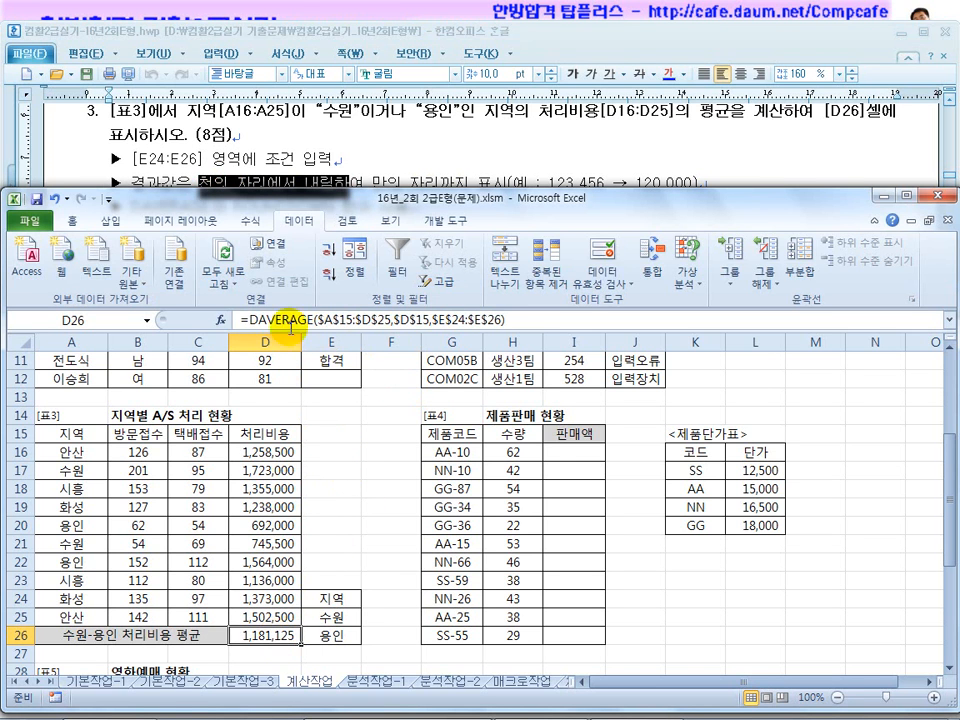
pyautogui.click(242, 319)
pyautogui.write('round')
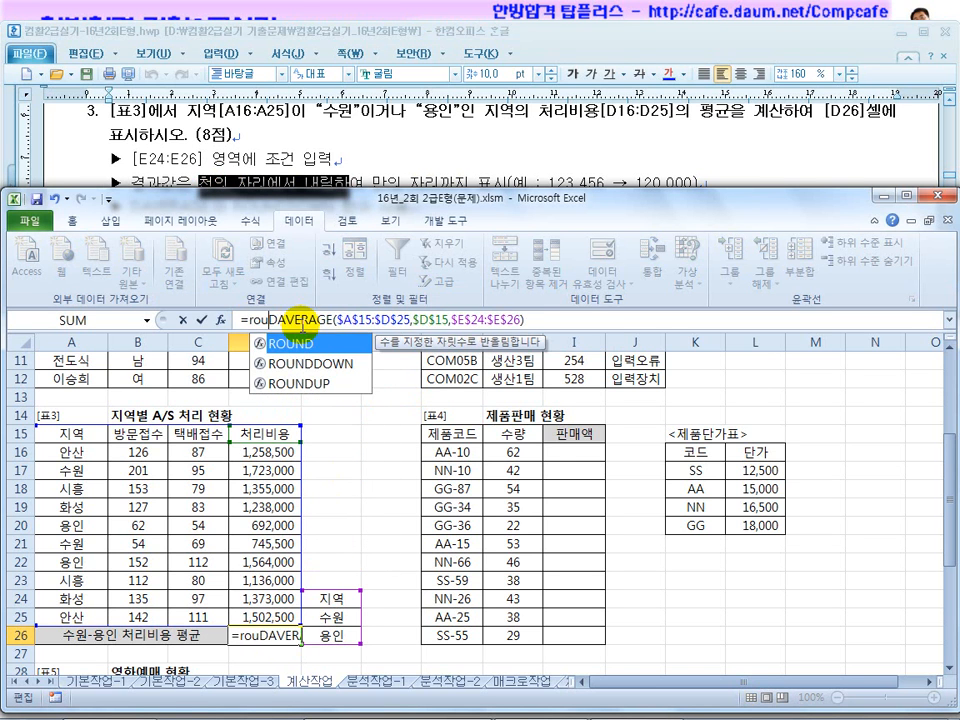
pyautogui.write('wo')
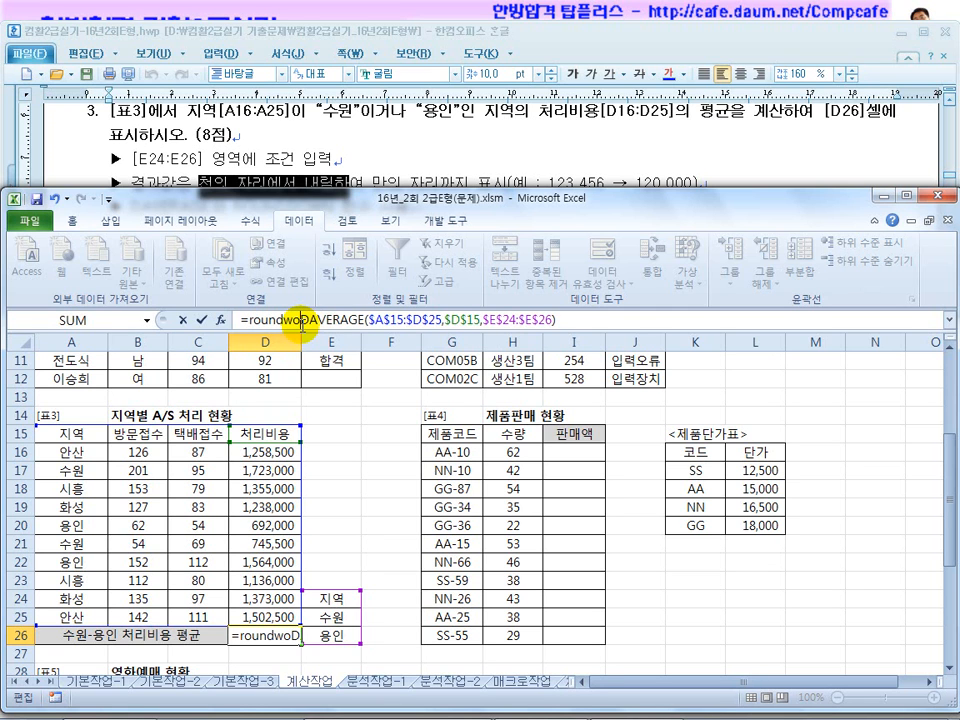
pyautogui.press('BackSpace')
pyautogui.press('BackSpace')
pyautogui.write('down(')
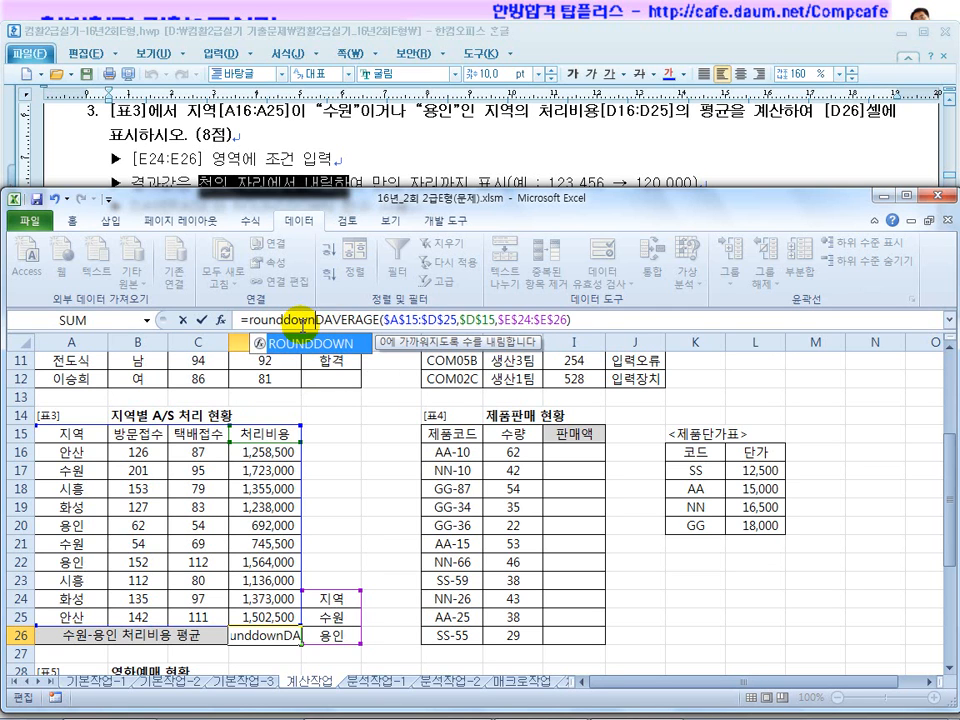
# Check problem 3's required functions and finish the ROUNDDOWN formula in D26 with -4 as the number of digits
pyautogui.click(302, 157)
pyautogui.click(168, 207)
pyautogui.moveTo(238, 209); pyautogui.dragTo(344, 210)
pyautogui.click(362, 343)
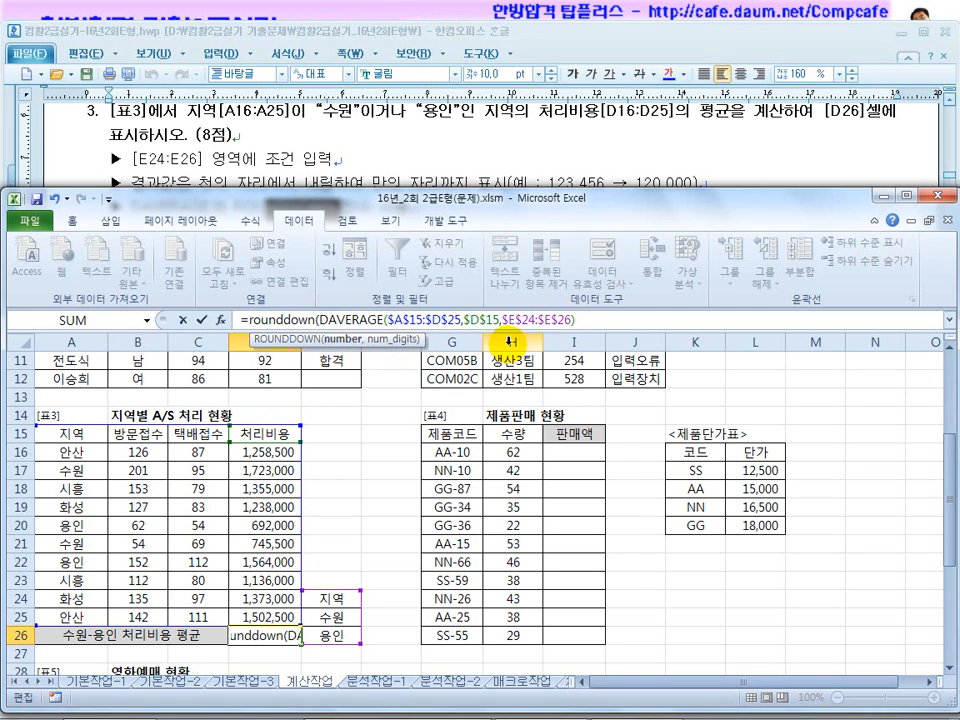
pyautogui.click(598, 322)
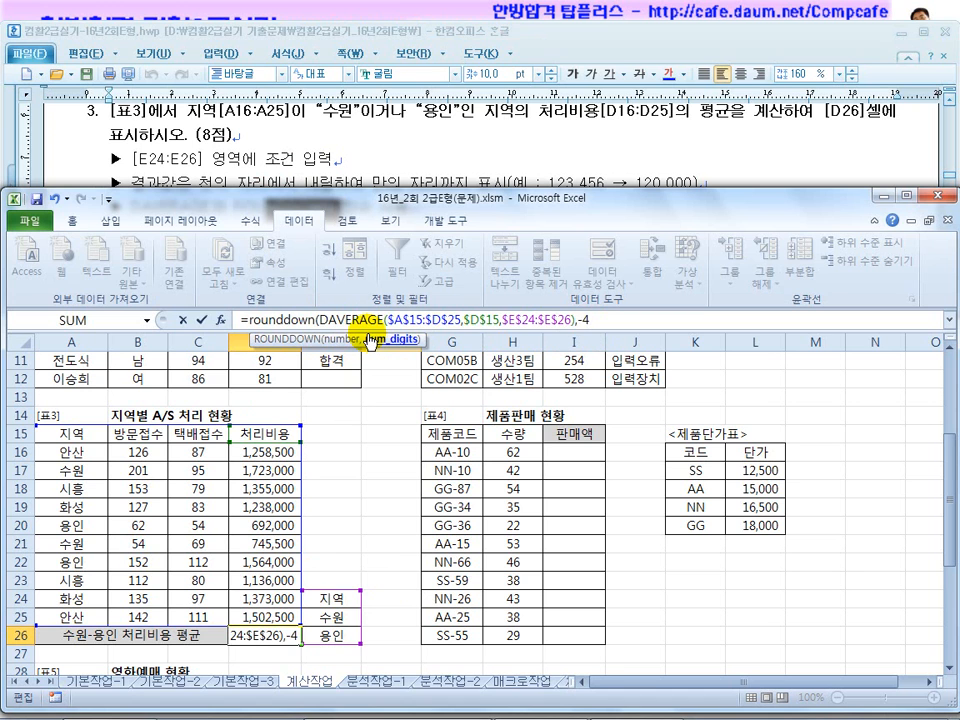
pyautogui.press('Return')
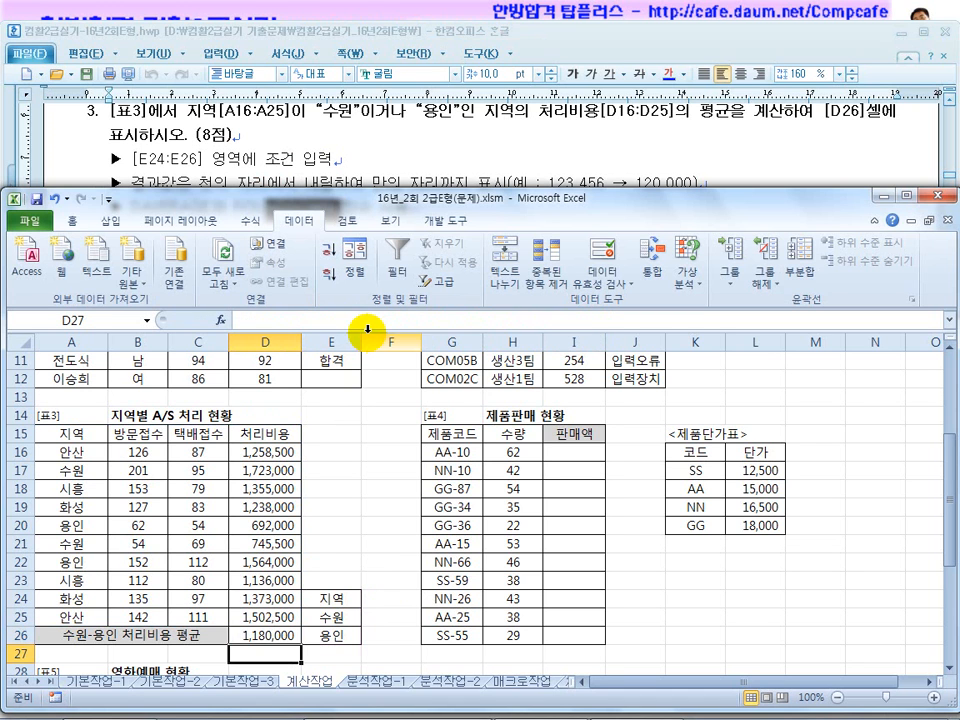
# Compare the rounded average in D26 with the rounding example given in problem 3
pyautogui.click(279, 634)
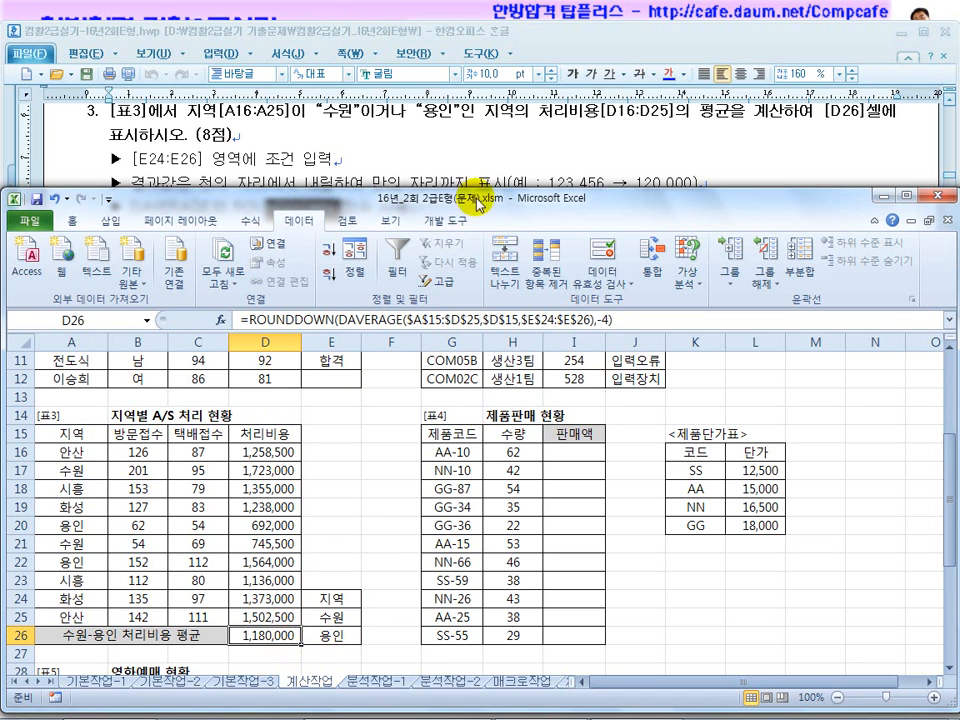
pyautogui.click(480, 156)
pyautogui.moveTo(694, 186); pyautogui.dragTo(651, 186)
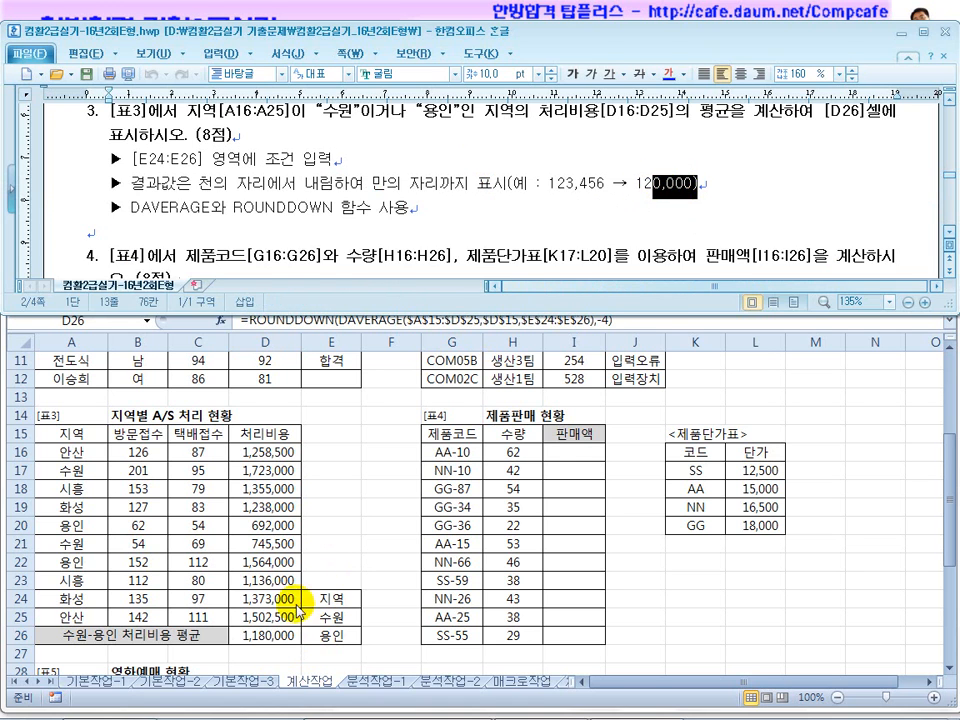
pyautogui.click(272, 633)
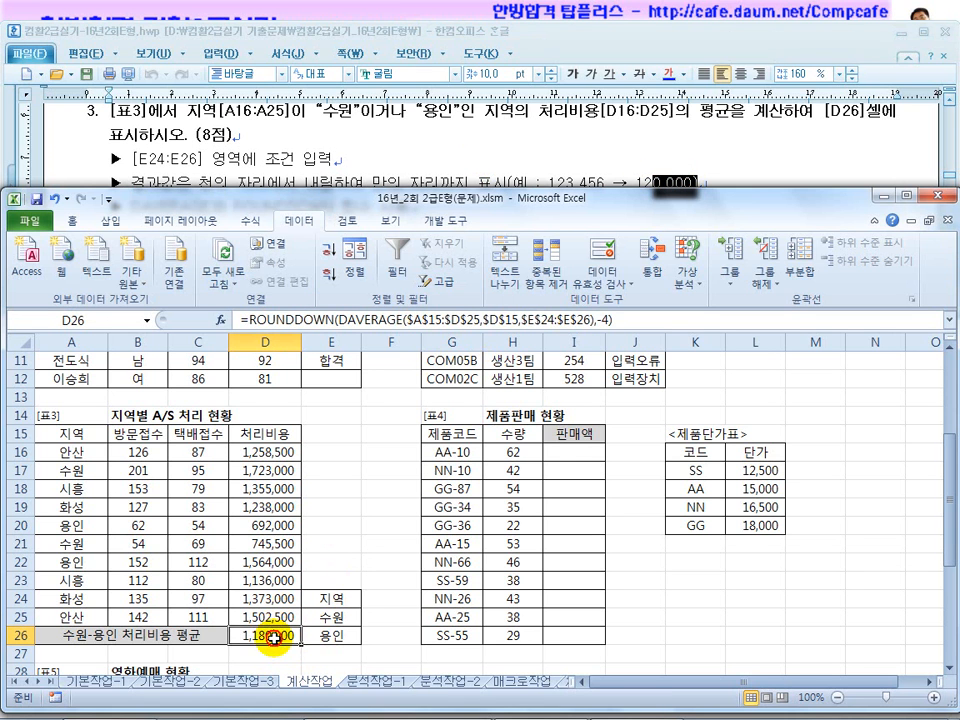
# Try -3 as the ROUNDDOWN digits in D26 and check the result against problem 3's example
pyautogui.click(607, 319)
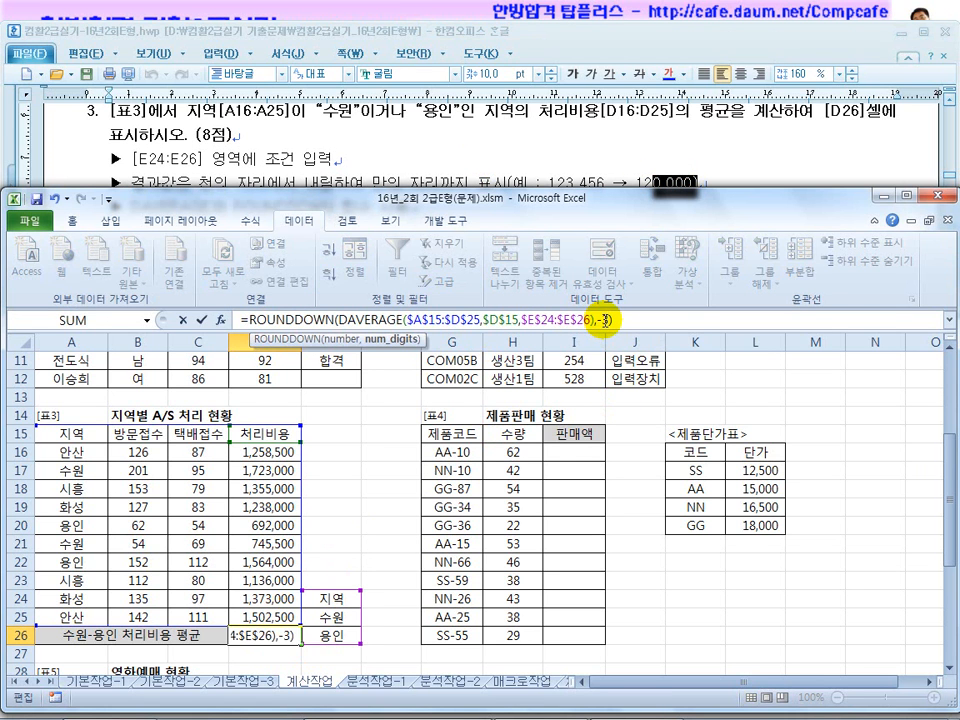
pyautogui.press('Return')
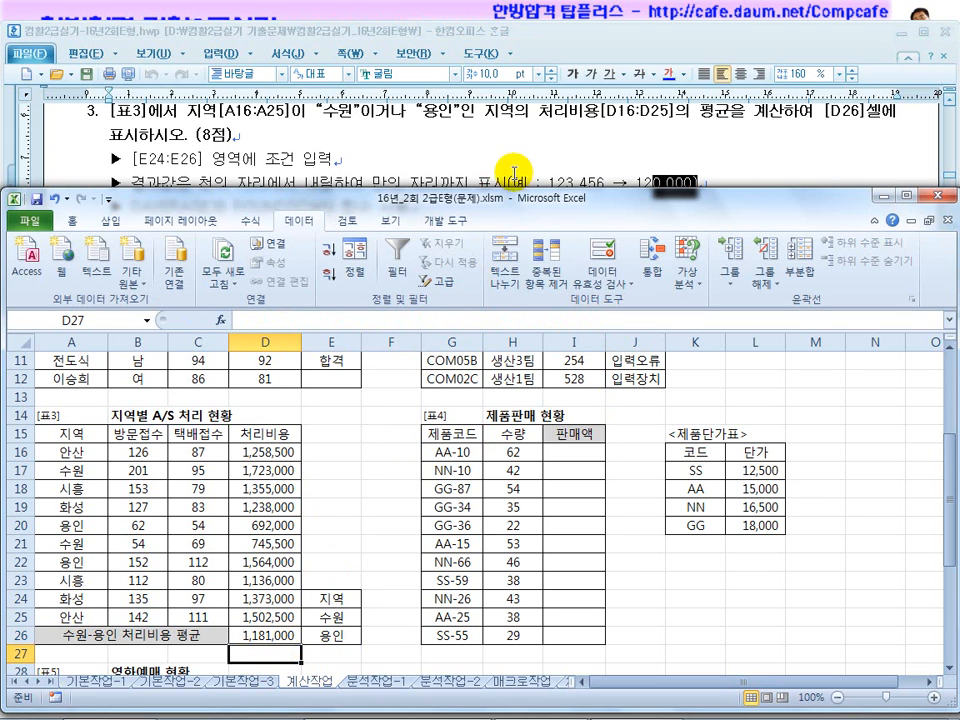
pyautogui.click(545, 181)
pyautogui.click(372, 350)
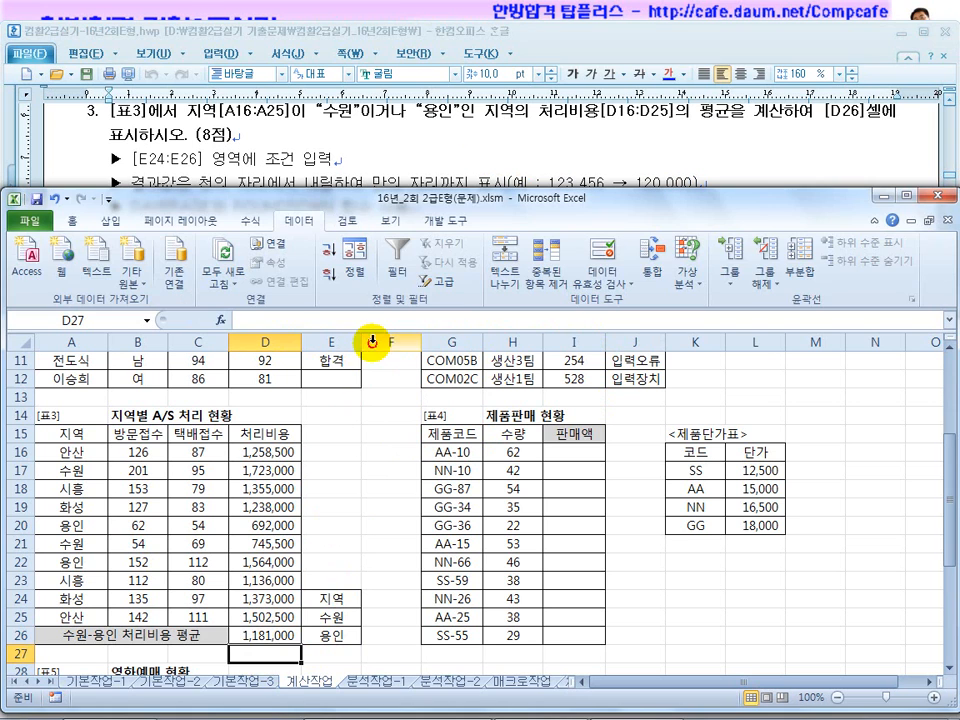
# Set the ROUNDDOWN digits in D26 to -4
pyautogui.click(262, 637)
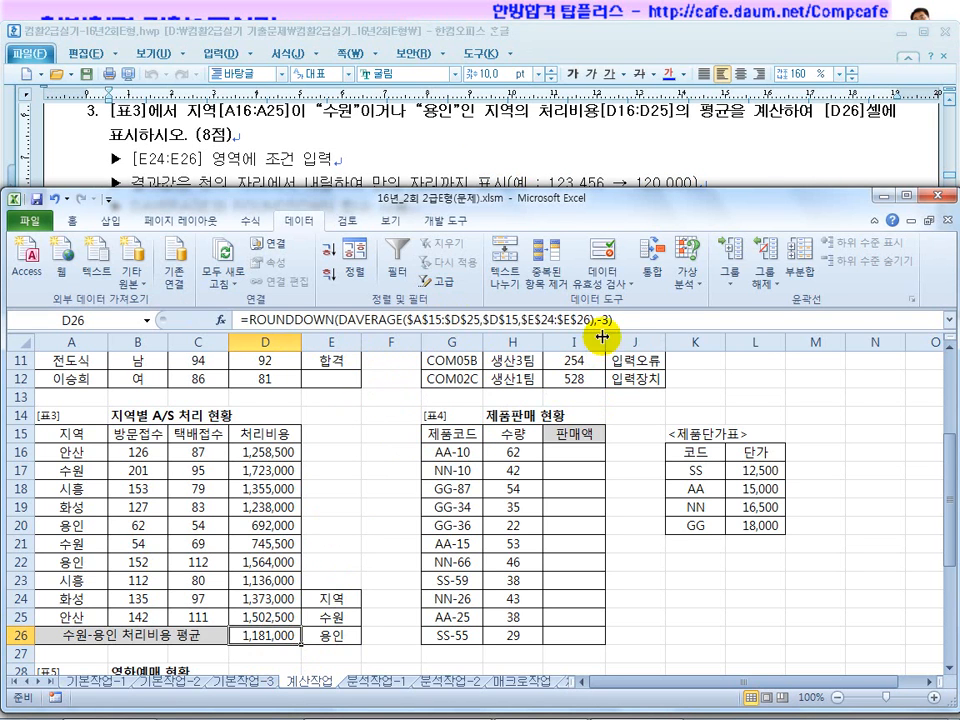
pyautogui.click(603, 319)
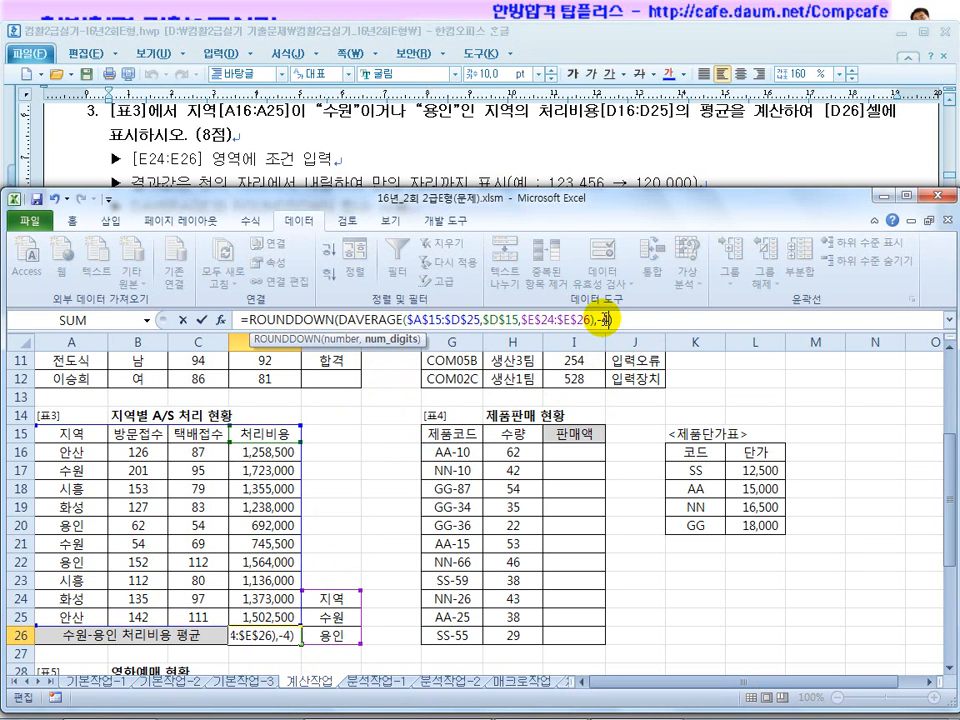
pyautogui.press('Return')
pyautogui.click(272, 633)
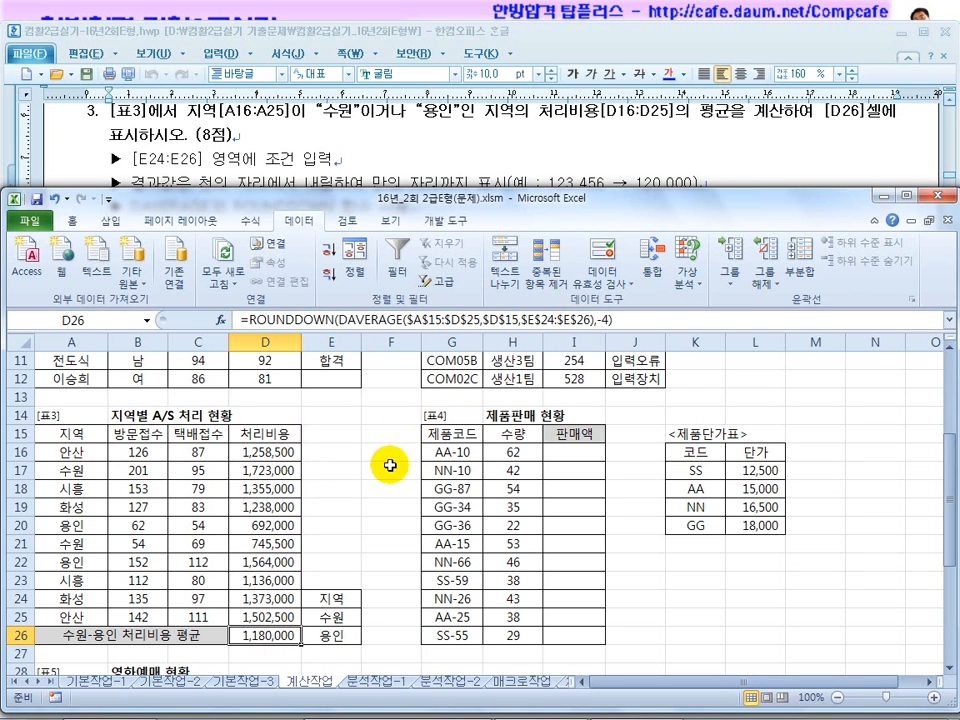
# Switch to the Hangul exam document and read problem 4's ranges for 제품코드, 수량 and 제품단가표
pyautogui.click(392, 160)
pyautogui.scroll(-3, 399, 225)
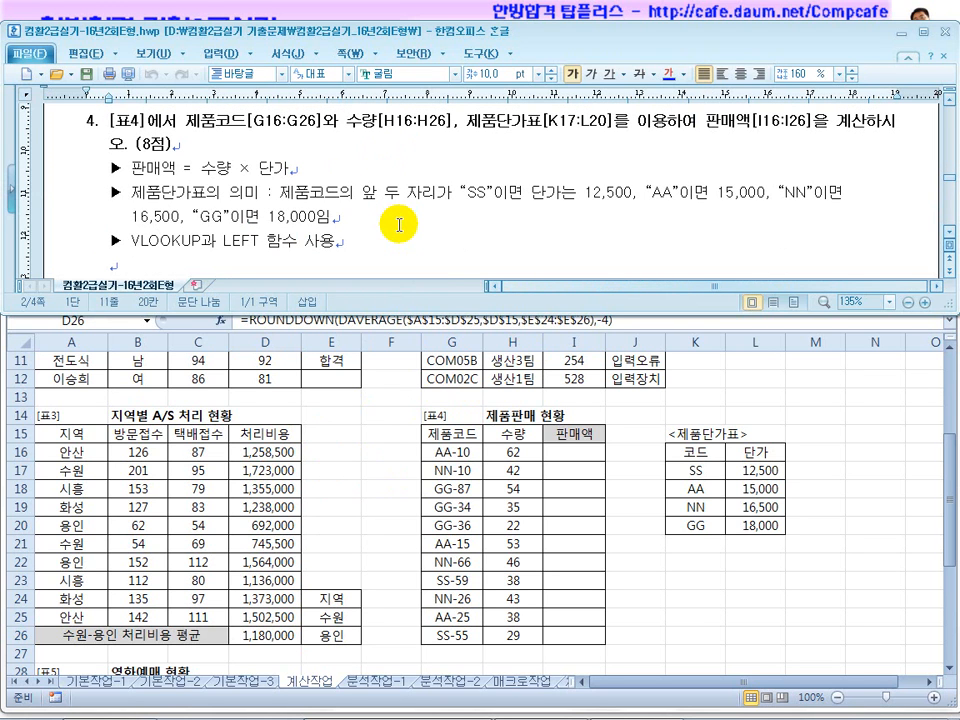
pyautogui.click(398, 434)
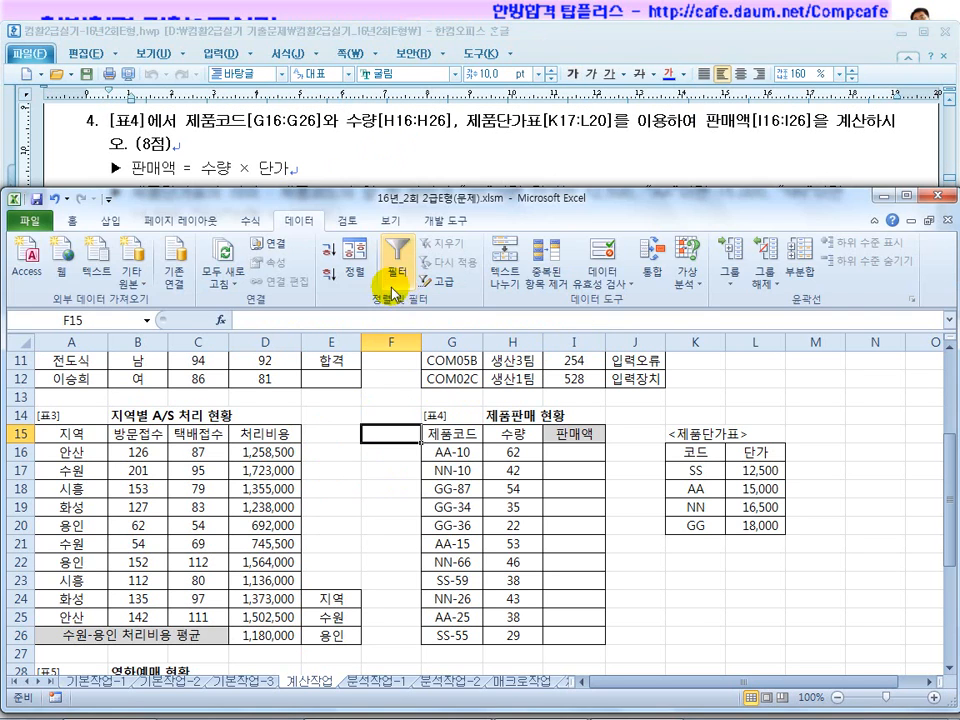
pyautogui.click(284, 138)
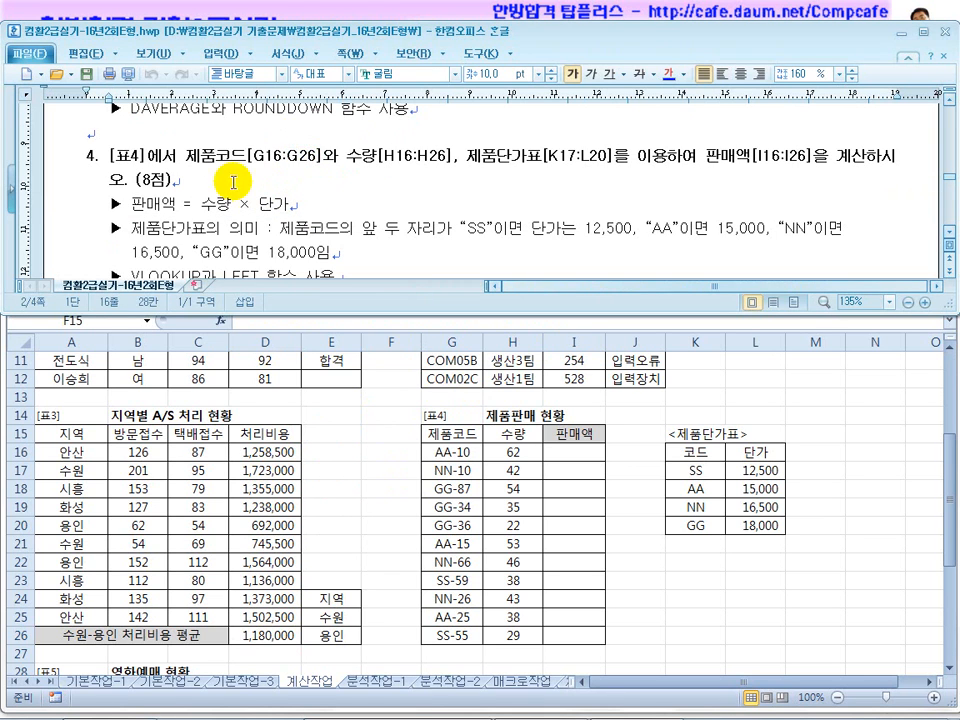
pyautogui.moveTo(200, 157); pyautogui.dragTo(343, 157)
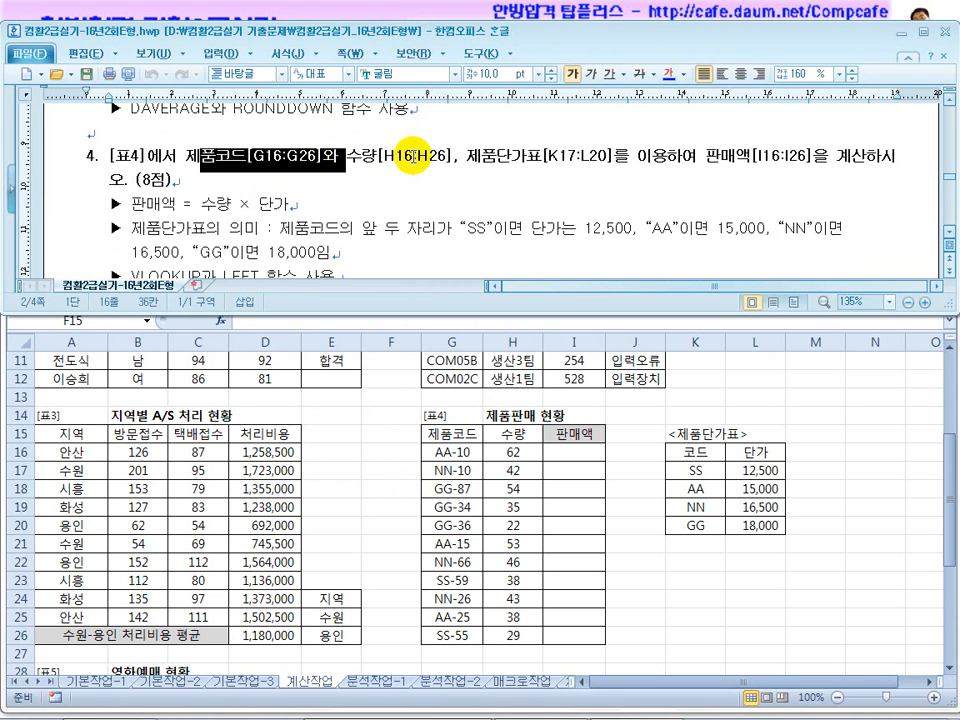
pyautogui.moveTo(413, 155); pyautogui.dragTo(393, 158)
pyautogui.moveTo(494, 158); pyautogui.dragTo(588, 158)
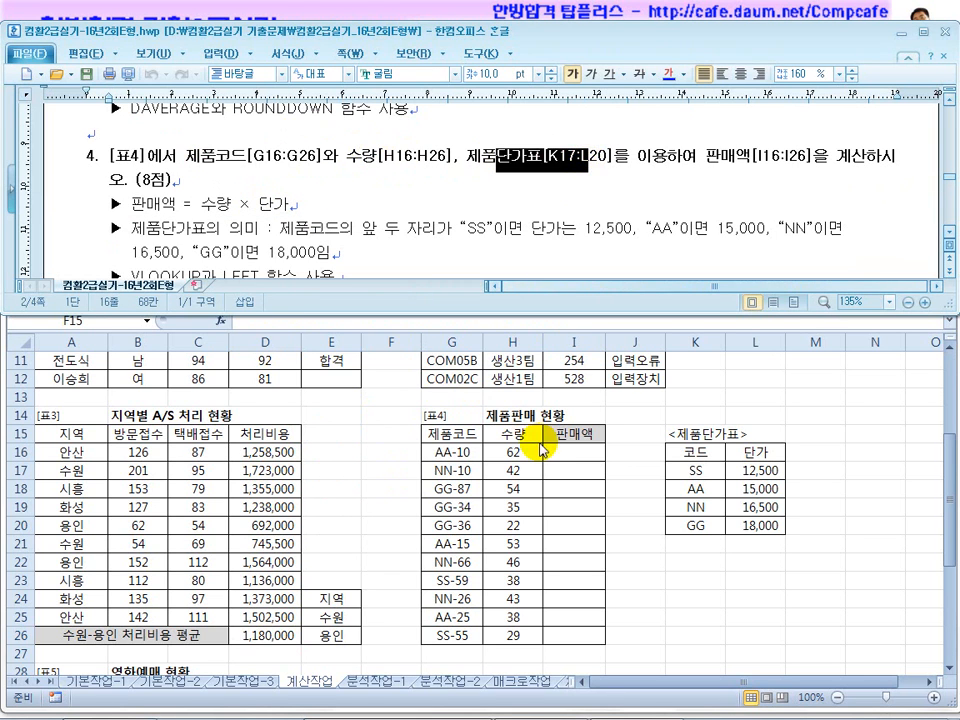
# In the Excel sheet, examine the 제품코드 and 수량 columns of [표4] and the 단가 values in 제품단가표
pyautogui.click(493, 447)
pyautogui.moveTo(493, 447); pyautogui.dragTo(510, 489)
pyautogui.moveTo(755, 470); pyautogui.dragTo(757, 524)
pyautogui.moveTo(450, 452); pyautogui.dragTo(455, 562)
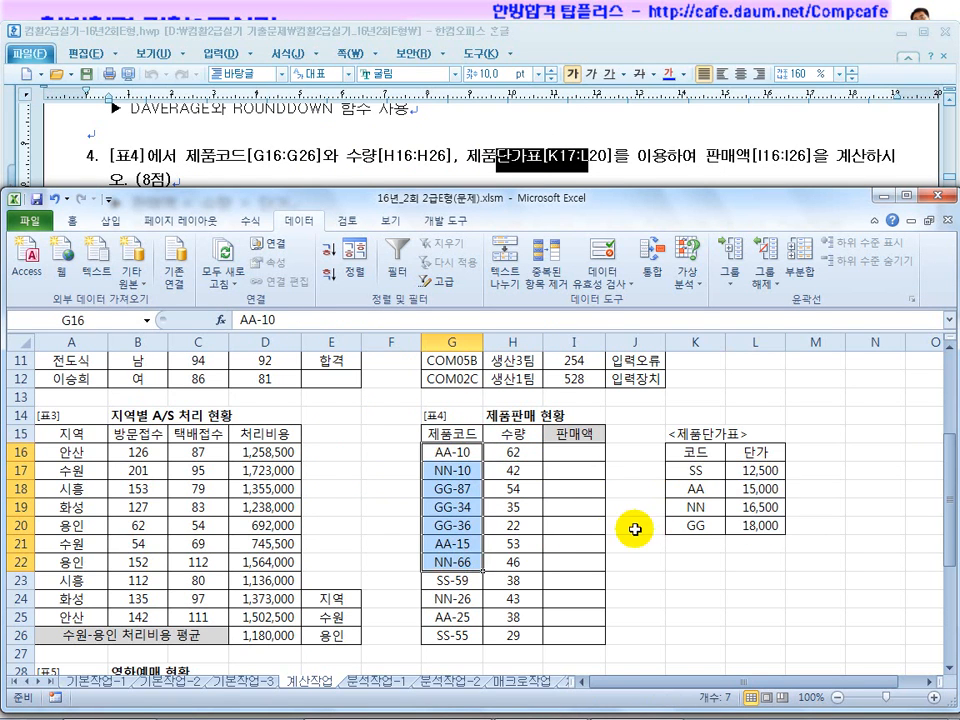
pyautogui.moveTo(754, 470); pyautogui.dragTo(762, 525)
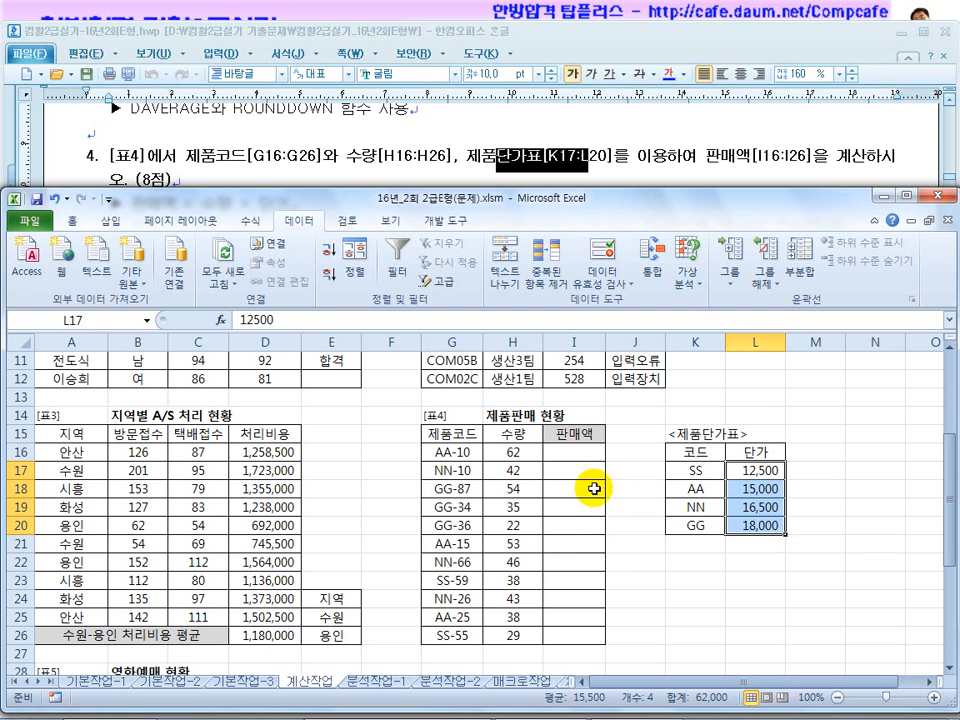
pyautogui.moveTo(754, 470); pyautogui.dragTo(763, 528)
pyautogui.moveTo(513, 455); pyautogui.dragTo(520, 566)
# In the Hangul document, check problem 4's 판매액 calculation rule, the product code meanings and the required functions
pyautogui.click(372, 162)
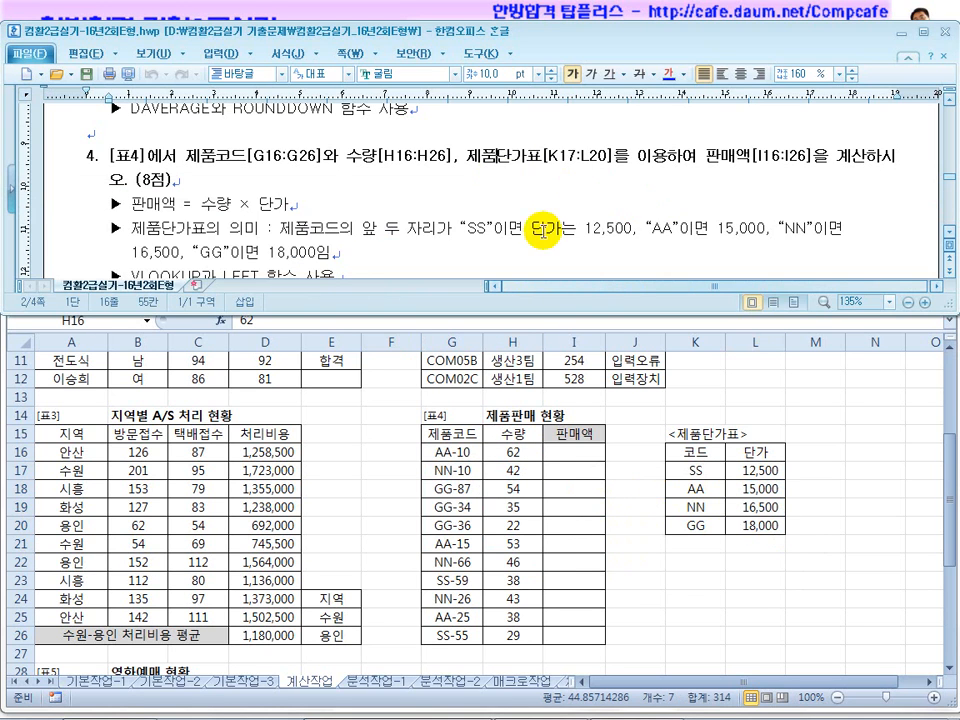
pyautogui.moveTo(202, 204); pyautogui.dragTo(262, 204)
pyautogui.click(295, 204)
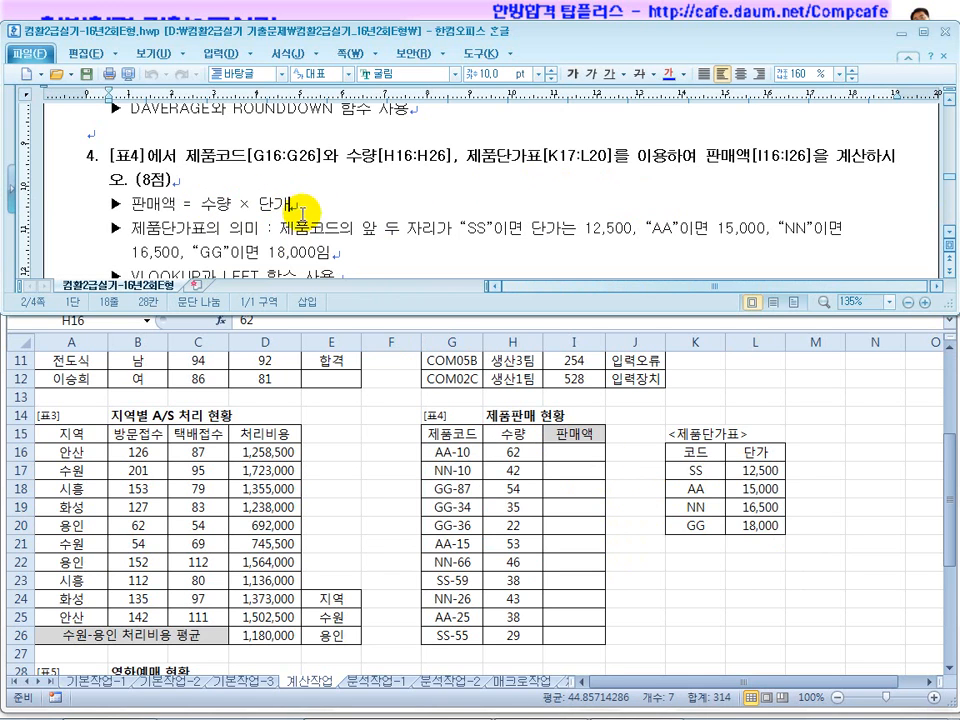
pyautogui.click(336, 140)
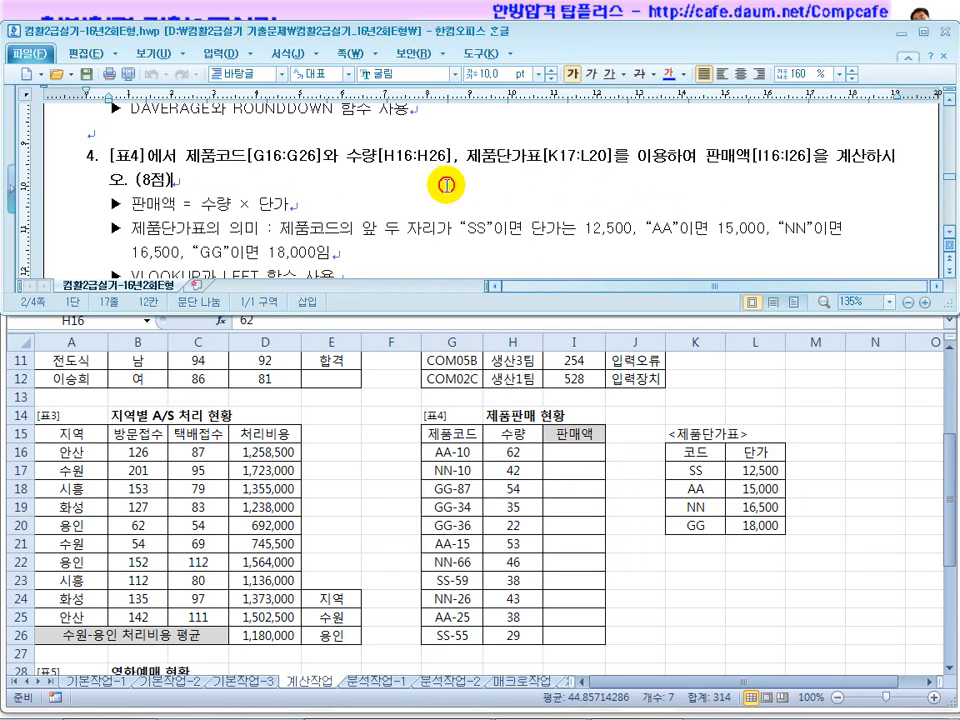
pyautogui.scroll(-1, 449, 219)
pyautogui.scroll(-1, 430, 217)
pyautogui.click(160, 213)
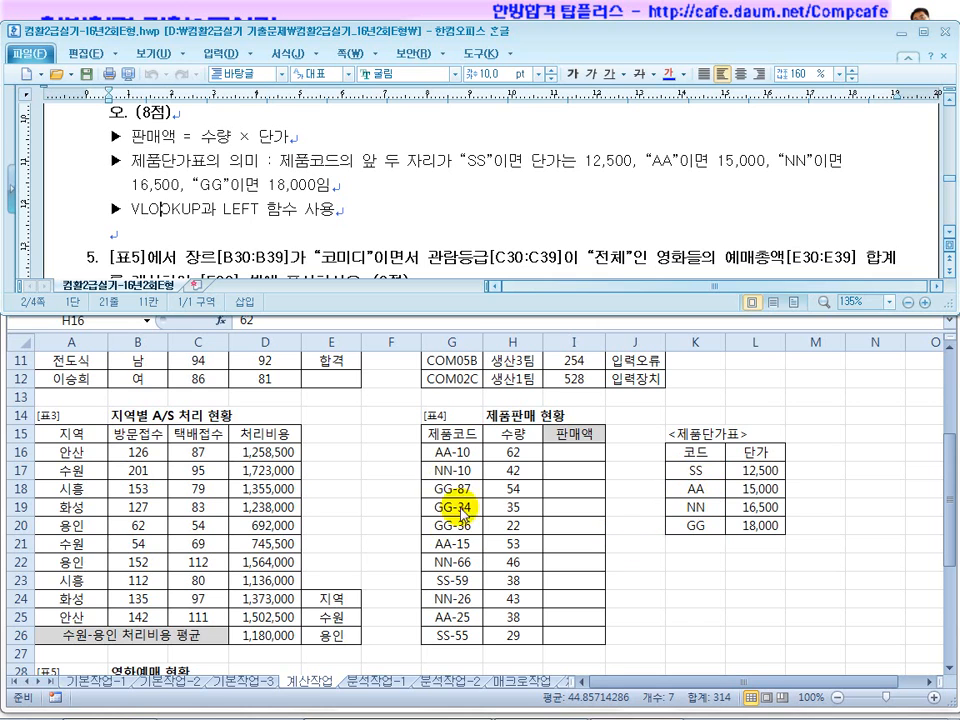
pyautogui.click(284, 210)
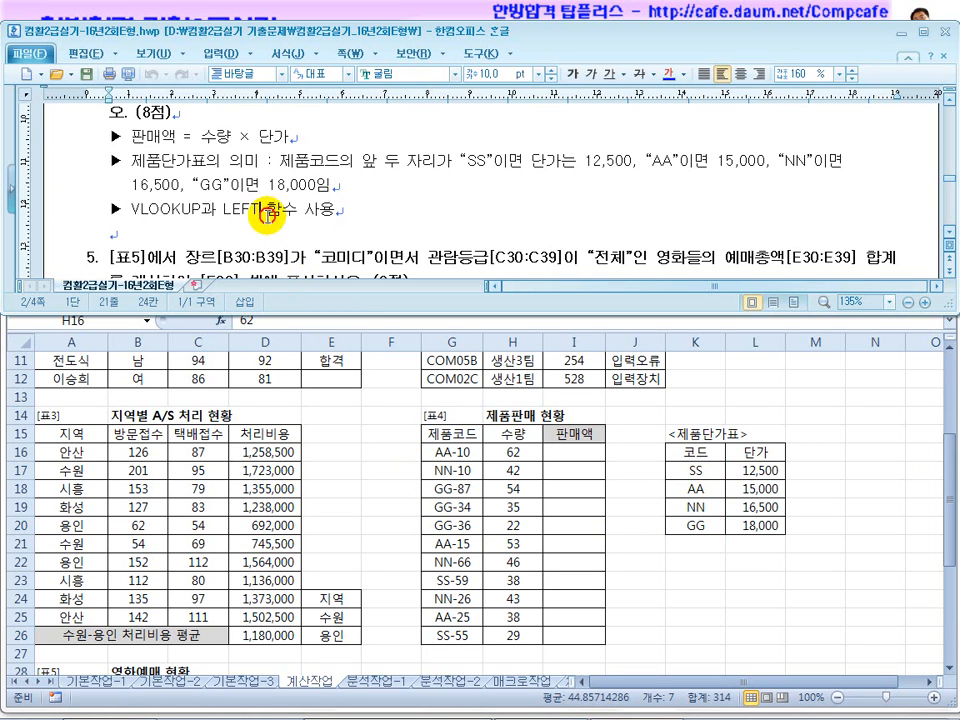
pyautogui.click(949, 232)
# Enter =LEFT(G16,2) in cell I16 of the Excel sheet and fill the formula through I26
pyautogui.click(569, 475)
pyautogui.click(575, 455)
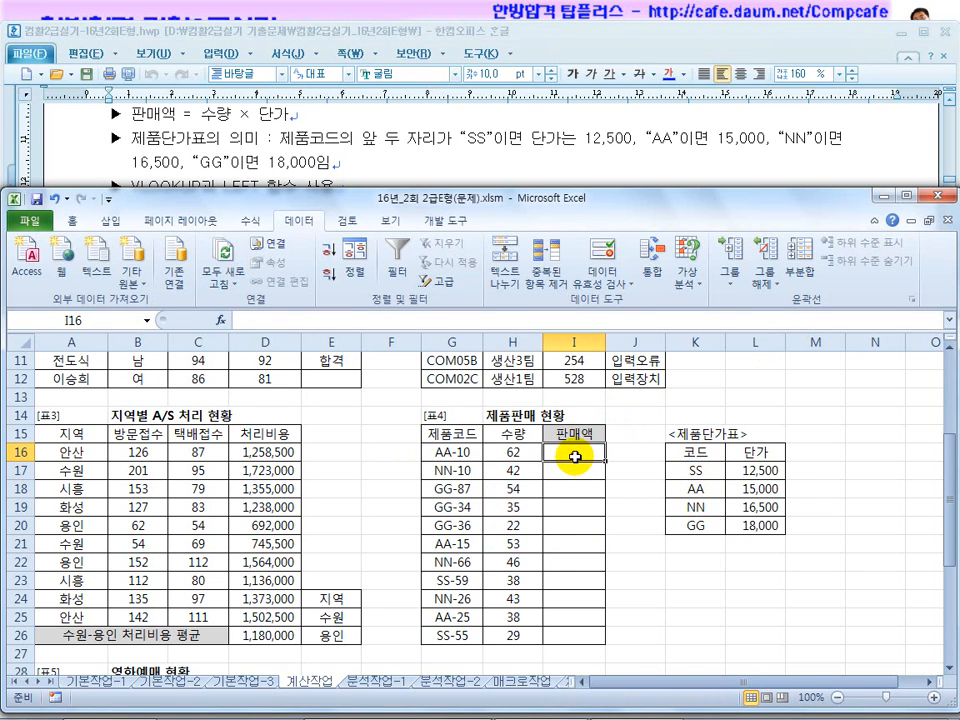
pyautogui.write('=left(')
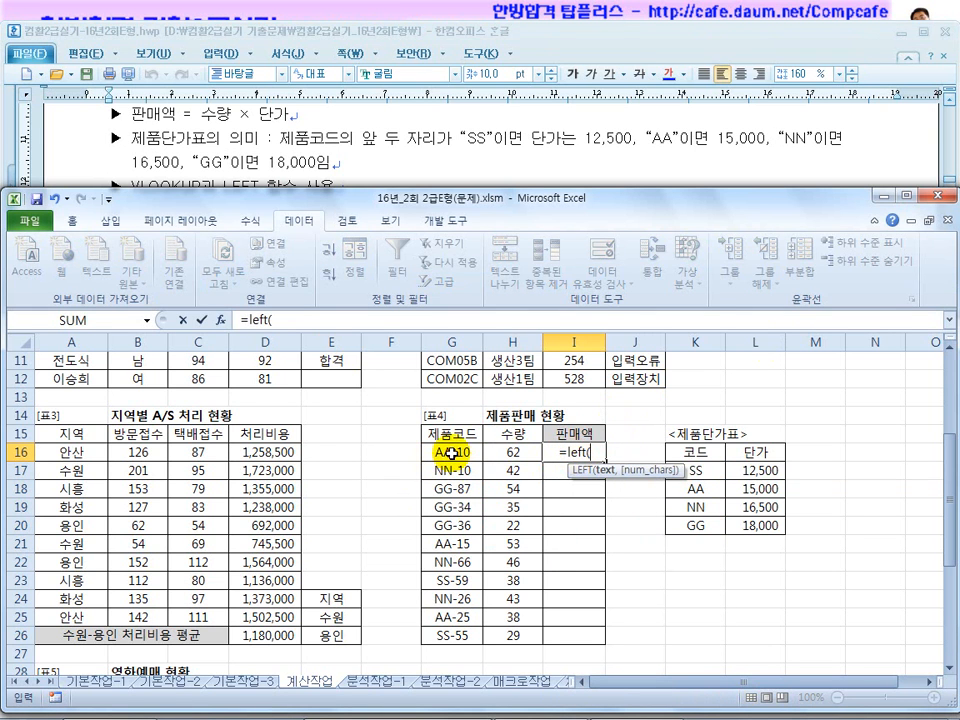
pyautogui.write('G16,2)')
pyautogui.press('Return')
pyautogui.click(561, 454)
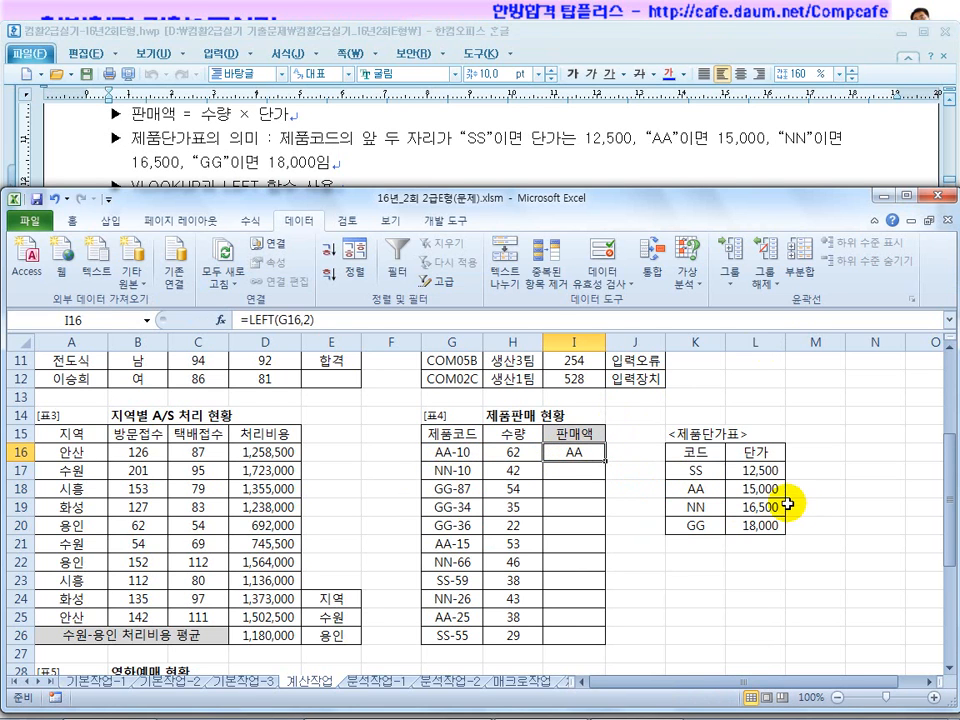
pyautogui.moveTo(605, 461); pyautogui.dragTo(600, 634)
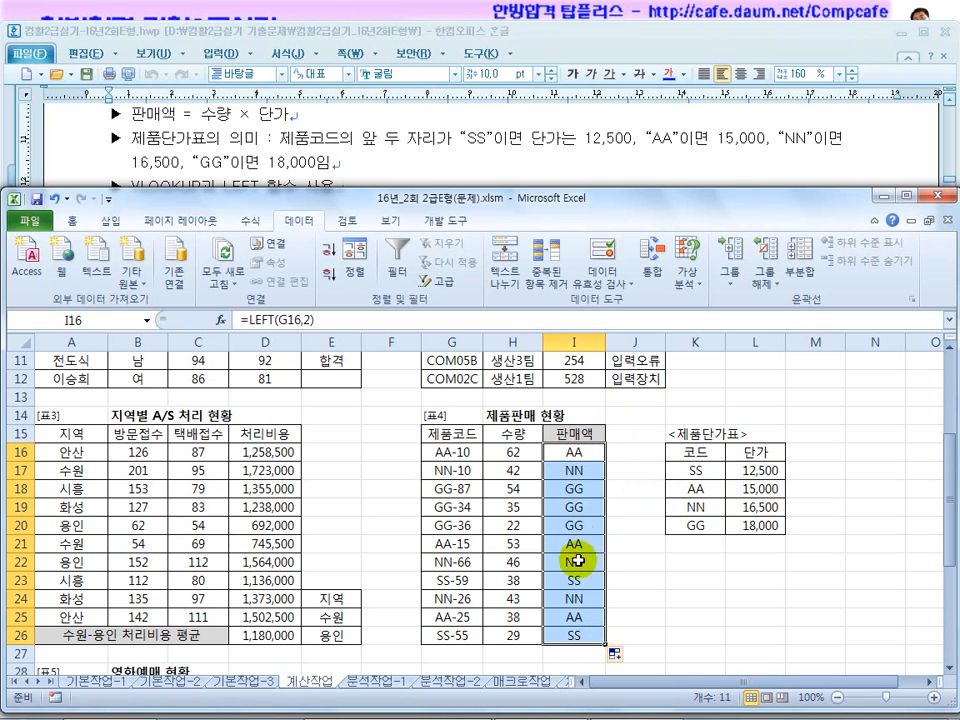
# Wrap the LEFT formula in I16 in VLOOKUP, using table $K$17:$L$20, column 2 and FALSE for an exact match
pyautogui.click(572, 452)
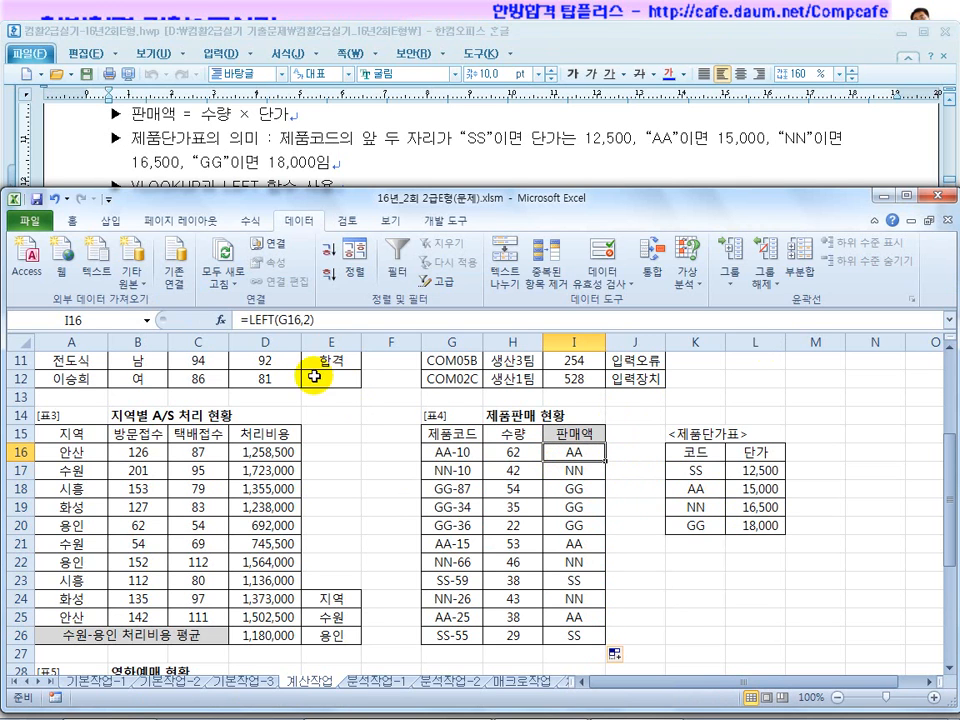
pyautogui.click(247, 320)
pyautogui.write('vlo')
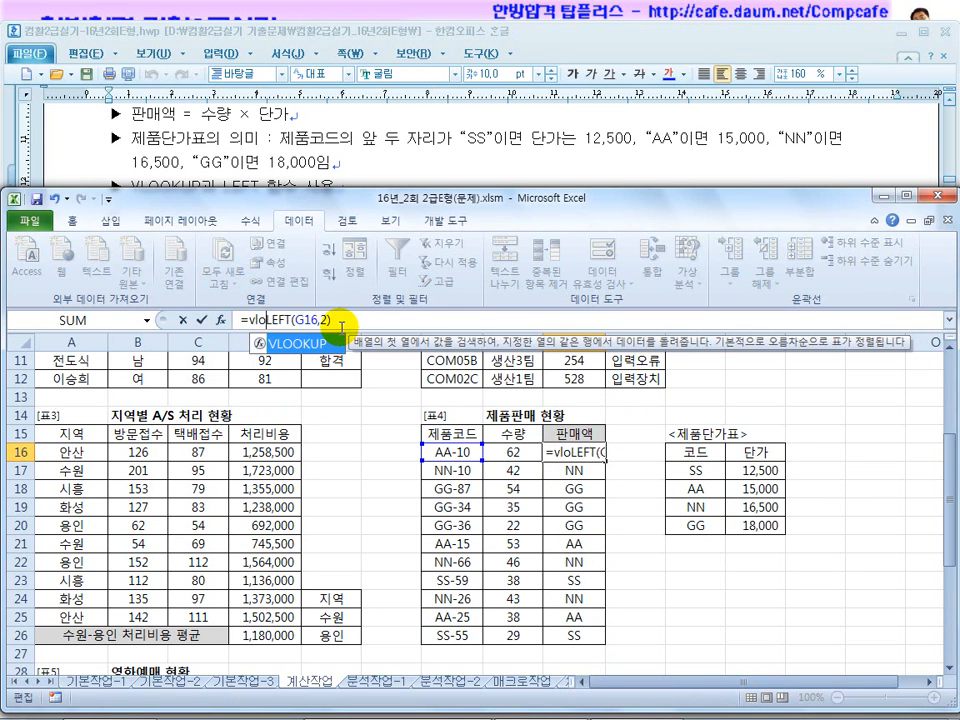
pyautogui.write('okup(')
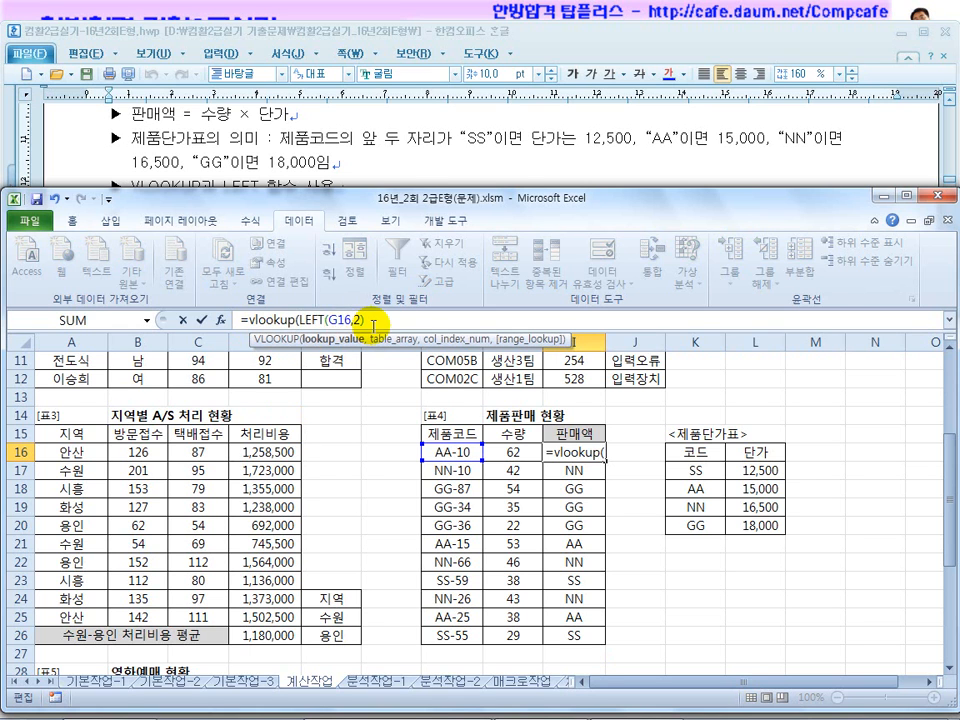
pyautogui.moveTo(371, 322); pyautogui.dragTo(299, 319)
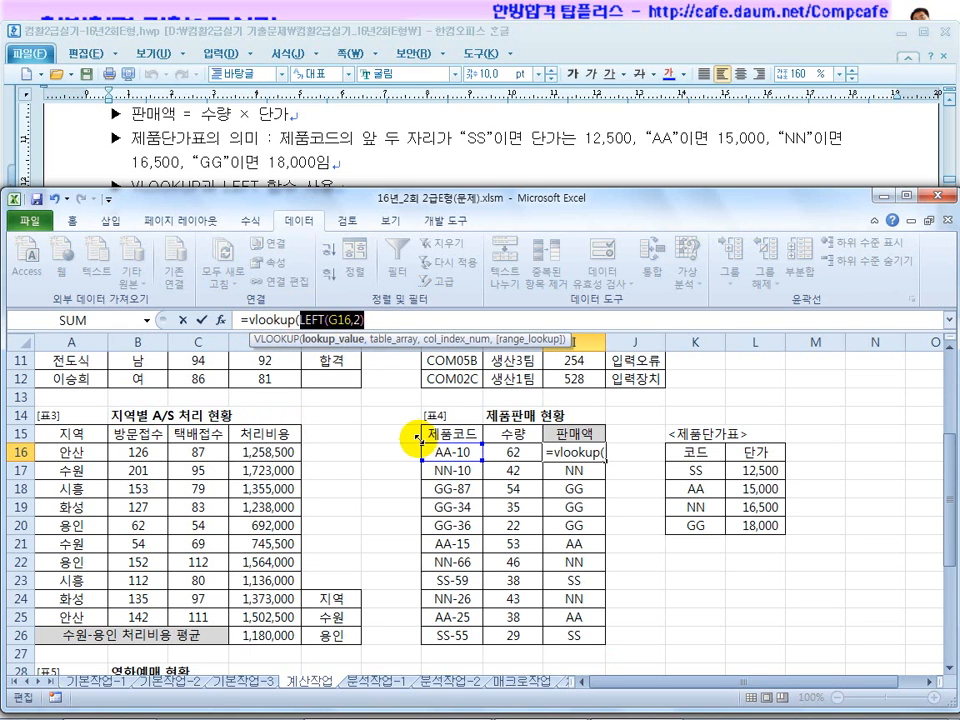
pyautogui.click(379, 320)
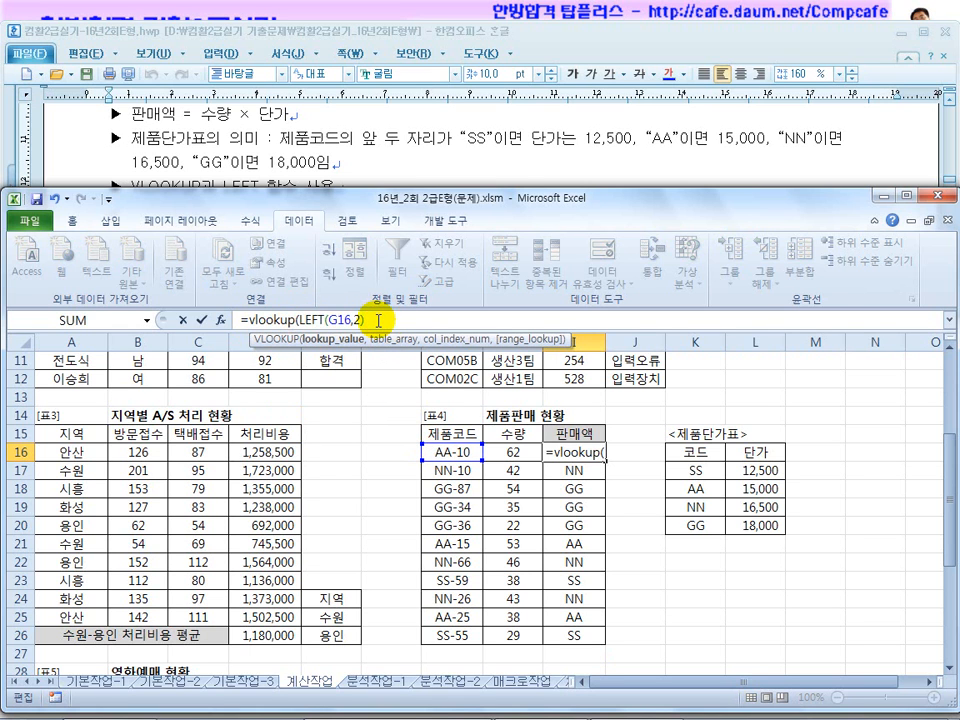
pyautogui.write(',')
pyautogui.moveTo(692, 472); pyautogui.dragTo(752, 523)
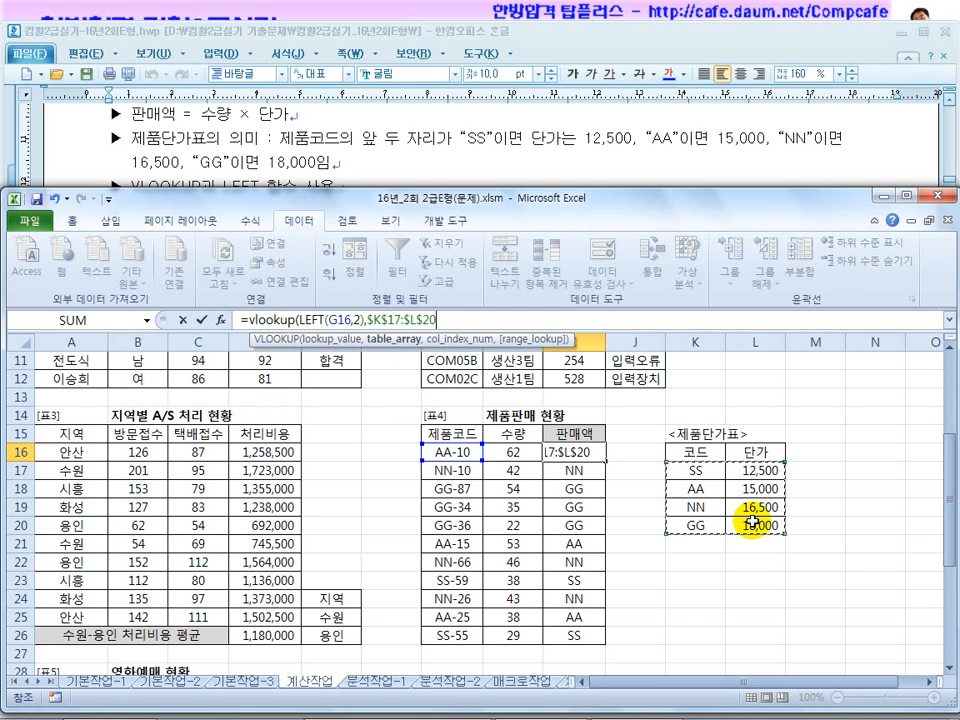
pyautogui.write(',2')
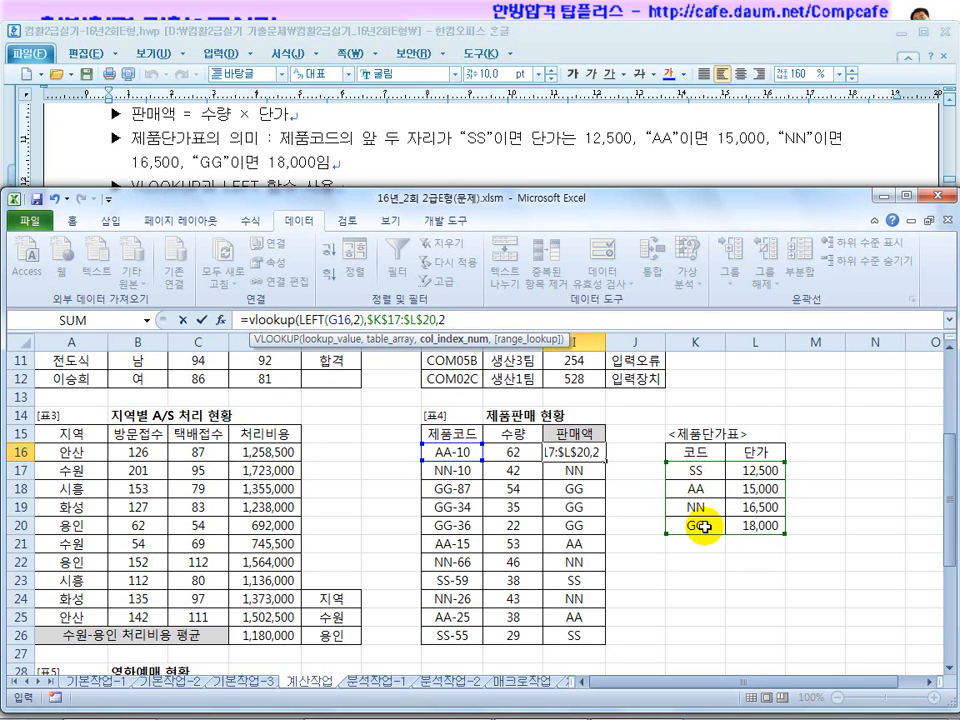
pyautogui.write(',')
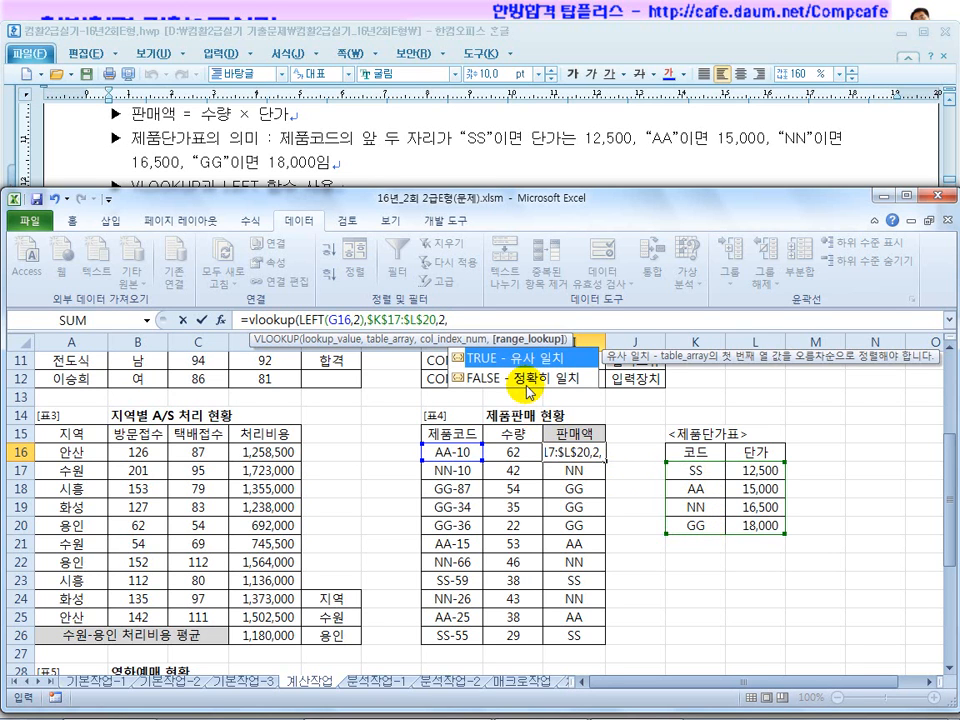
pyautogui.doubleClick(440, 380)
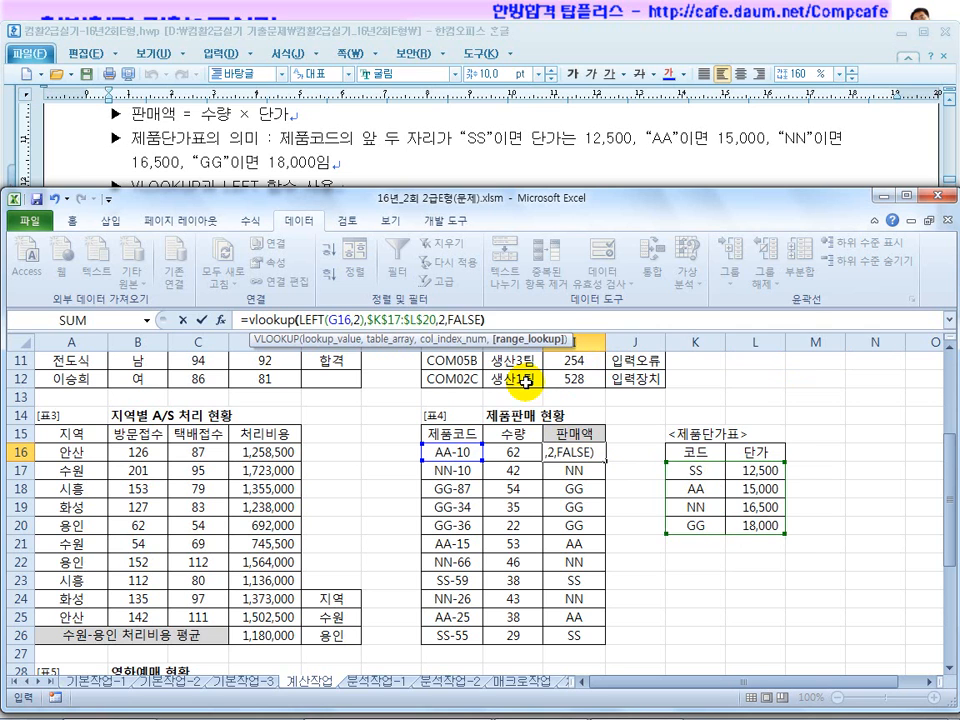
pyautogui.press('Return')
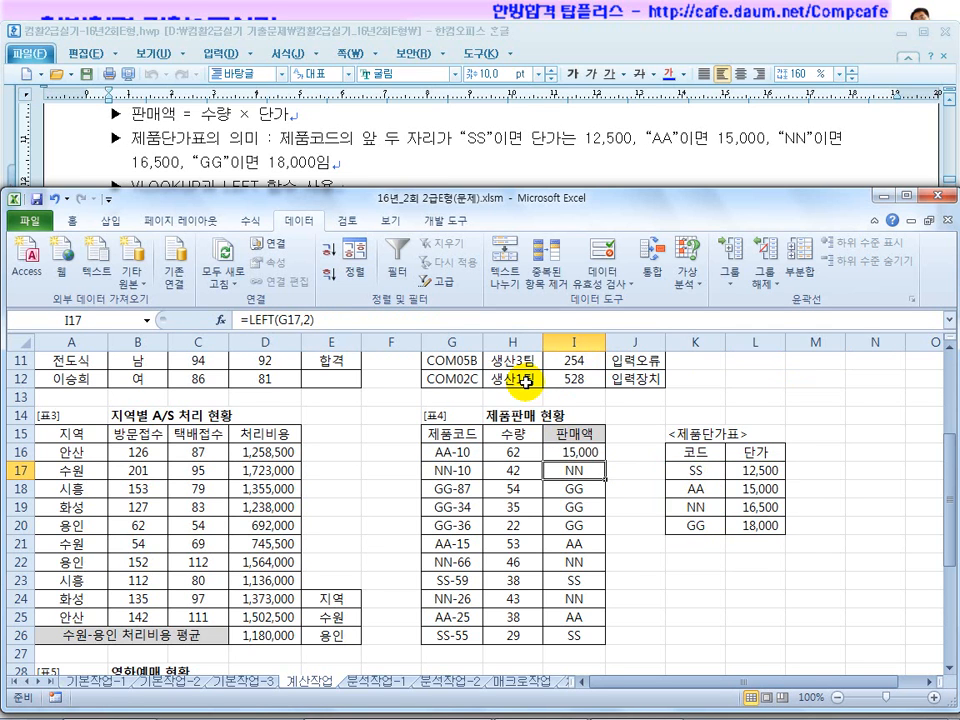
# Compare I16 with the AA unit price in 제품단가표 and fill the VLOOKUP formula through I26
pyautogui.click(770, 489)
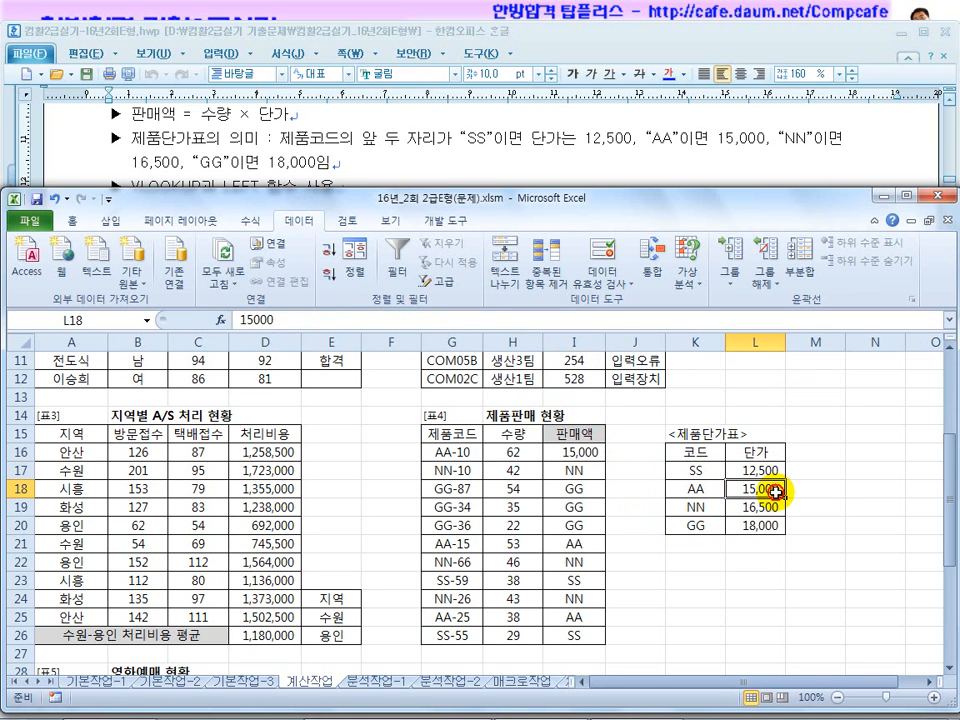
pyautogui.click(575, 452)
pyautogui.moveTo(607, 463); pyautogui.dragTo(606, 640)
# Multiply the VLOOKUP formula in I16 by the quantity in H16 and fill it through I26
pyautogui.click(577, 452)
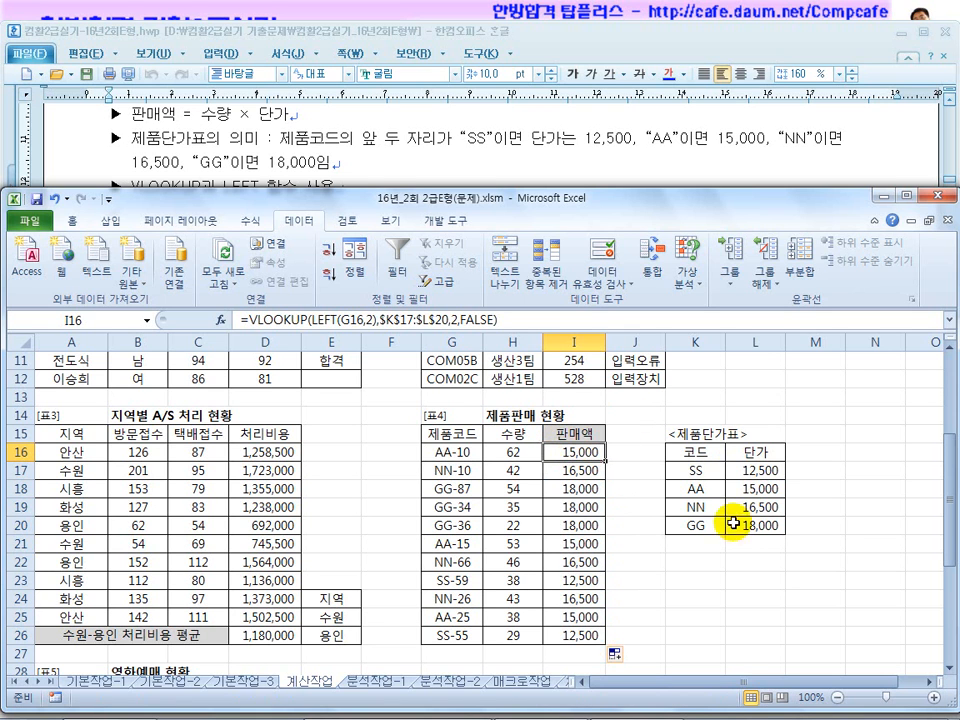
pyautogui.click(508, 321)
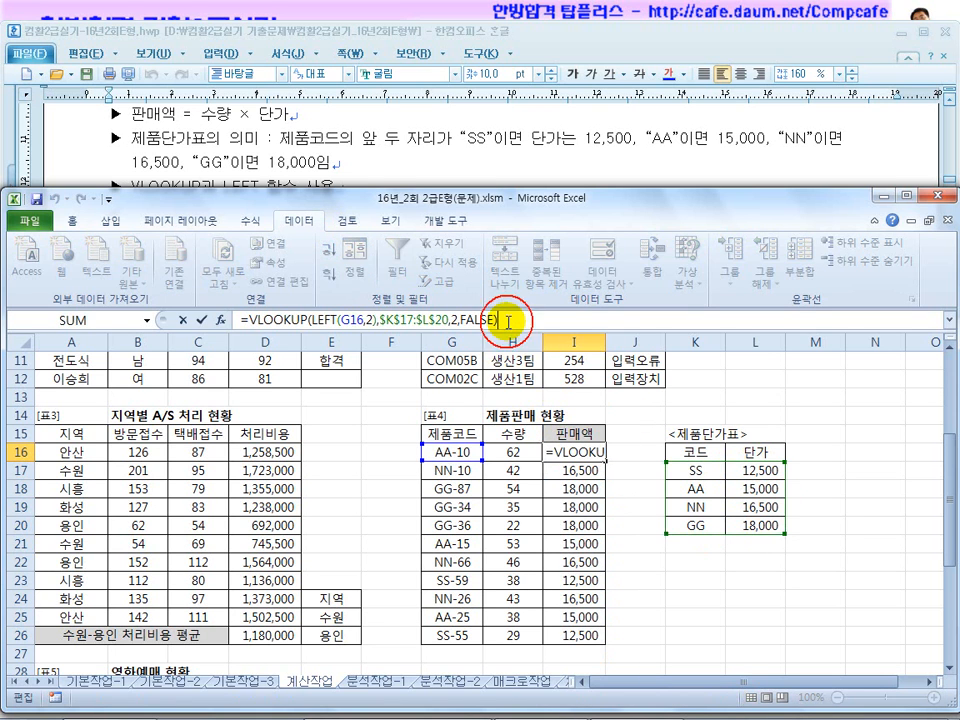
pyautogui.click(512, 452)
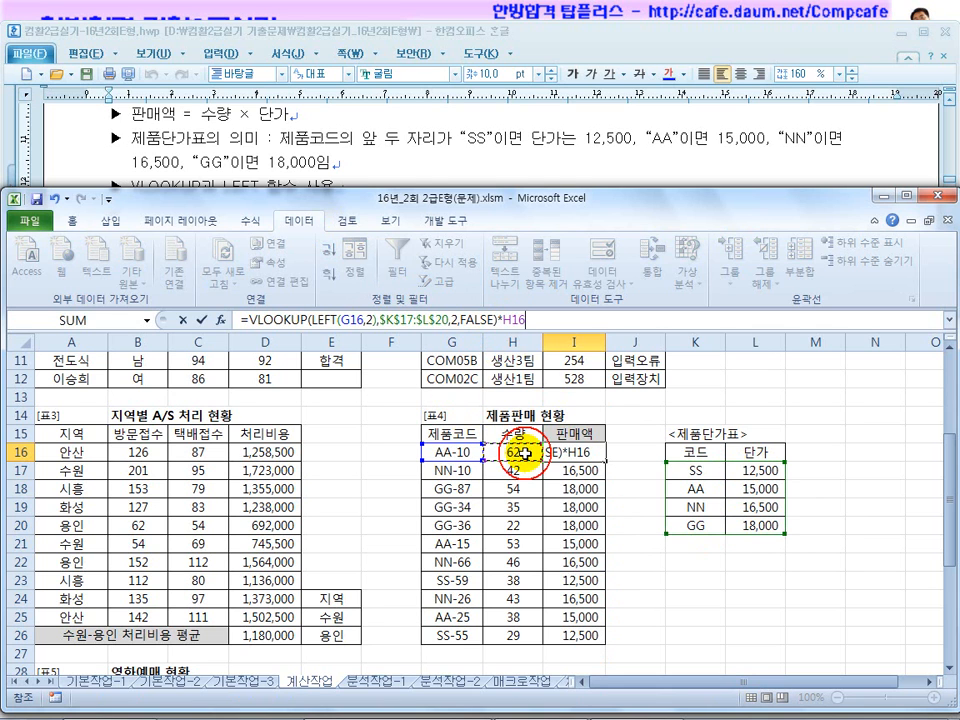
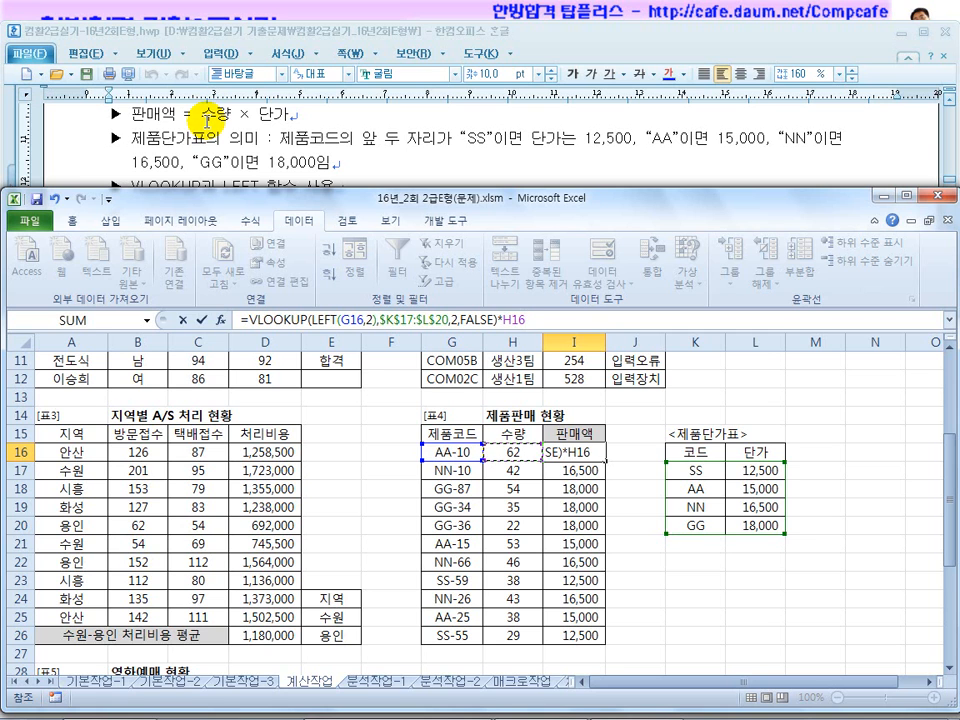
pyautogui.press('Return')
pyautogui.click(568, 450)
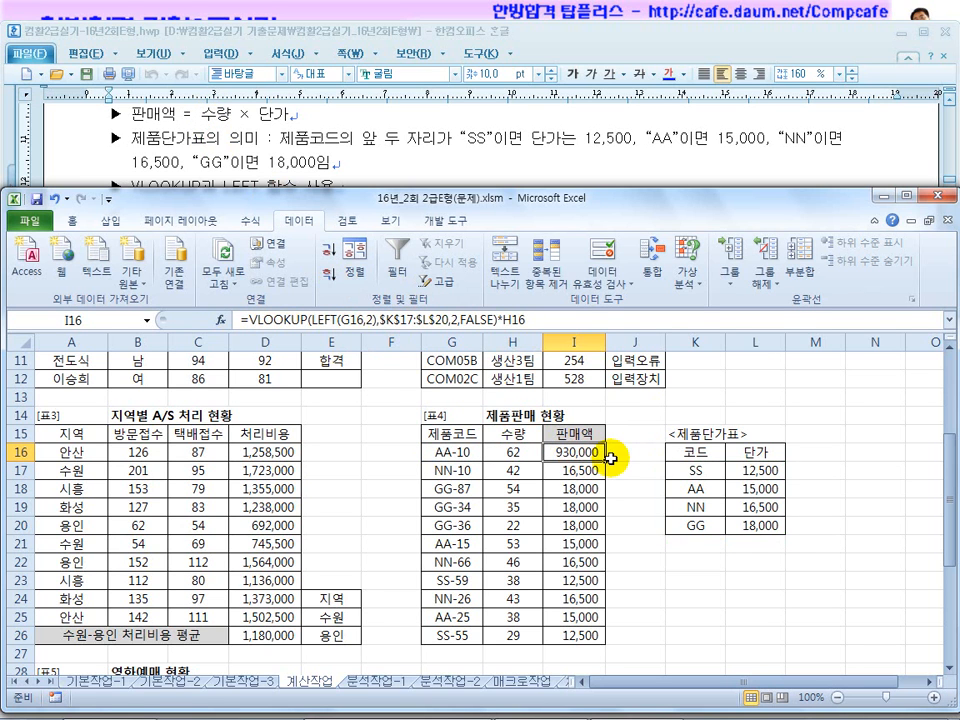
pyautogui.moveTo(608, 460); pyautogui.dragTo(611, 640)
# Read problem 5's genre and rating conditions in the Hangul document and locate [표5]'s answer cell F39 in Excel
pyautogui.click(364, 154)
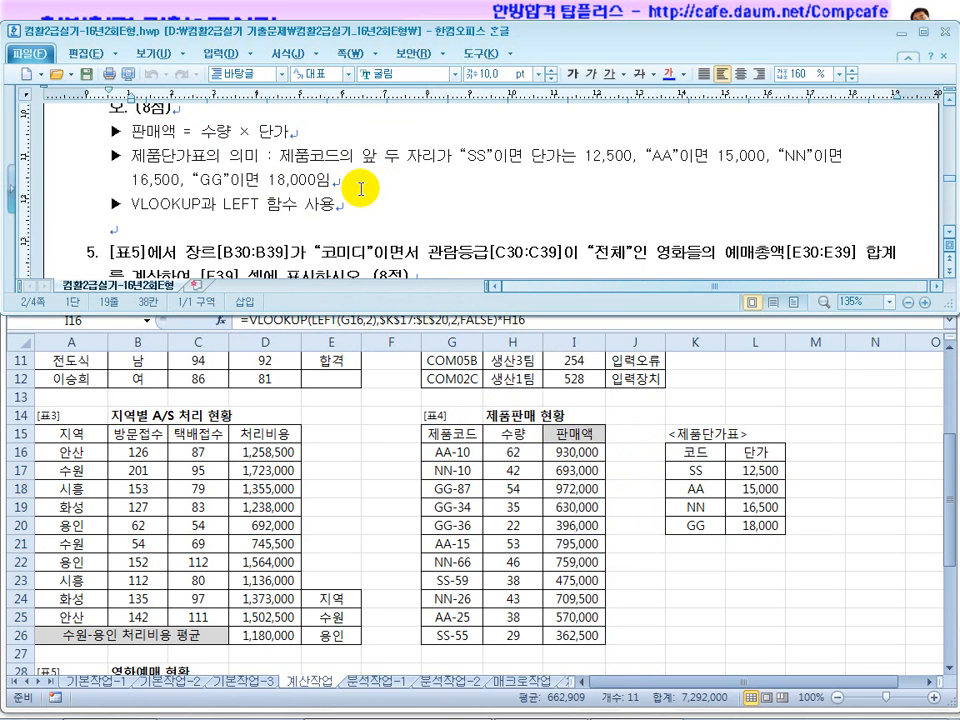
pyautogui.scroll(-3, 362, 188)
pyautogui.click(377, 427)
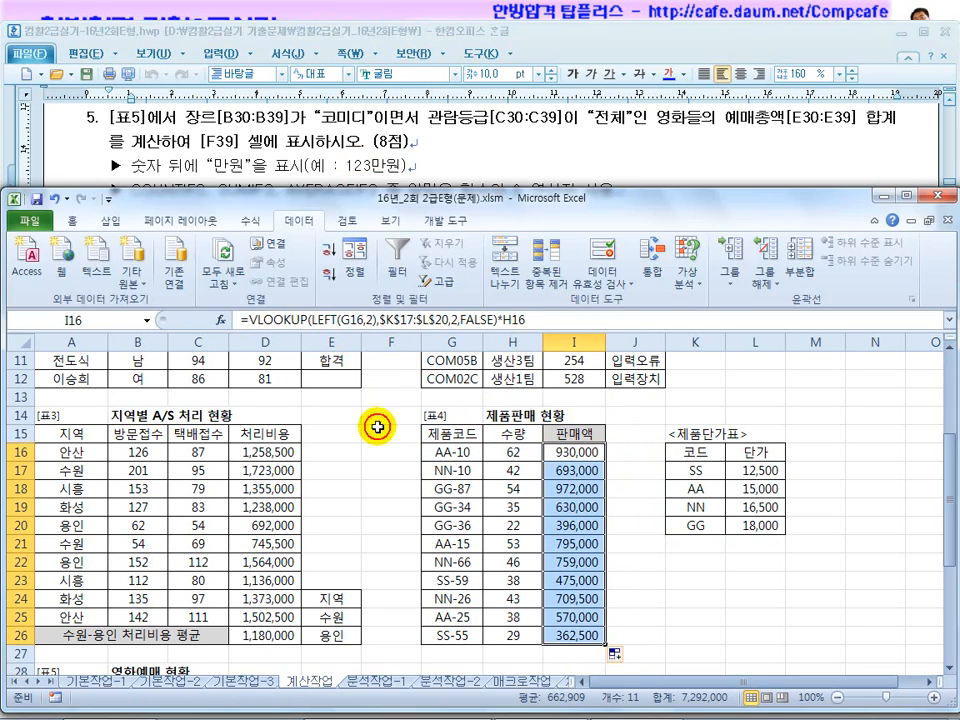
pyautogui.scroll(-5, 377, 427)
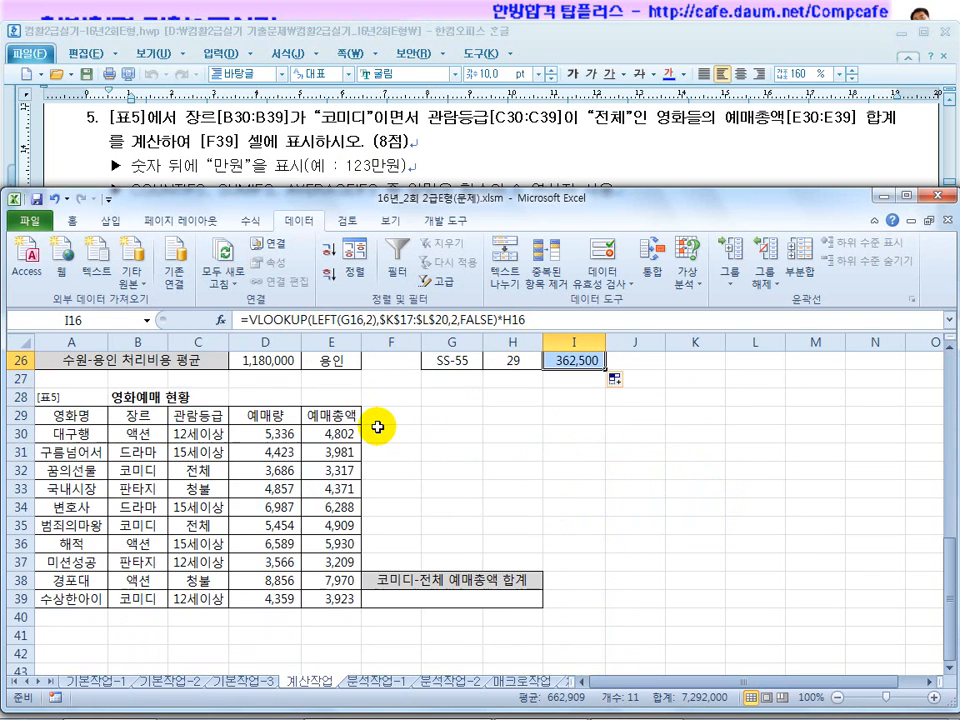
pyautogui.click(429, 601)
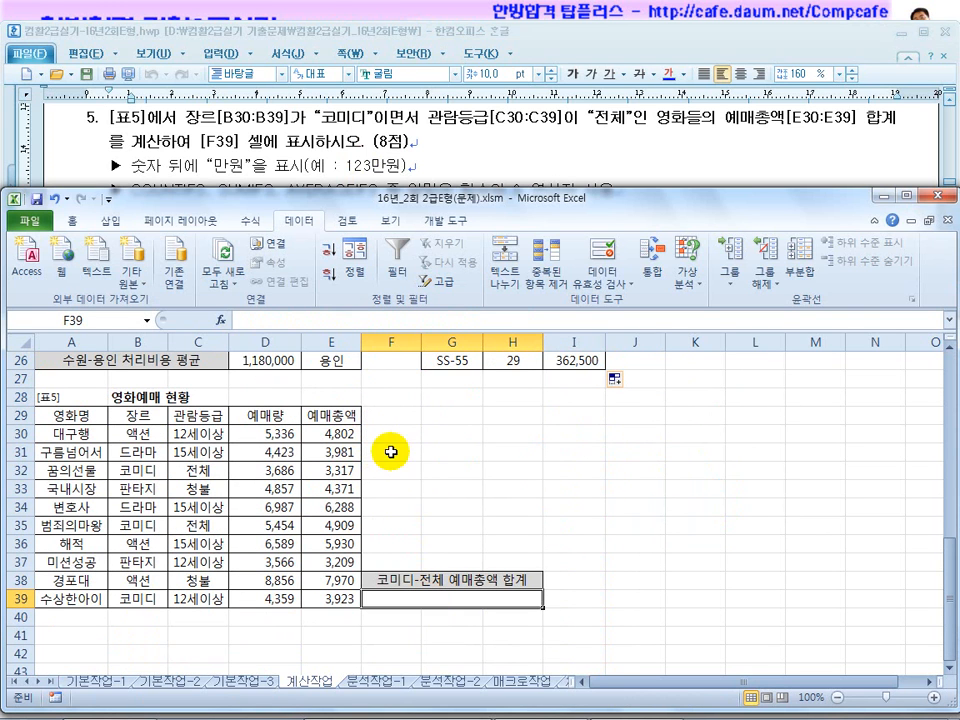
pyautogui.moveTo(372, 118); pyautogui.dragTo(329, 117)
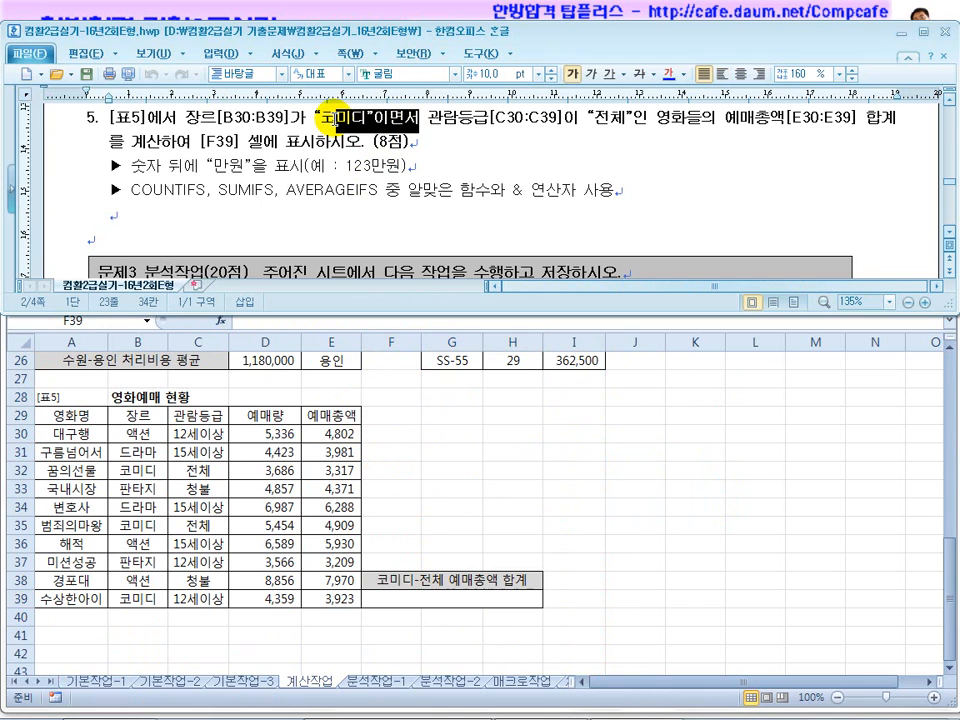
pyautogui.moveTo(648, 118); pyautogui.dragTo(589, 112)
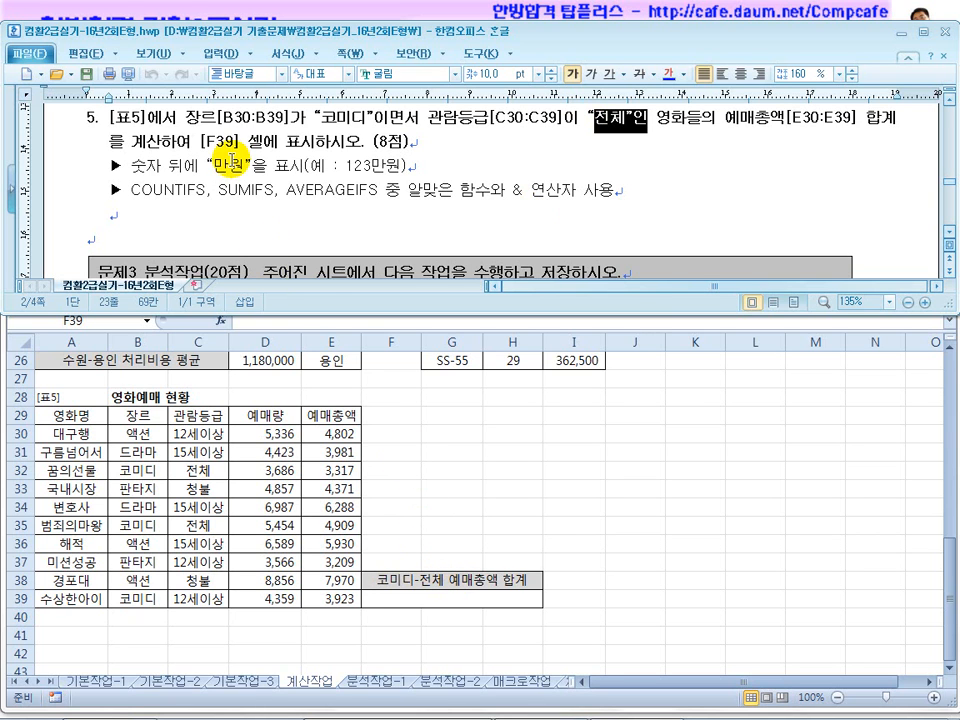
# Examine the 장르 and 관람등급 columns of 표5 for rows that are both 코미디 and 전체
pyautogui.click(140, 472)
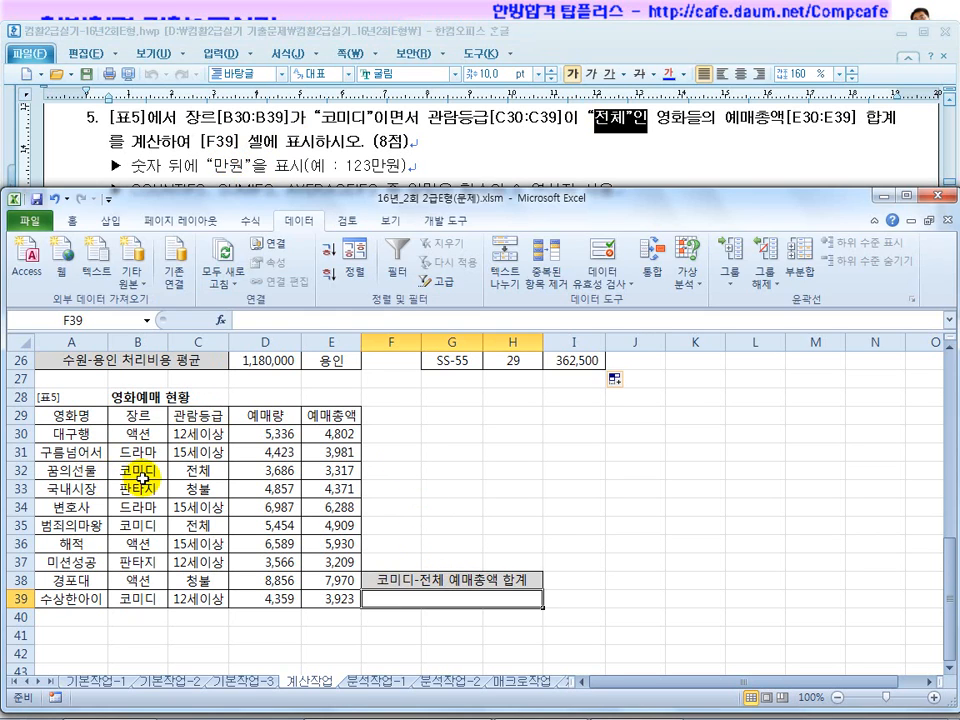
pyautogui.click(136, 524)
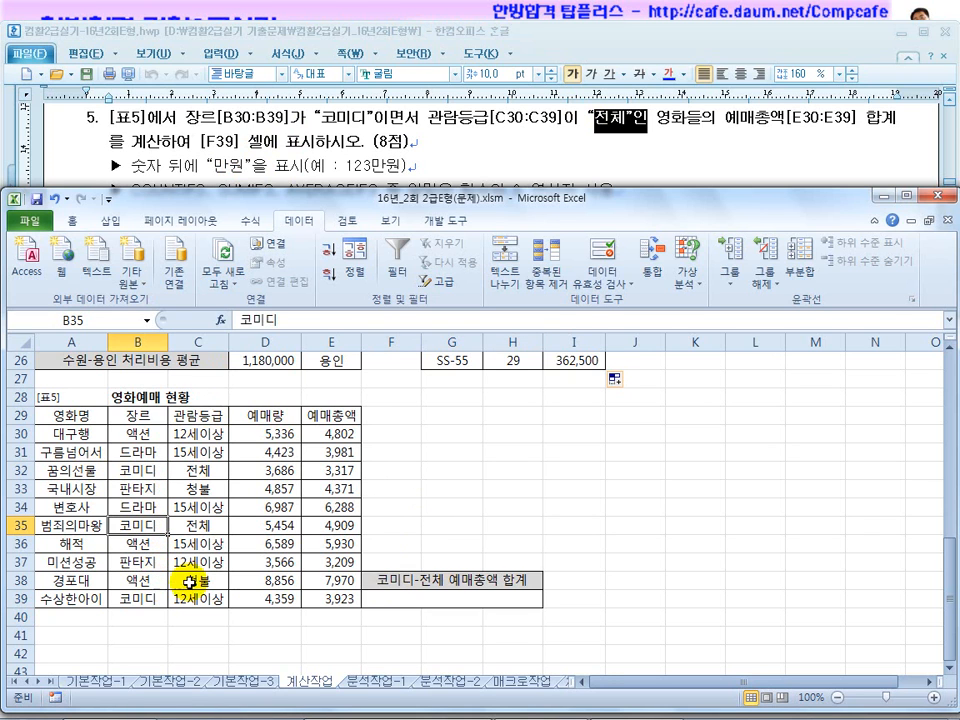
pyautogui.click(200, 471)
pyautogui.click(196, 576)
pyautogui.moveTo(138, 452); pyautogui.dragTo(140, 560)
pyautogui.moveTo(192, 452); pyautogui.dragTo(196, 515)
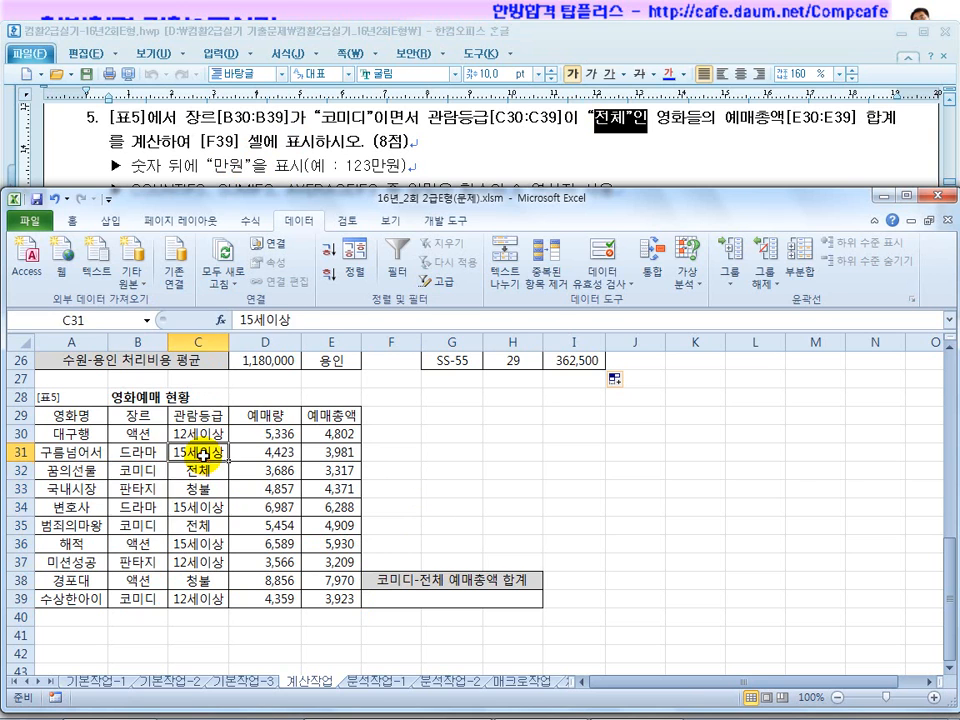
pyautogui.moveTo(140, 471); pyautogui.dragTo(200, 488)
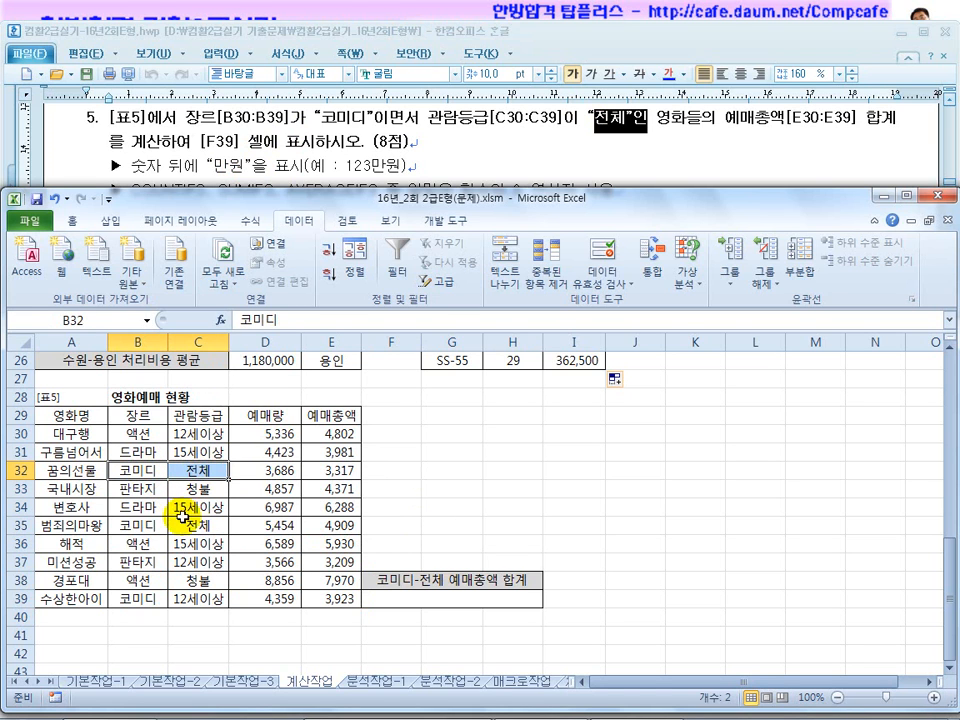
pyautogui.click(156, 528)
pyautogui.moveTo(156, 528); pyautogui.dragTo(212, 525)
pyautogui.moveTo(141, 600); pyautogui.dragTo(204, 600)
pyautogui.click(190, 528)
pyautogui.moveTo(190, 470); pyautogui.dragTo(163, 466)
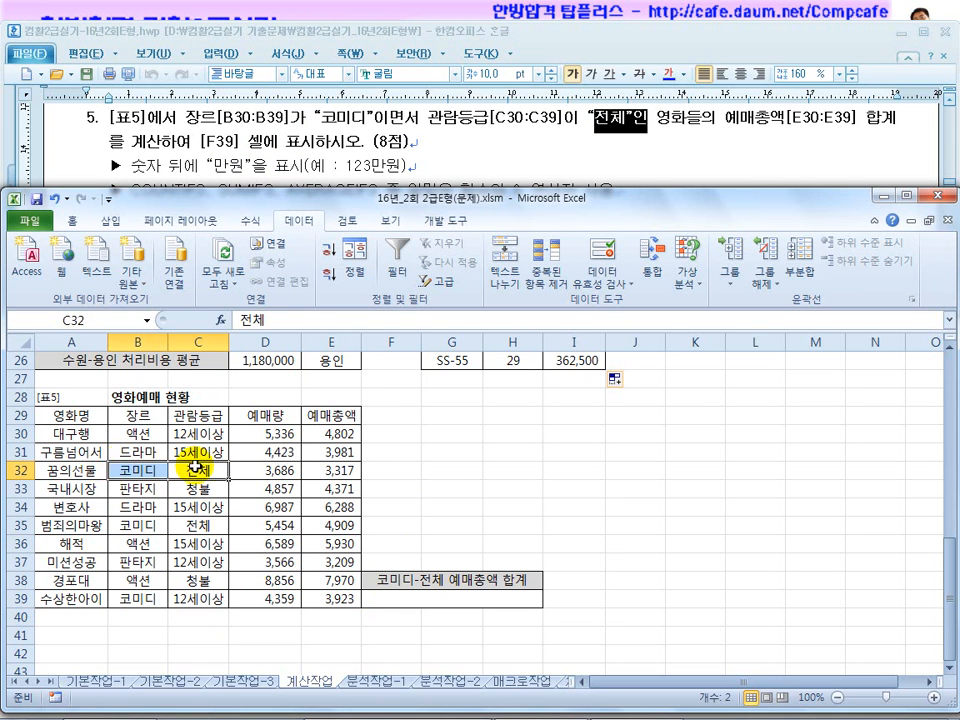
# Check question 5's conditions against the 예매총액 values in 표5 and review the functions it allows
pyautogui.click(471, 140)
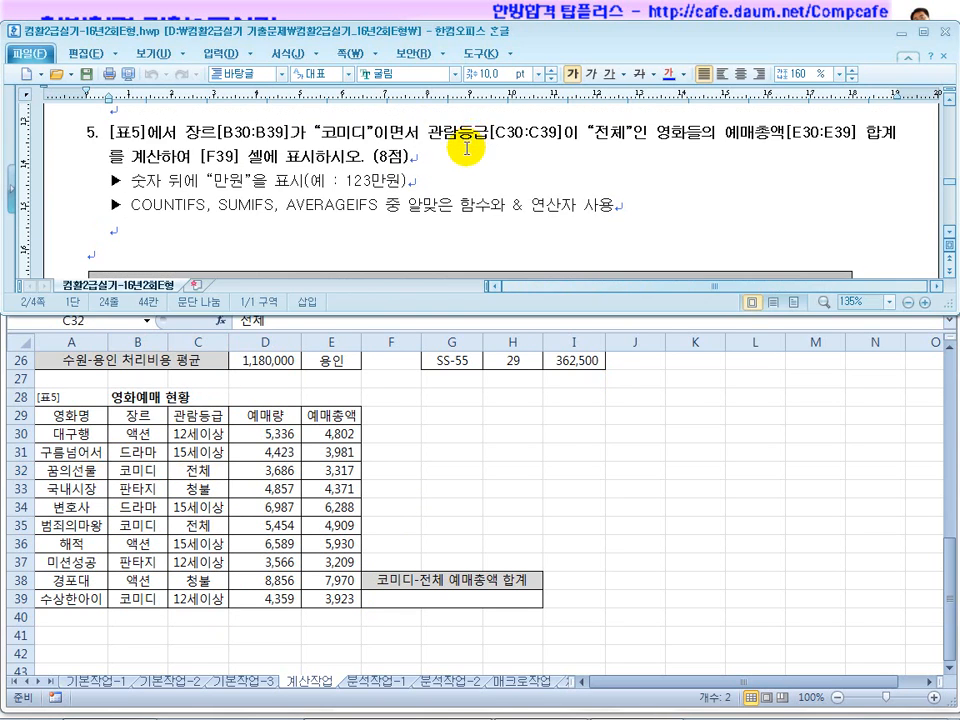
pyautogui.moveTo(136, 452); pyautogui.dragTo(135, 551)
pyautogui.moveTo(198, 452); pyautogui.dragTo(214, 553)
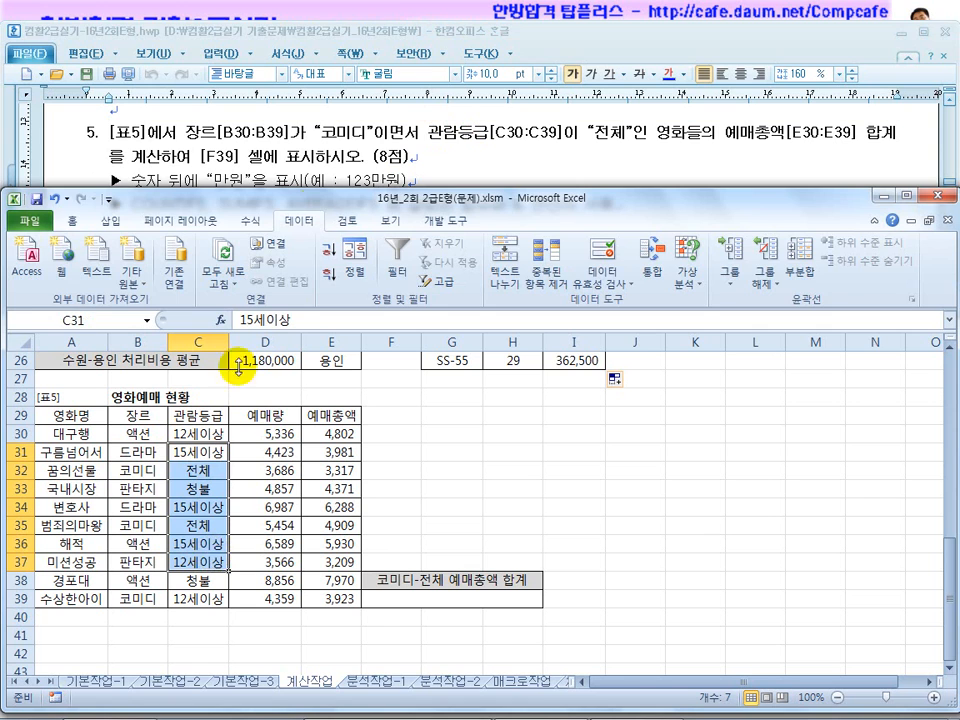
pyautogui.click(240, 123)
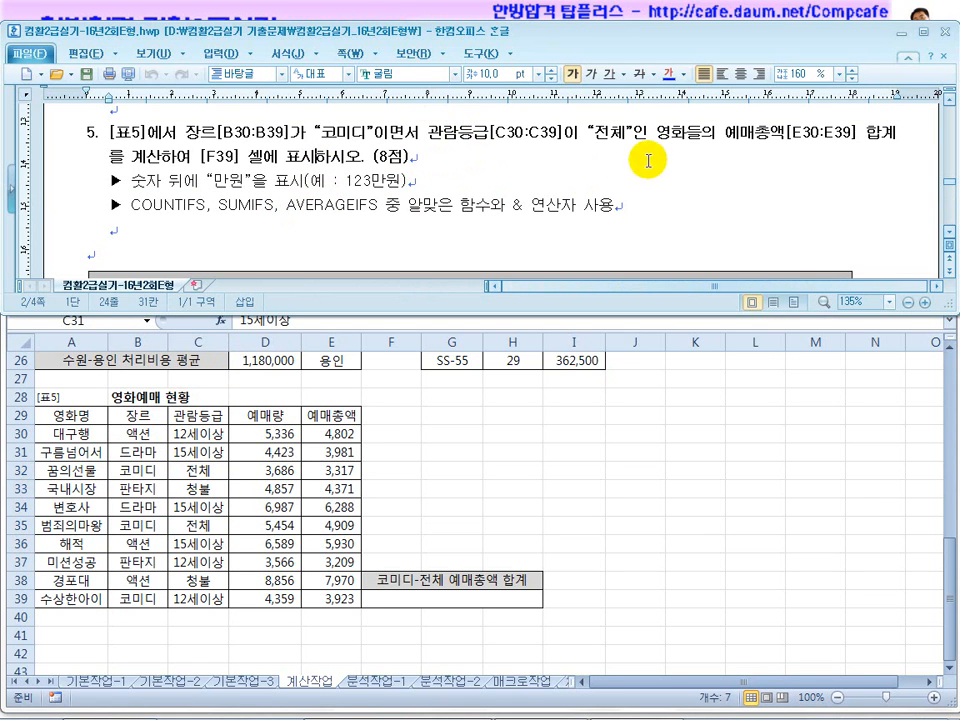
pyautogui.moveTo(756, 131); pyautogui.dragTo(801, 131)
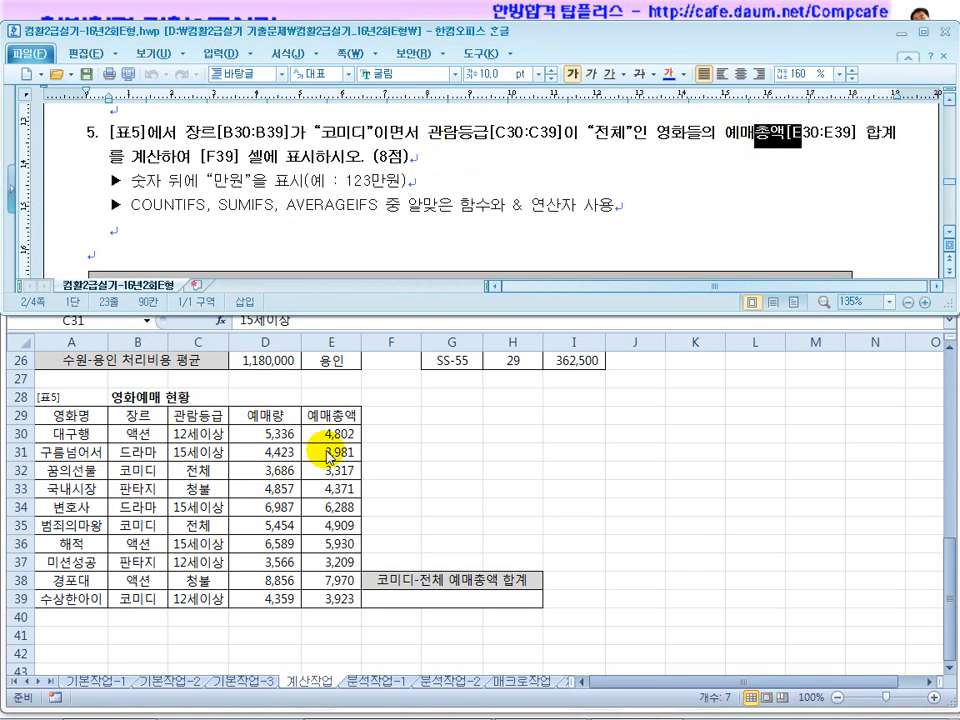
pyautogui.click(318, 460)
pyautogui.moveTo(330, 433); pyautogui.dragTo(343, 578)
pyautogui.moveTo(138, 477); pyautogui.dragTo(335, 470)
pyautogui.click(335, 470)
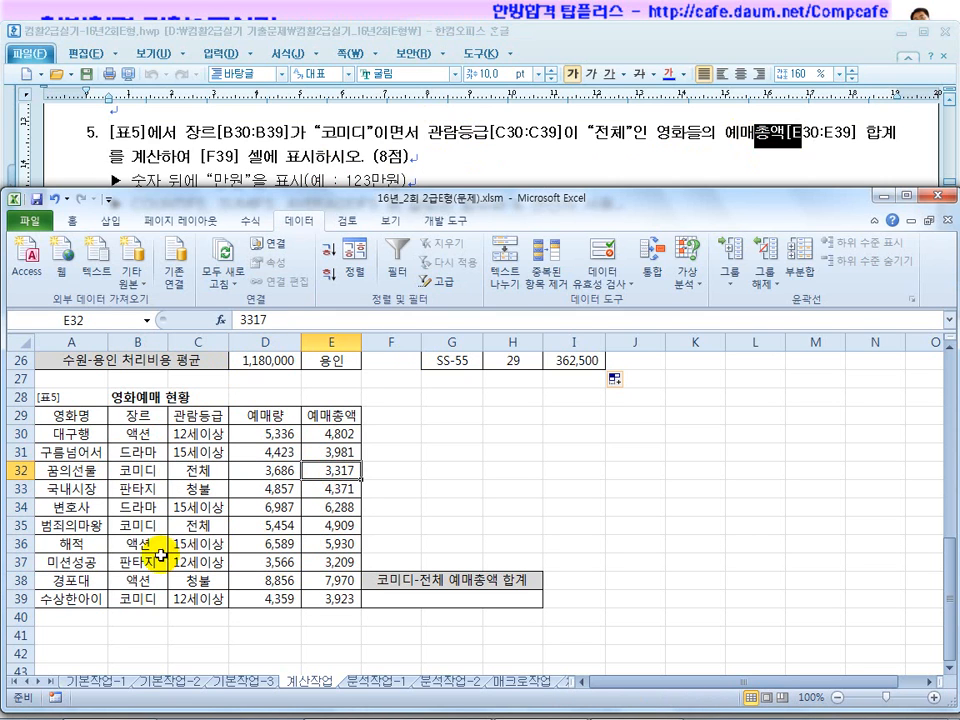
pyautogui.moveTo(135, 522); pyautogui.dragTo(357, 537)
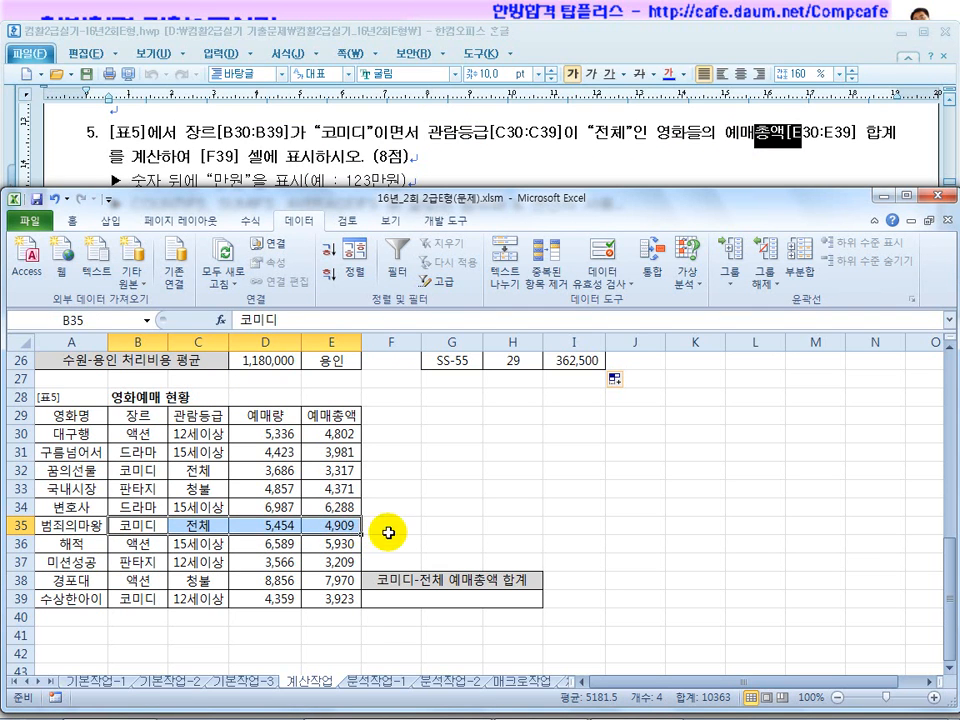
pyautogui.click(301, 175)
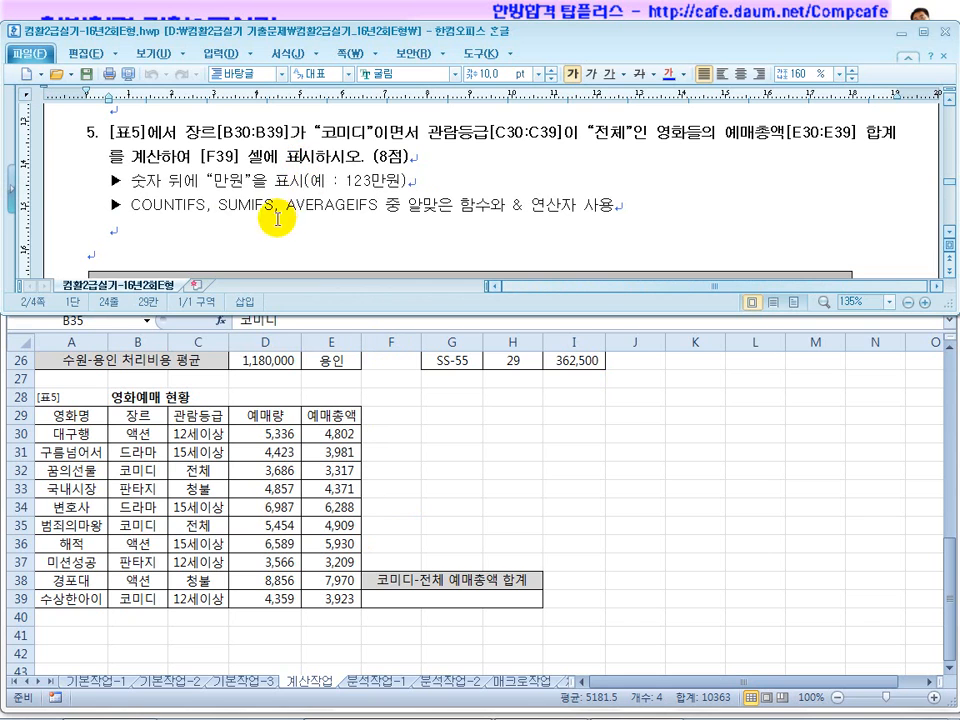
pyautogui.moveTo(213, 208); pyautogui.dragTo(368, 205)
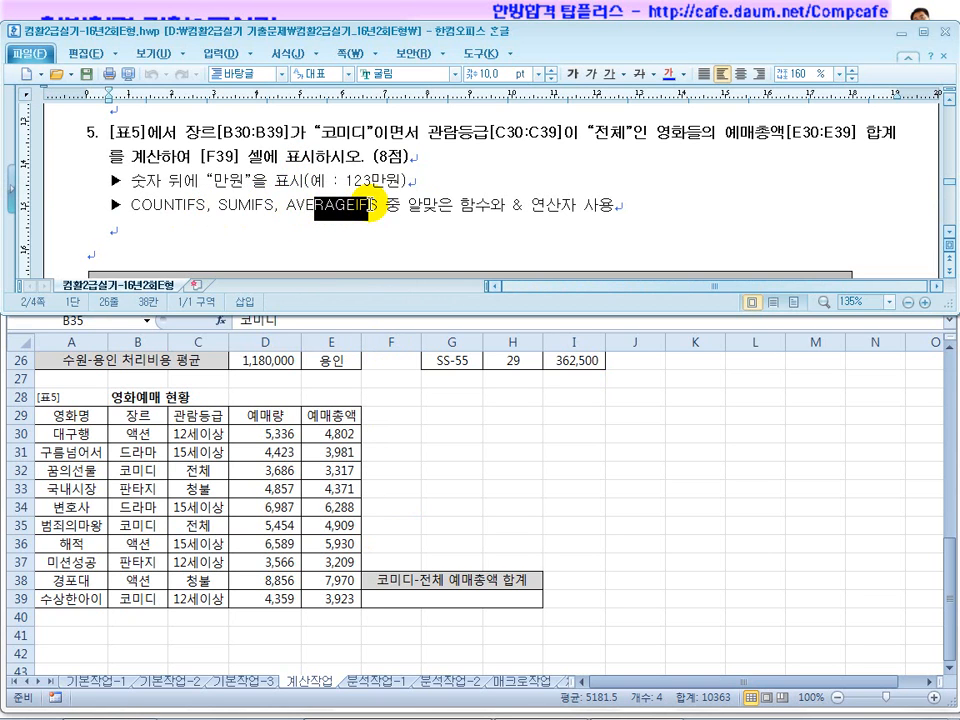
pyautogui.moveTo(195, 205); pyautogui.dragTo(158, 205)
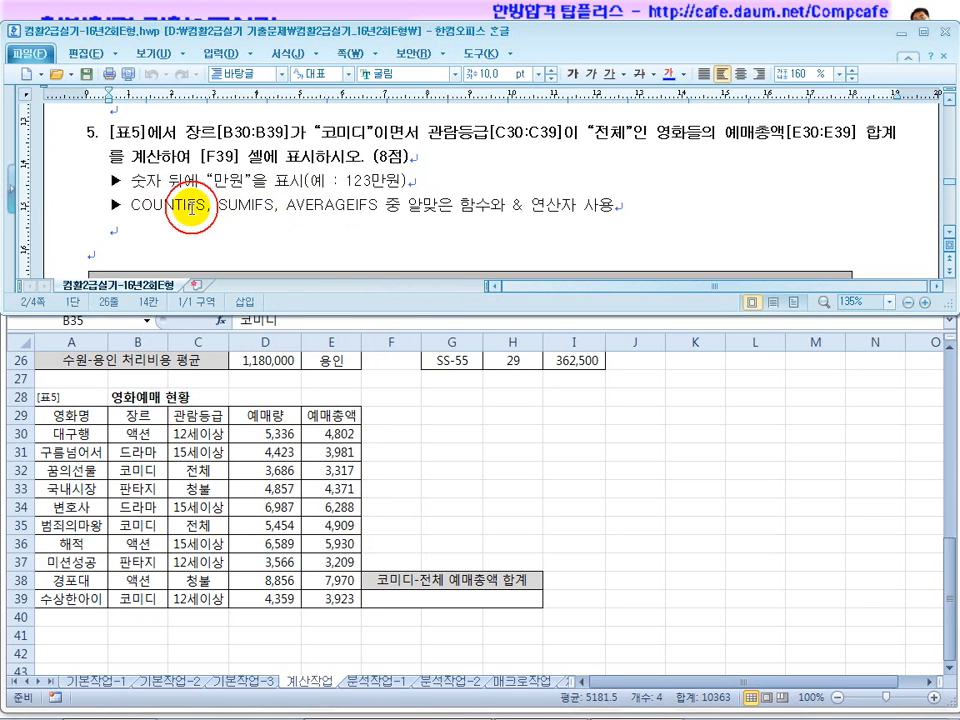
pyautogui.click(367, 208)
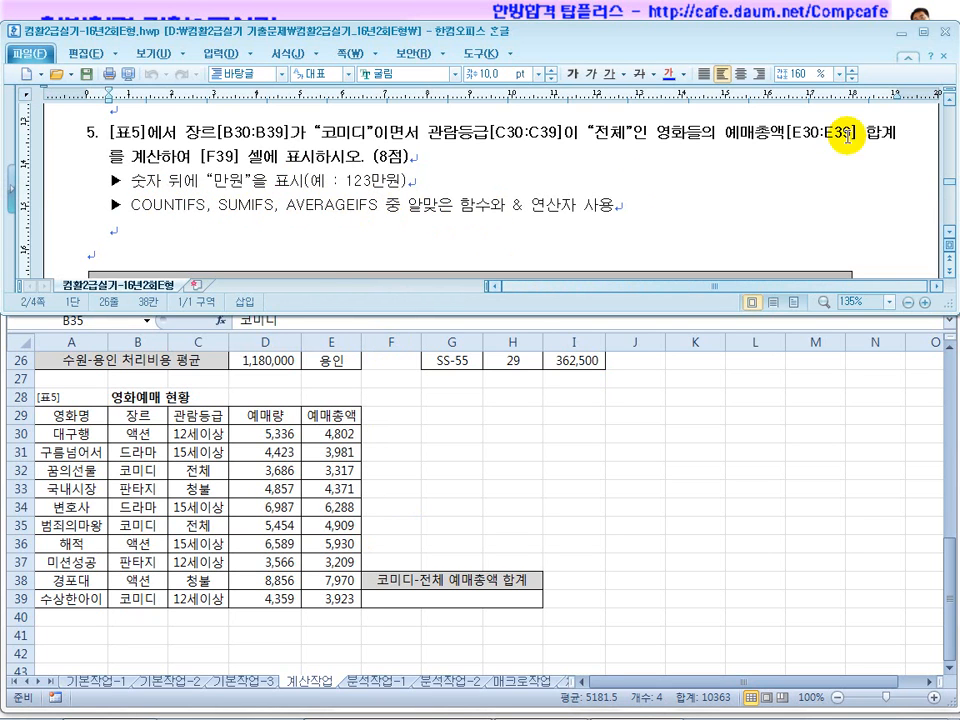
# Start a SUMIFS formula in F39 with the absolute range $E$30:$E$39 as the sum range
pyautogui.click(436, 597)
pyautogui.write('=sumifs')
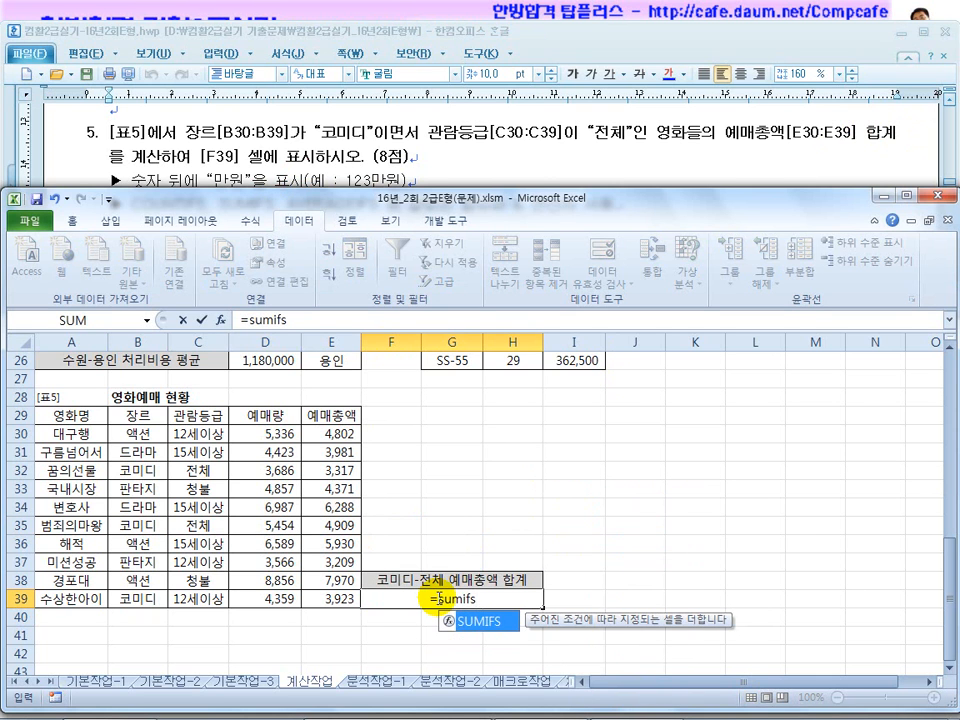
pyautogui.write('(')
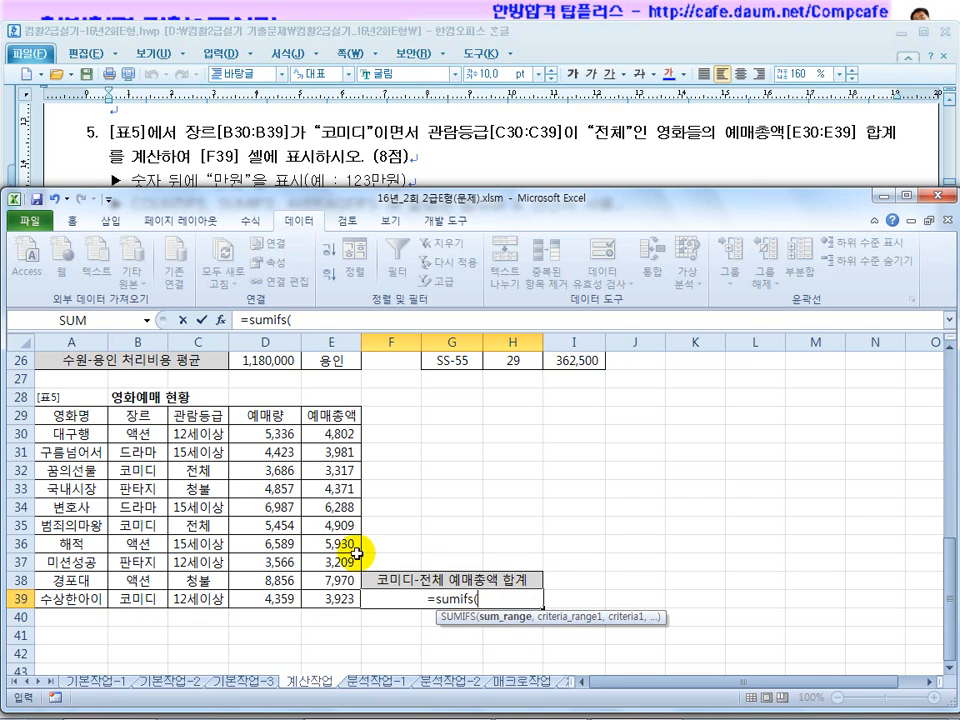
pyautogui.moveTo(330, 433); pyautogui.dragTo(332, 597)
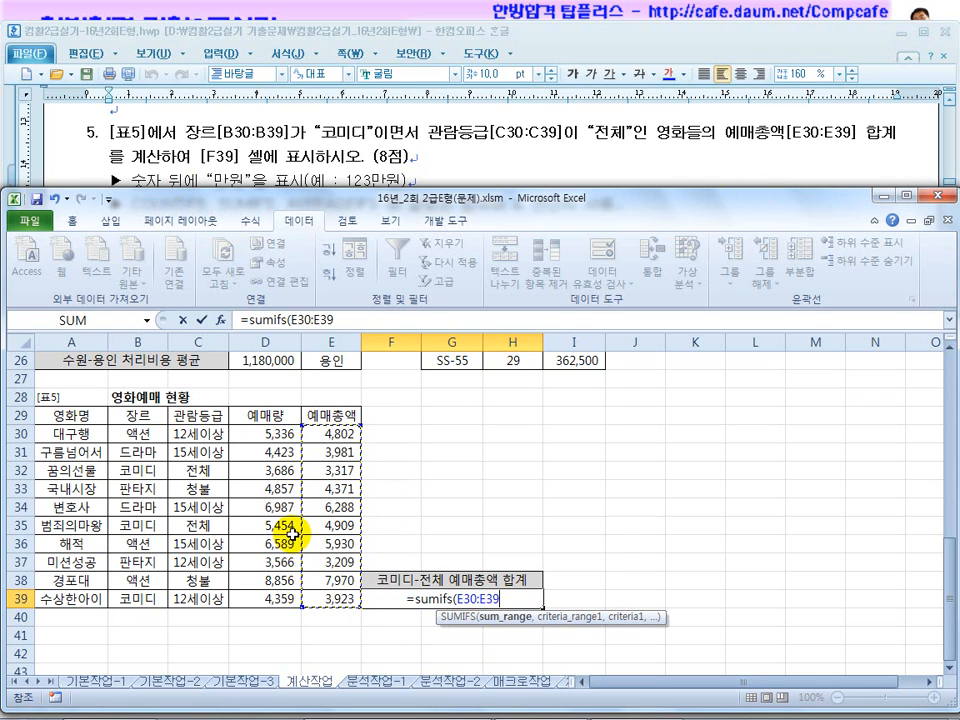
pyautogui.press('F4')
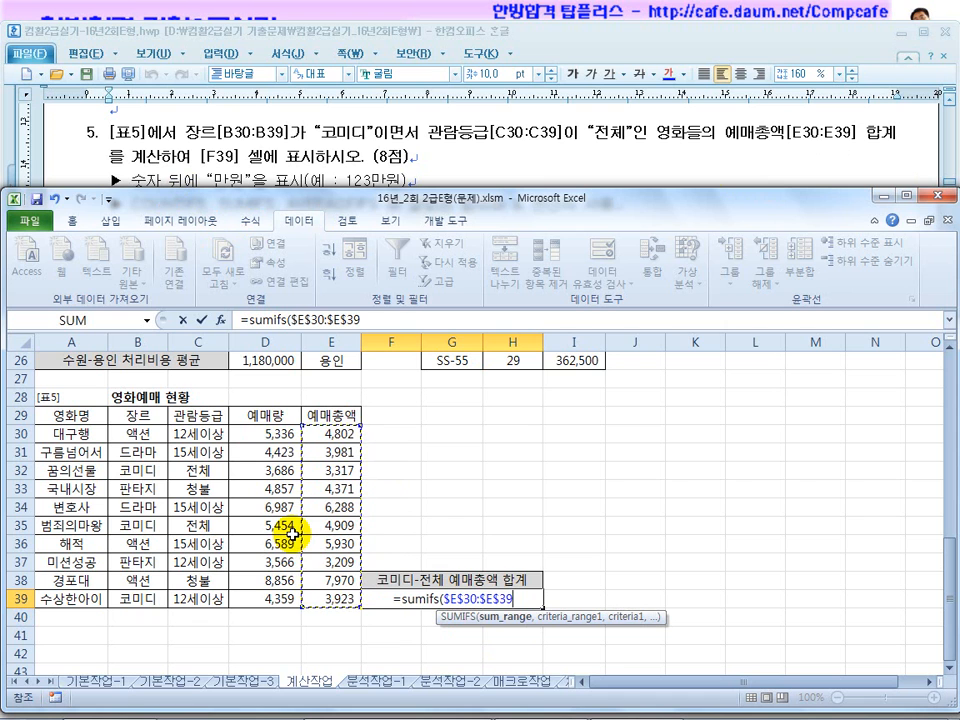
pyautogui.write(',')
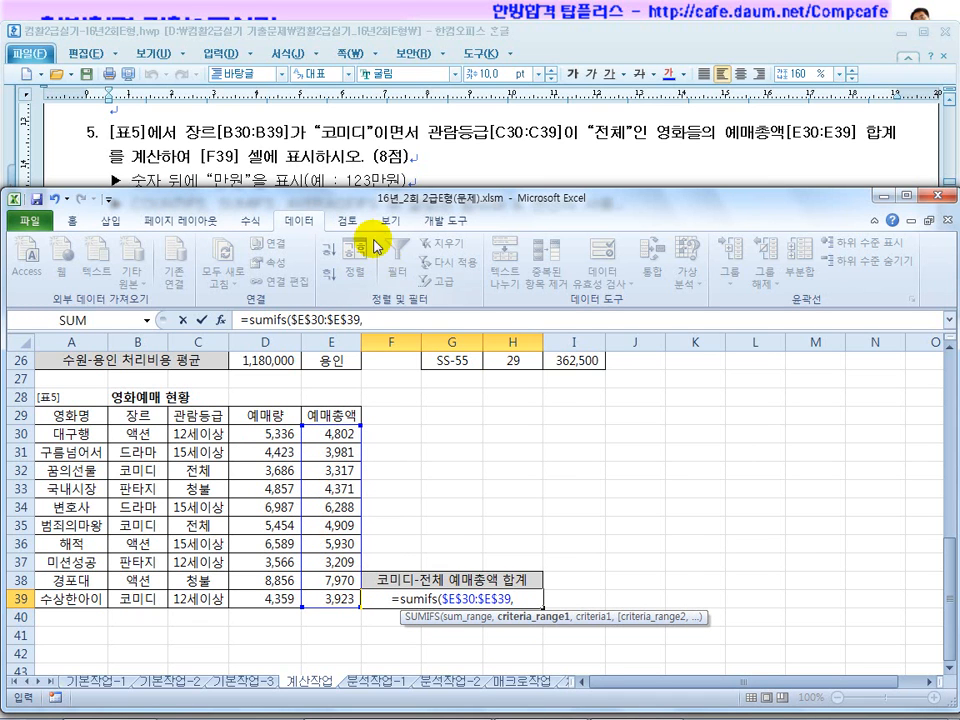
# Add the first condition to the SUMIFS formula: criteria range $B$30:$B$39 with criterion "코미디"
pyautogui.moveTo(122, 435); pyautogui.dragTo(146, 602)
pyautogui.press('F4')
pyautogui.write(',')
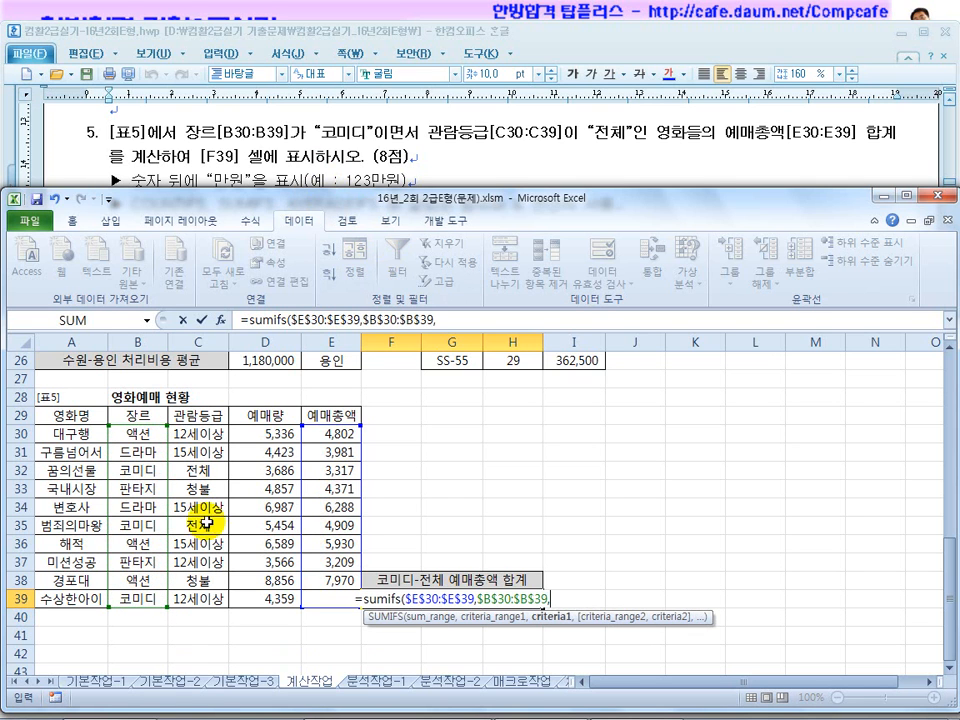
pyautogui.write('"",')
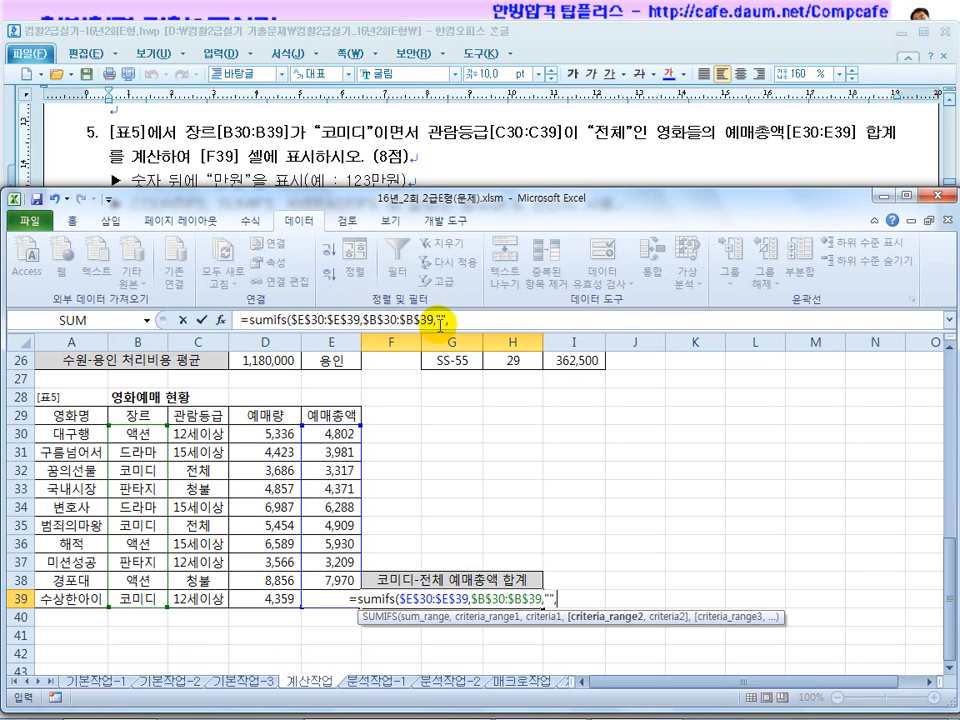
pyautogui.click(443, 318)
pyautogui.write(',')
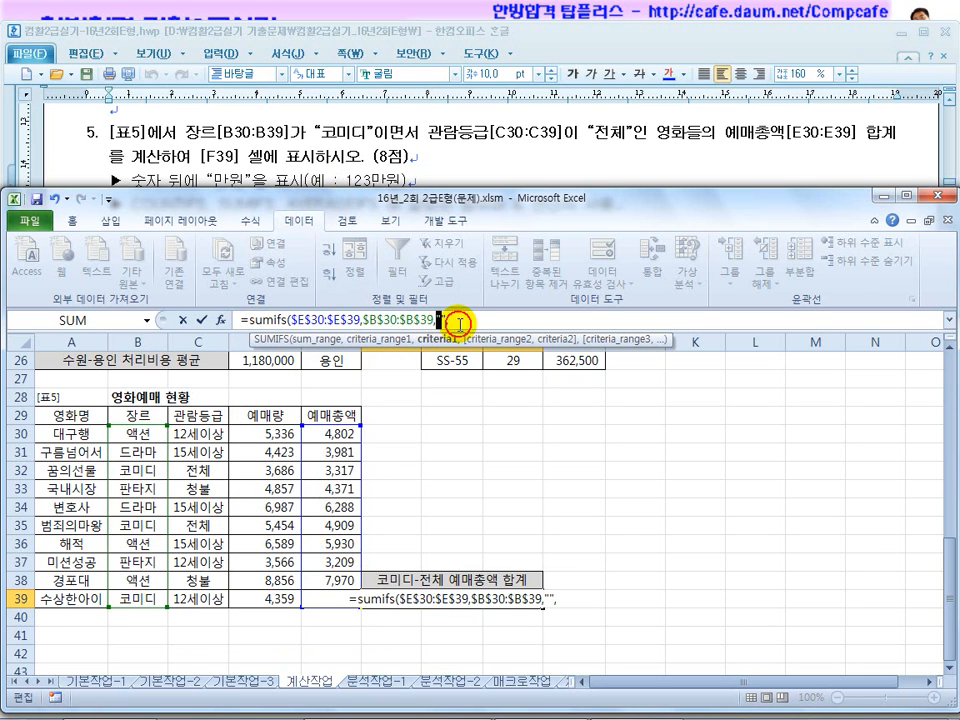
pyautogui.write('ㅋ')
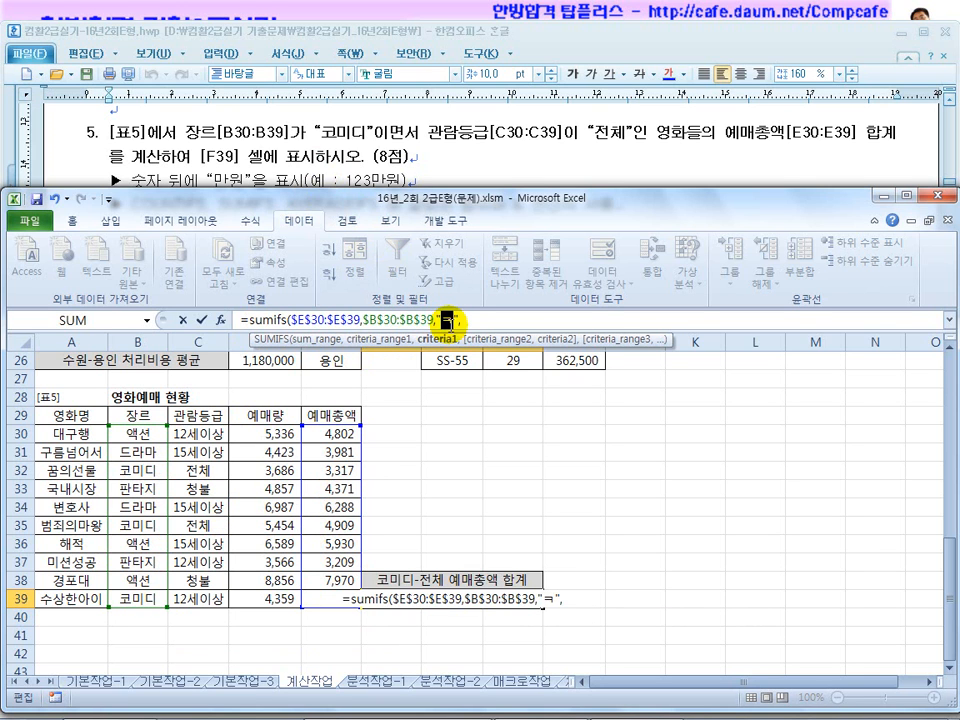
pyautogui.write('미디')
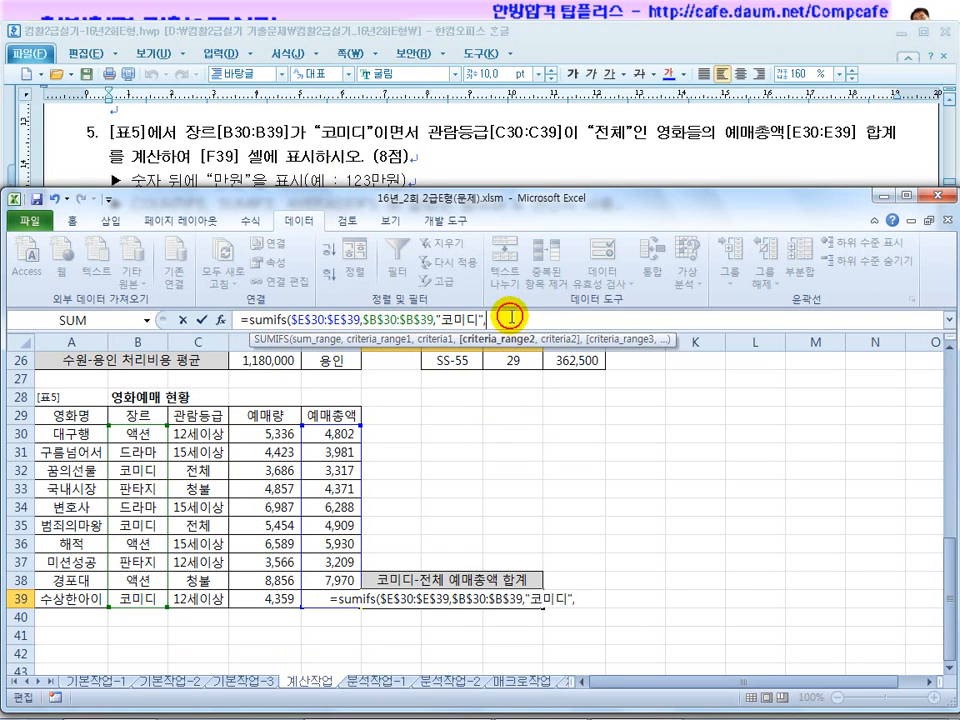
# Add the second condition, range $C$30:$C$39 with criterion "전체", and complete the SUMIFS formula in F39
pyautogui.click(208, 442)
pyautogui.moveTo(208, 442); pyautogui.dragTo(200, 598)
pyautogui.press('F4')
pyautogui.write(',')
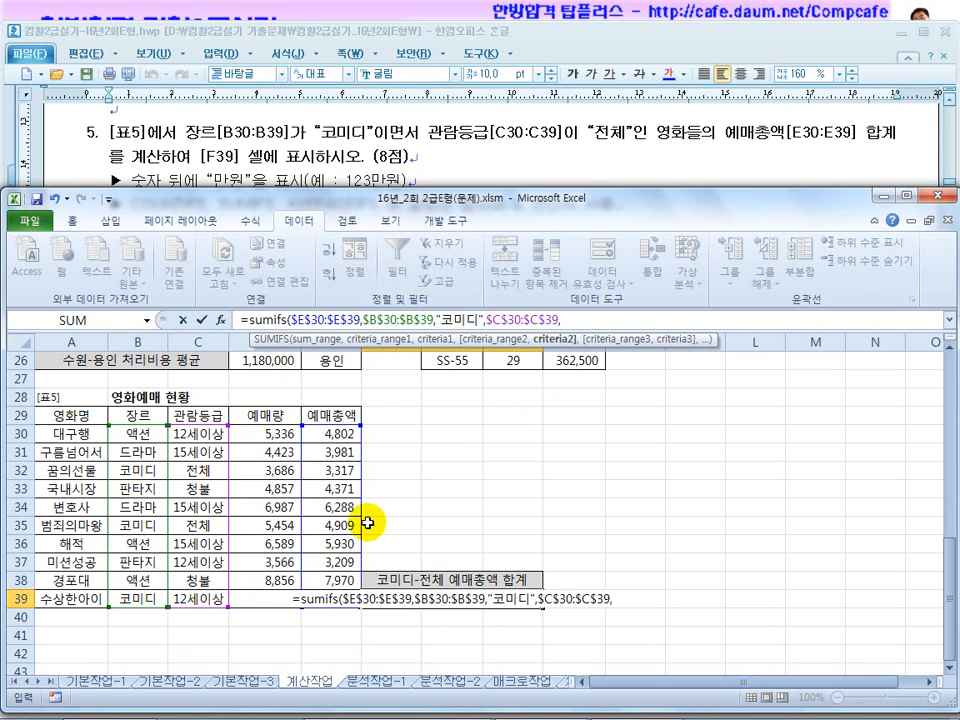
pyautogui.write('"")')
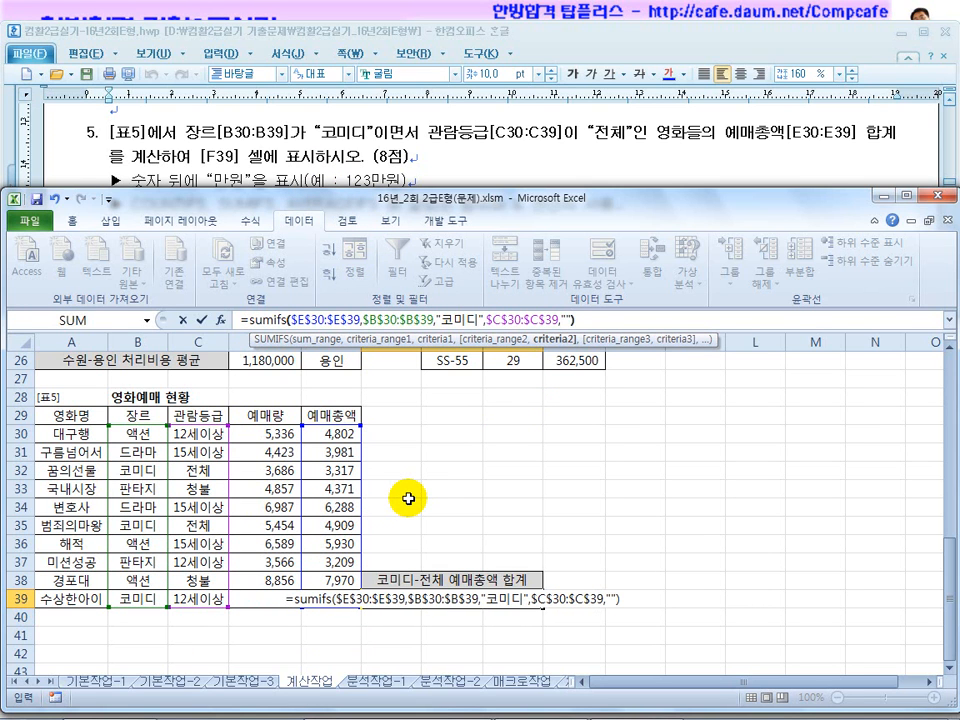
pyautogui.click(566, 320)
pyautogui.write('전ㅊ')
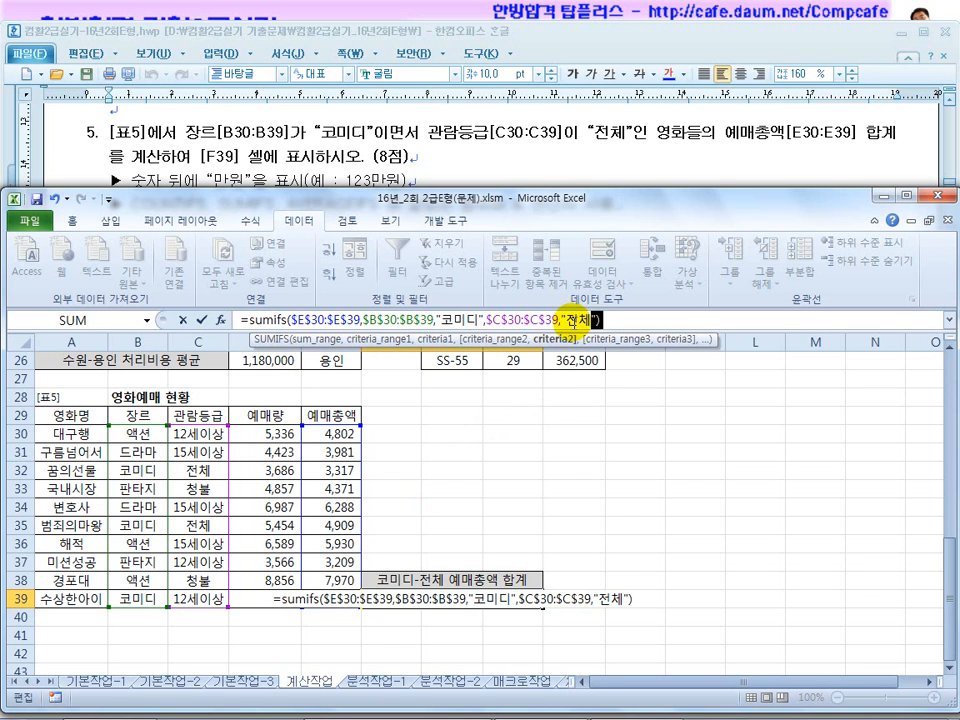
pyautogui.write('ㅔ')
pyautogui.press('Return')
pyautogui.click(484, 605)
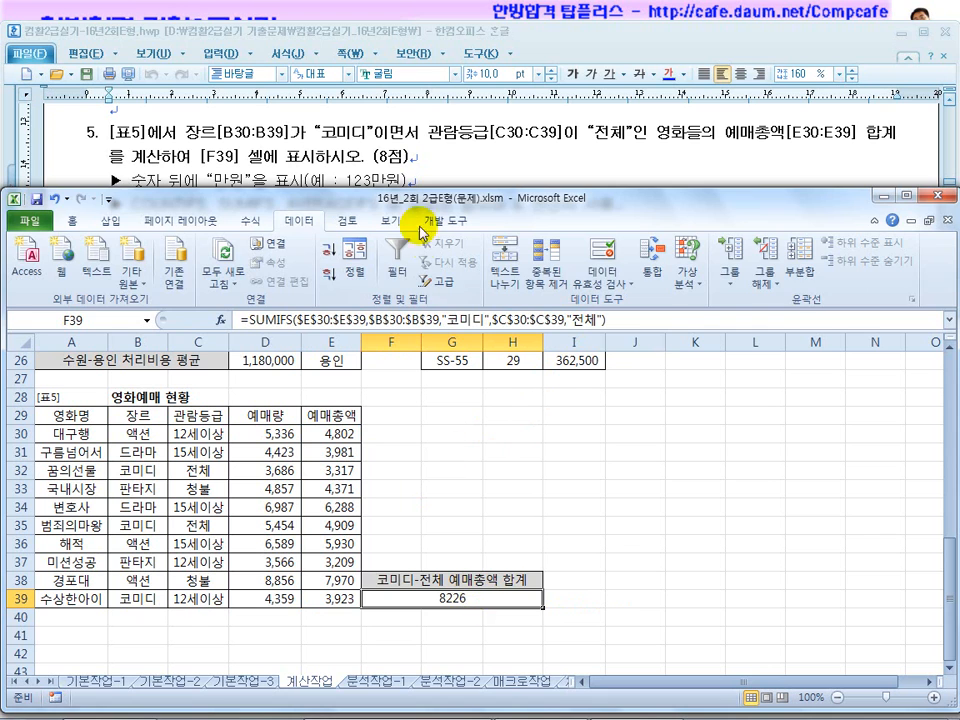
# Append &"만원" to the end of the SUMIFS formula in F39, following the question's unit requirement
pyautogui.click(443, 168)
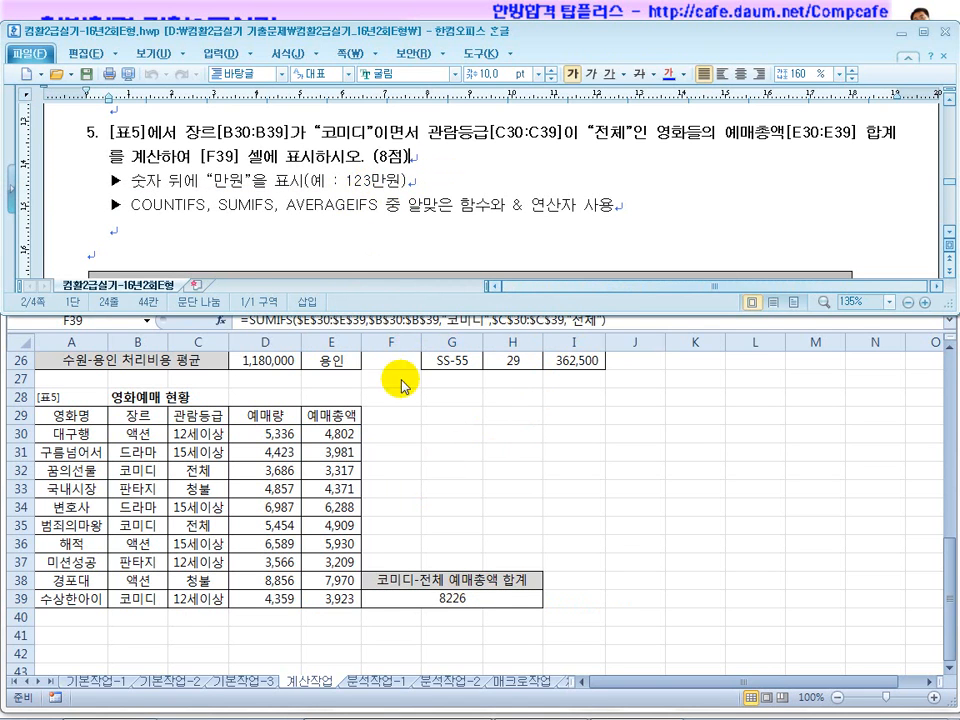
pyautogui.click(469, 590)
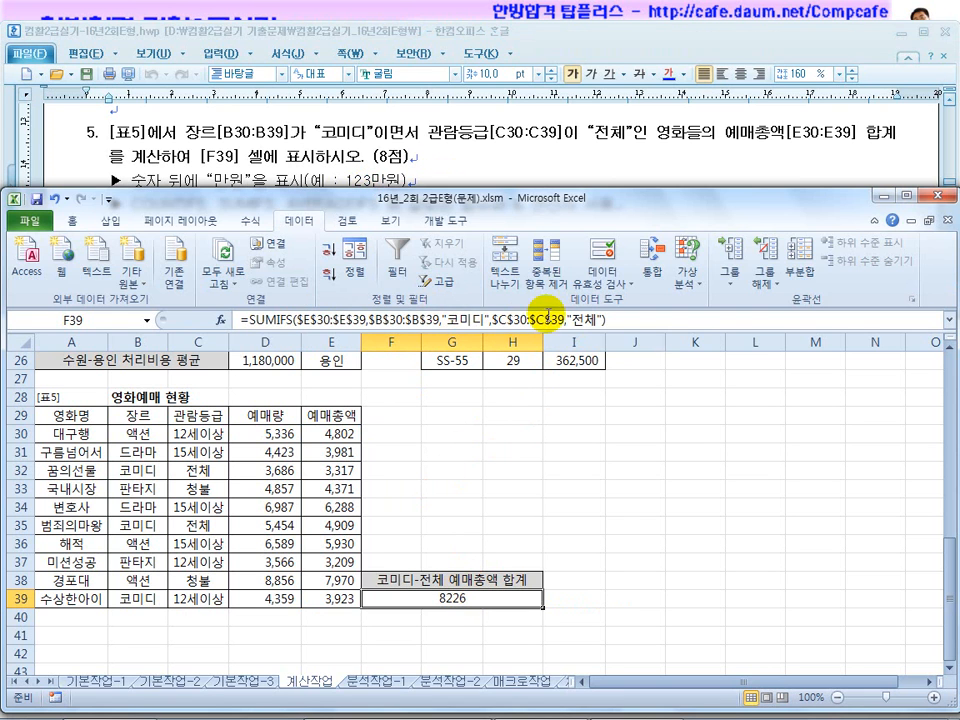
pyautogui.click(290, 168)
pyautogui.moveTo(557, 212); pyautogui.dragTo(490, 212)
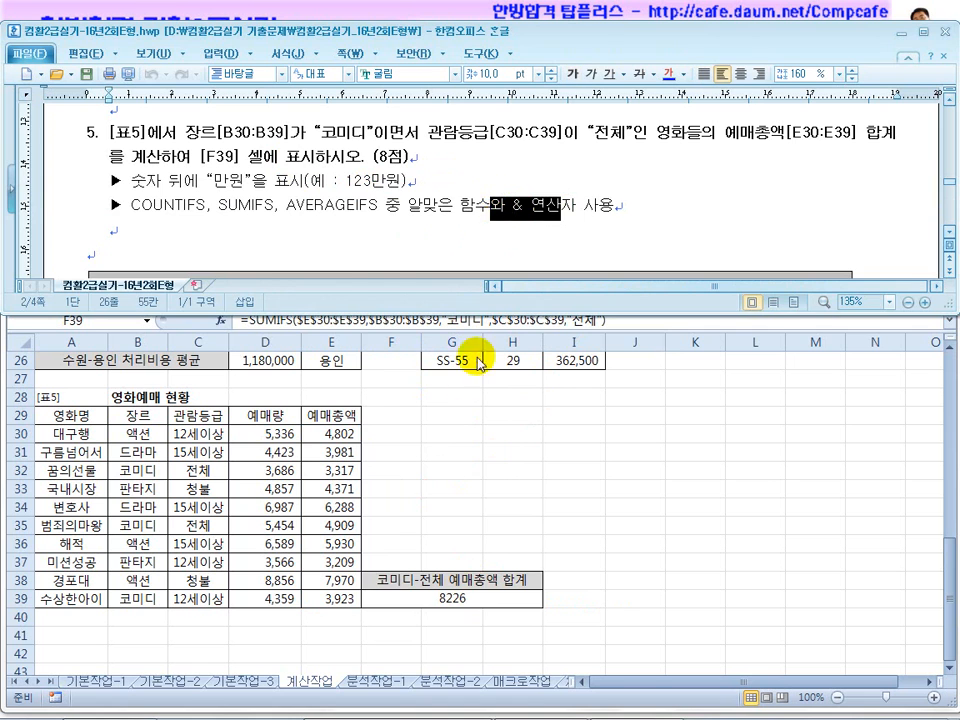
pyautogui.click(484, 600)
pyautogui.click(625, 321)
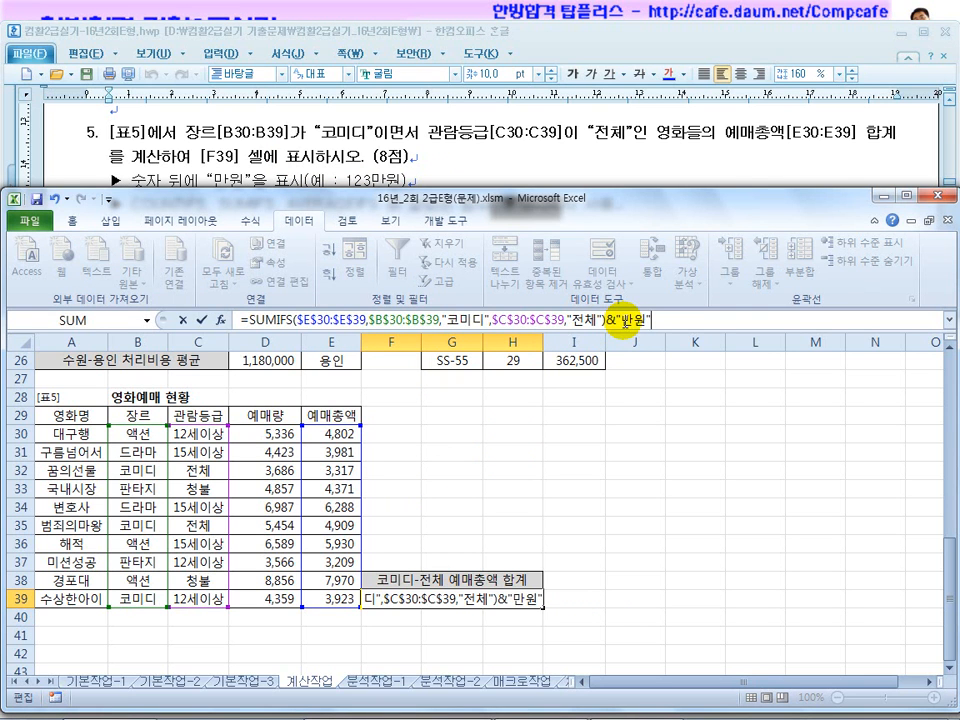
pyautogui.press('Return')
pyautogui.click(421, 606)
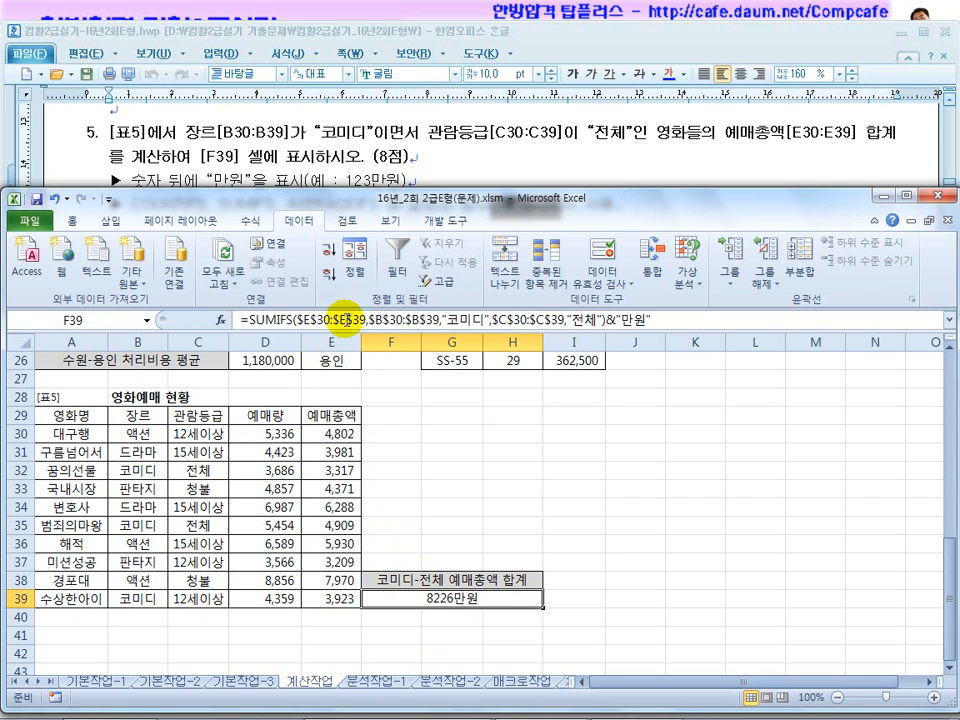
# Review the sum range argument $E$30:$E$39 in the SUMIFS formula in F39, keeping the formula as it is
pyautogui.click(366, 318)
pyautogui.moveTo(366, 318); pyautogui.dragTo(297, 318)
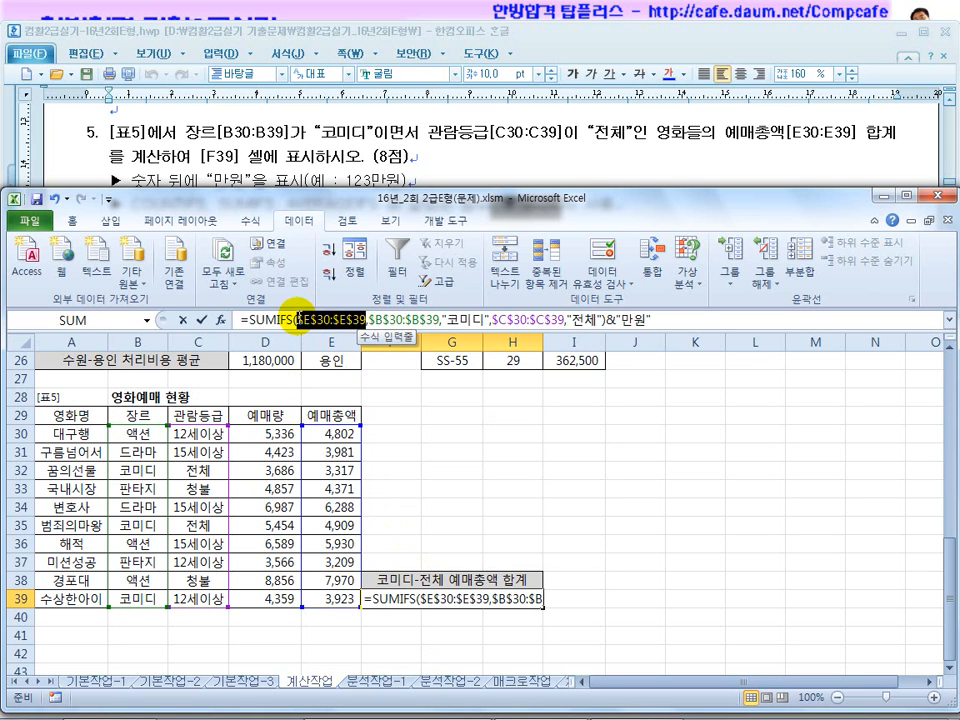
pyautogui.moveTo(298, 318); pyautogui.dragTo(299, 318)
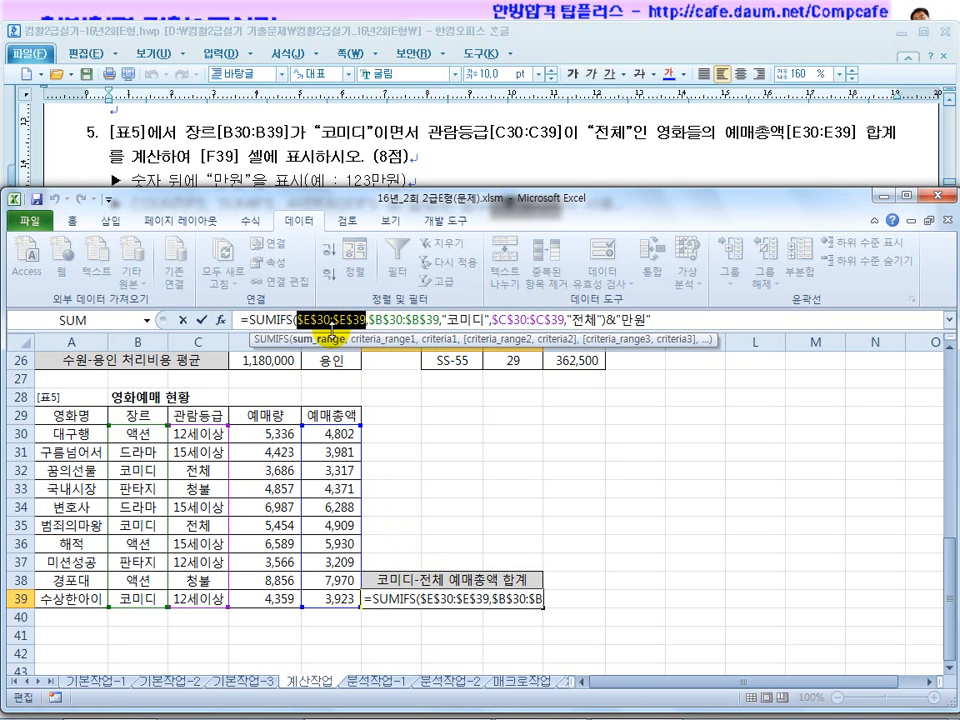
pyautogui.hotkey('ctrl', 'Return')
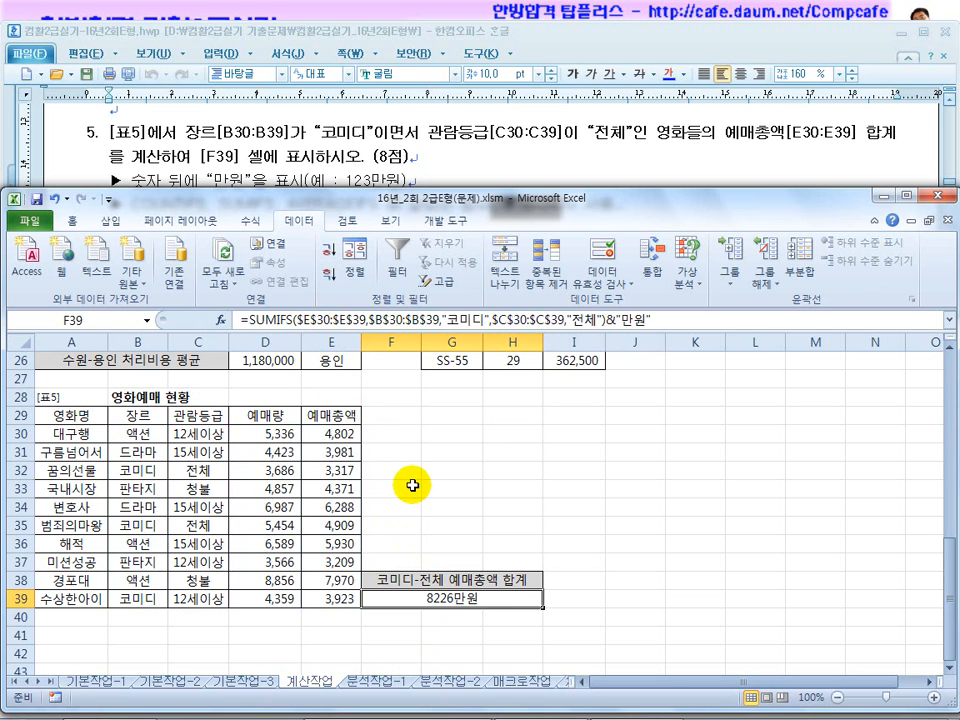
pyautogui.click(405, 487)
# Open the 분석작업-1 sheet and find its pivot table instructions under 문제3 in the Hangul document
pyautogui.click(381, 680)
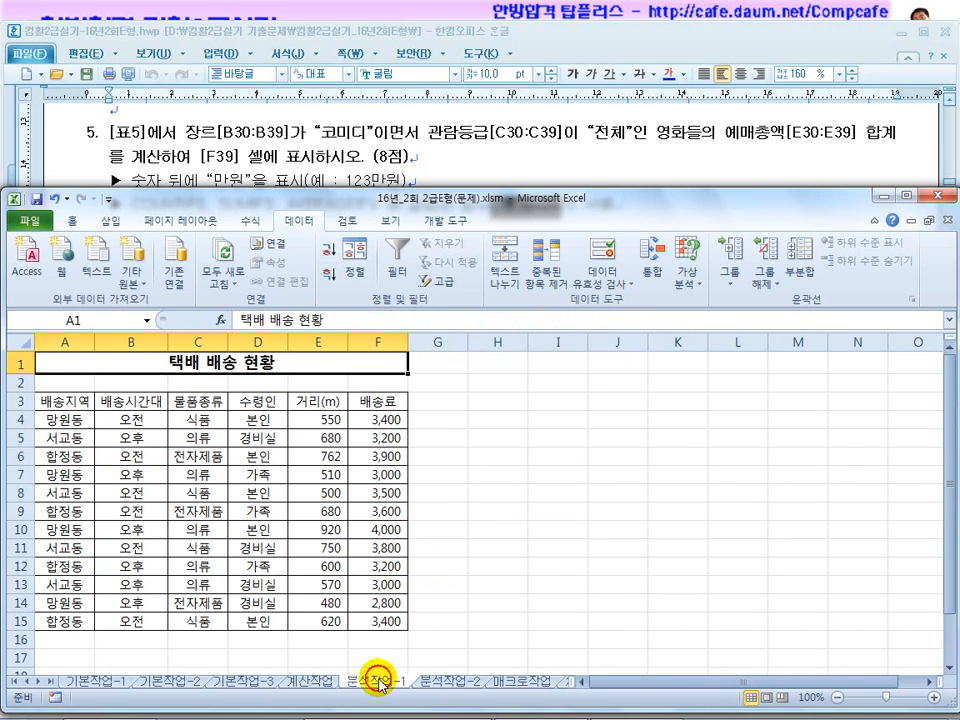
pyautogui.click(499, 557)
pyautogui.click(444, 143)
pyautogui.scroll(-5, 444, 143)
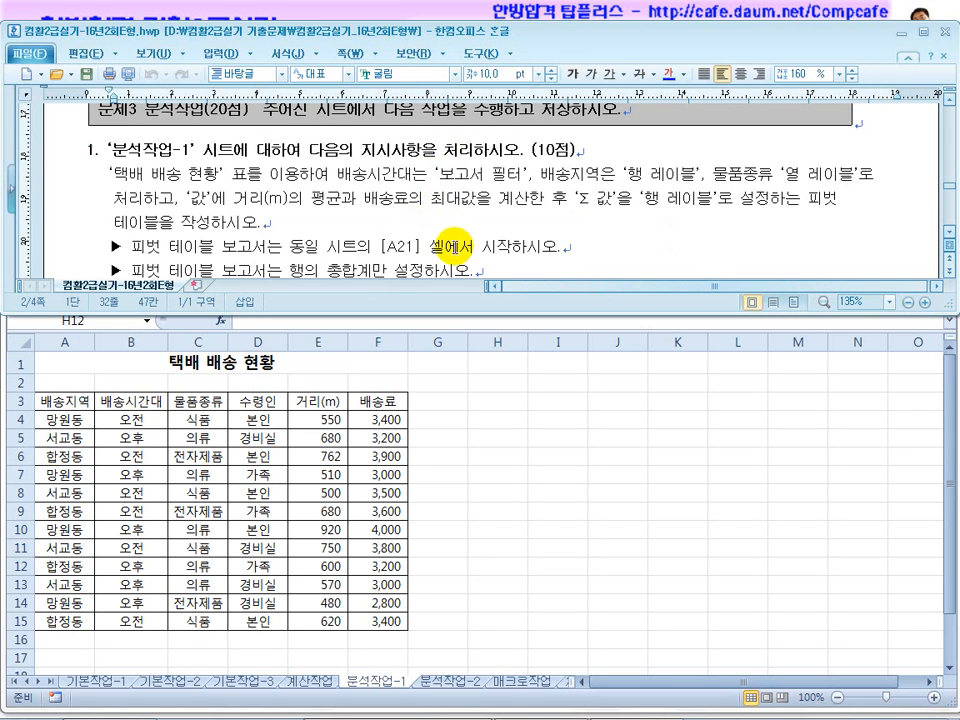
pyautogui.click(950, 236)
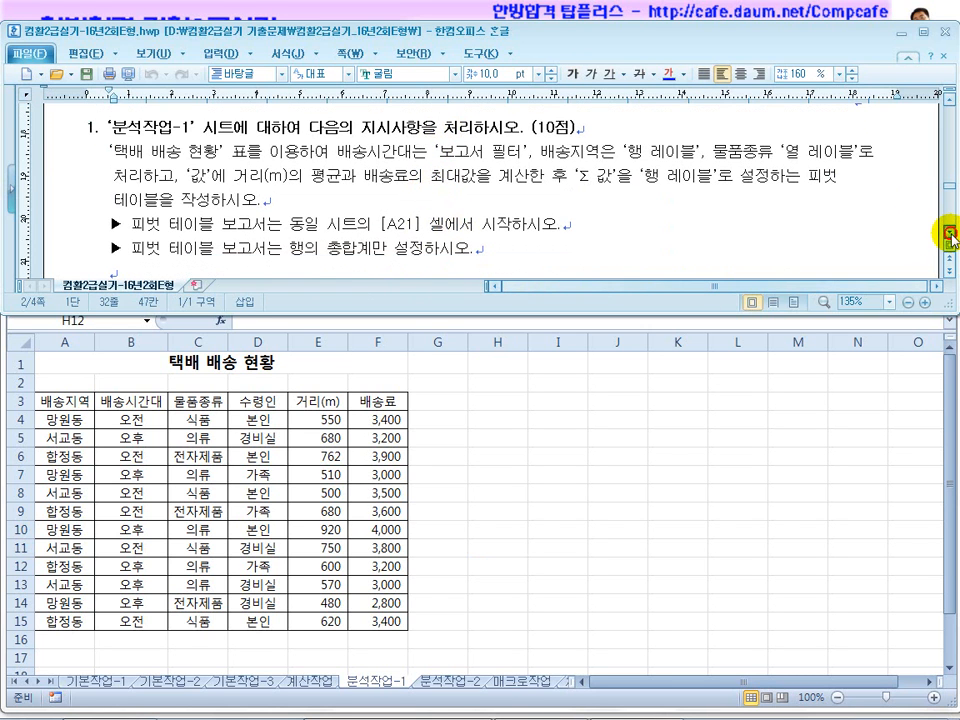
pyautogui.click(478, 507)
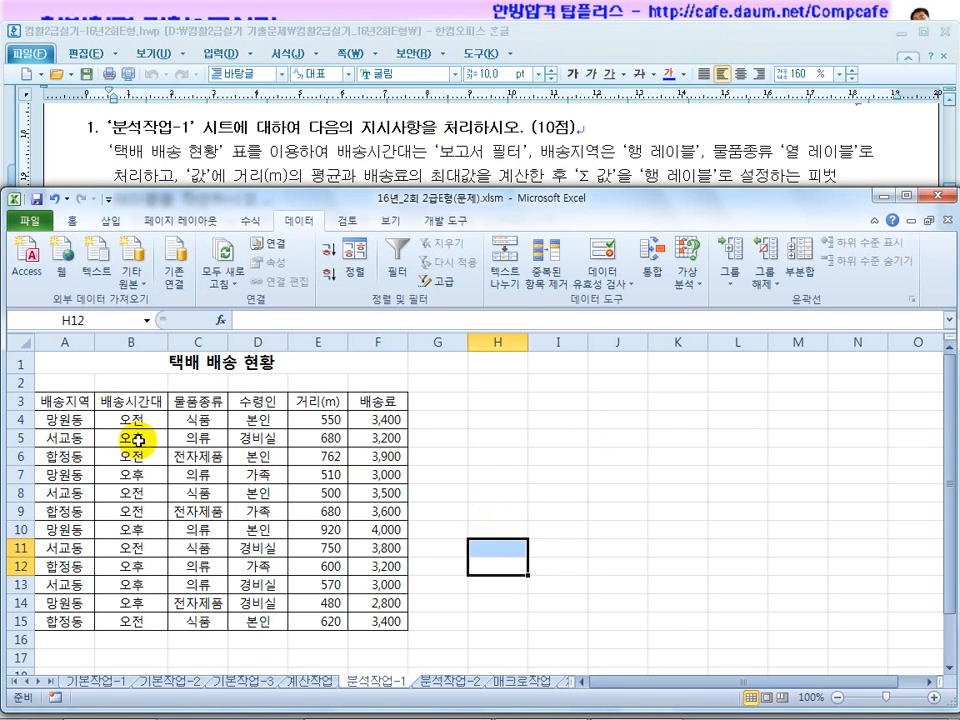
# Start creating a pivot table from the 택배 배송 현황 data range A3:F15
pyautogui.moveTo(60, 403); pyautogui.dragTo(356, 628)
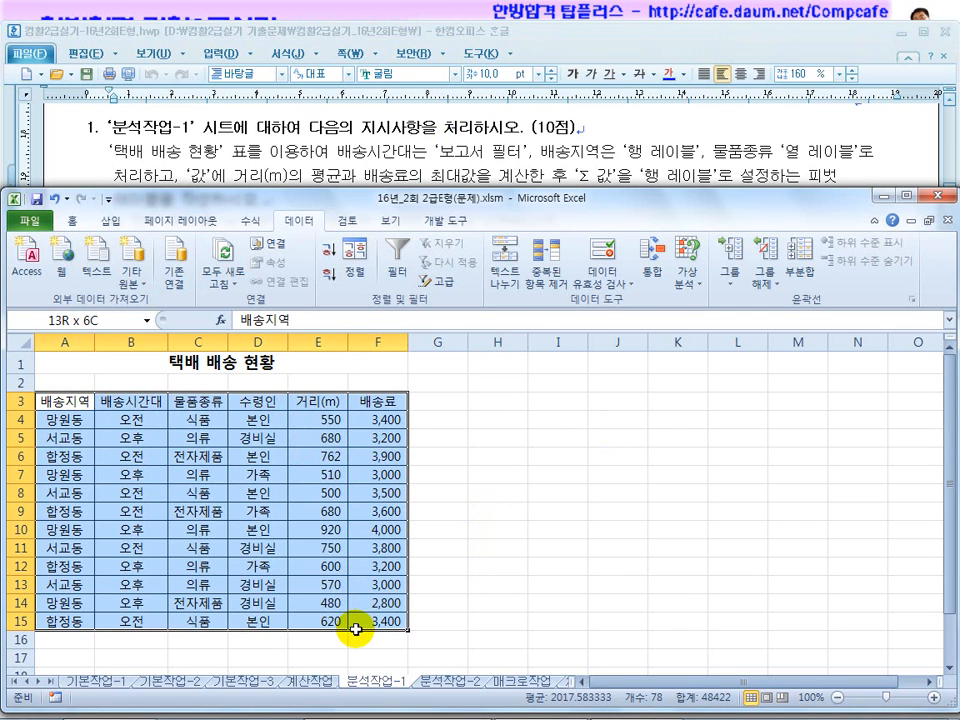
pyautogui.click(256, 510)
pyautogui.click(318, 473)
pyautogui.click(325, 548)
pyautogui.moveTo(72, 401); pyautogui.dragTo(364, 621)
pyautogui.click(110, 219)
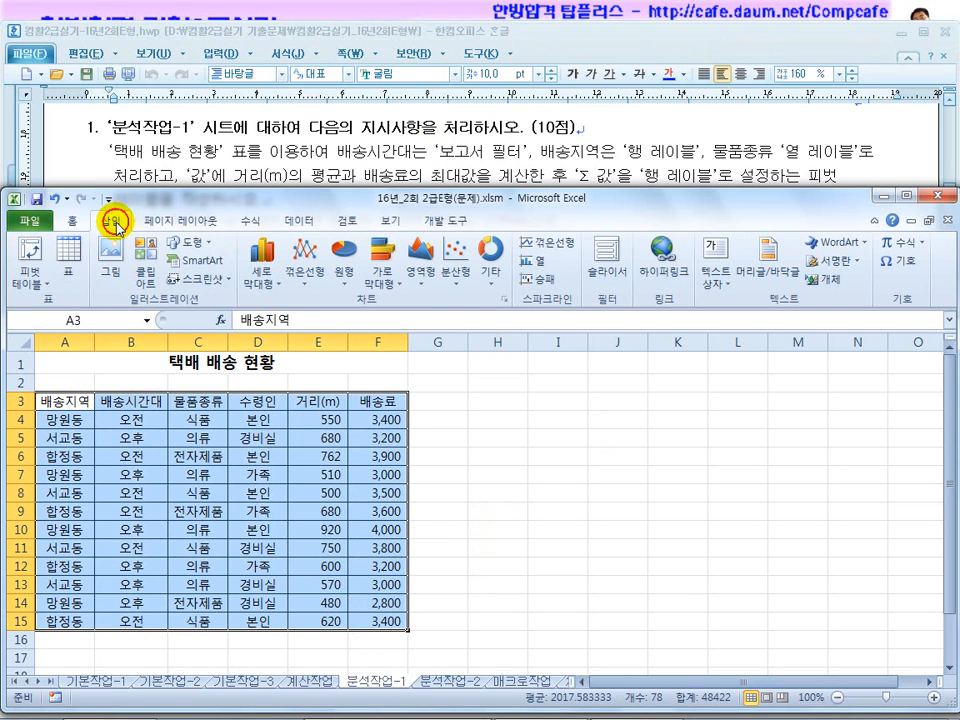
pyautogui.click(29, 254)
# Check the required start cell in the instructions and place the pivot table on the existing worksheet at A21
pyautogui.click(449, 150)
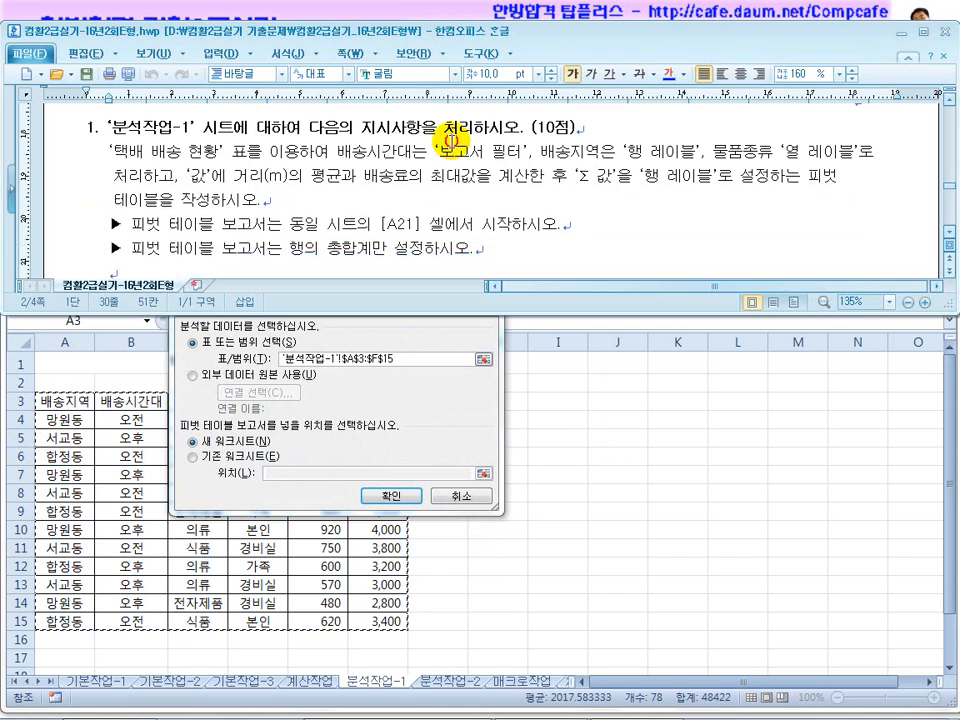
pyautogui.scroll(1, 440, 170)
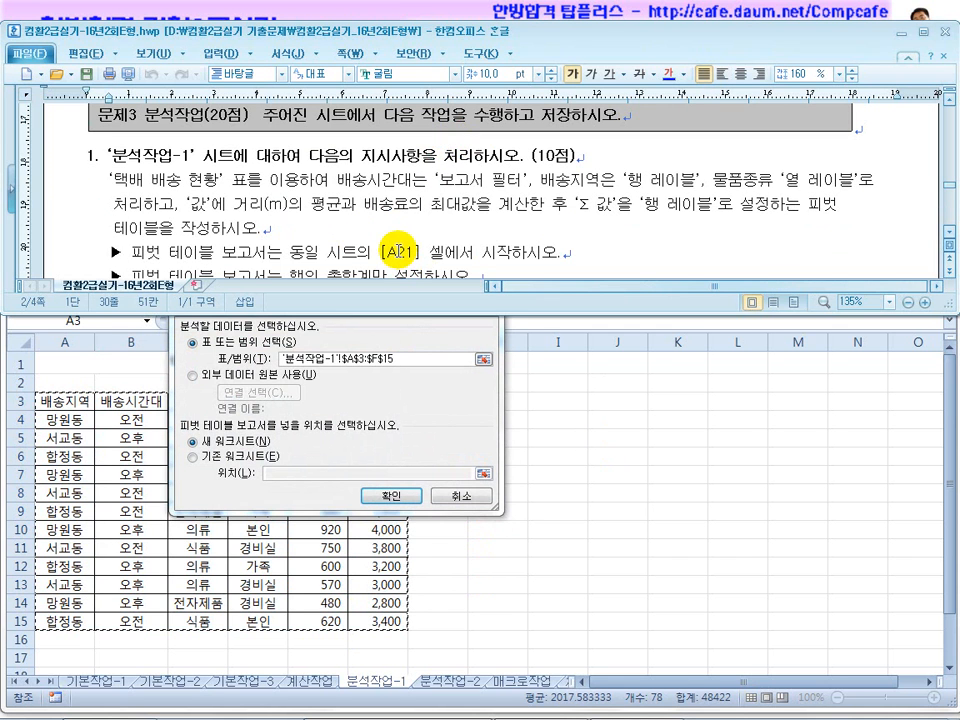
pyautogui.moveTo(398, 249); pyautogui.dragTo(313, 251)
pyautogui.click(318, 405)
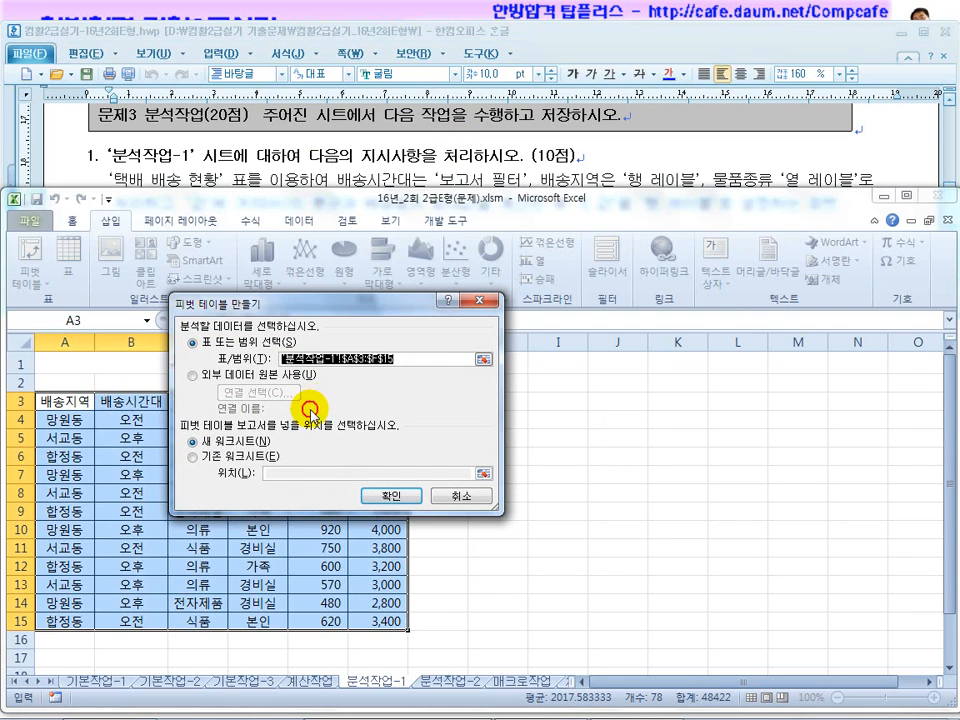
pyautogui.click(230, 456)
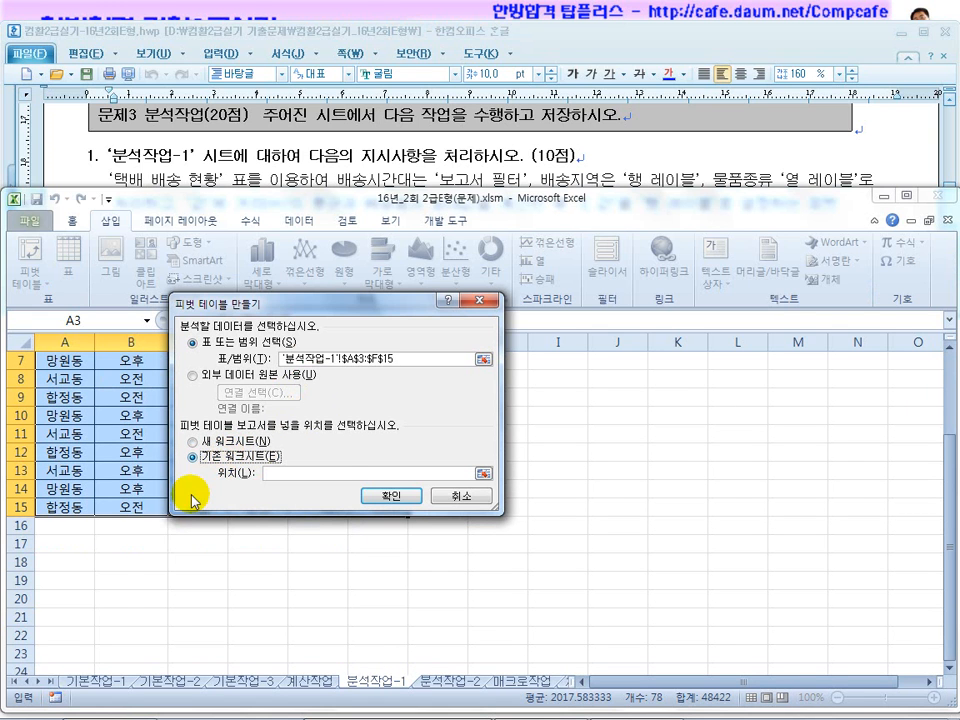
pyautogui.click(65, 623)
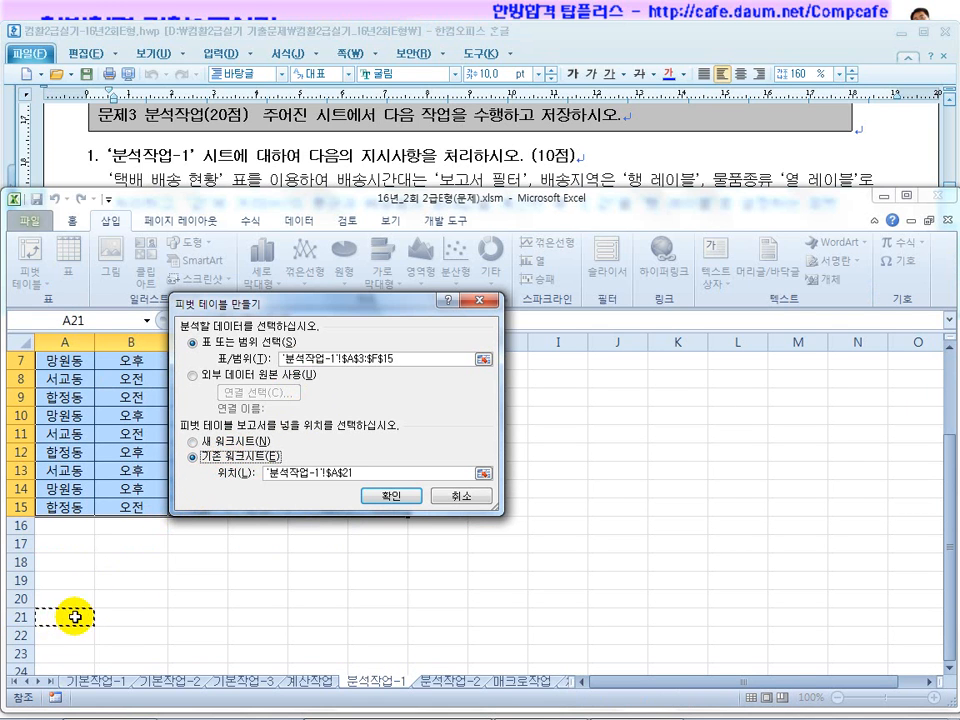
pyautogui.click(397, 496)
# Move the empty pivot table to A19, and return it to A21 on the same sheet
pyautogui.scroll(-2, 315, 516)
pyautogui.click(130, 563)
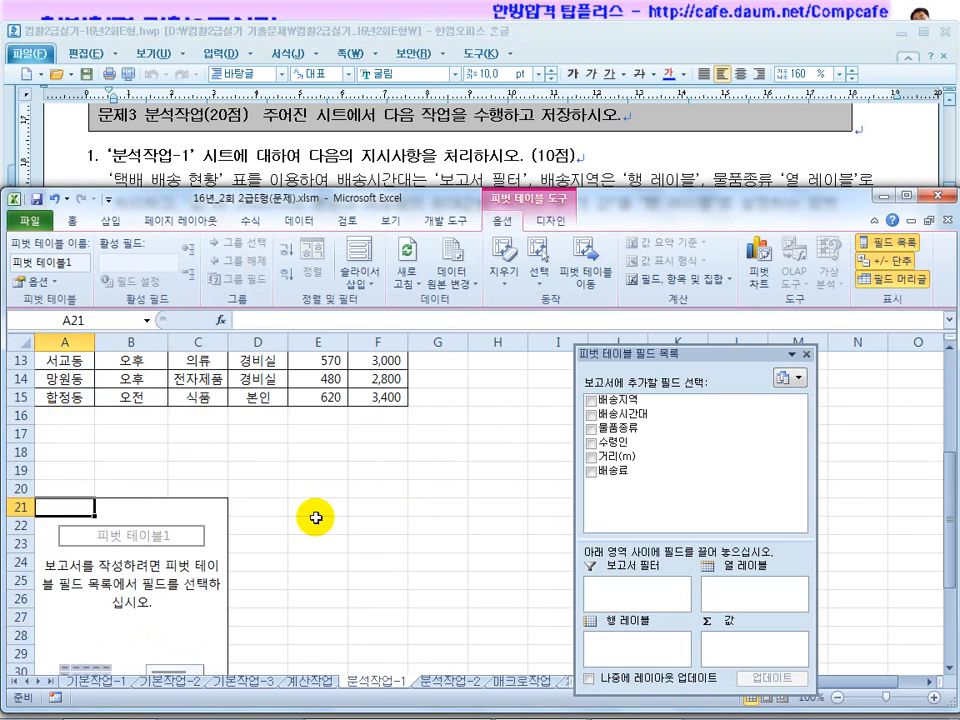
pyautogui.click(585, 270)
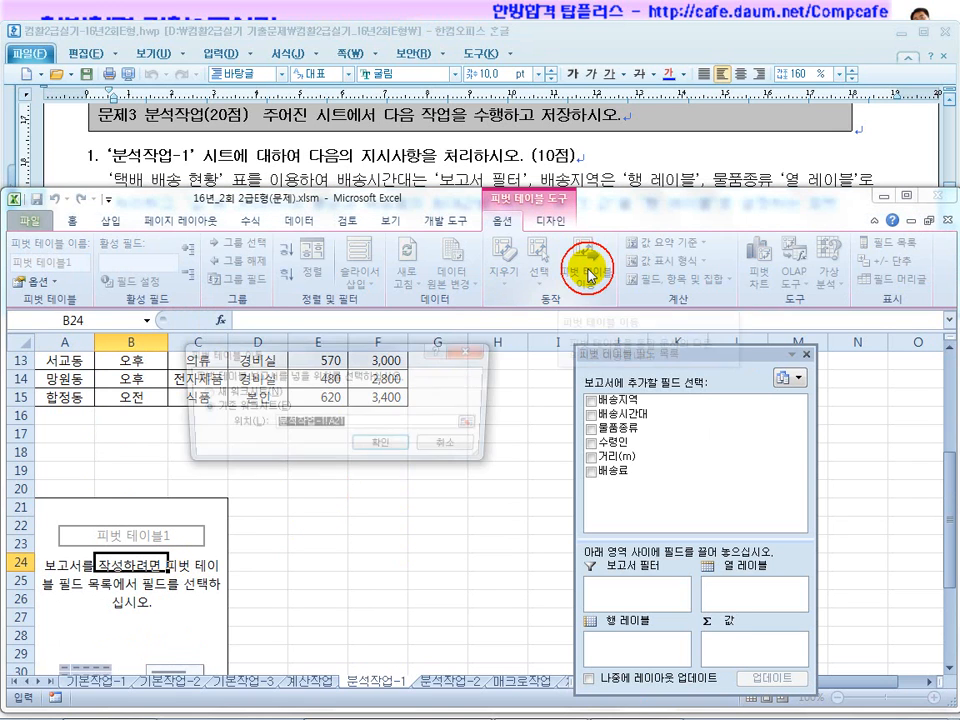
pyautogui.click(66, 470)
pyautogui.click(383, 447)
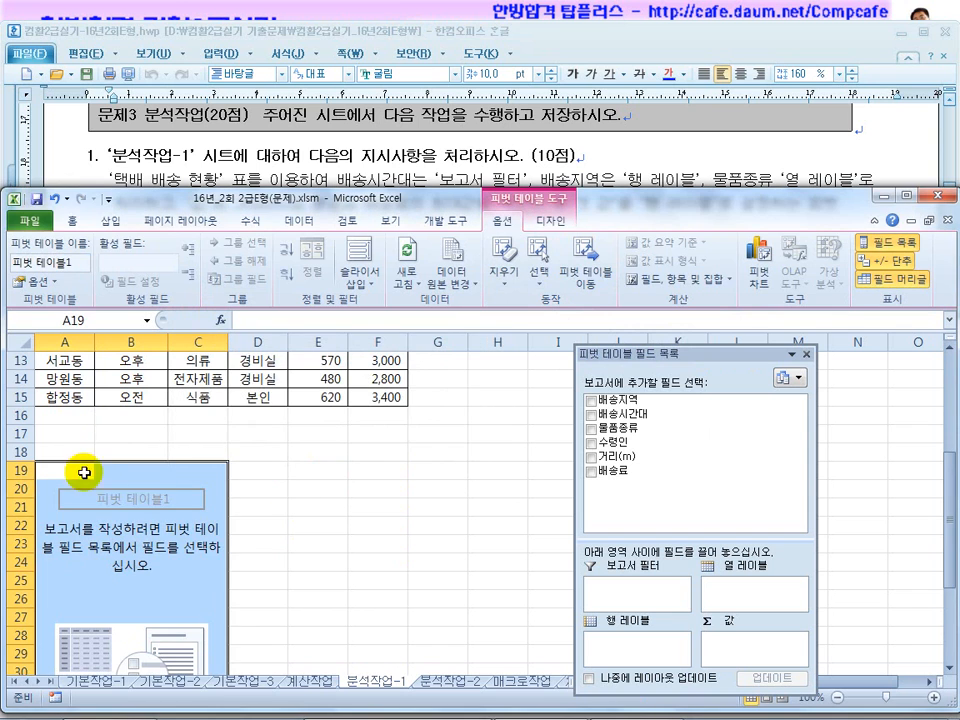
pyautogui.click(587, 270)
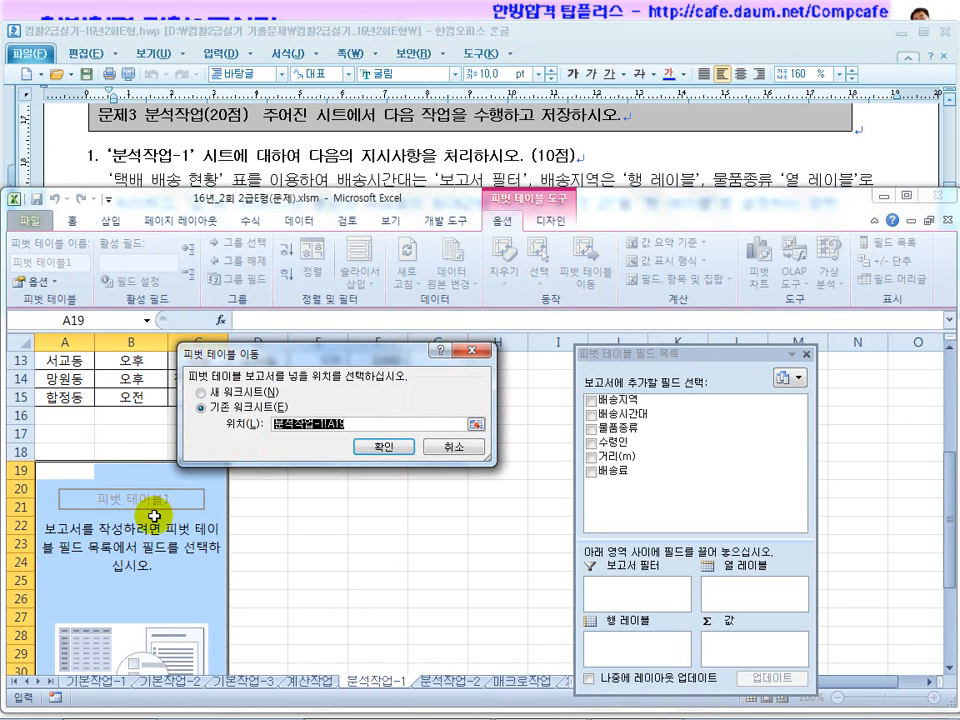
pyautogui.click(378, 447)
# Lay out the pivot table per the instructions: 배송시간대 as report filter, 배송지역 as row labels, 물품종류 as column labels
pyautogui.click(300, 130)
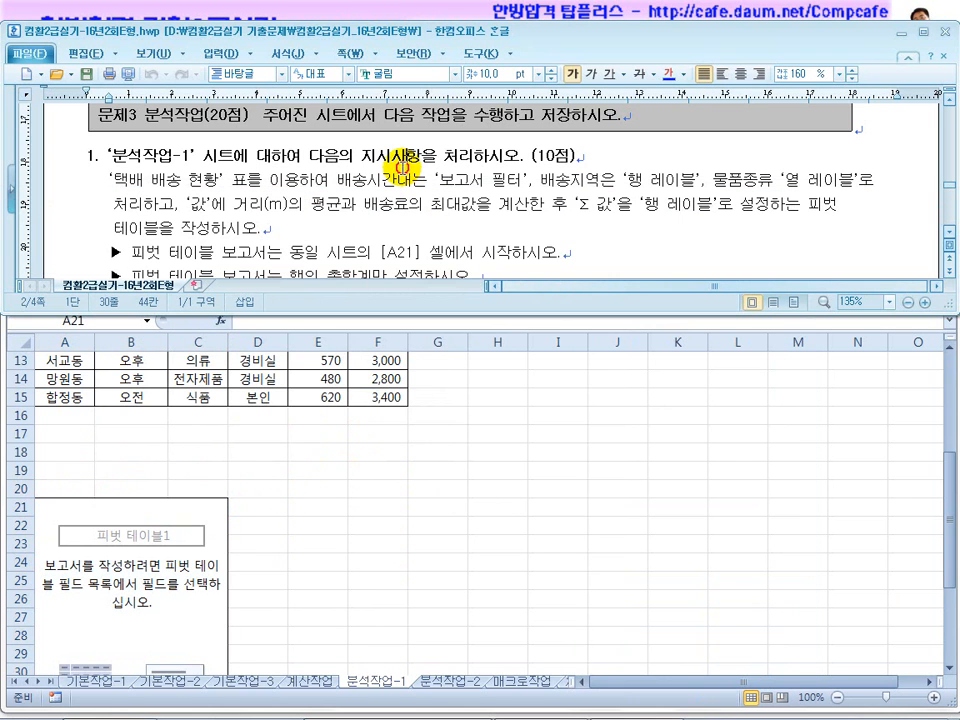
pyautogui.scroll(-2, 950, 237)
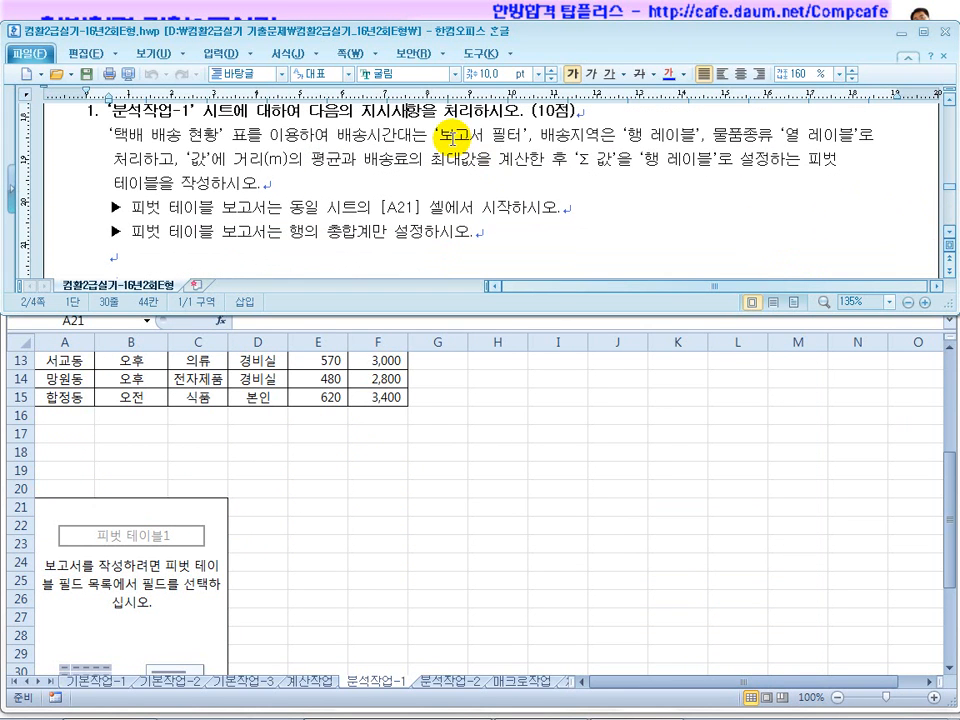
pyautogui.click(367, 138)
pyautogui.click(408, 446)
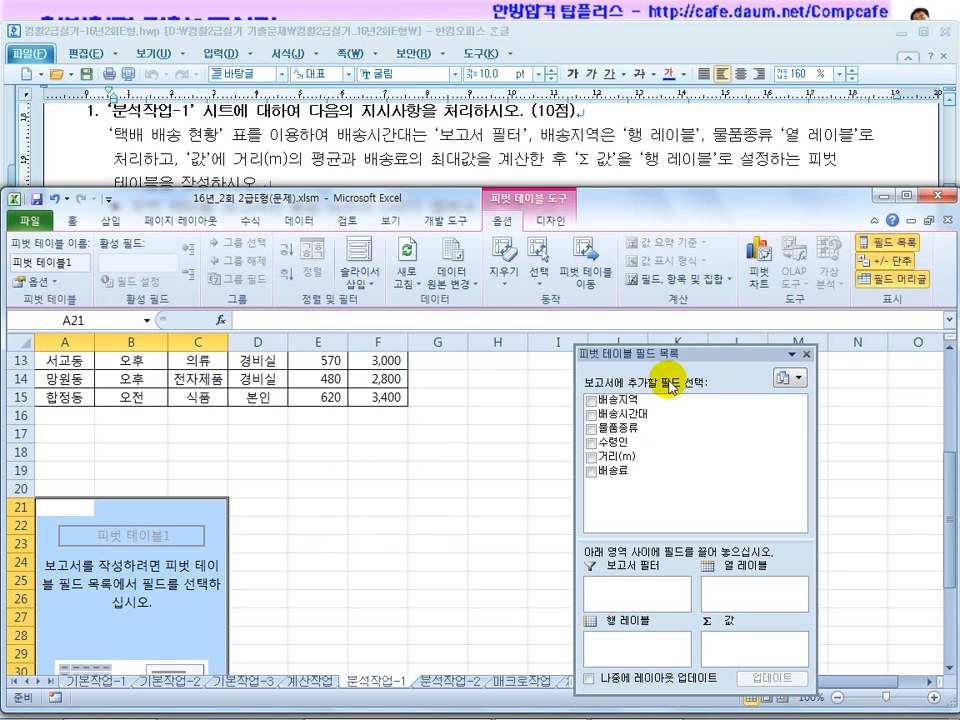
pyautogui.moveTo(665, 355); pyautogui.dragTo(516, 255)
pyautogui.moveTo(447, 320); pyautogui.dragTo(489, 497)
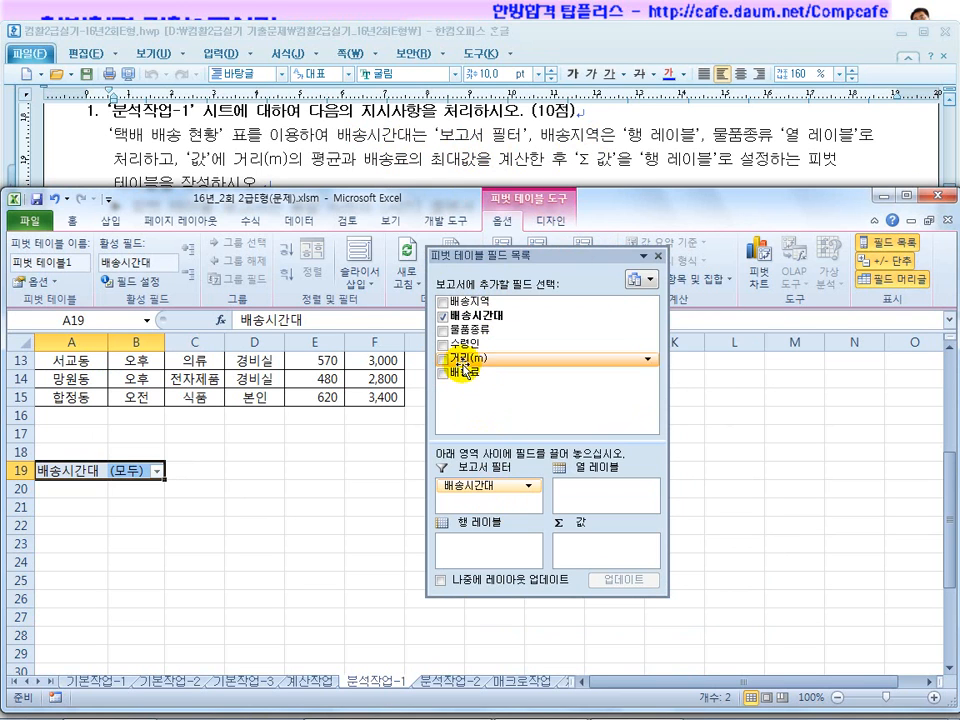
pyautogui.moveTo(447, 305); pyautogui.dragTo(490, 548)
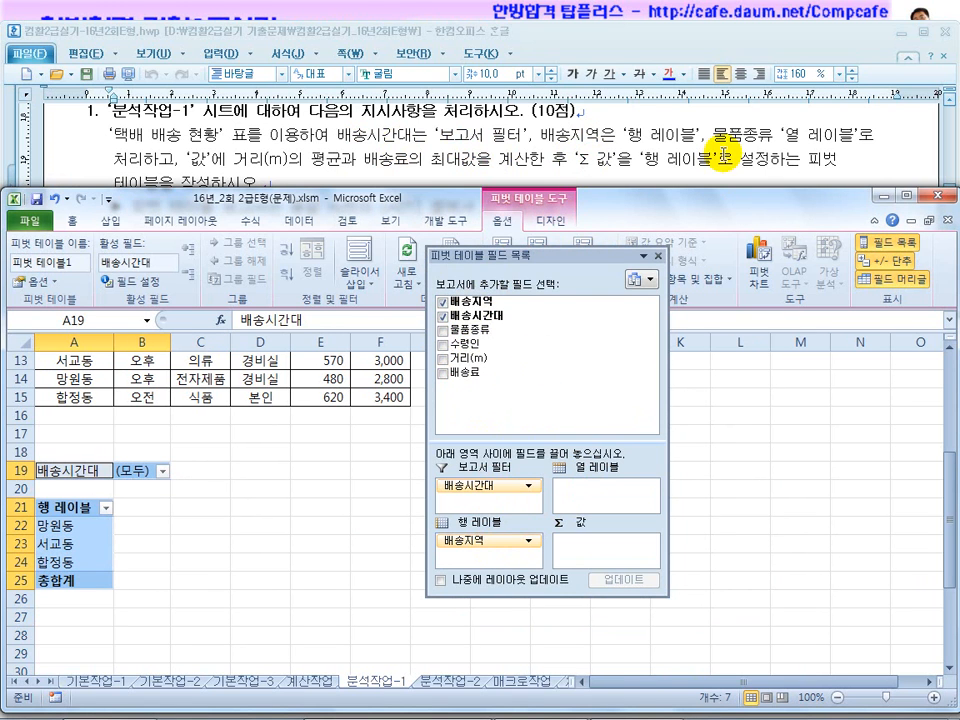
pyautogui.moveTo(470, 330); pyautogui.dragTo(596, 495)
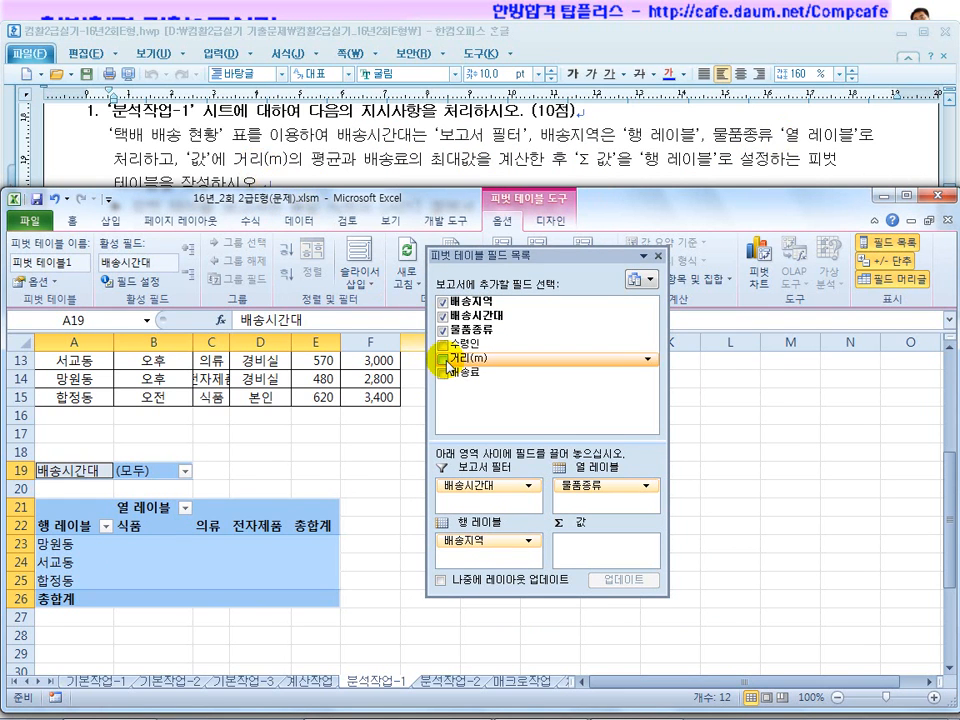
# Add 거리(m) to the pivot table's values and summarize it by 평균
pyautogui.moveTo(467, 358); pyautogui.dragTo(603, 564)
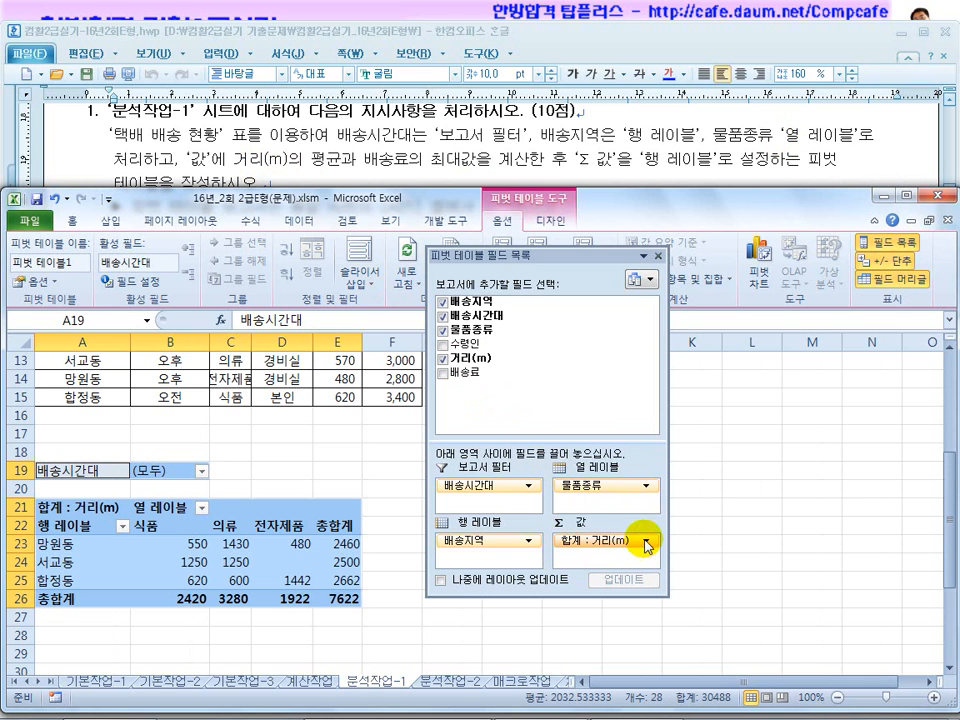
pyautogui.click(647, 543)
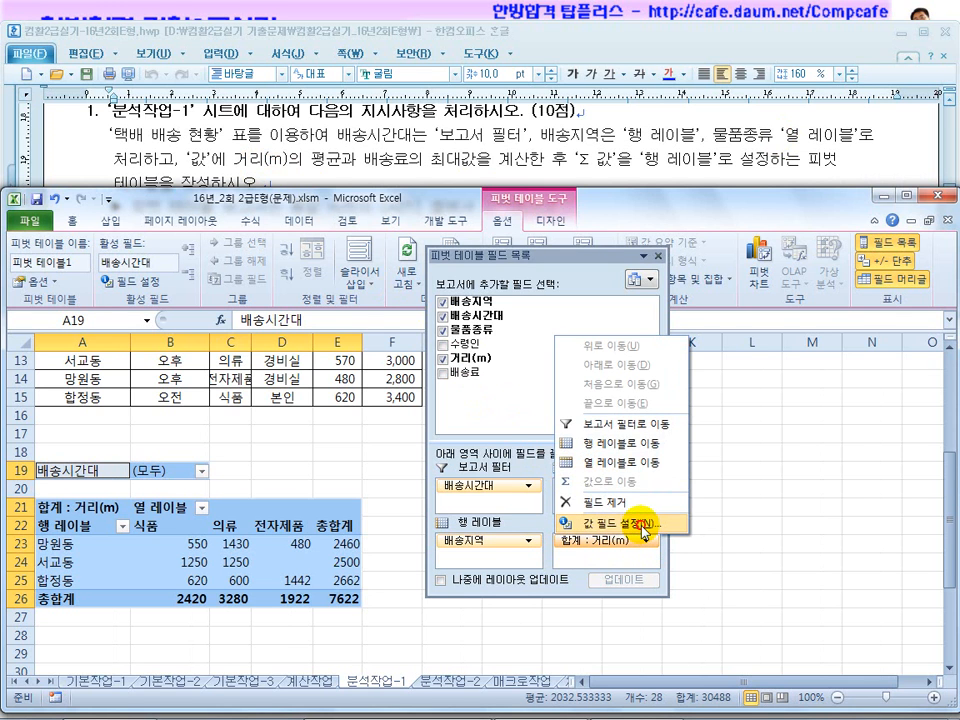
pyautogui.click(645, 523)
pyautogui.click(207, 436)
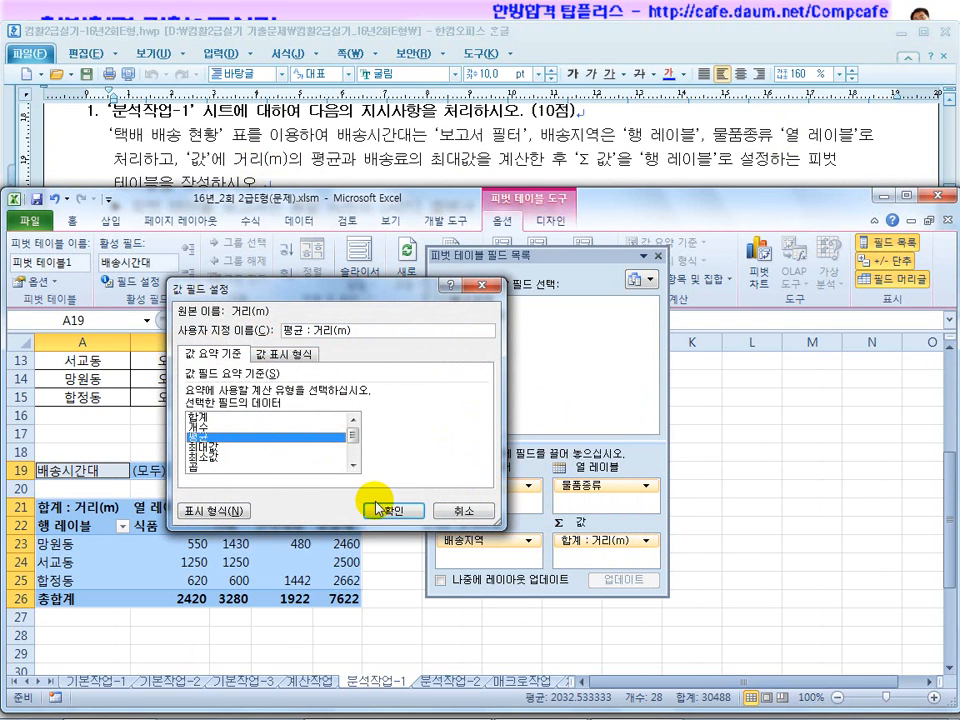
pyautogui.click(380, 509)
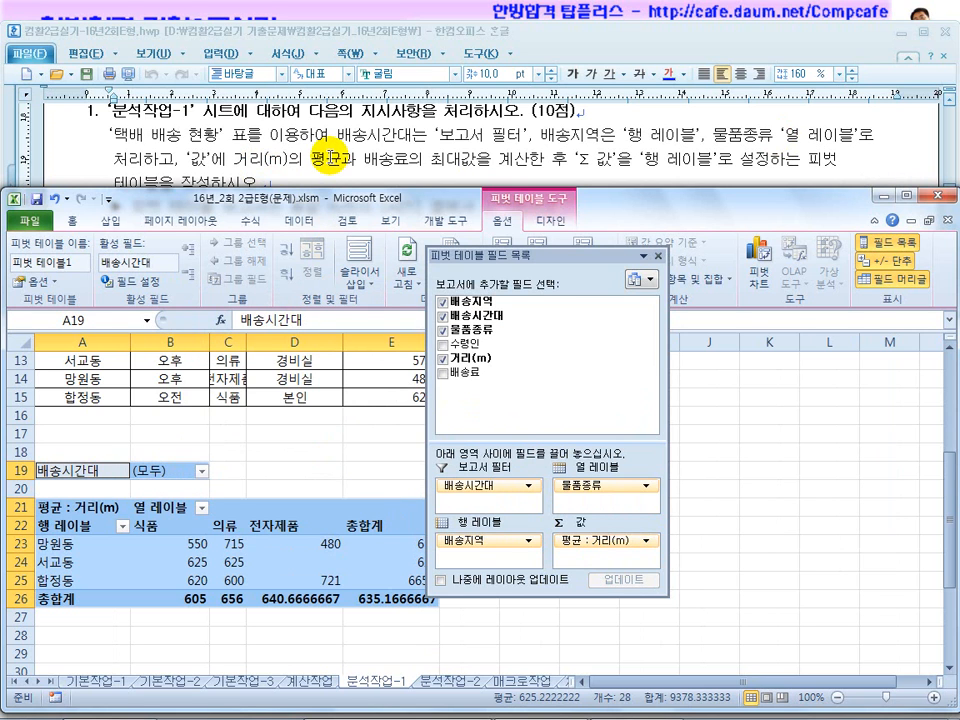
# Add 배송료 to the values summarized by 최대값, and move Σ 값 from the column labels to the row labels
pyautogui.moveTo(468, 381); pyautogui.dragTo(584, 563)
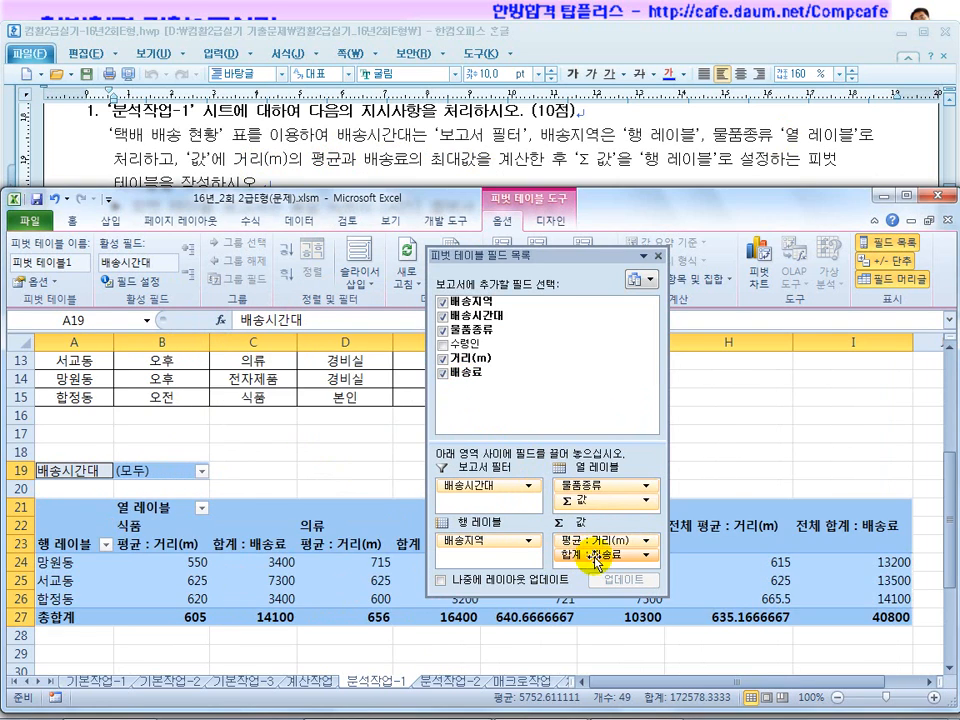
pyautogui.click(646, 555)
pyautogui.click(648, 540)
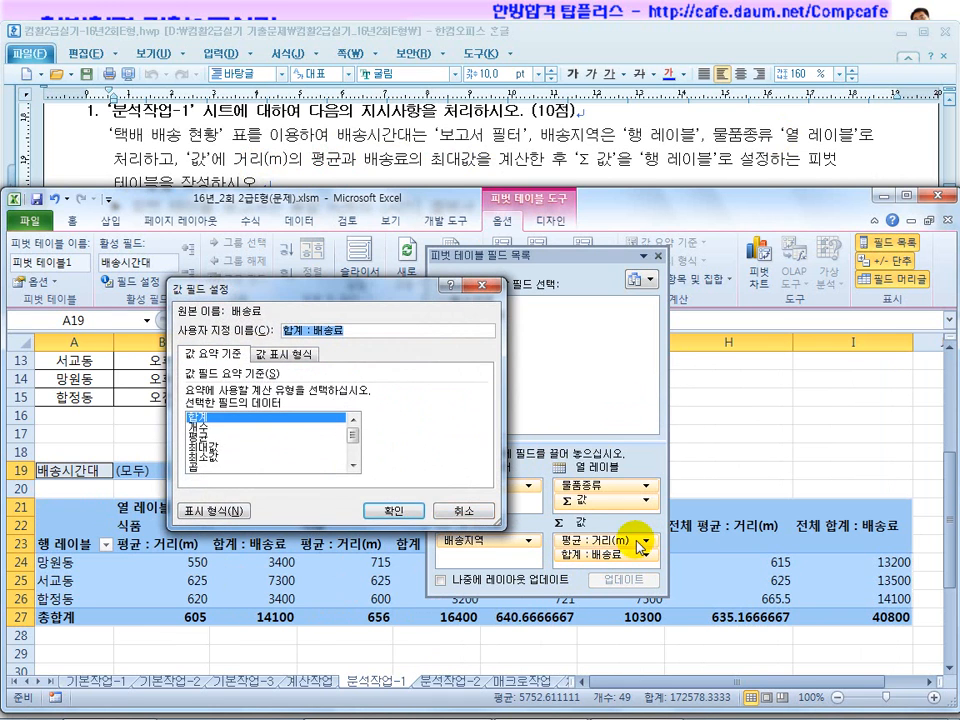
pyautogui.click(199, 446)
pyautogui.click(390, 511)
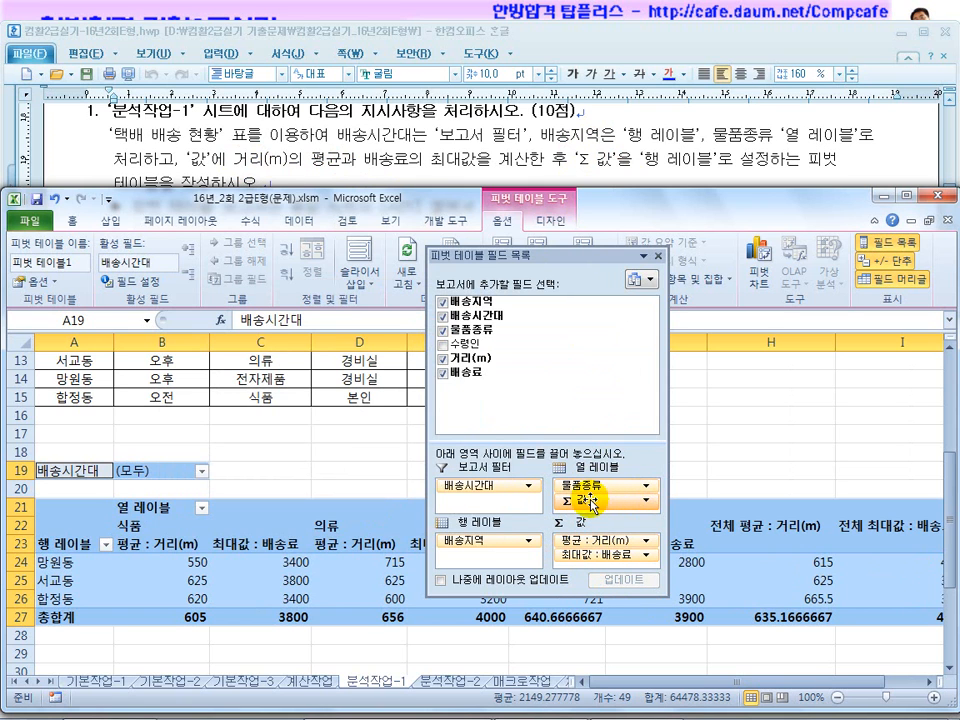
pyautogui.moveTo(600, 497); pyautogui.dragTo(484, 556)
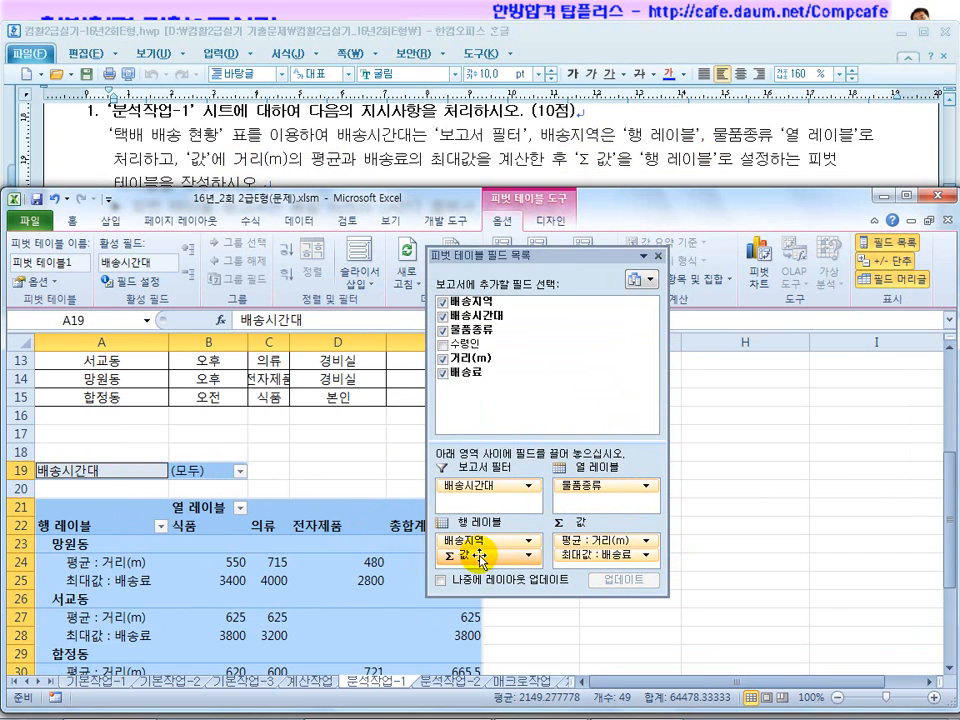
# Read the instructions on the pivot table's start cell and its grand totals in the 한글 document
pyautogui.click(585, 165)
pyautogui.moveTo(251, 208); pyautogui.dragTo(405, 206)
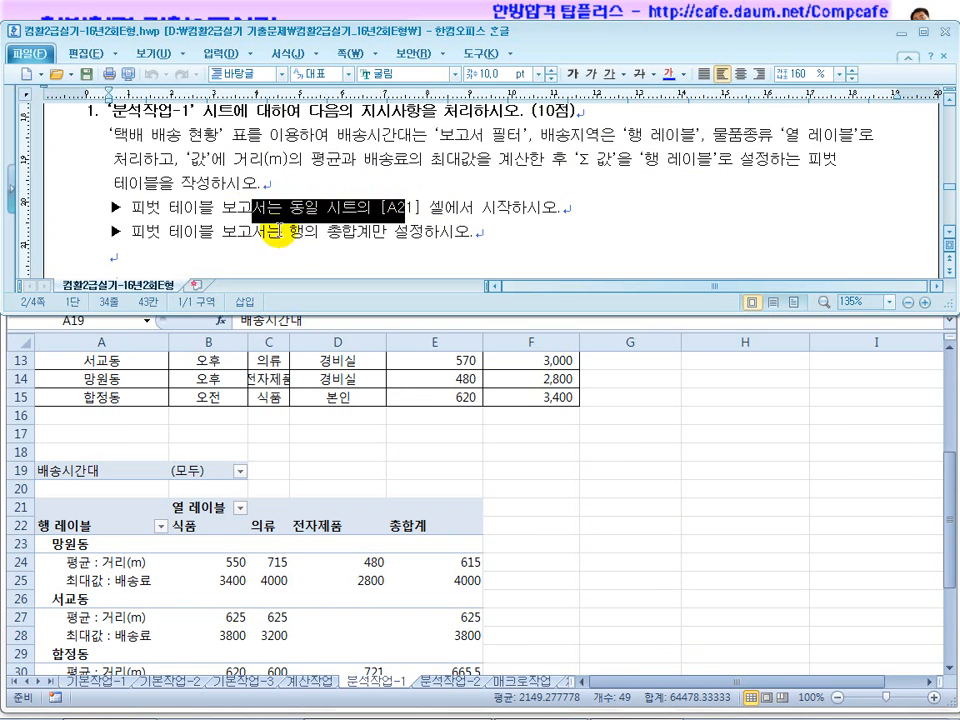
pyautogui.moveTo(499, 210); pyautogui.dragTo(307, 198)
pyautogui.moveTo(183, 232); pyautogui.dragTo(410, 236)
pyautogui.click(313, 418)
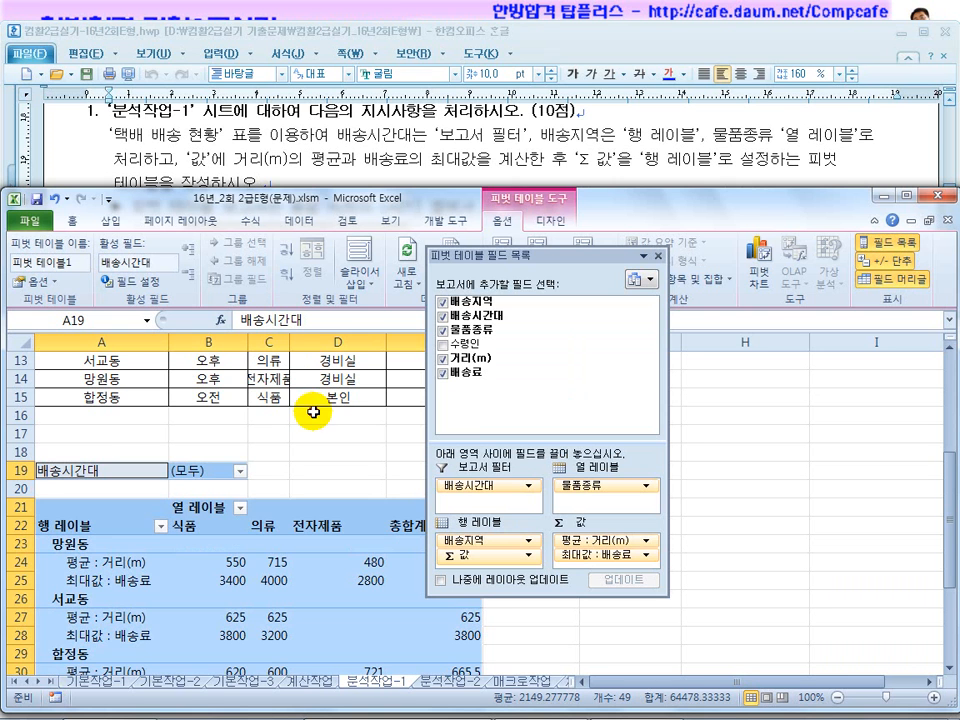
# Return to the worksheet and move the pivot table field list off the pivot table's 총합계 column
pyautogui.click(349, 522)
pyautogui.scroll(-1, 321, 522)
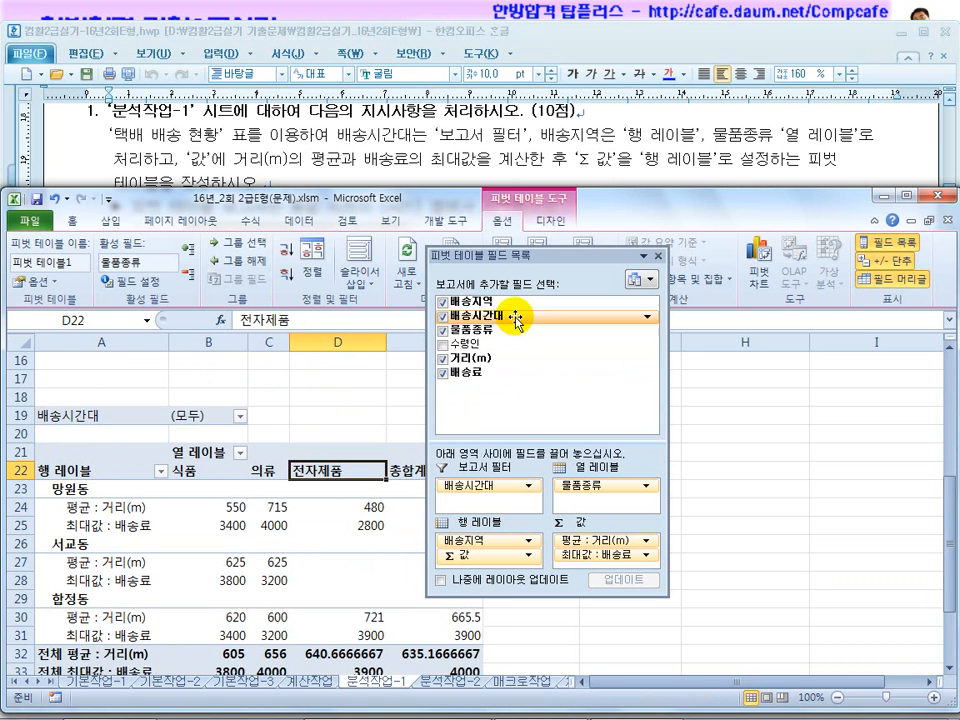
pyautogui.moveTo(518, 252); pyautogui.dragTo(735, 338)
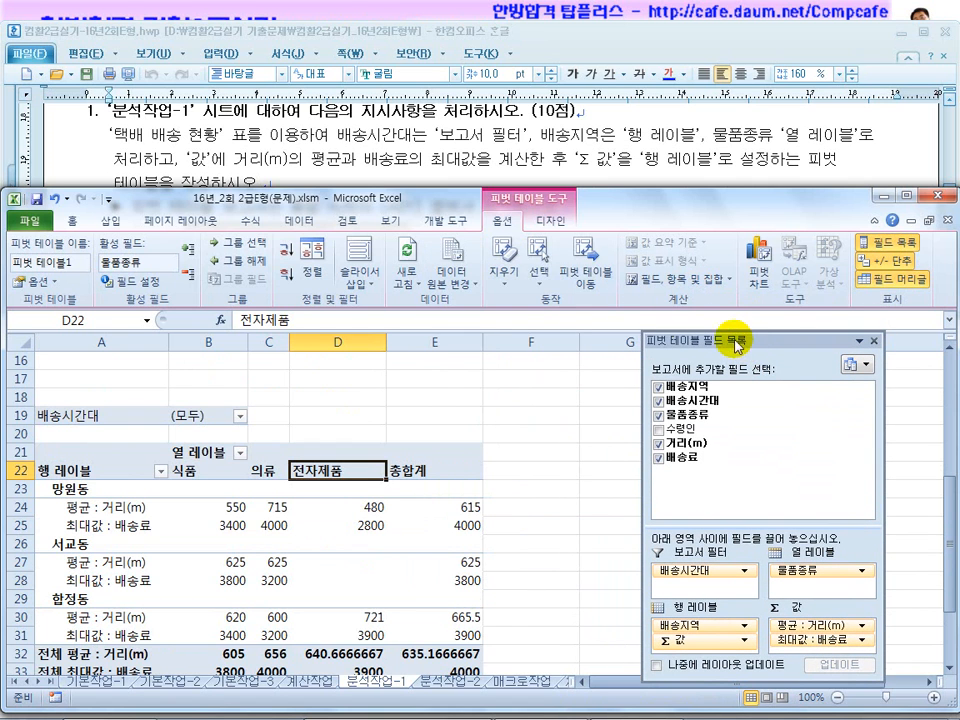
# Look over the pivot table's 총합계 options and recheck the document's instruction to set row grand totals only
pyautogui.click(549, 221)
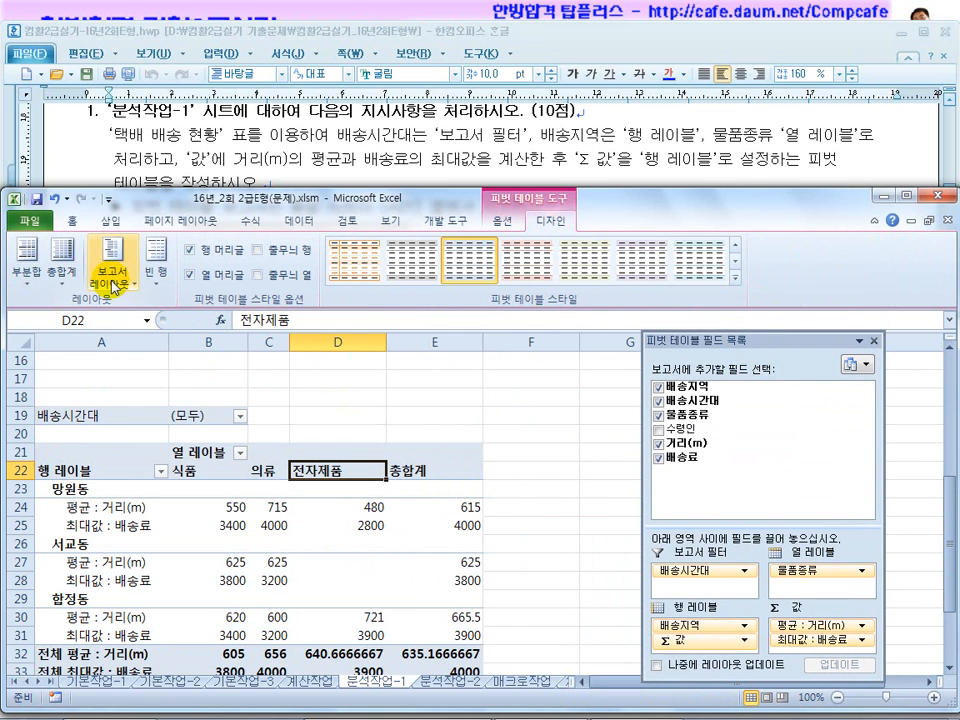
pyautogui.click(62, 268)
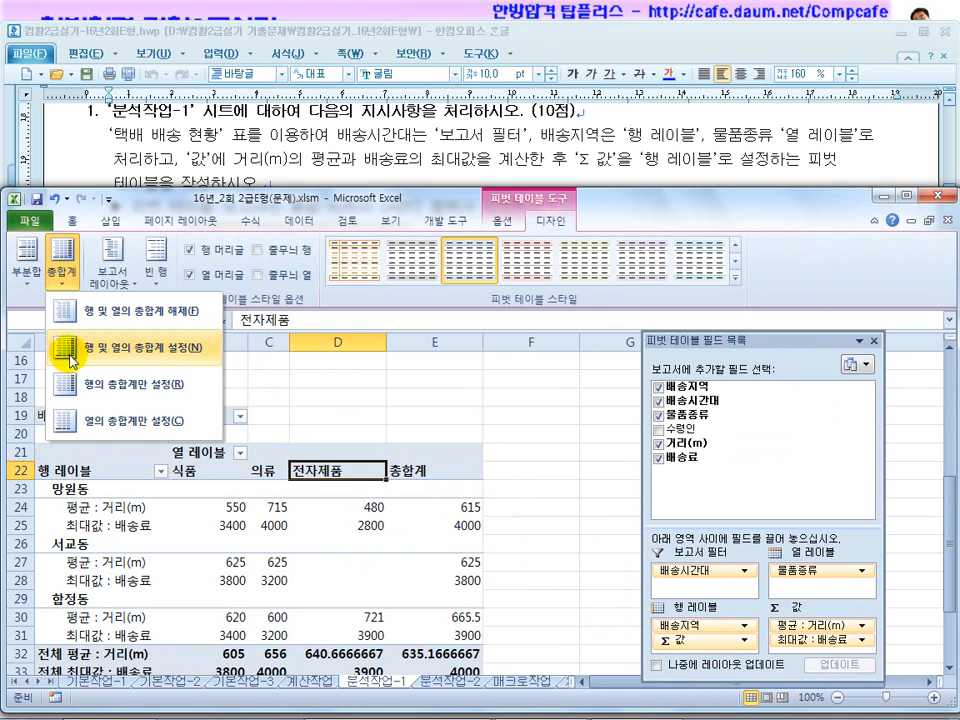
pyautogui.click(281, 183)
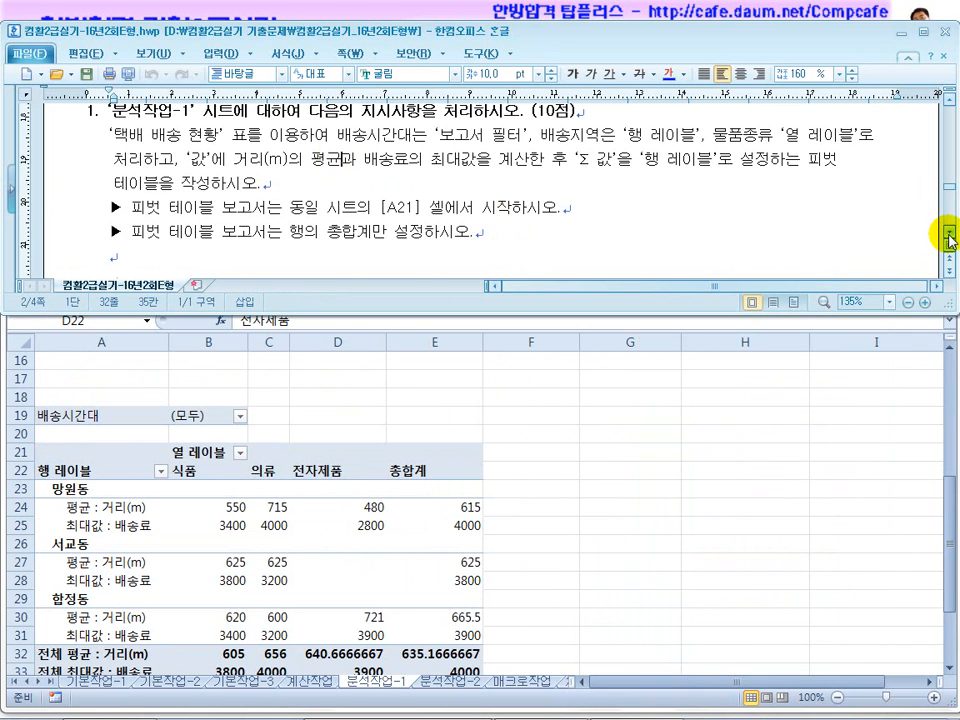
pyautogui.scroll(-4, 948, 238)
pyautogui.click(300, 462)
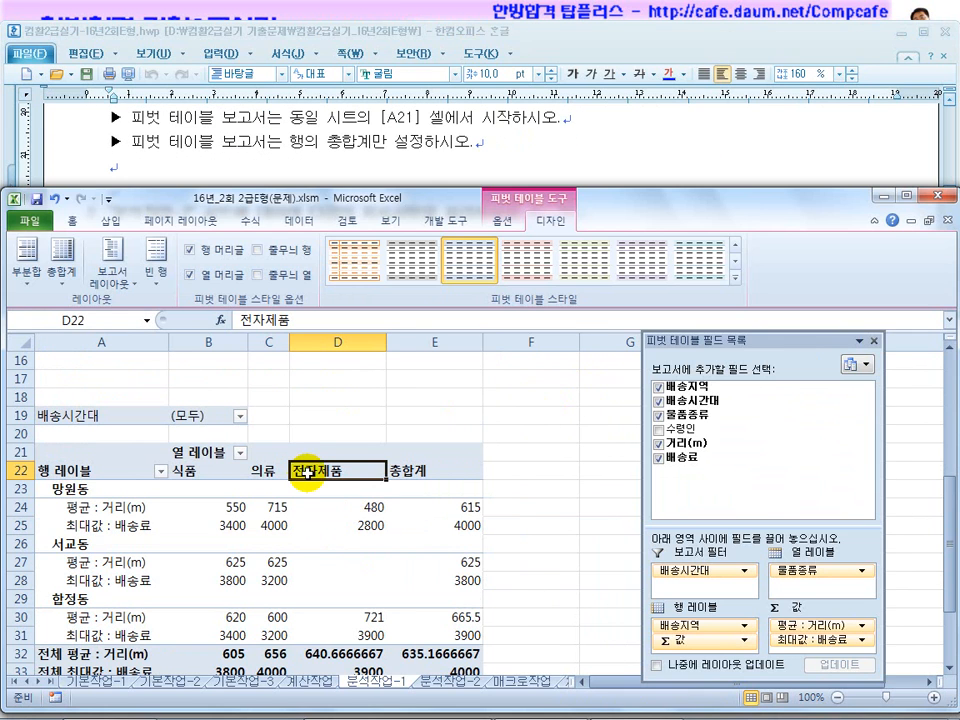
pyautogui.click(328, 537)
pyautogui.scroll(-1, 141, 446)
pyautogui.click(280, 165)
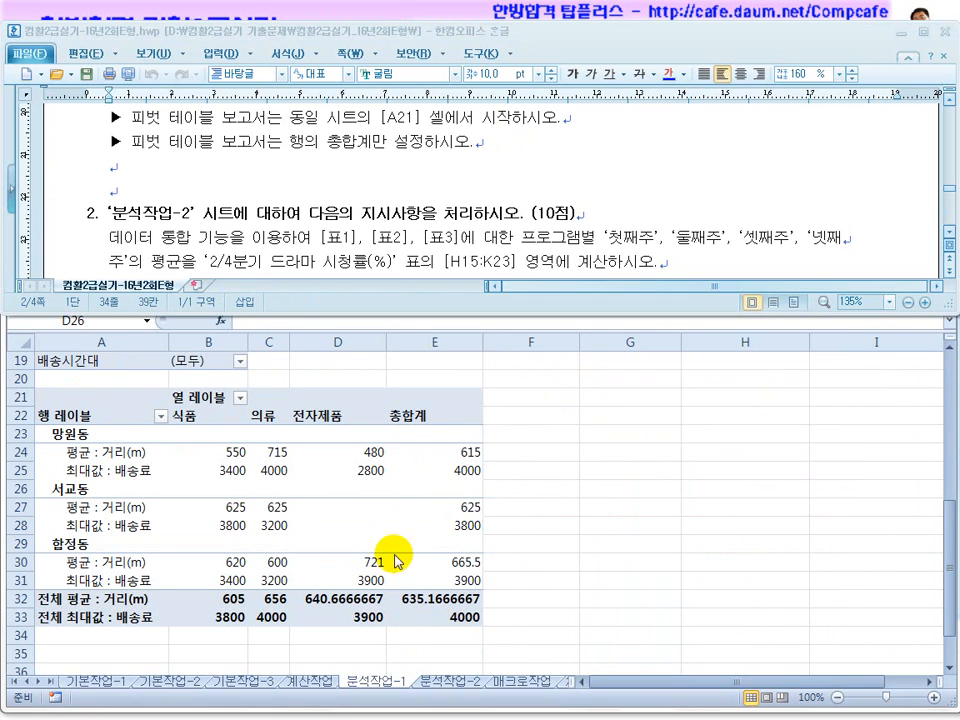
# Examine which cells of the pivot table are row grand totals and which are column grand totals
pyautogui.click(193, 450)
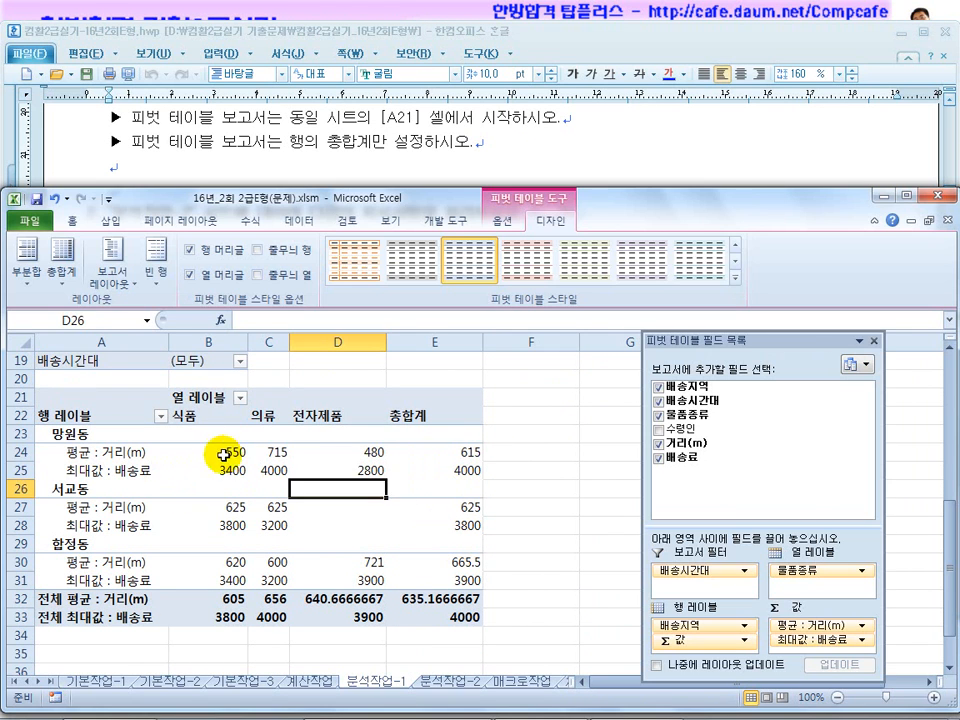
pyautogui.moveTo(228, 453); pyautogui.dragTo(450, 444)
pyautogui.click(462, 453)
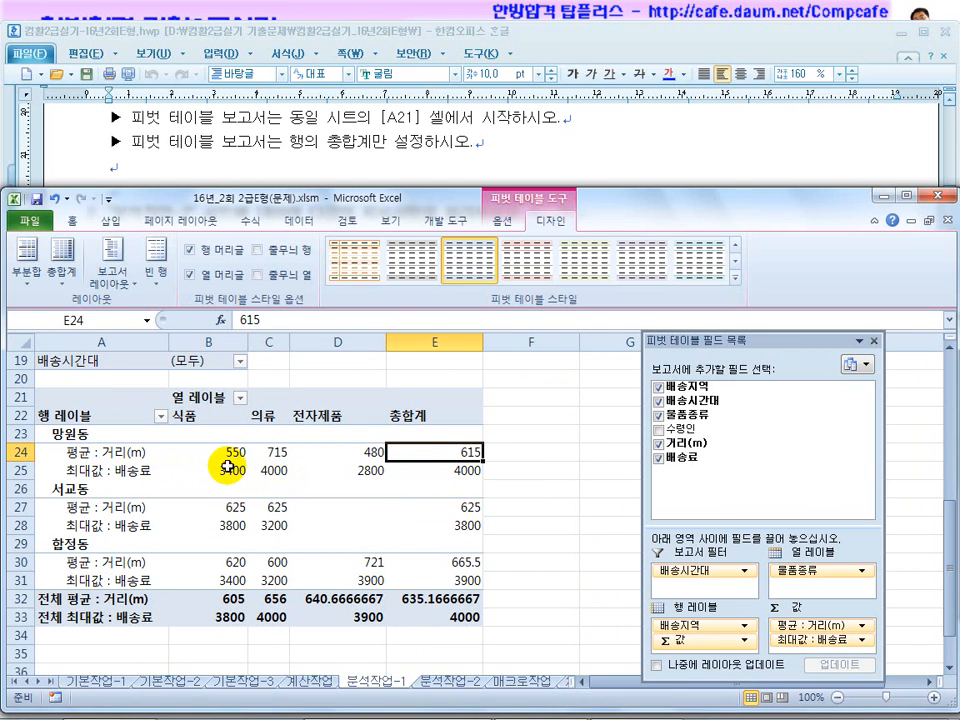
pyautogui.moveTo(240, 472); pyautogui.dragTo(451, 469)
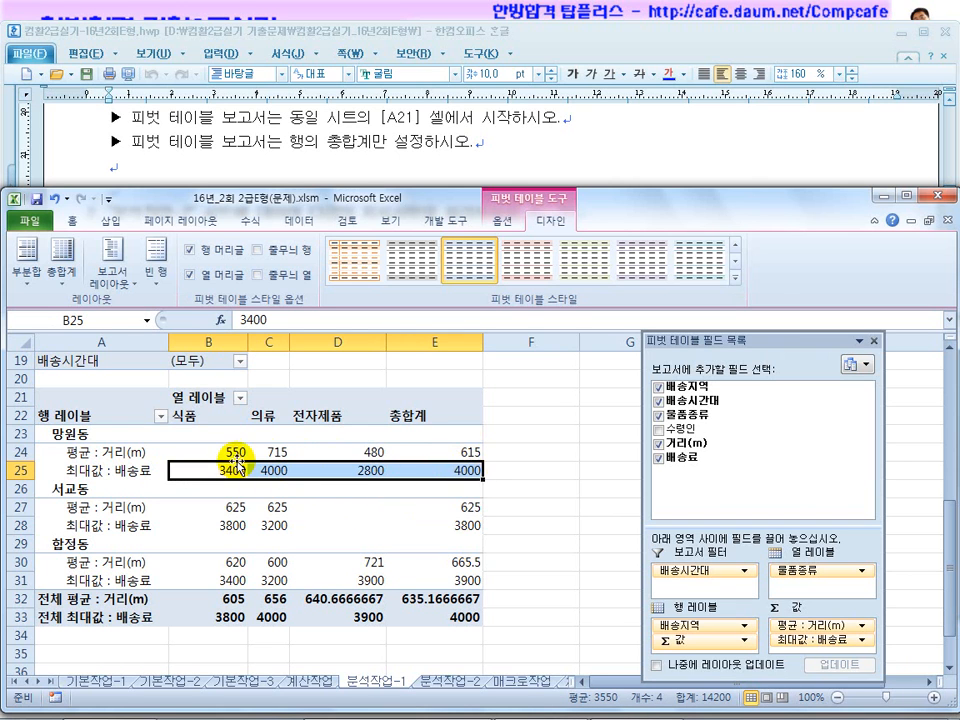
pyautogui.moveTo(222, 598); pyautogui.dragTo(218, 612)
pyautogui.moveTo(221, 450); pyautogui.dragTo(232, 620)
pyautogui.moveTo(450, 453); pyautogui.dragTo(463, 561)
pyautogui.moveTo(208, 598); pyautogui.dragTo(426, 620)
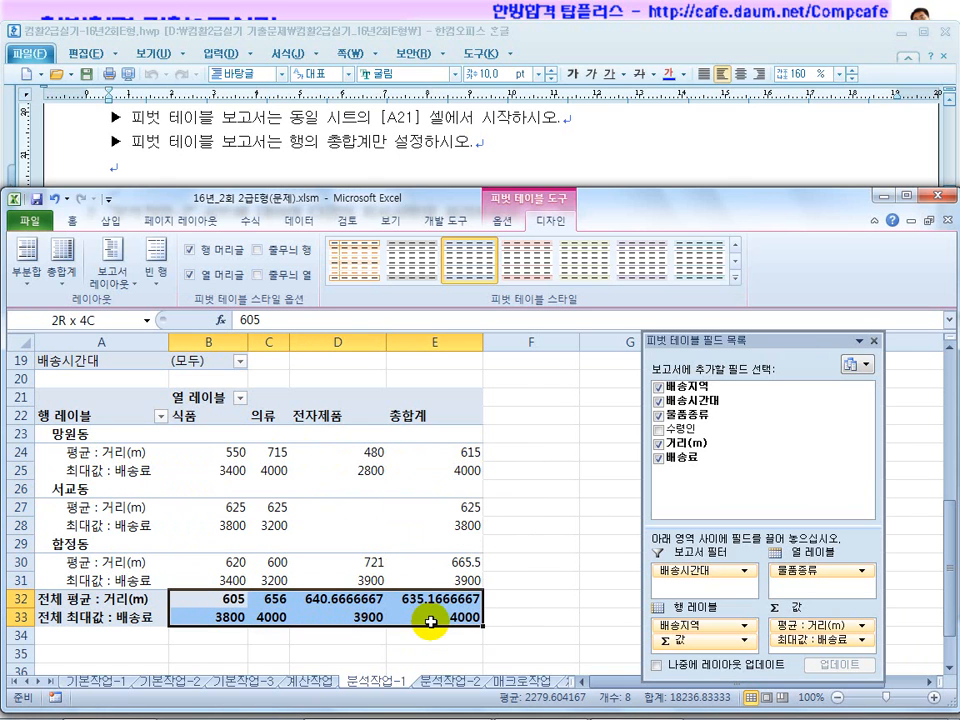
# Set the pivot table's grand totals to 행의 총합계만 설정
pyautogui.click(62, 283)
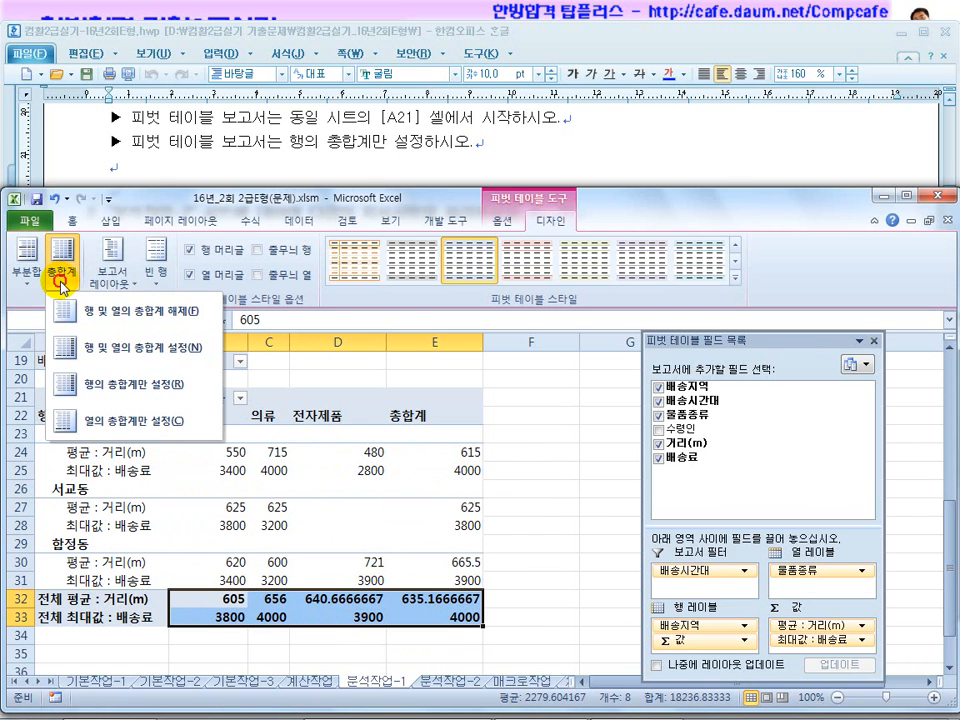
pyautogui.click(78, 388)
pyautogui.moveTo(365, 434); pyautogui.dragTo(79, 588)
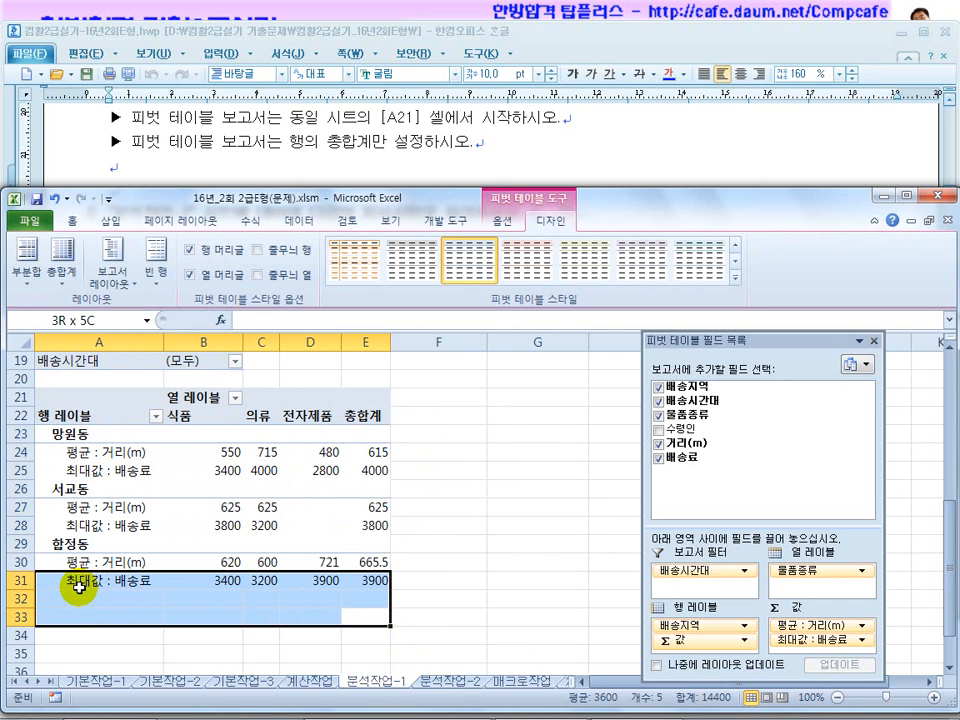
pyautogui.click(228, 521)
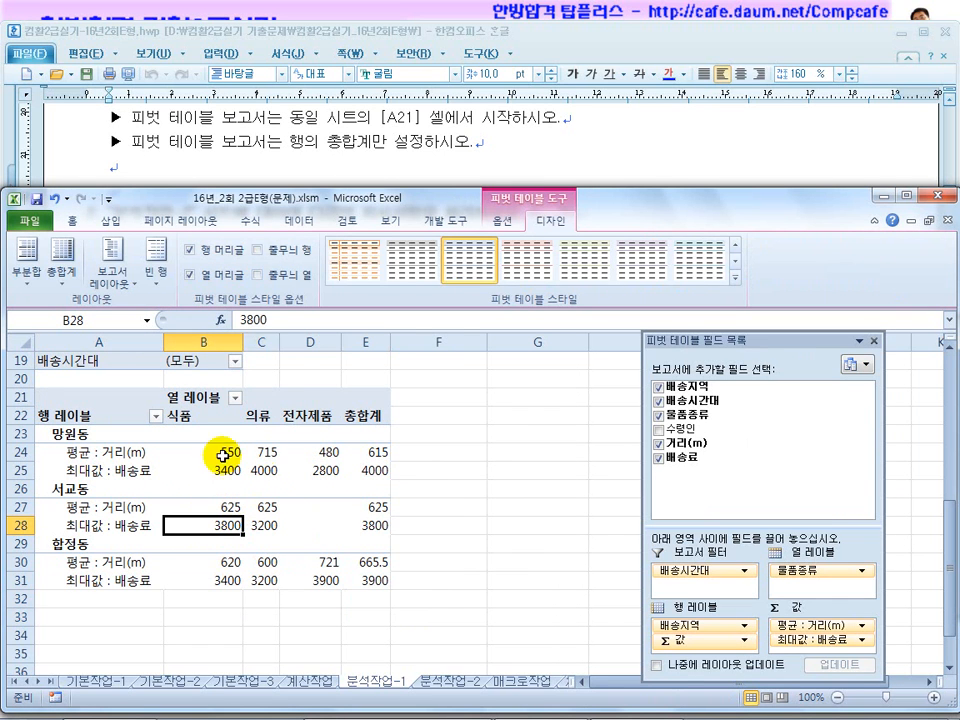
# Enable 열 총합계 표시 in the pivot table options
pyautogui.rightClick(231, 473)
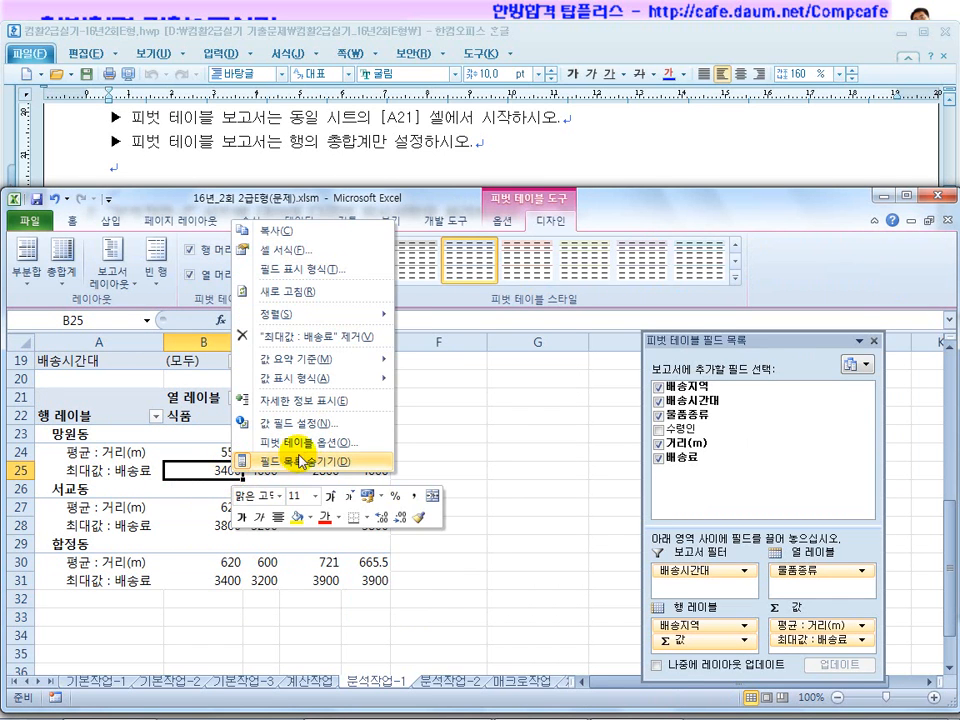
pyautogui.click(306, 442)
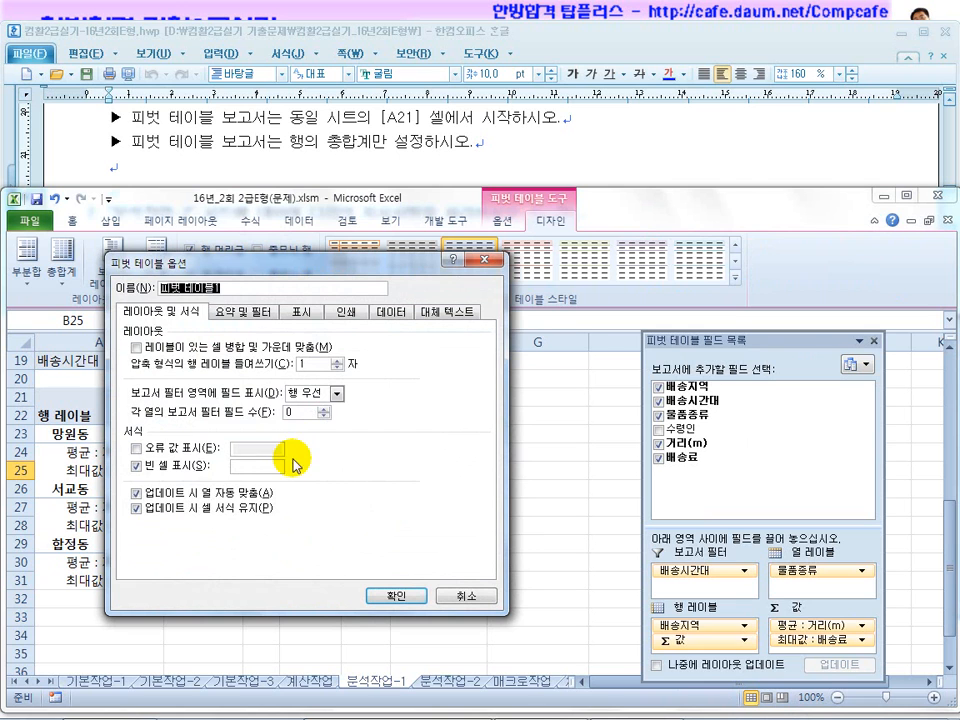
pyautogui.click(245, 322)
pyautogui.click(136, 362)
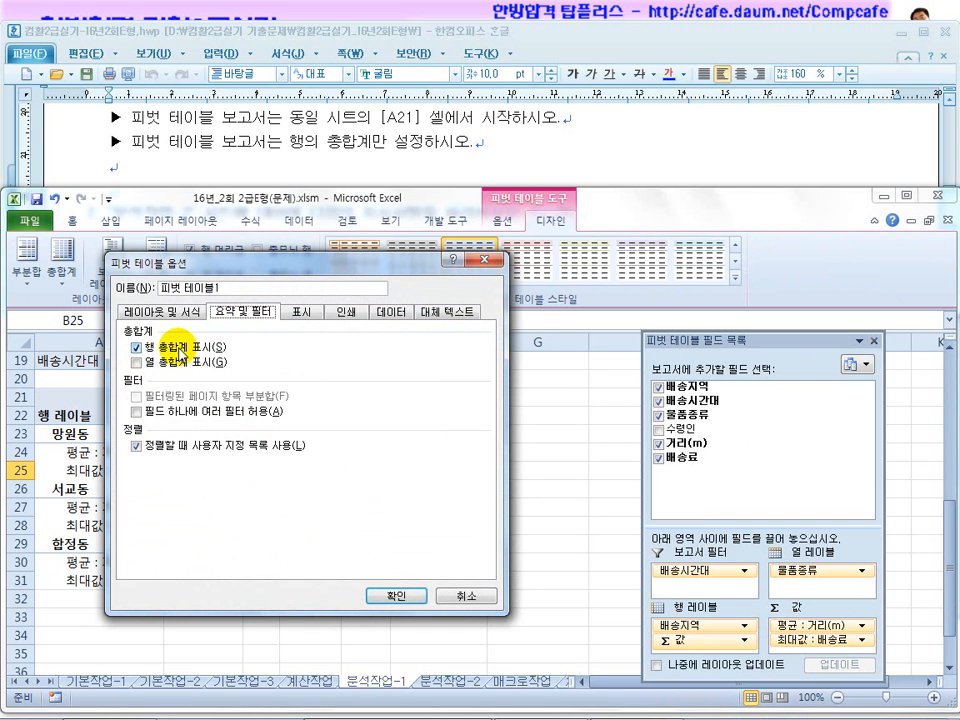
pyautogui.click(412, 597)
# Disable 열 총합계 표시 in the pivot table options and reapply the 행의 총합계만 설정 option
pyautogui.rightClick(290, 503)
pyautogui.click(385, 471)
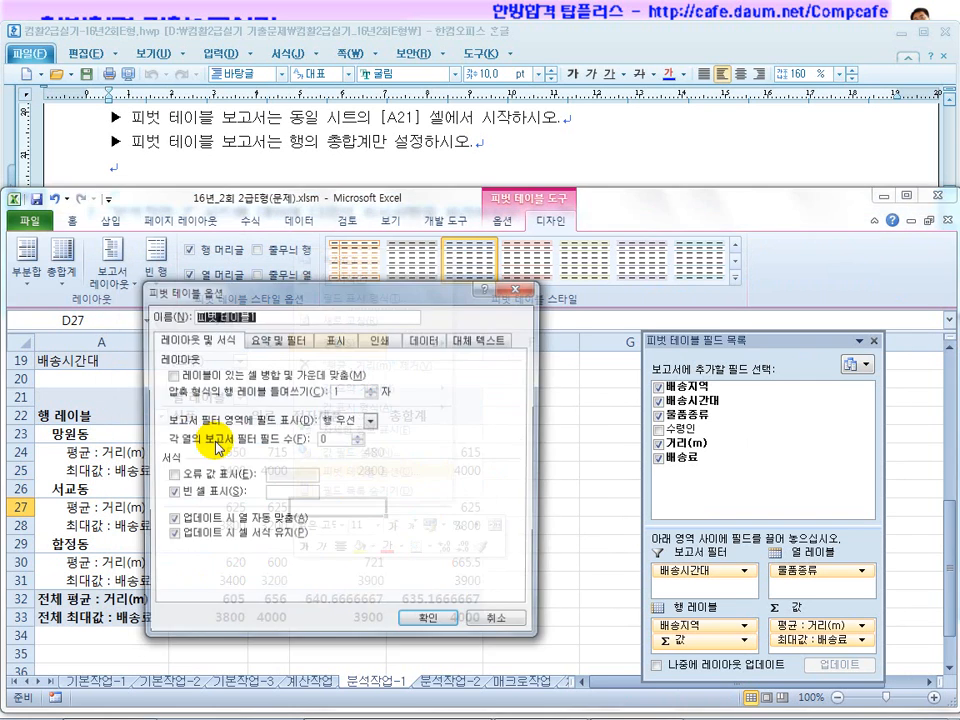
pyautogui.click(280, 339)
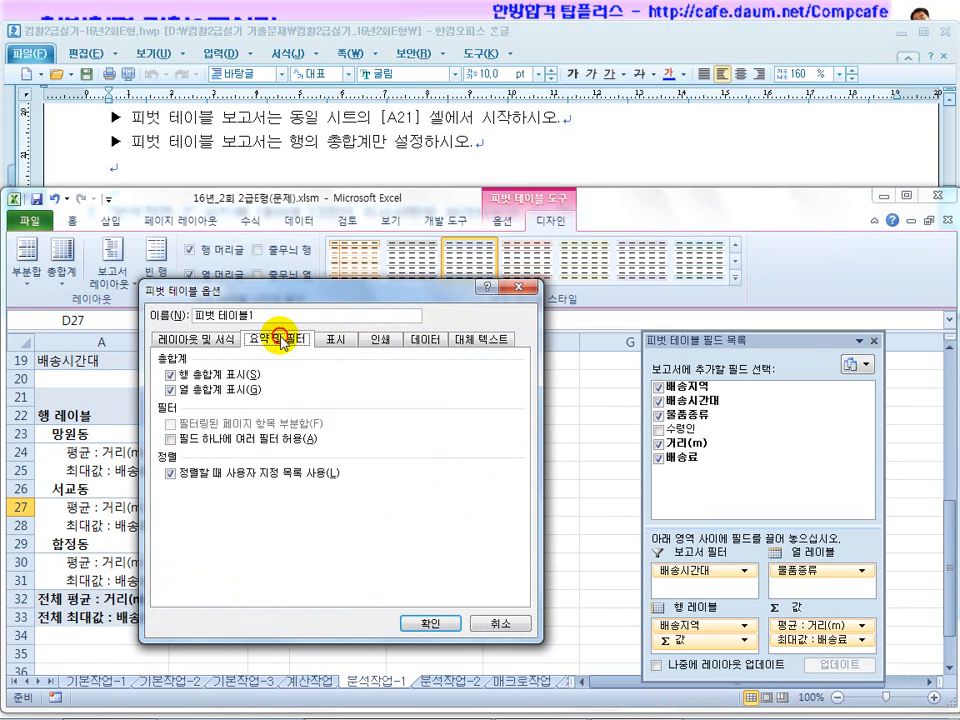
pyautogui.click(190, 396)
pyautogui.click(425, 622)
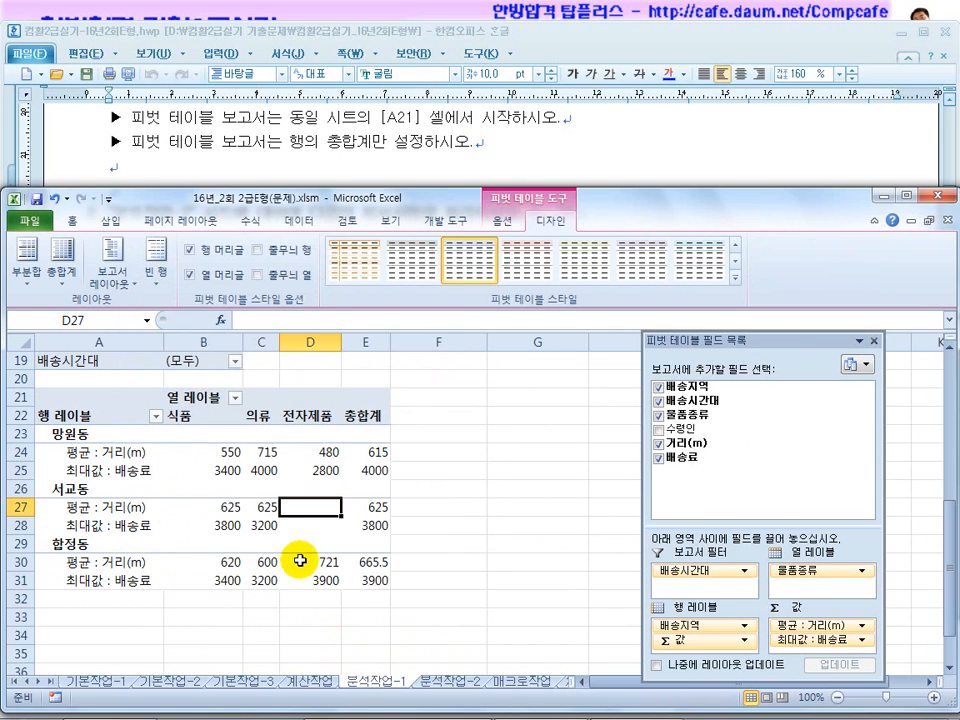
pyautogui.click(66, 291)
pyautogui.click(79, 388)
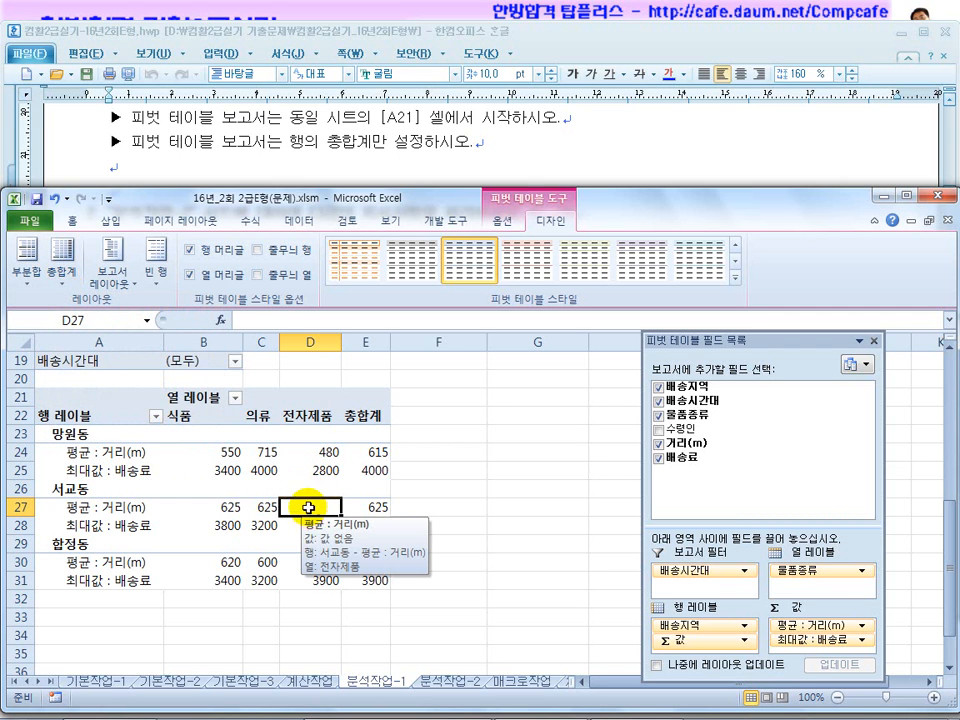
# Check the pivot table's row and column directions against the row grand total instruction
pyautogui.moveTo(229, 452); pyautogui.dragTo(358, 452)
pyautogui.moveTo(229, 478); pyautogui.dragTo(228, 599)
pyautogui.moveTo(221, 459); pyautogui.dragTo(216, 574)
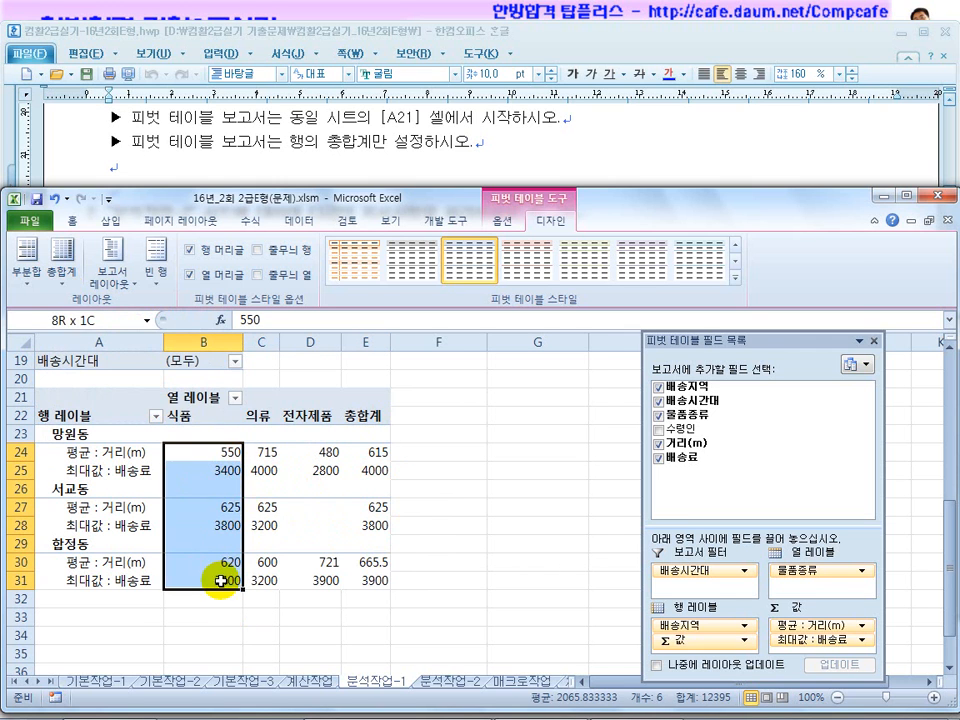
pyautogui.click(221, 615)
pyautogui.click(340, 172)
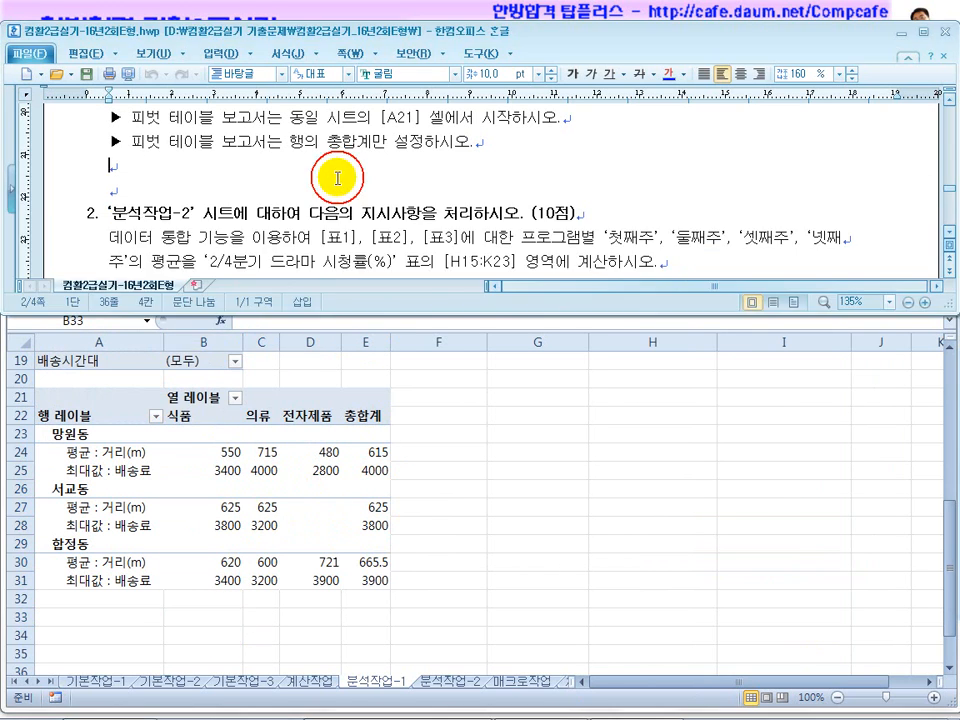
pyautogui.click(236, 482)
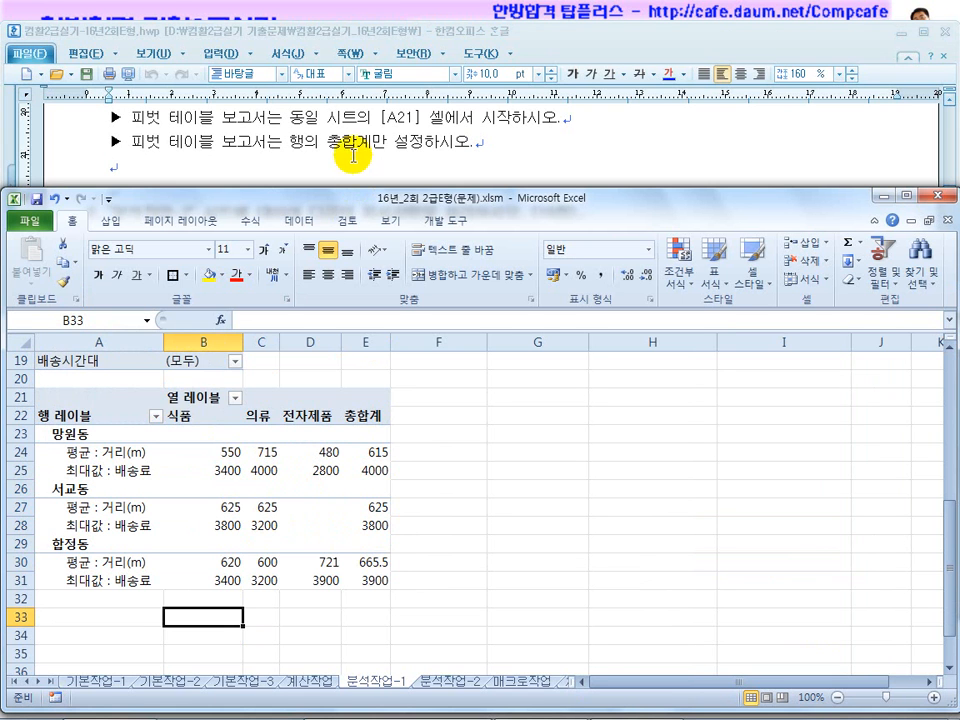
# Open the 분석작업-2 sheet, read its data consolidation instruction, and bring the 2/4분기 드라마 시청률(%) table into view
pyautogui.click(447, 682)
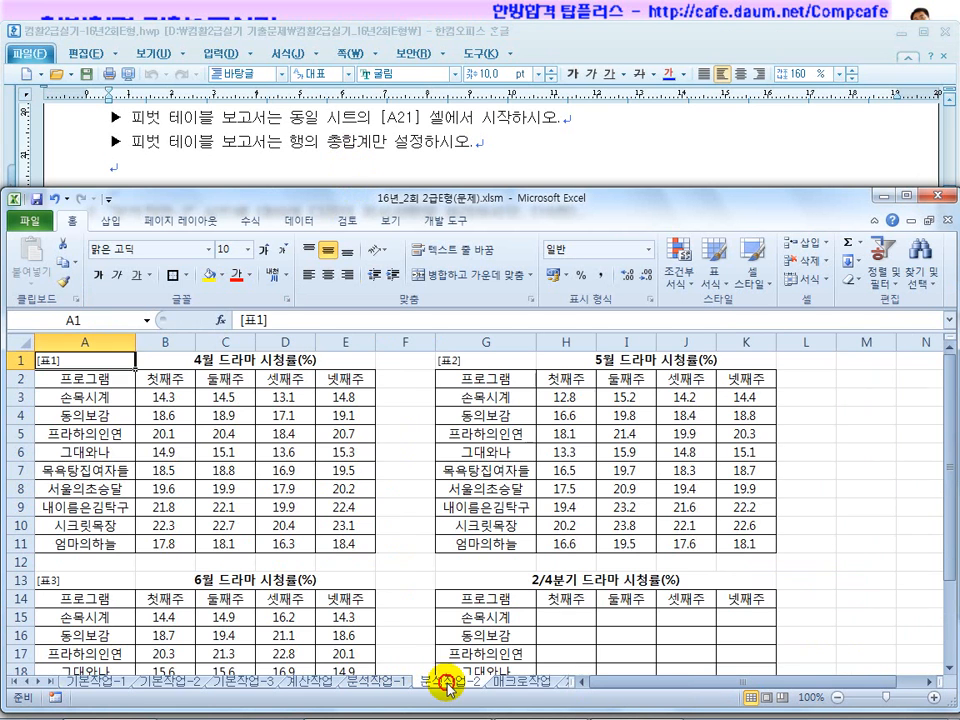
pyautogui.click(360, 152)
pyautogui.scroll(-1, 365, 215)
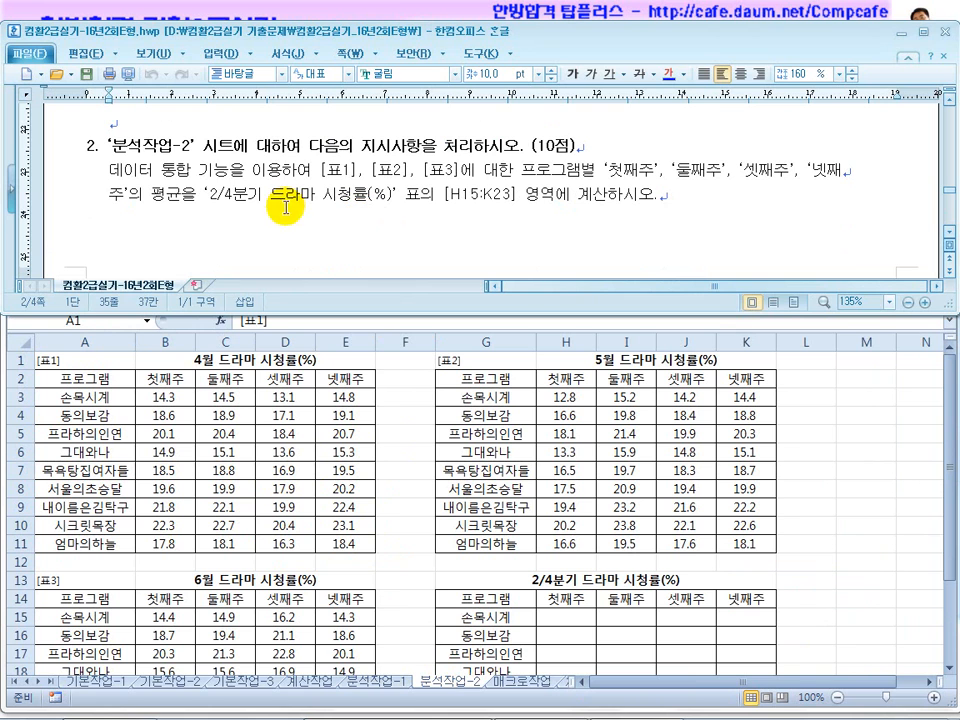
pyautogui.click(949, 235)
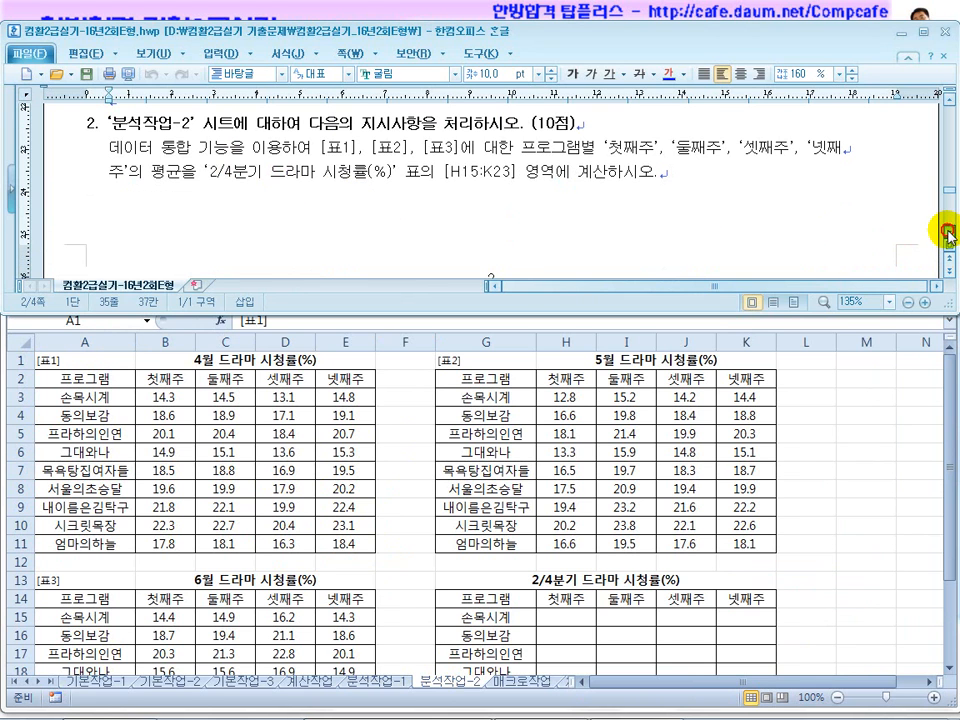
pyautogui.click(500, 453)
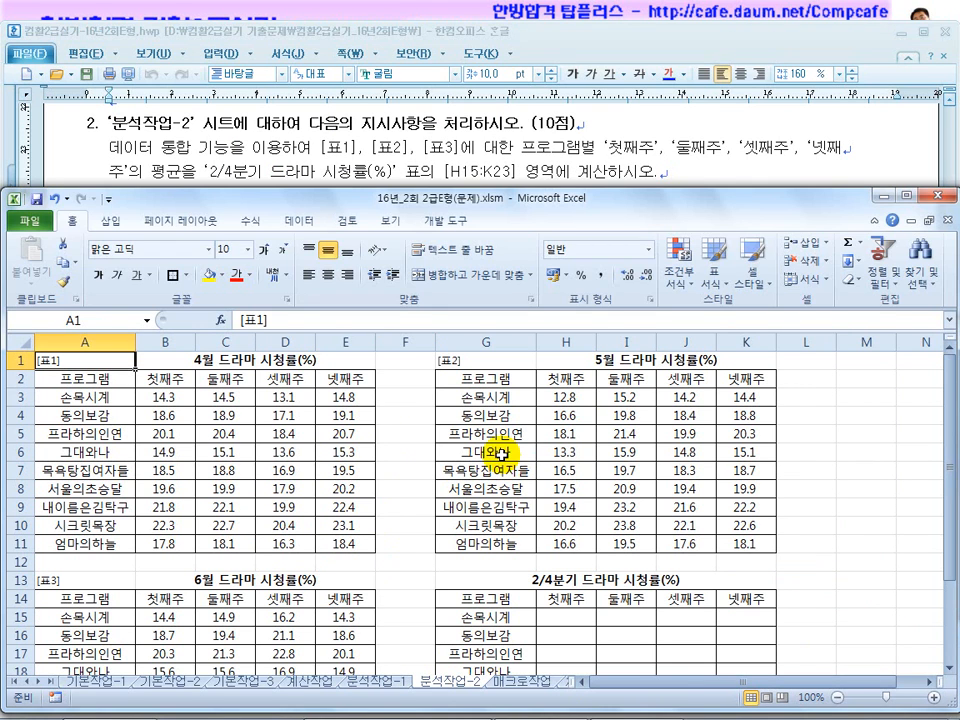
pyautogui.click(831, 183)
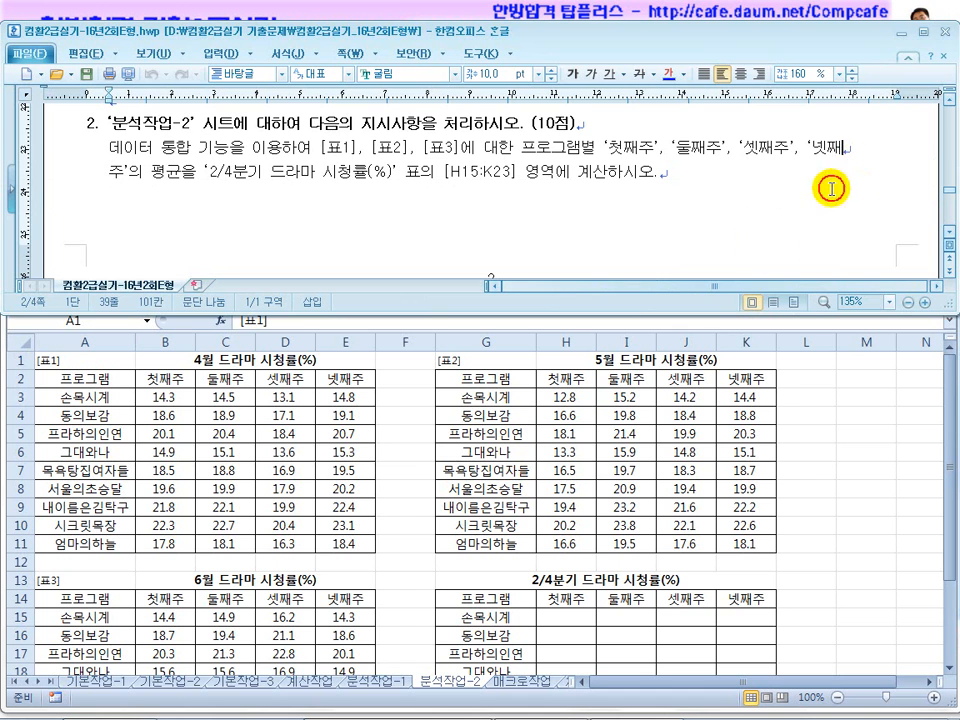
pyautogui.click(949, 237)
pyautogui.click(513, 549)
pyautogui.scroll(-2, 527, 562)
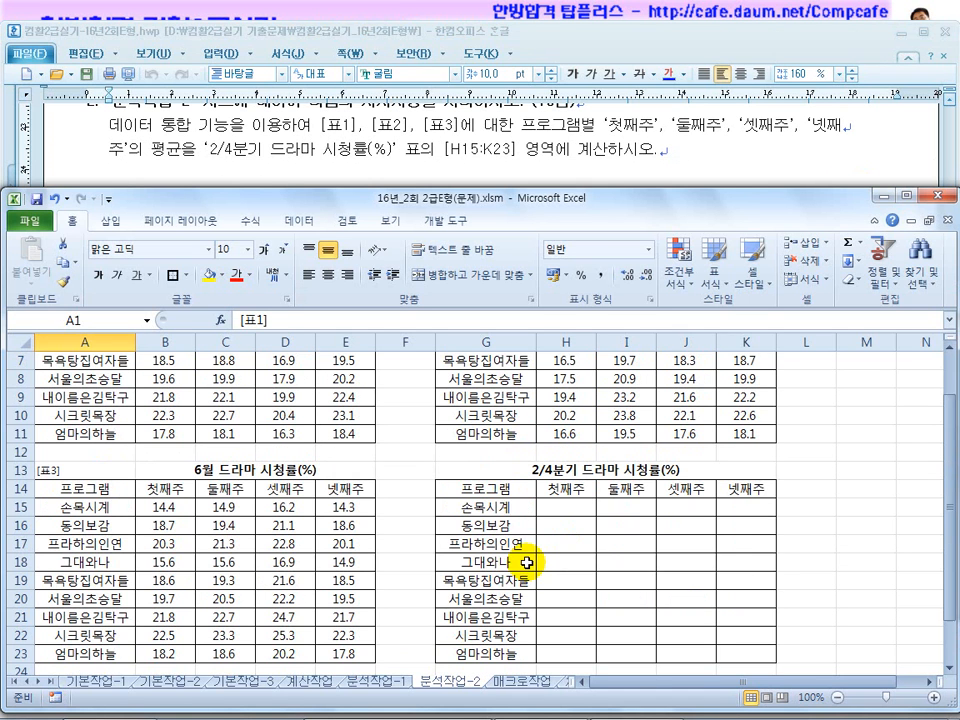
# Start a data consolidation (통합) into G14:K23 and add [표1] range A2:E11 as the first reference
pyautogui.moveTo(495, 491); pyautogui.dragTo(731, 651)
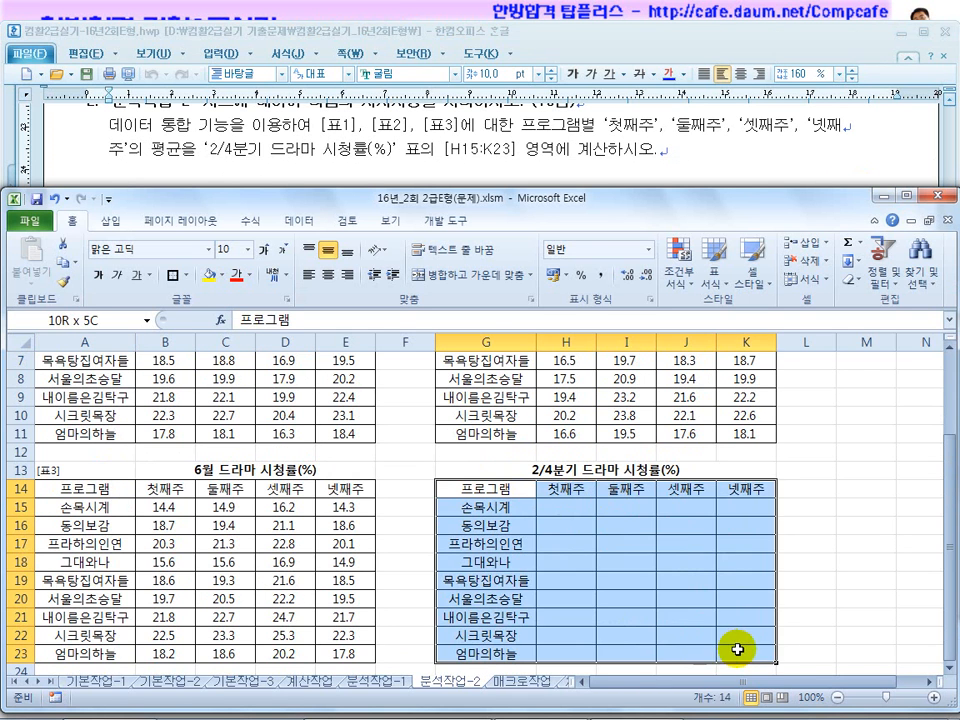
pyautogui.click(297, 220)
pyautogui.click(653, 272)
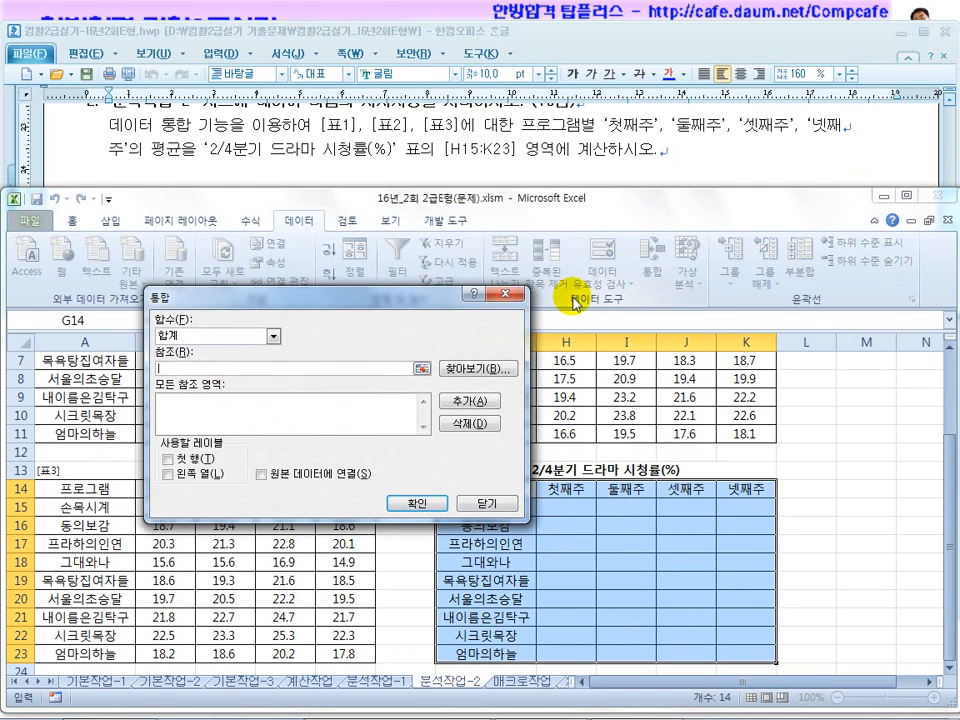
pyautogui.scroll(2, 37, 437)
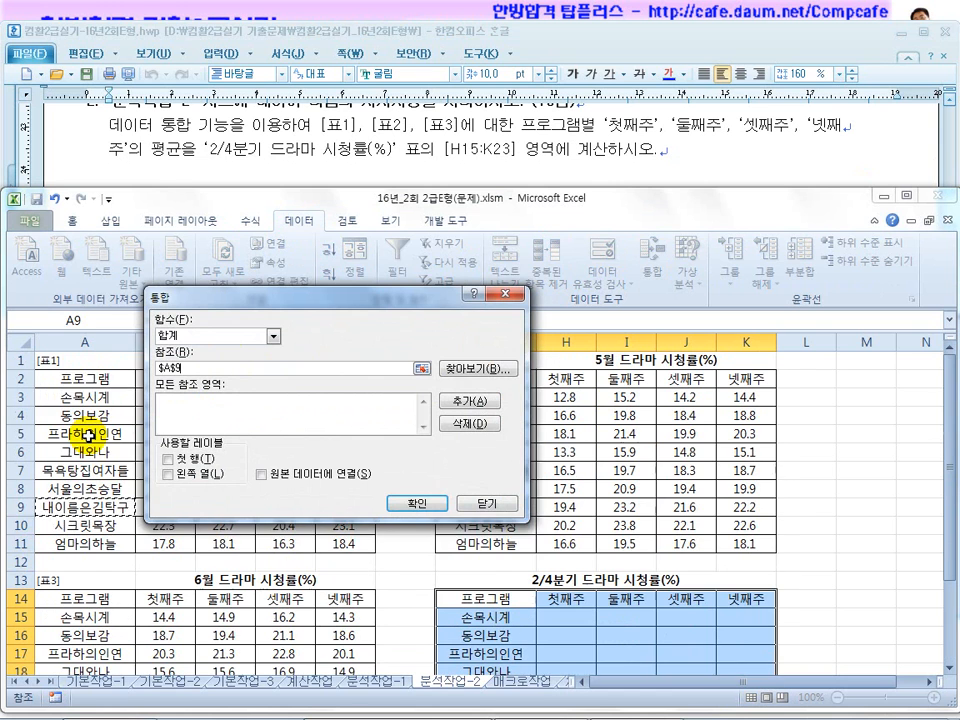
pyautogui.moveTo(40, 379); pyautogui.dragTo(328, 541)
pyautogui.click(472, 400)
# Add [표2] range G2:K11 to the consolidation references
pyautogui.click(558, 378)
pyautogui.moveTo(400, 297); pyautogui.dragTo(259, 275)
pyautogui.moveTo(500, 383); pyautogui.dragTo(700, 540)
pyautogui.click(349, 393)
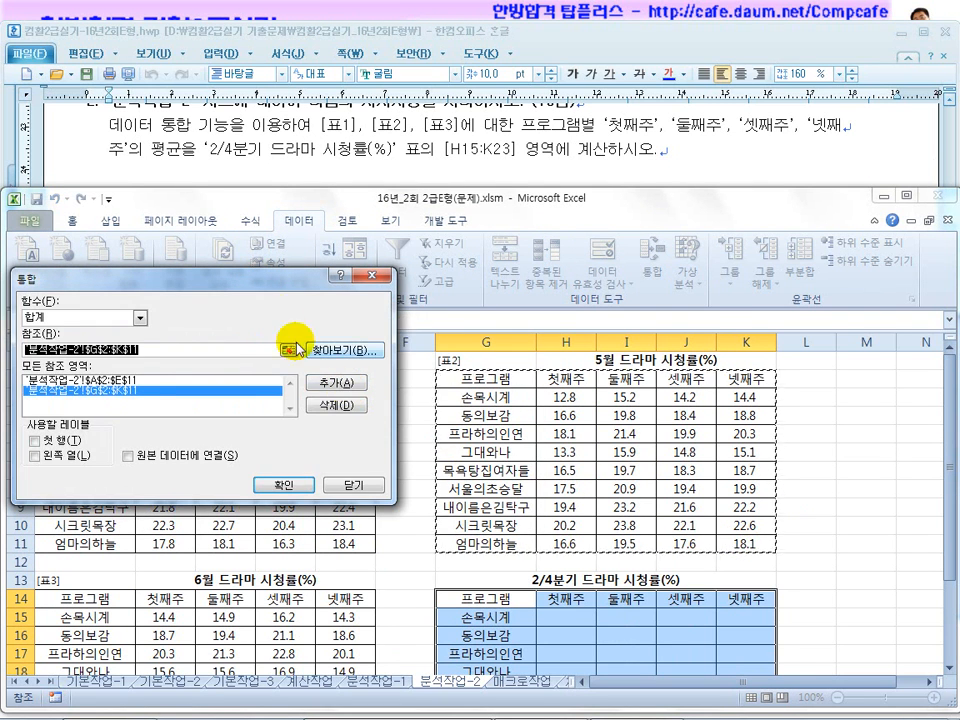
# Add [표3] range A14:E23 to the consolidation references
pyautogui.moveTo(317, 279); pyautogui.dragTo(650, 295)
pyautogui.click(332, 461)
pyautogui.scroll(-2, 300, 549)
pyautogui.moveTo(79, 487); pyautogui.dragTo(365, 661)
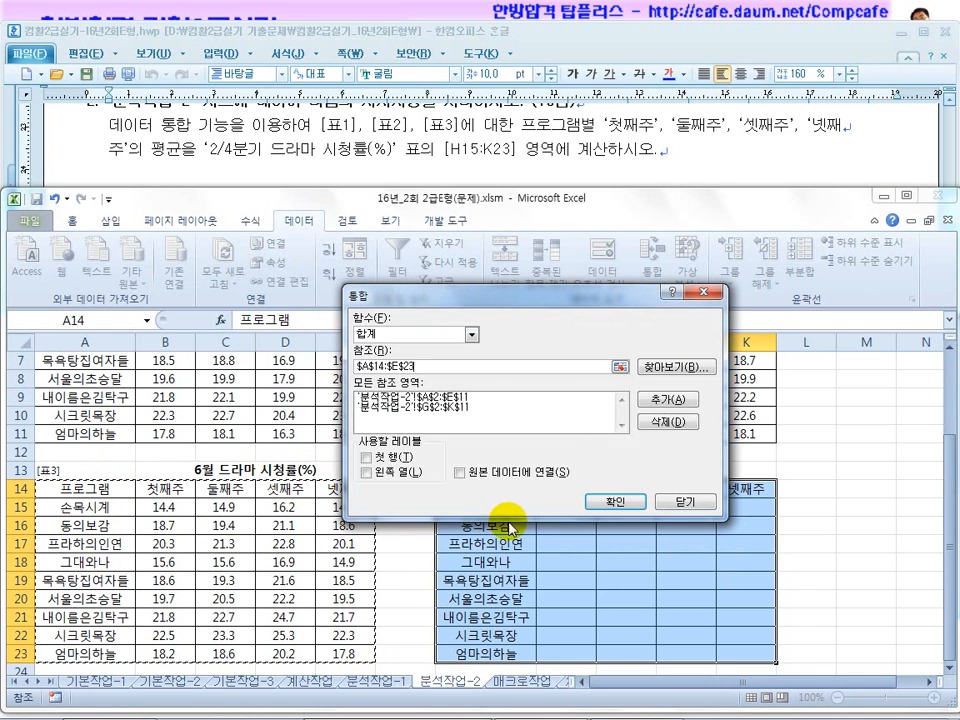
pyautogui.click(671, 400)
# Enable the 첫 행 and 왼쪽 열 labels and run the consolidation into the 2/4분기 드라마 시청률(%) table
pyautogui.click(370, 457)
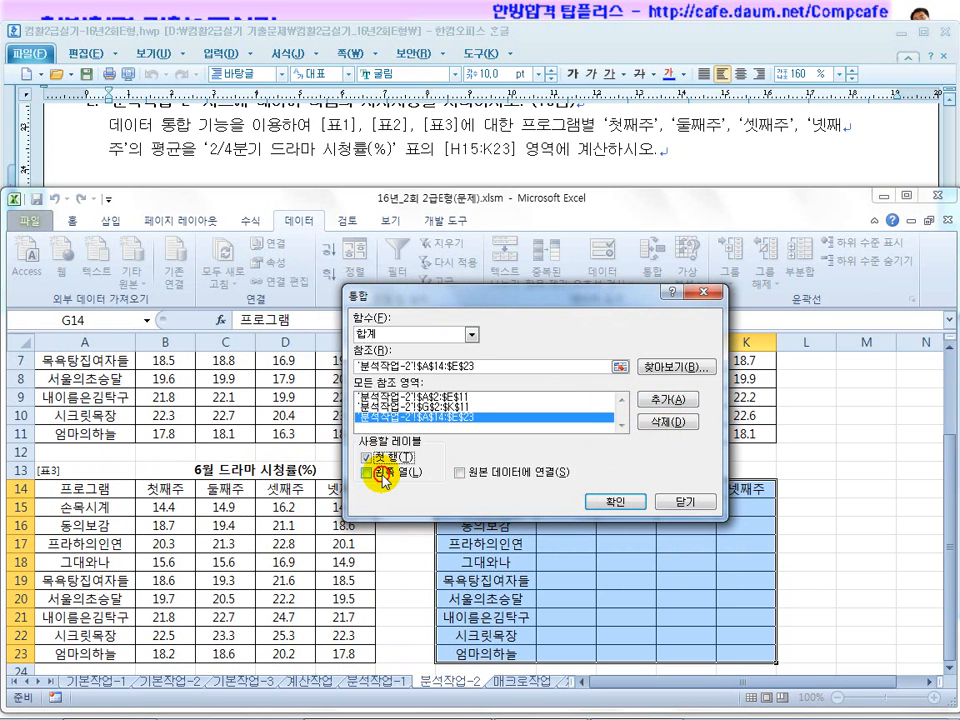
pyautogui.click(378, 472)
pyautogui.click(610, 506)
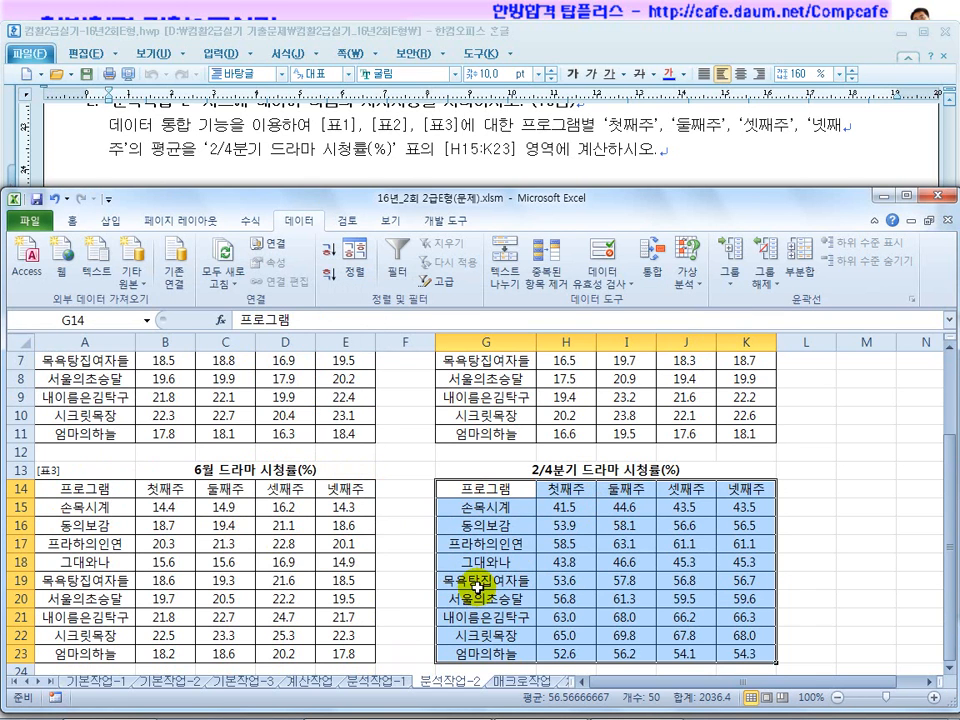
pyautogui.moveTo(460, 507); pyautogui.dragTo(475, 655)
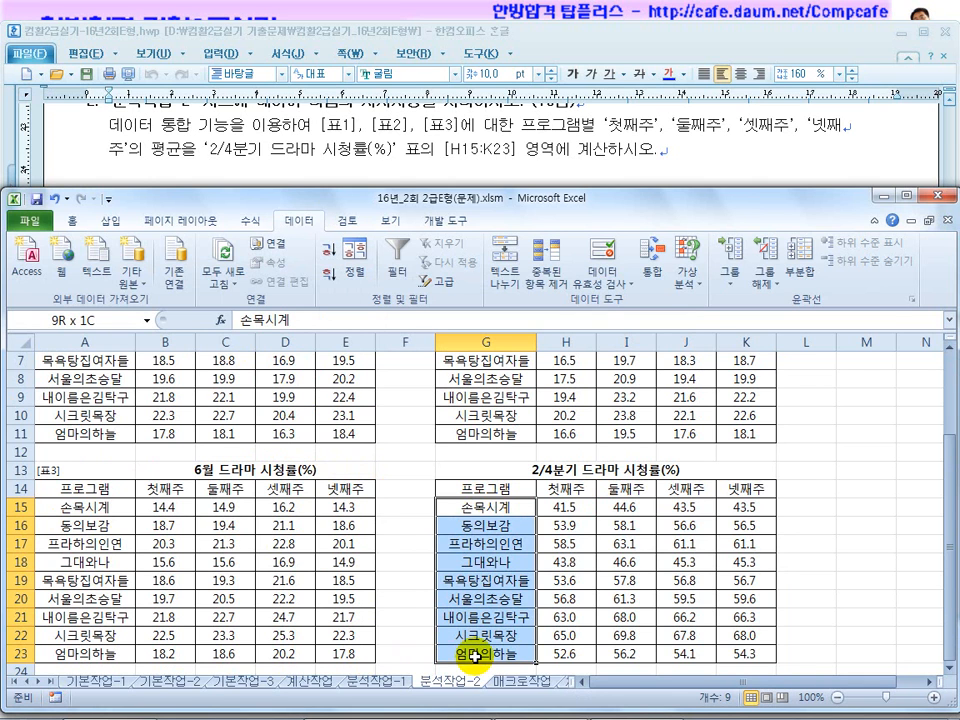
pyautogui.moveTo(476, 507); pyautogui.dragTo(710, 662)
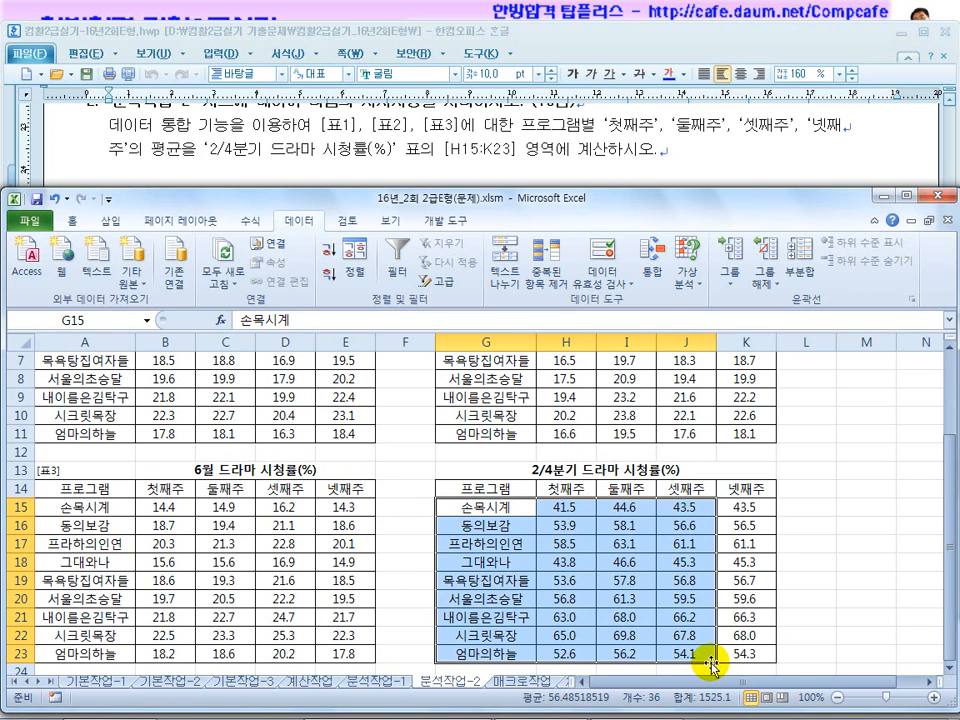
pyautogui.click(516, 563)
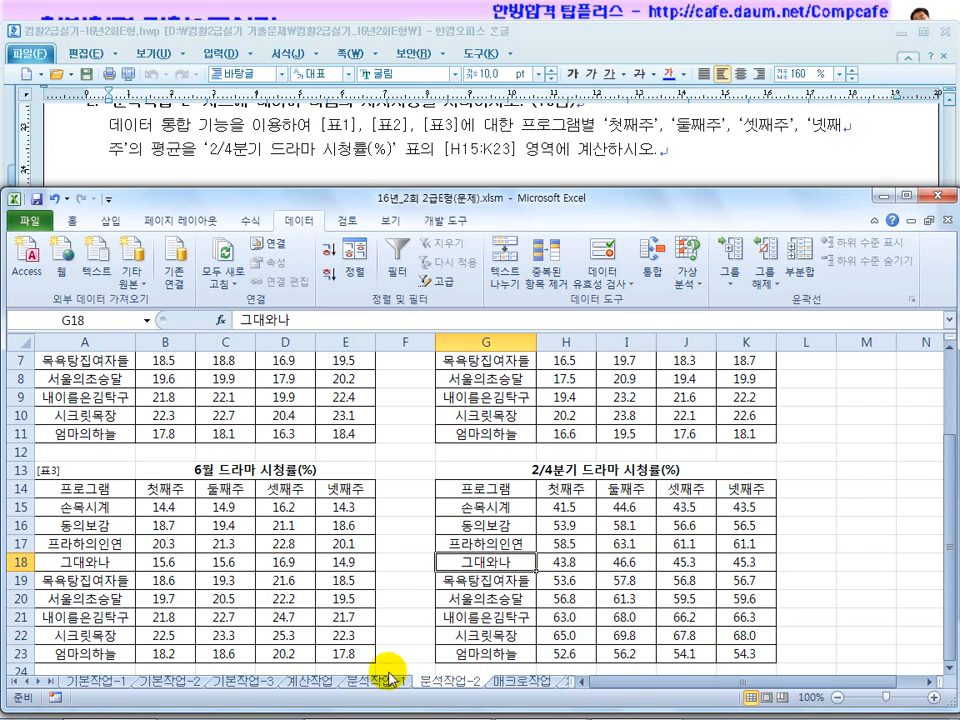
pyautogui.click(310, 681)
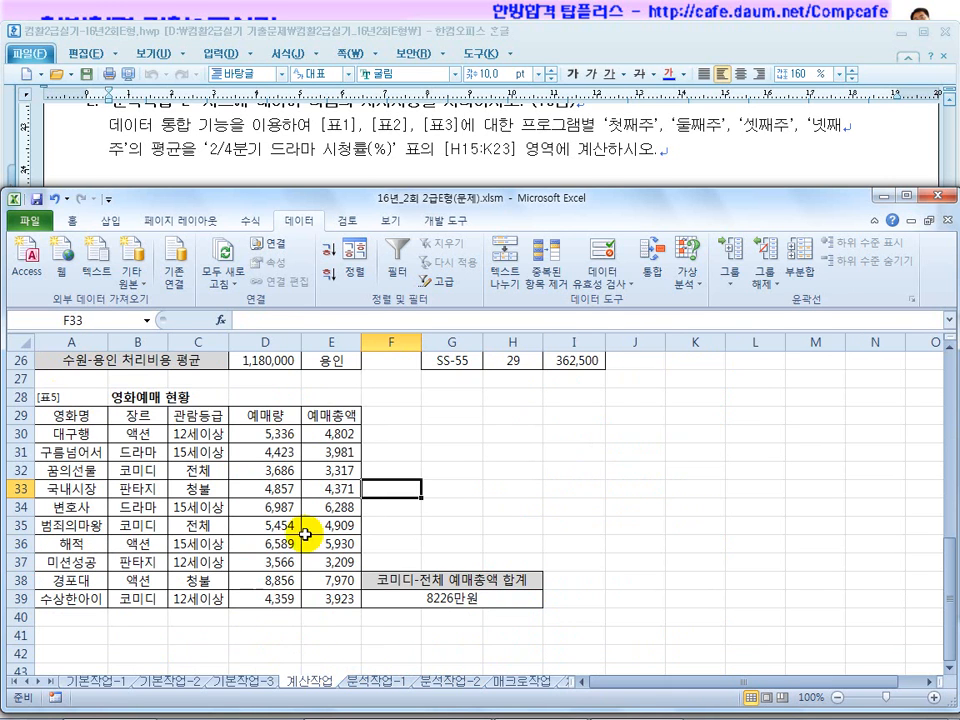
pyautogui.click(186, 683)
pyautogui.click(228, 683)
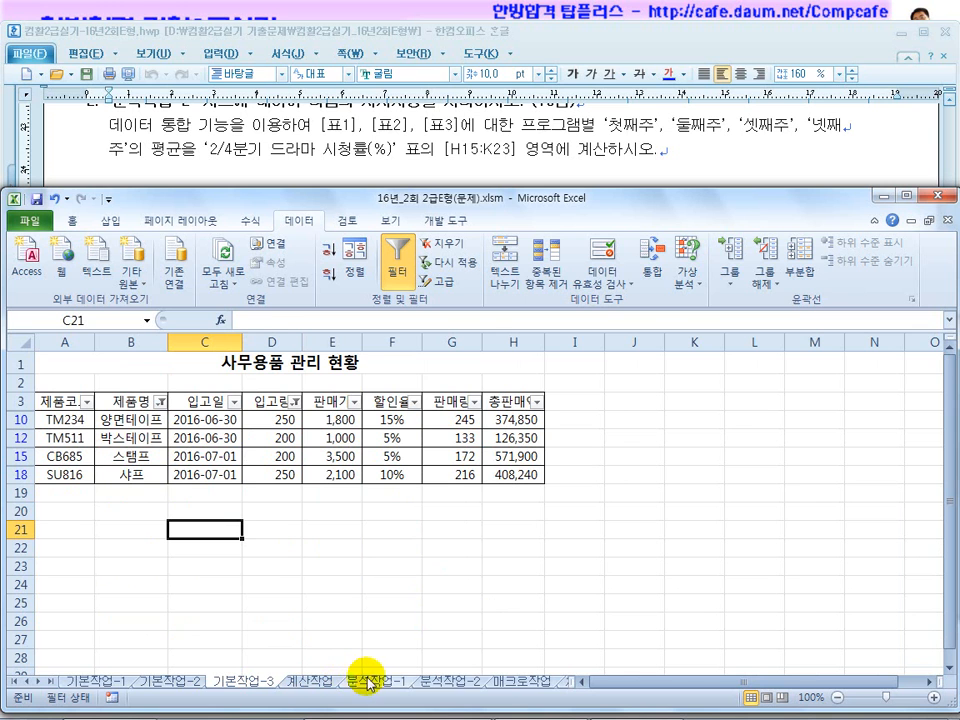
pyautogui.click(455, 684)
pyautogui.click(443, 598)
# Open the 매크로작업 sheet and read the exam document's instructions for the 평균 and 통화 macros
pyautogui.click(525, 684)
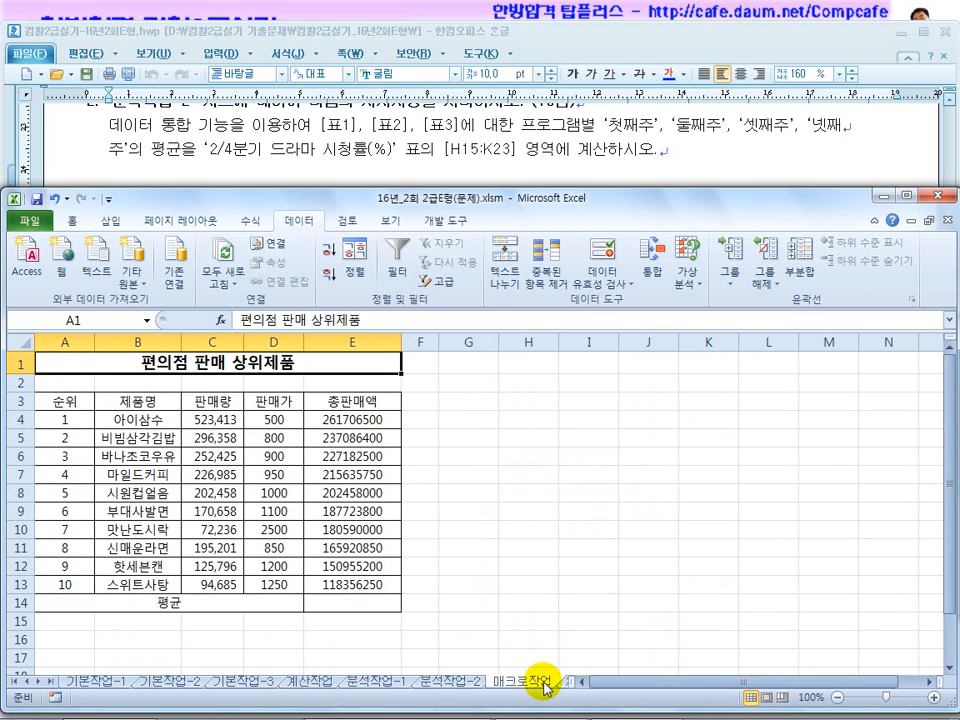
pyautogui.moveTo(572, 682); pyautogui.dragTo(661, 671)
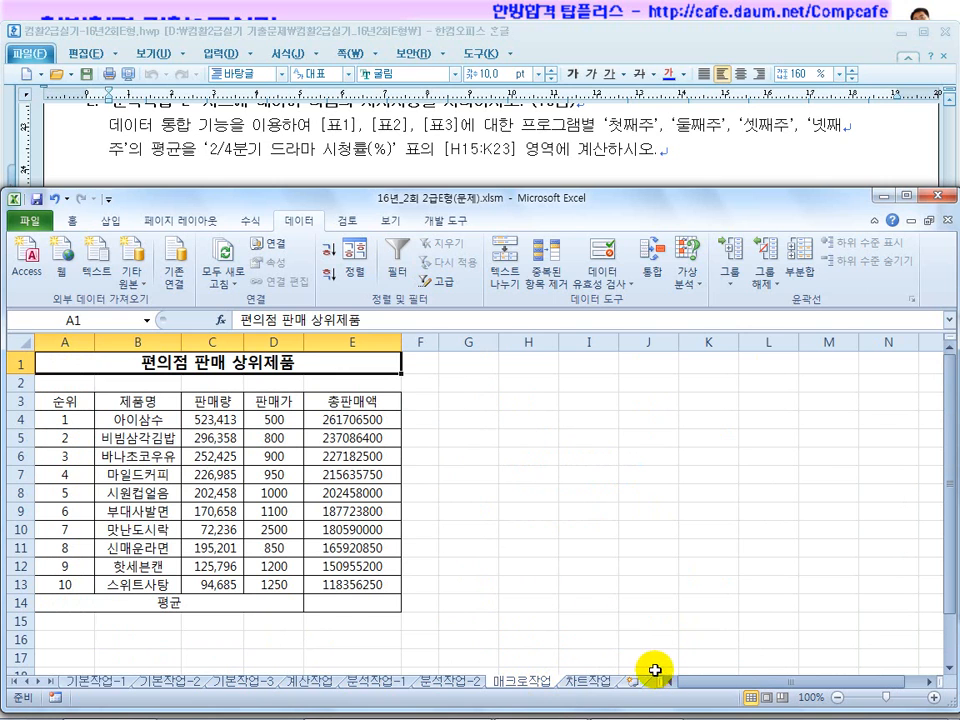
pyautogui.click(435, 176)
pyautogui.scroll(-6, 435, 212)
pyautogui.scroll(2, 436, 206)
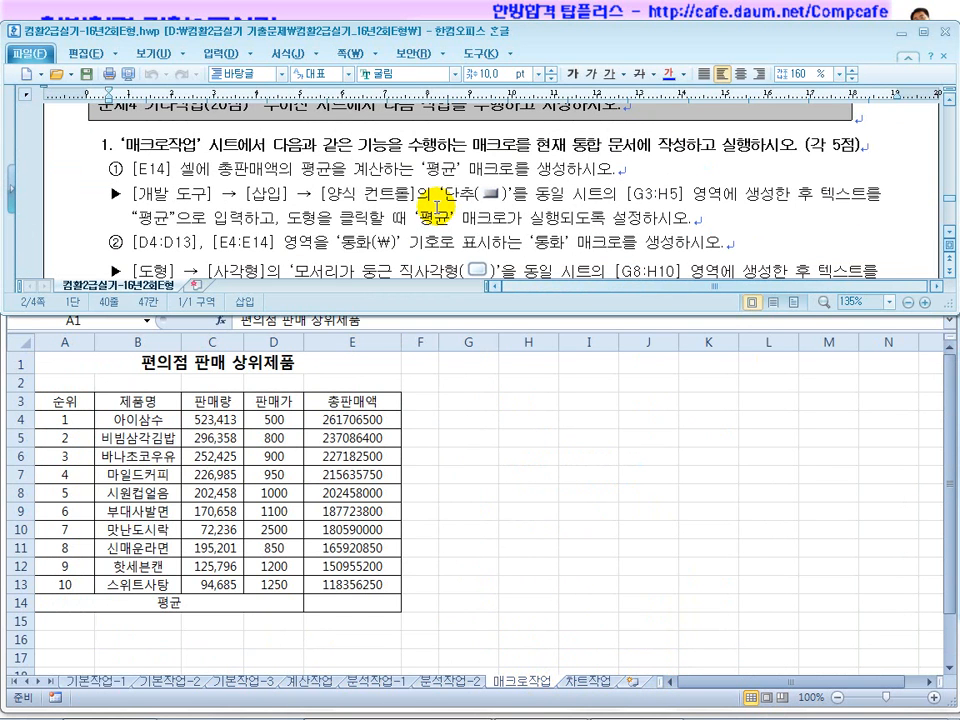
pyautogui.doubleClick(462, 169)
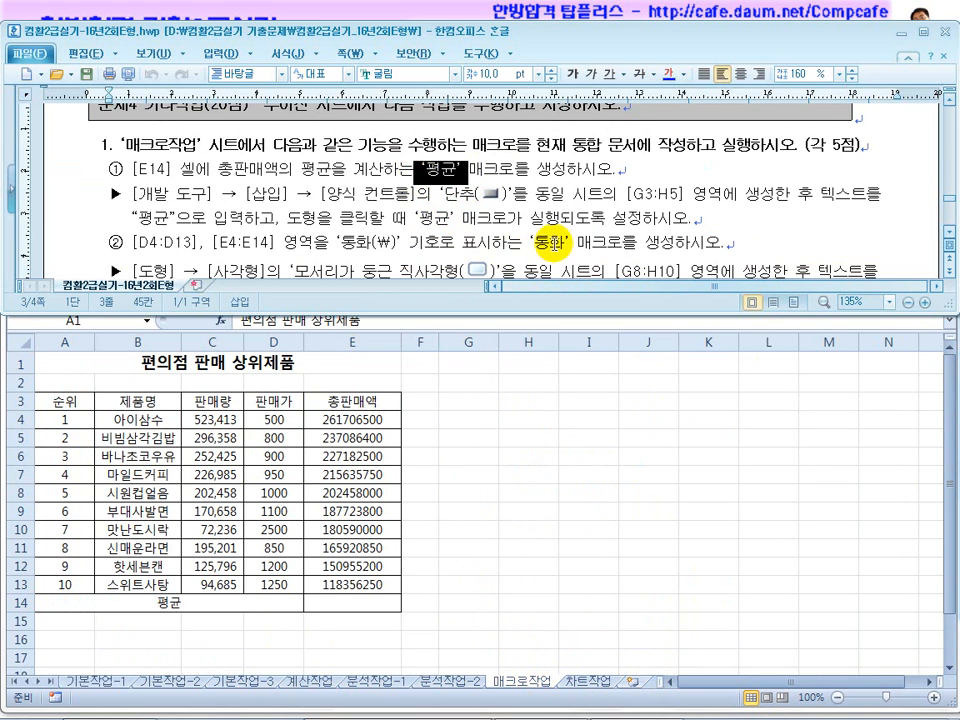
pyautogui.doubleClick(548, 241)
pyautogui.click(456, 441)
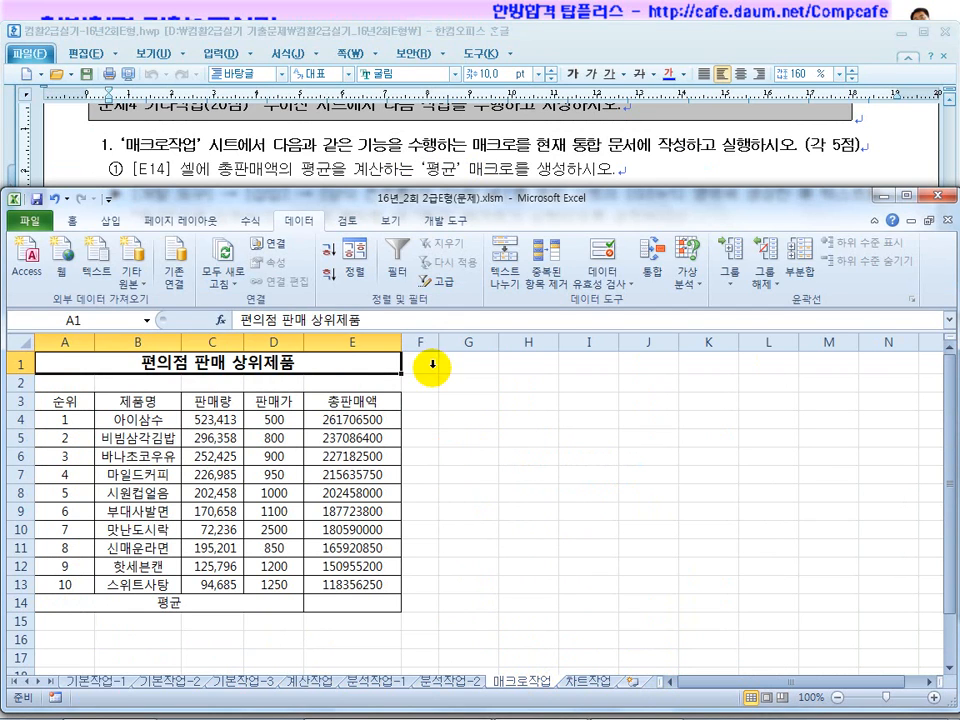
pyautogui.click(516, 148)
pyautogui.scroll(-2, 946, 233)
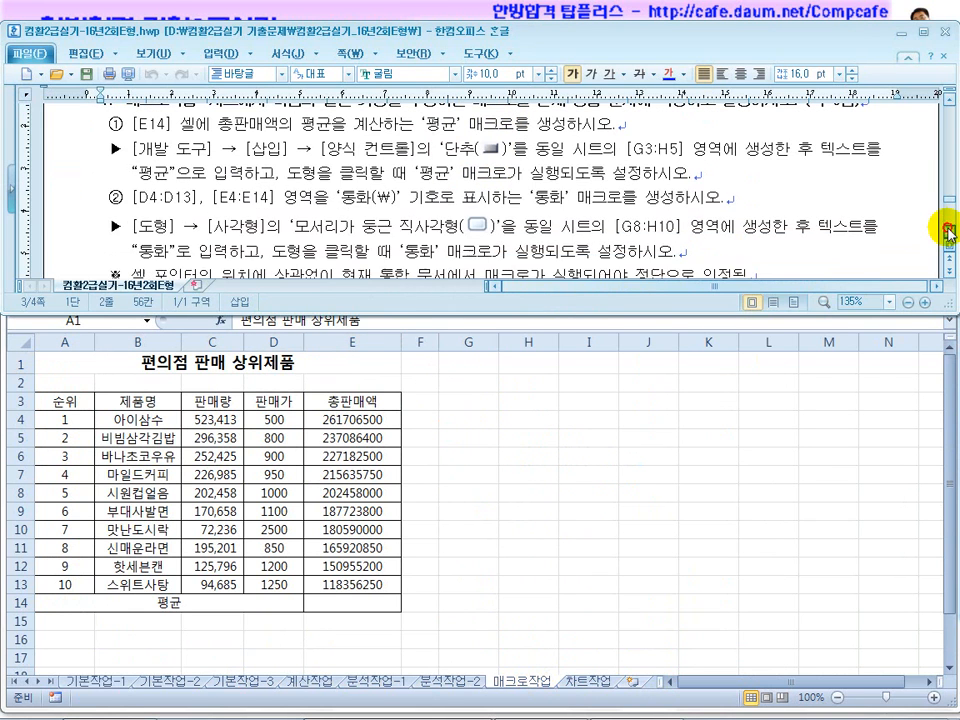
pyautogui.click(569, 458)
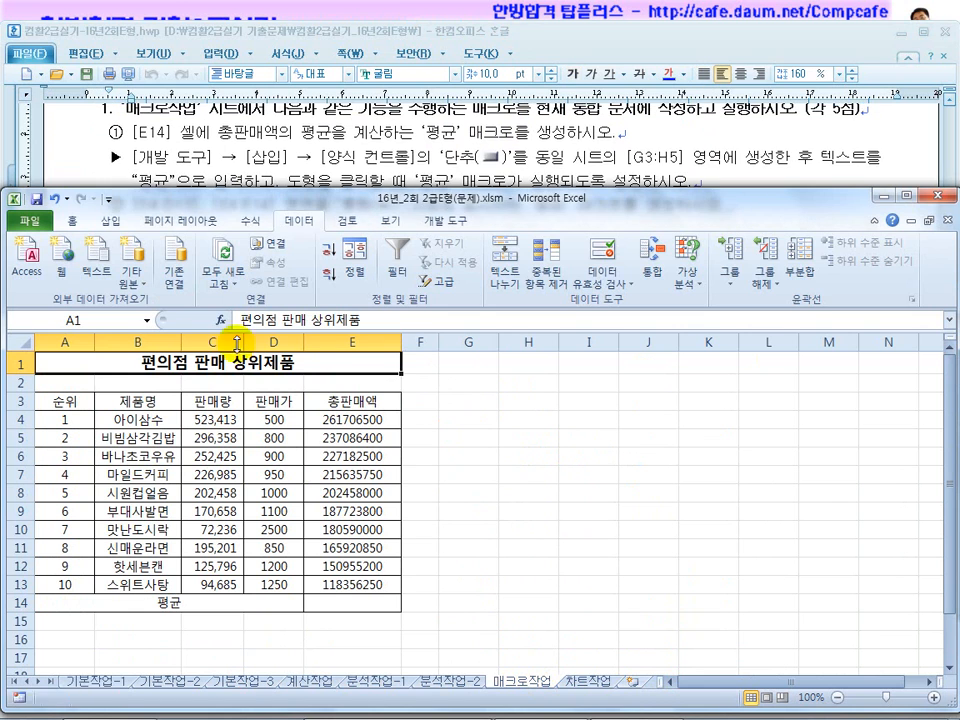
pyautogui.click(116, 116)
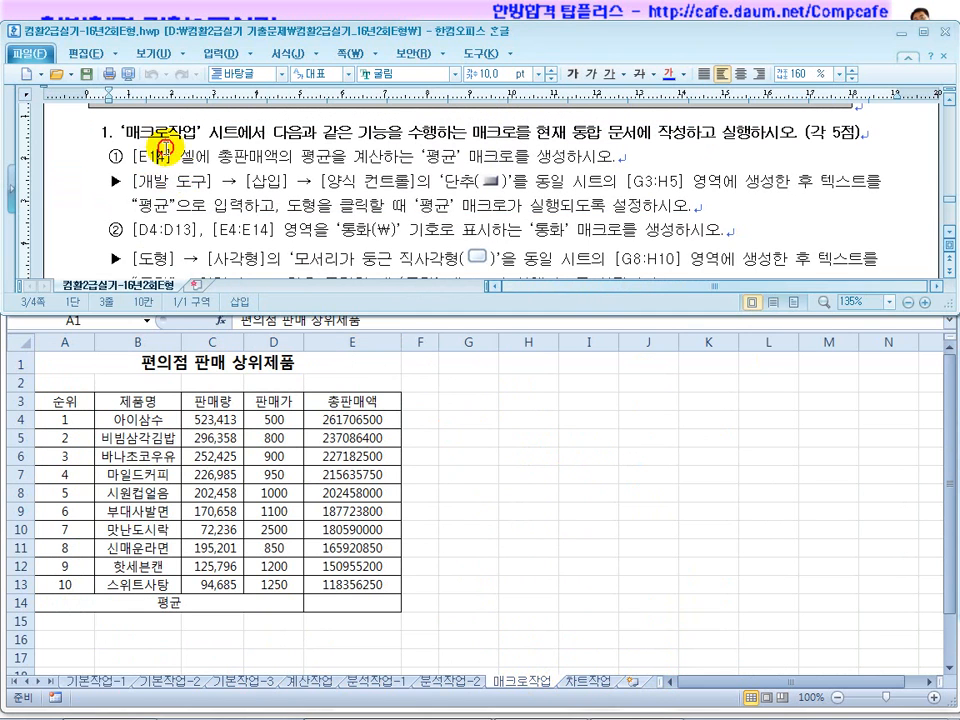
# Try the average formula =AVERAGE(E4:E13) in cell E14, and clear the cell again
pyautogui.click(363, 602)
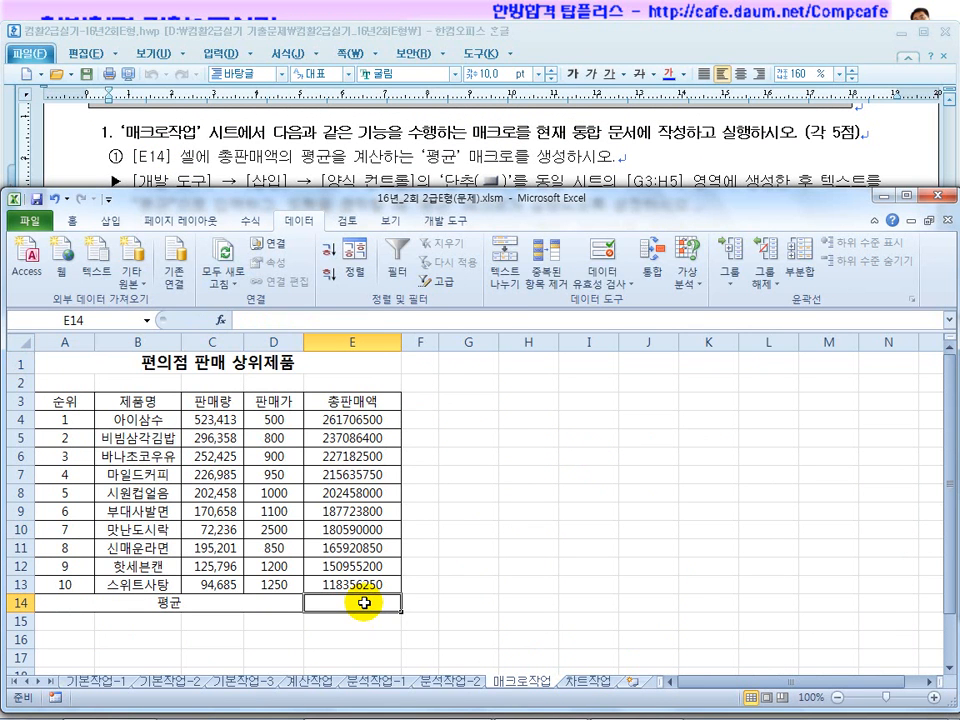
pyautogui.write('=')
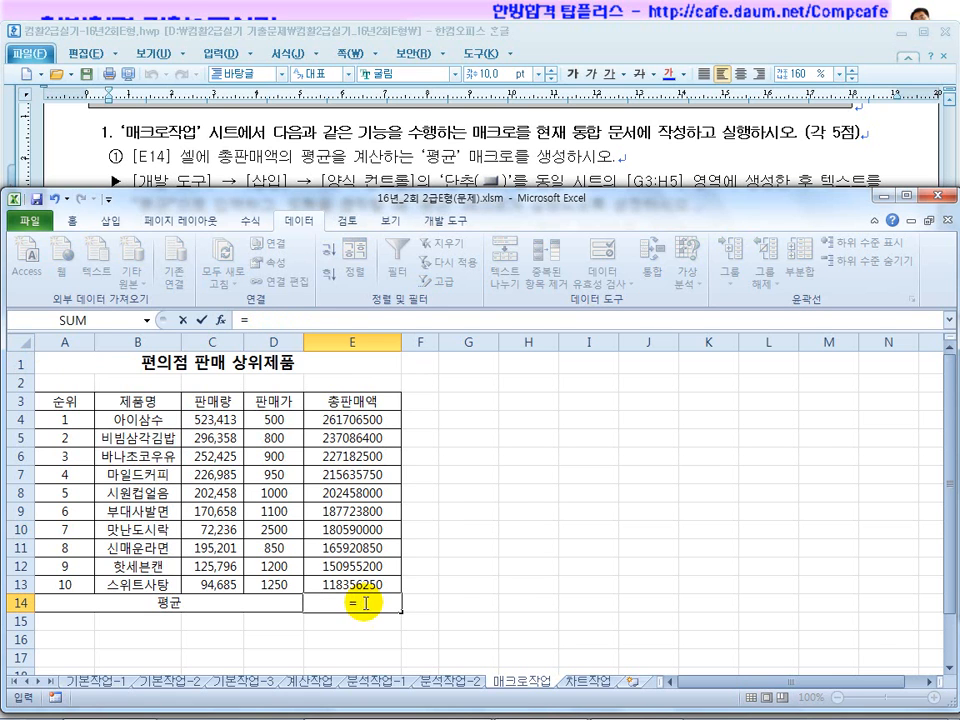
pyautogui.write('ㅁaverage(')
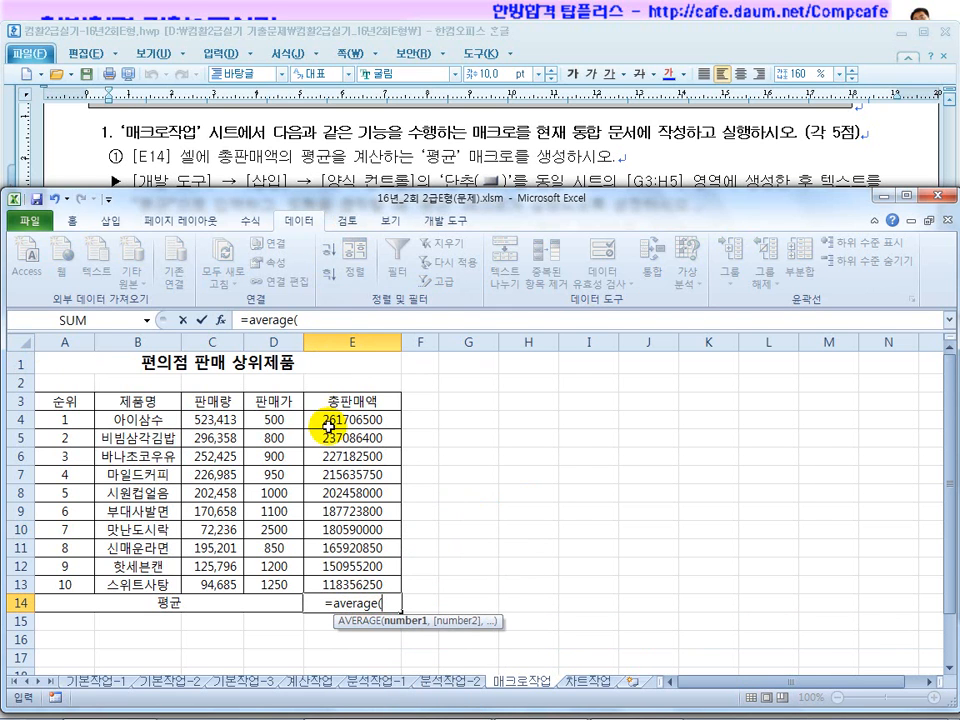
pyautogui.moveTo(331, 424); pyautogui.dragTo(339, 584)
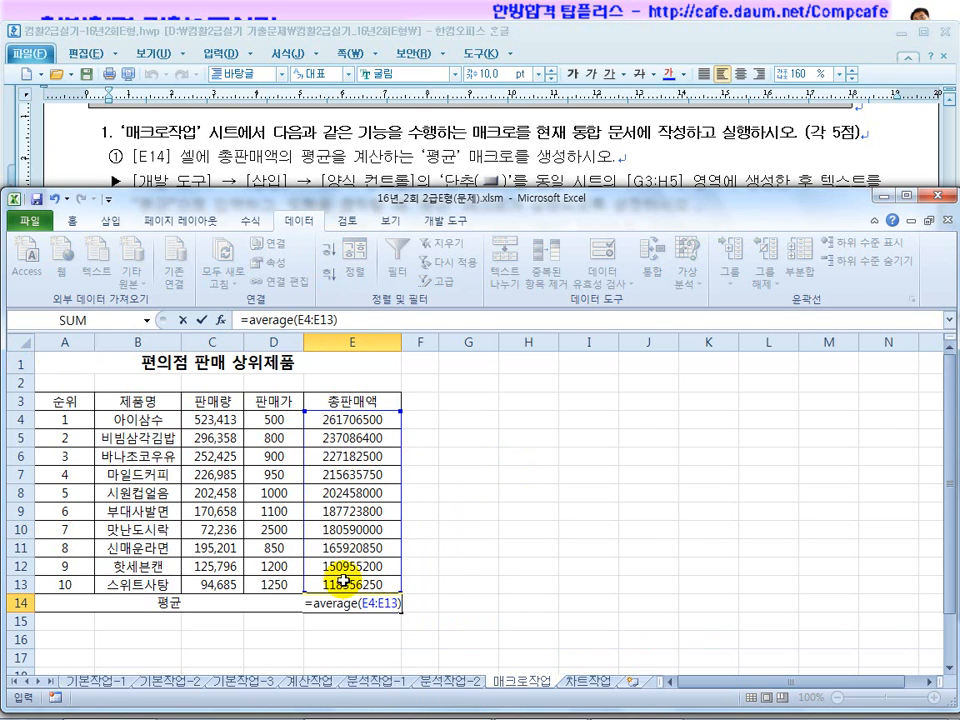
pyautogui.press('Return')
pyautogui.click(343, 604)
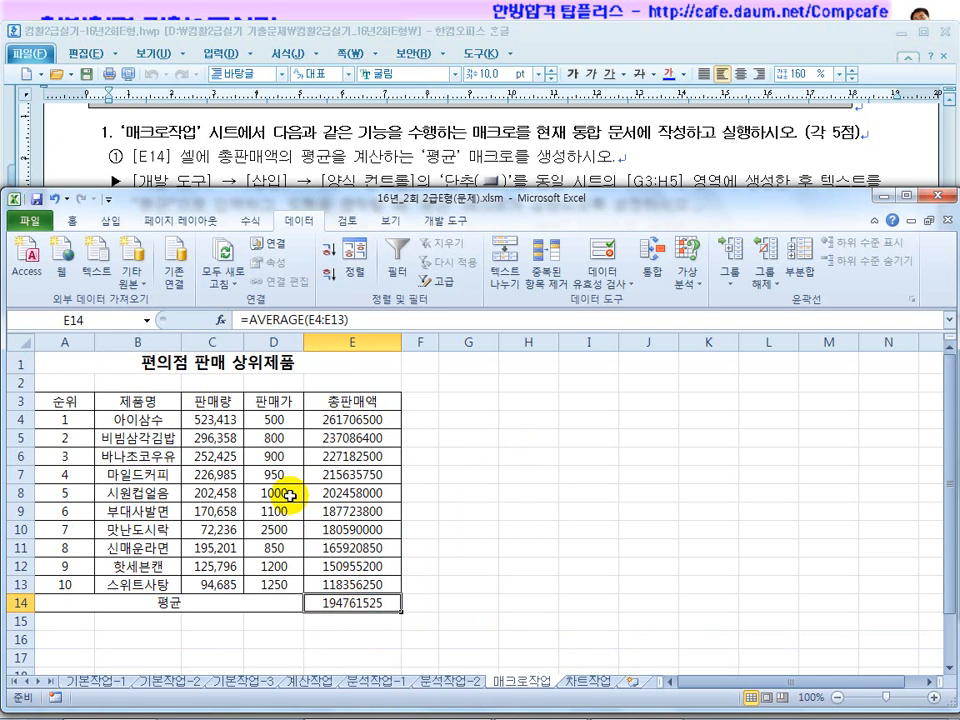
pyautogui.click(315, 157)
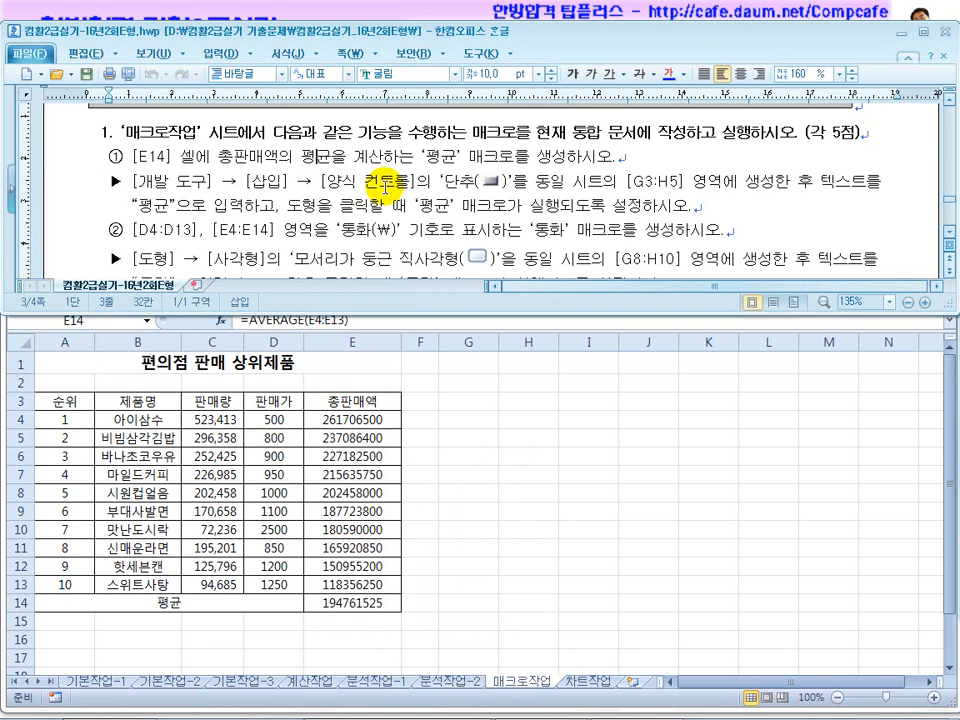
pyautogui.click(443, 461)
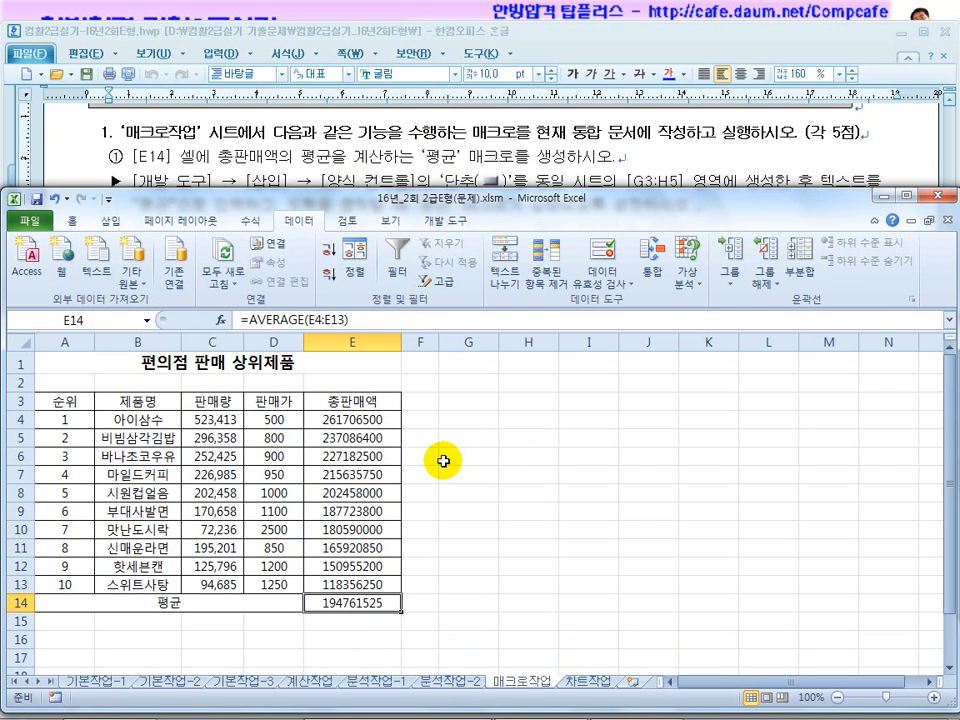
pyautogui.press('Delete')
# With the empty cell G9 selected, start recording a macro named 평균 stored in 현재 통합 문서
pyautogui.click(443, 460)
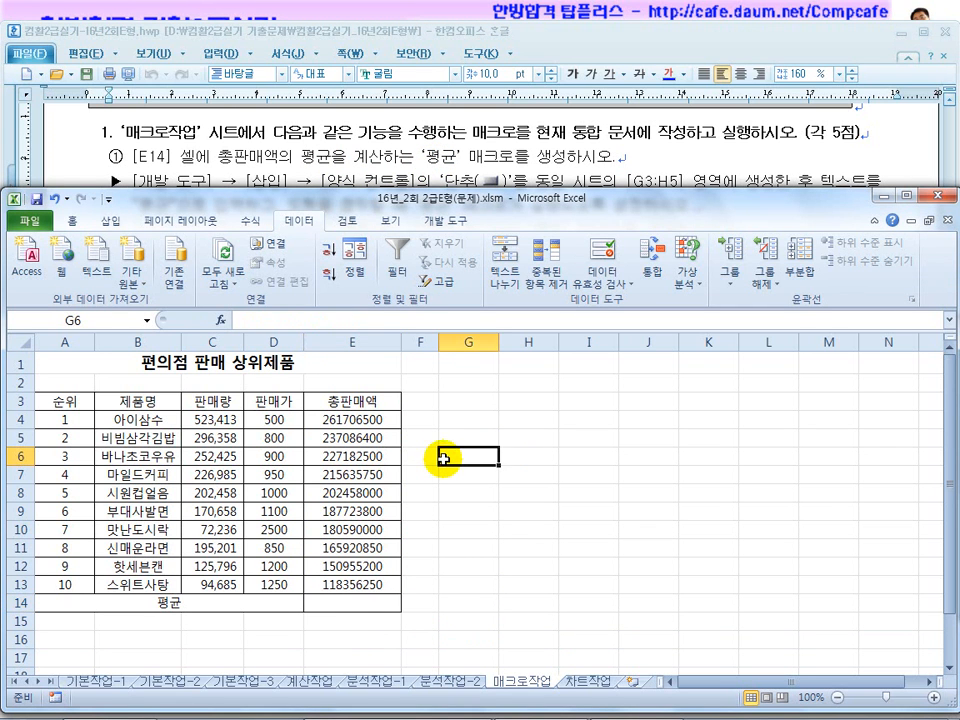
pyautogui.click(458, 478)
pyautogui.click(257, 633)
pyautogui.click(468, 511)
pyautogui.click(445, 221)
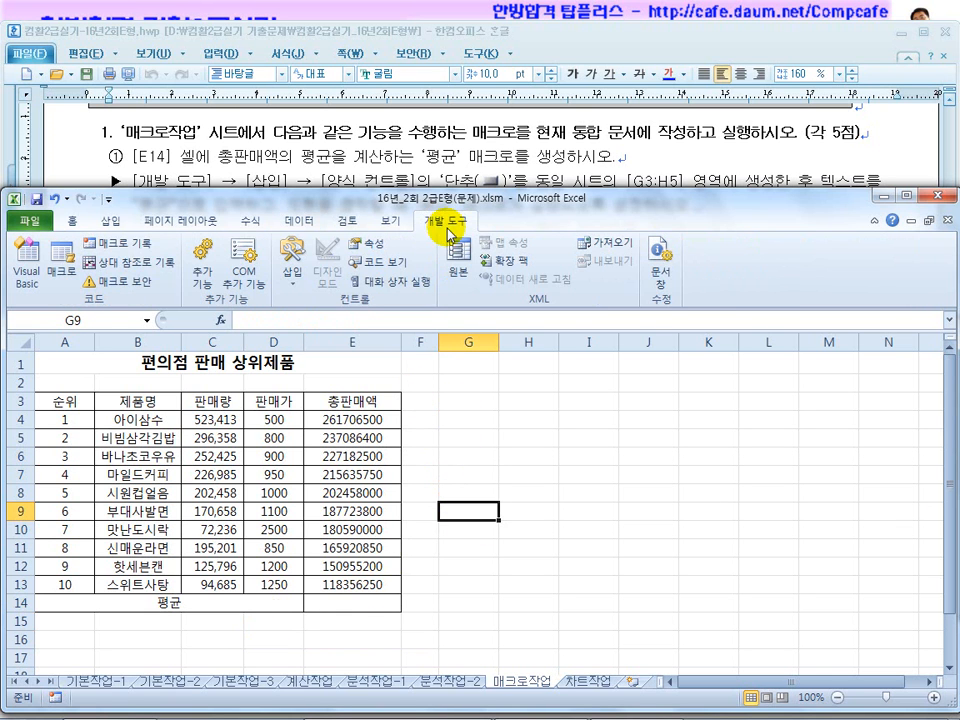
pyautogui.click(138, 250)
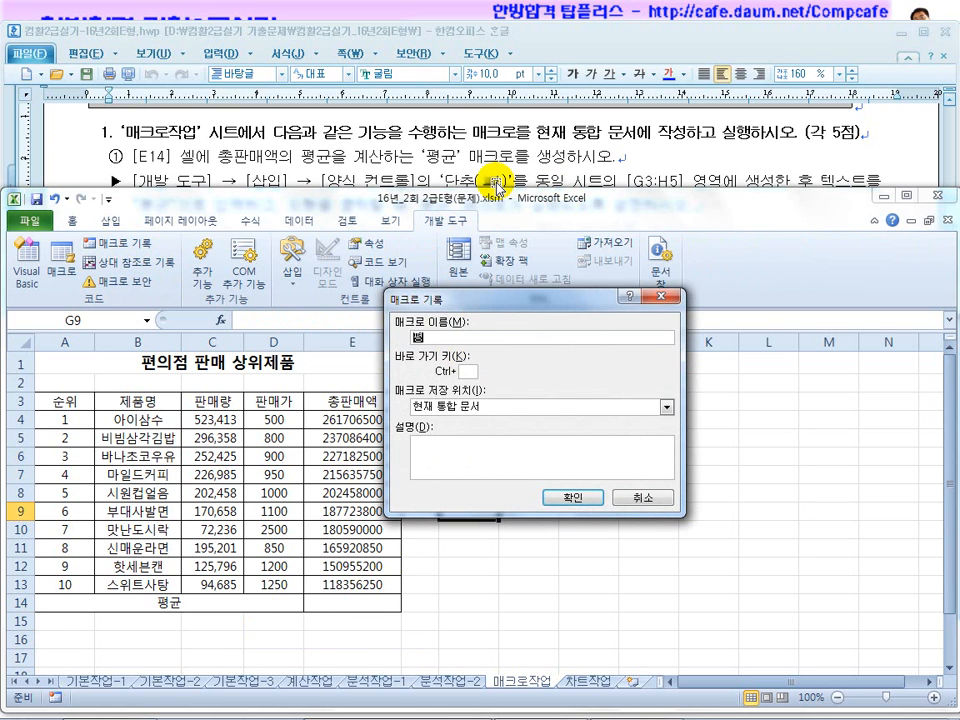
pyautogui.press('Return')
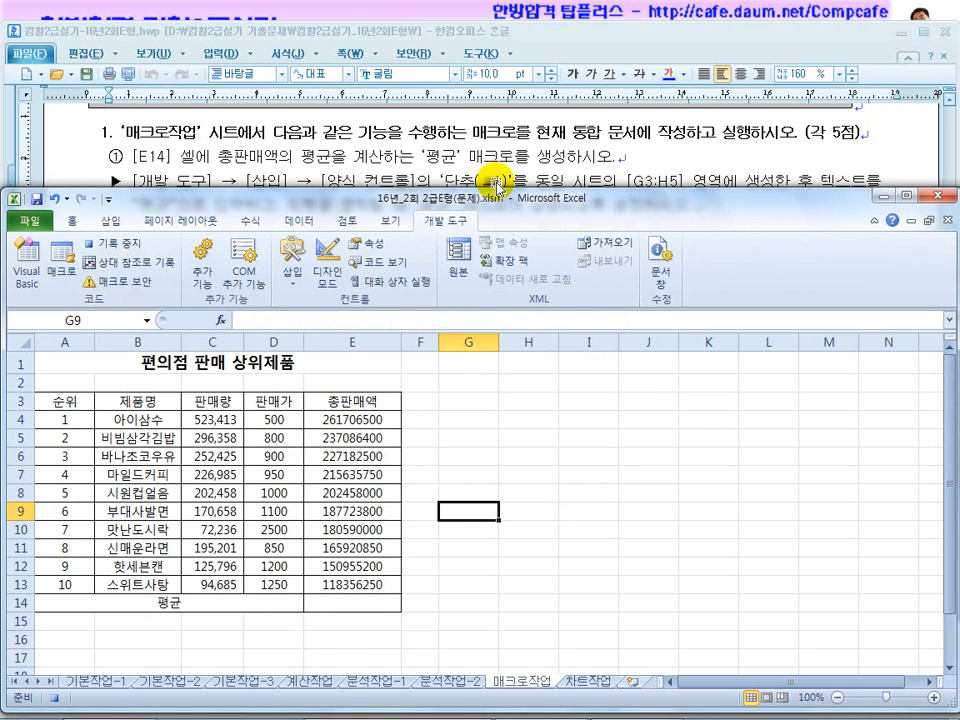
# Enter =AVERAGE(E4:E13) in cell E14 to calculate the 총판매액 average in the macro being recorded
pyautogui.click(349, 603)
pyautogui.write('=av')
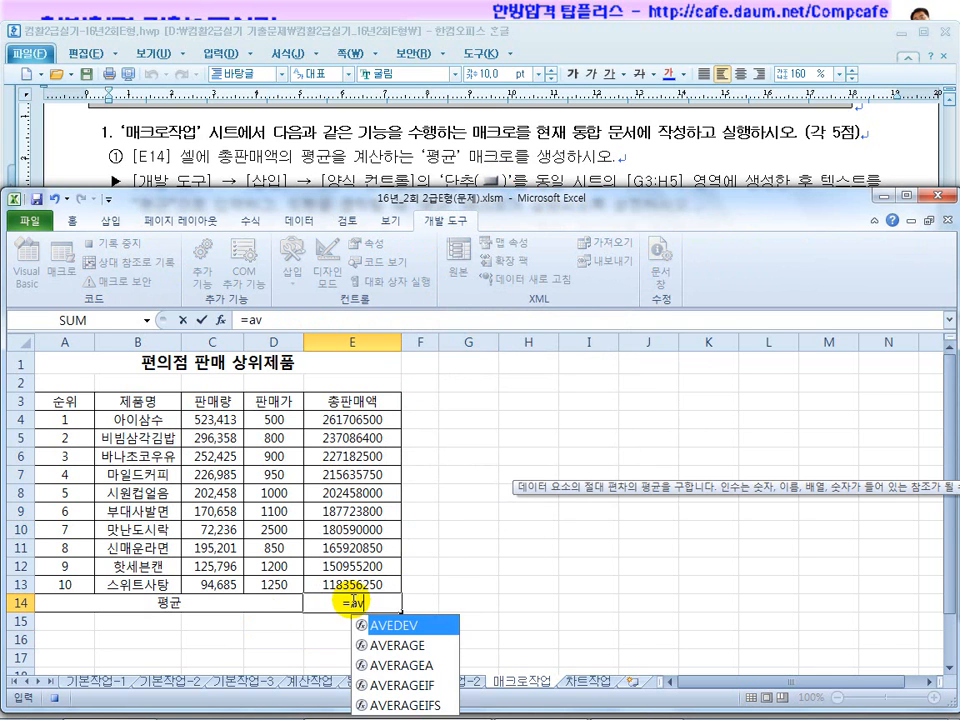
pyautogui.doubleClick(395, 646)
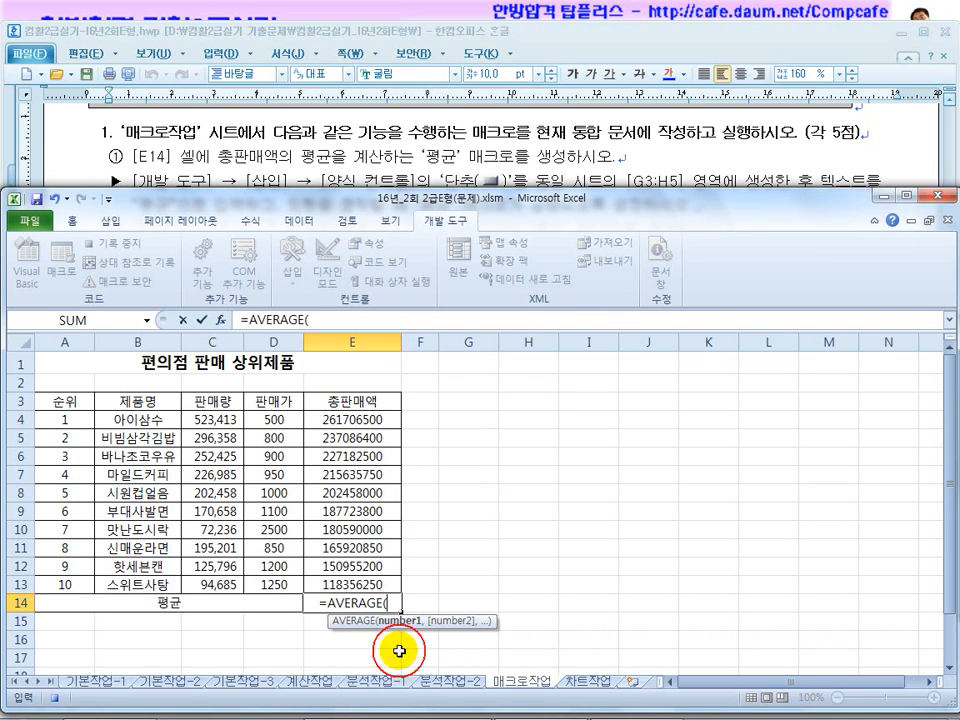
pyautogui.moveTo(350, 421); pyautogui.dragTo(349, 585)
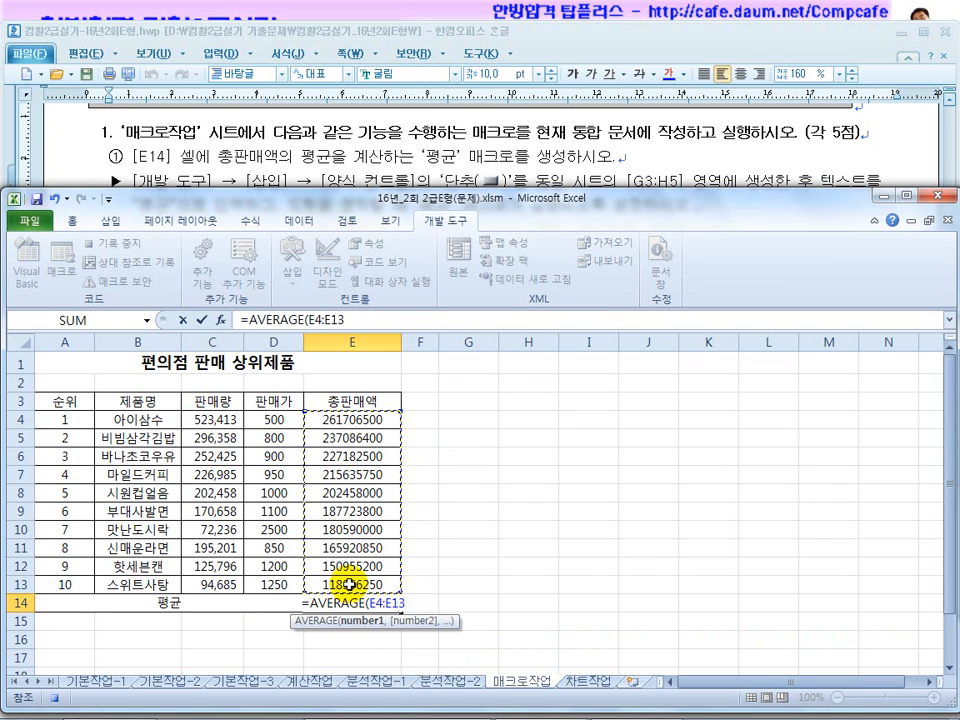
pyautogui.press('Return')
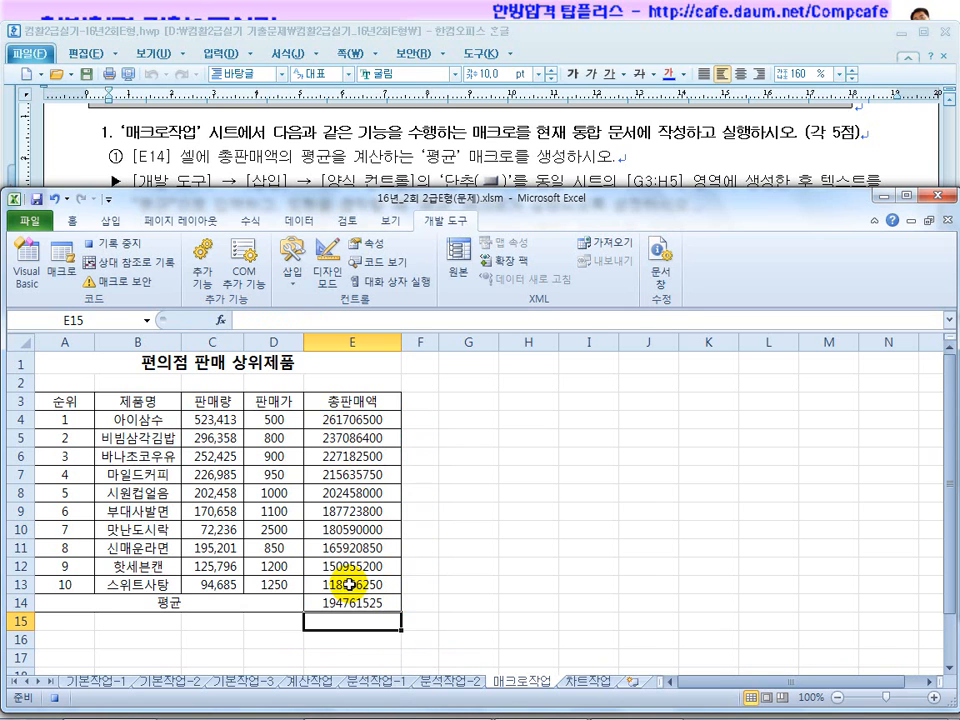
# Stop recording the 평균 macro and start recording a new macro named 통화, stored in 현재 통합 문서
pyautogui.click(427, 545)
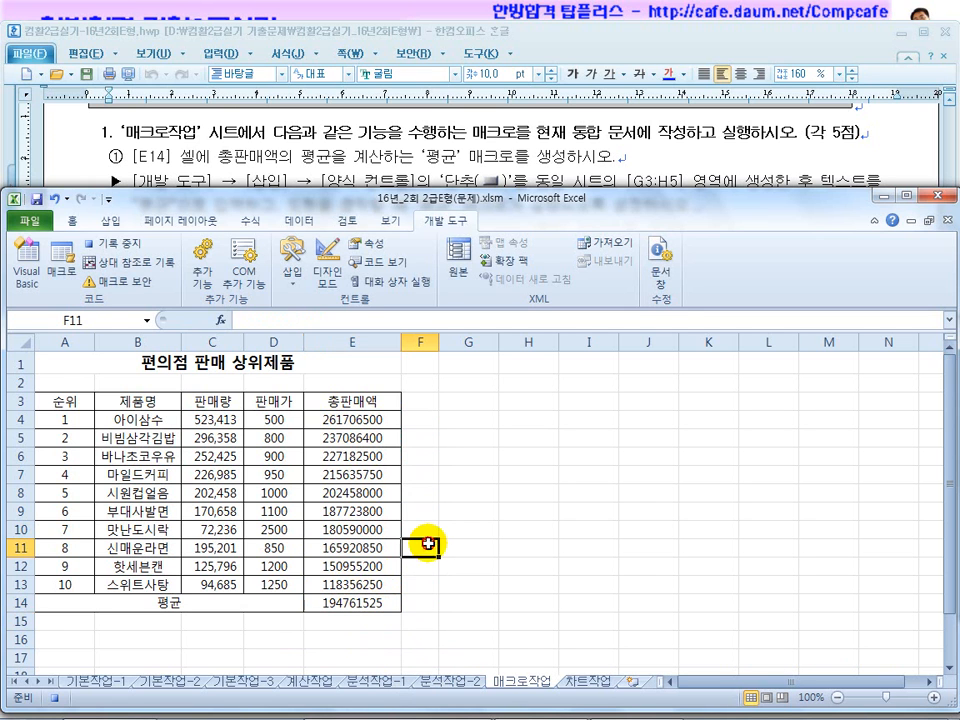
pyautogui.click(116, 250)
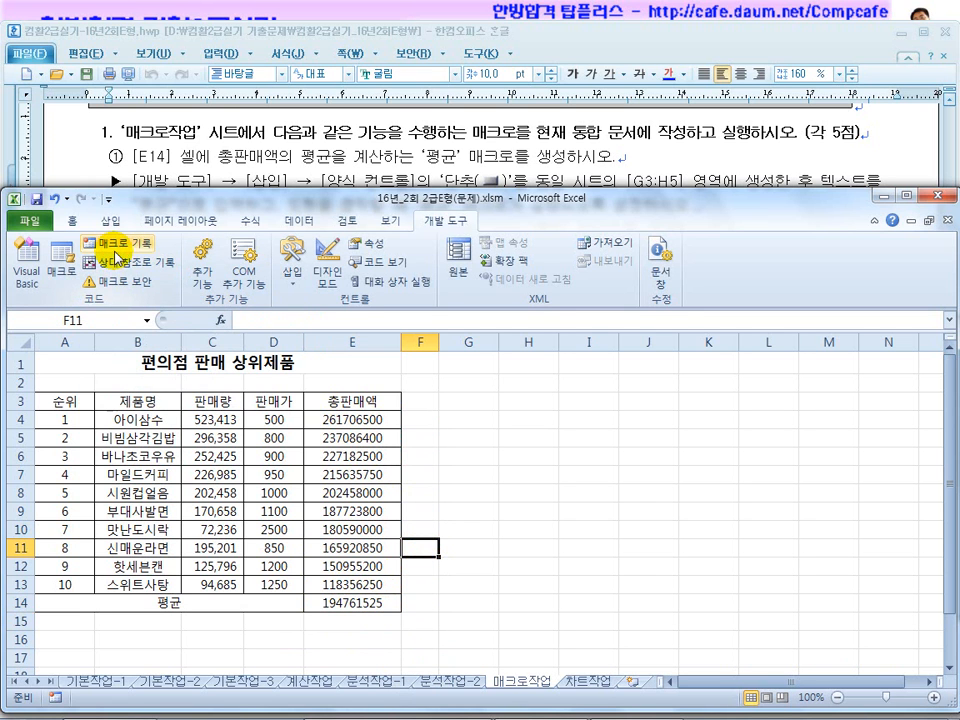
pyautogui.click(383, 195)
pyautogui.scroll(-2, 282, 182)
pyautogui.click(161, 167)
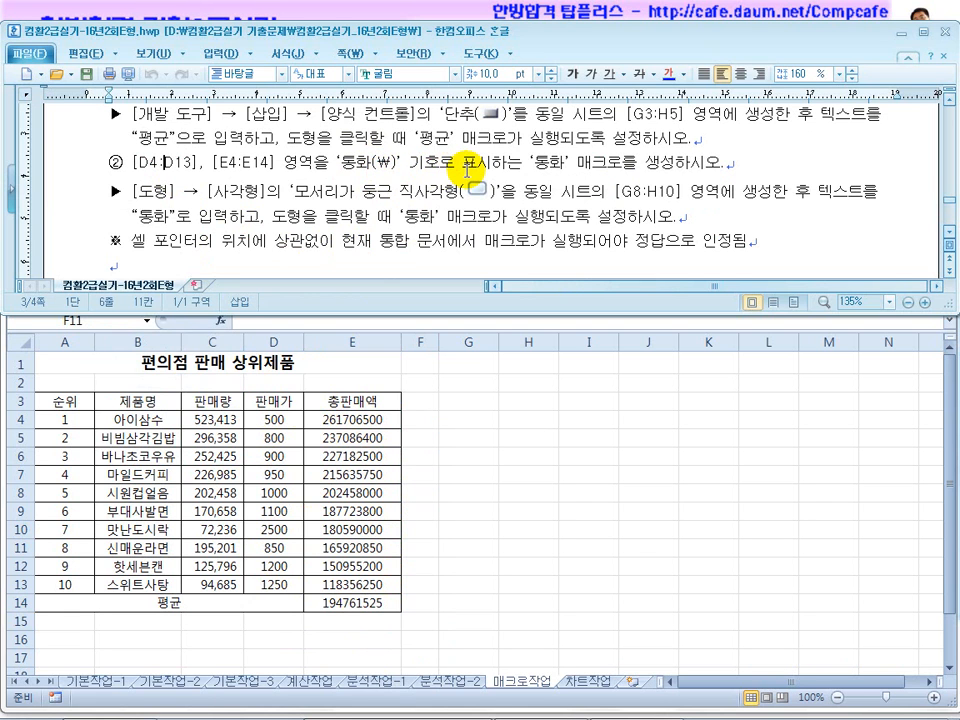
pyautogui.click(439, 448)
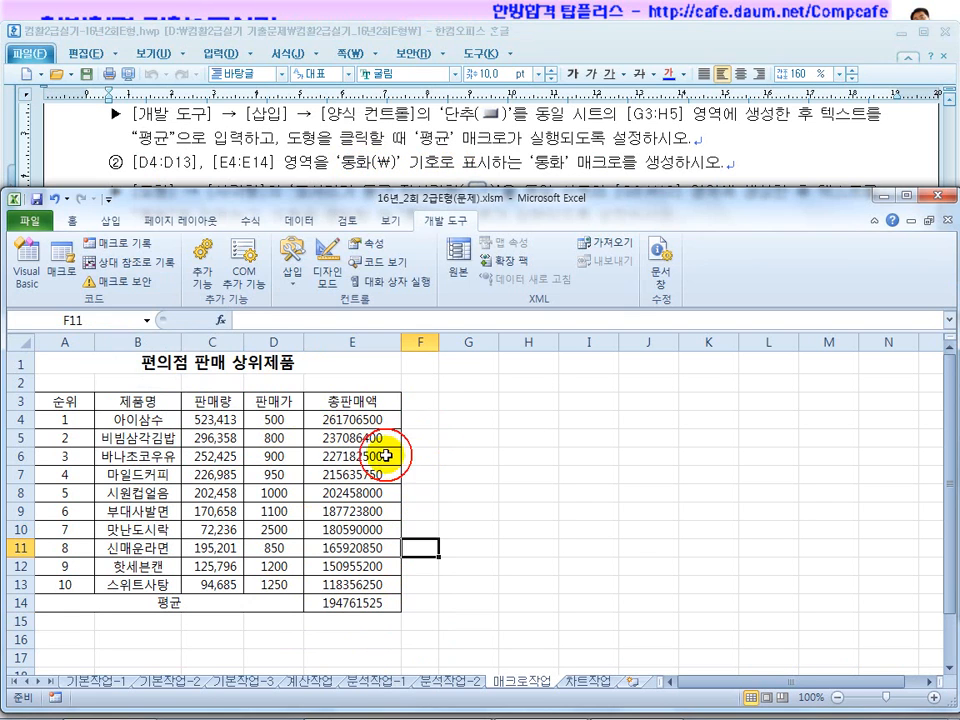
pyautogui.click(150, 243)
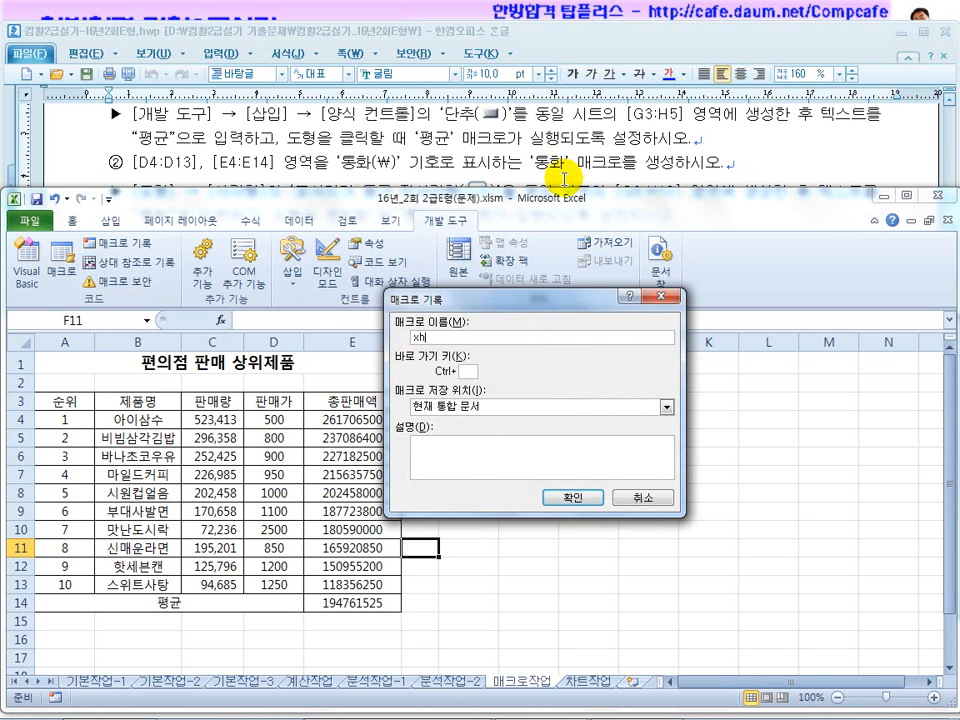
pyautogui.write('통화')
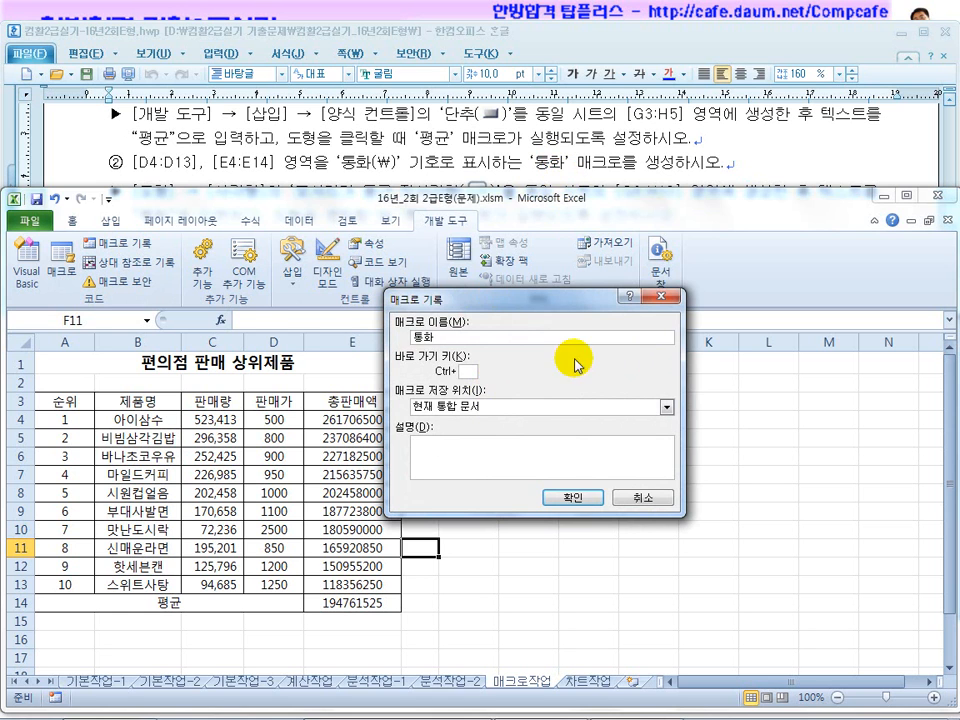
pyautogui.click(572, 497)
# Apply the 통화 (₩) number format to the ranges D4:D13 and E4:E14 in the macro being recorded
pyautogui.moveTo(272, 420); pyautogui.dragTo(286, 585)
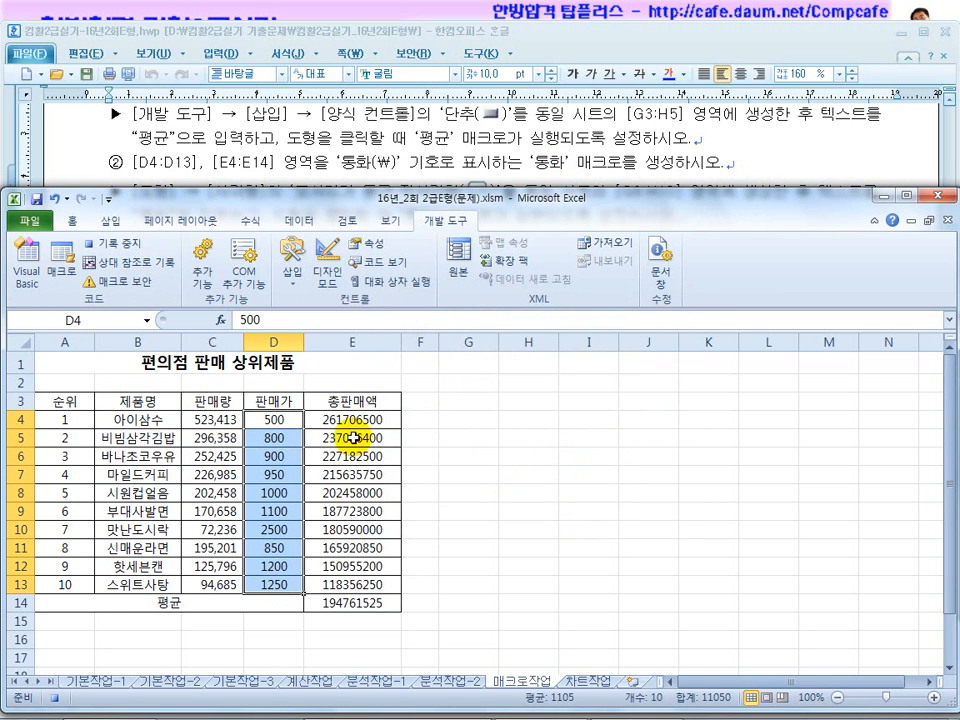
pyautogui.keyDown('ctrl'); pyautogui.moveTo(354, 420); pyautogui.dragTo(373, 604); pyautogui.keyUp('ctrl')
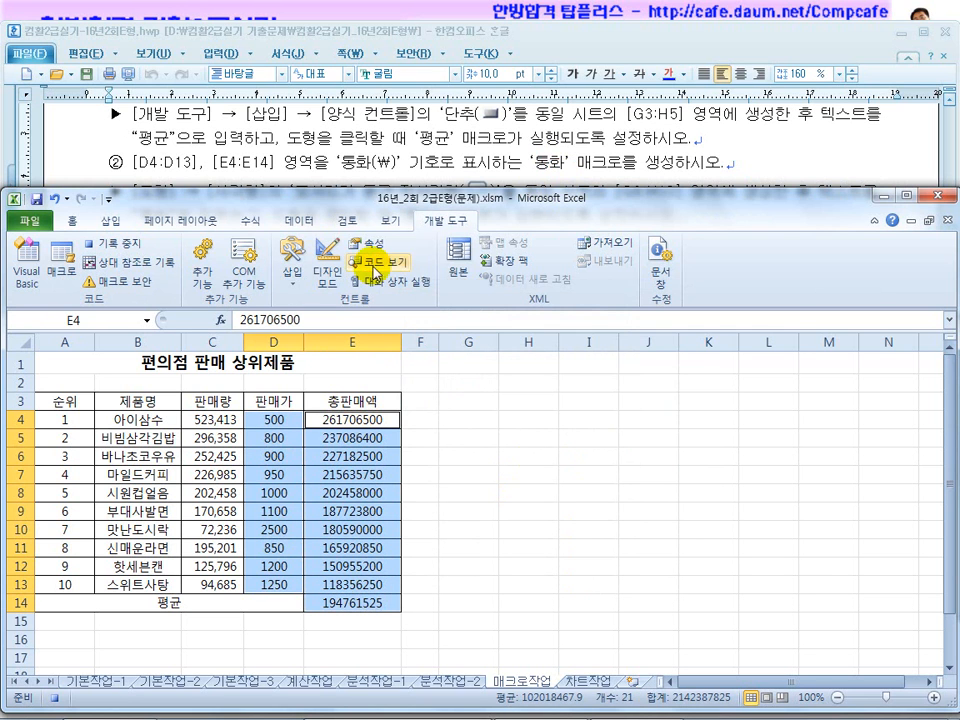
pyautogui.click(342, 163)
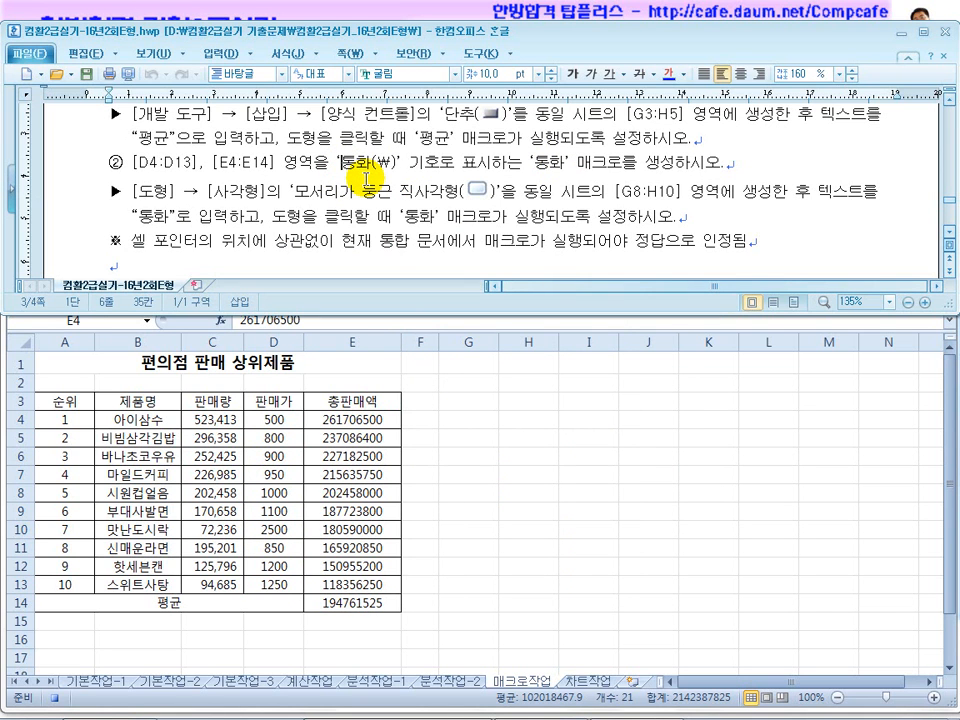
pyautogui.click(336, 403)
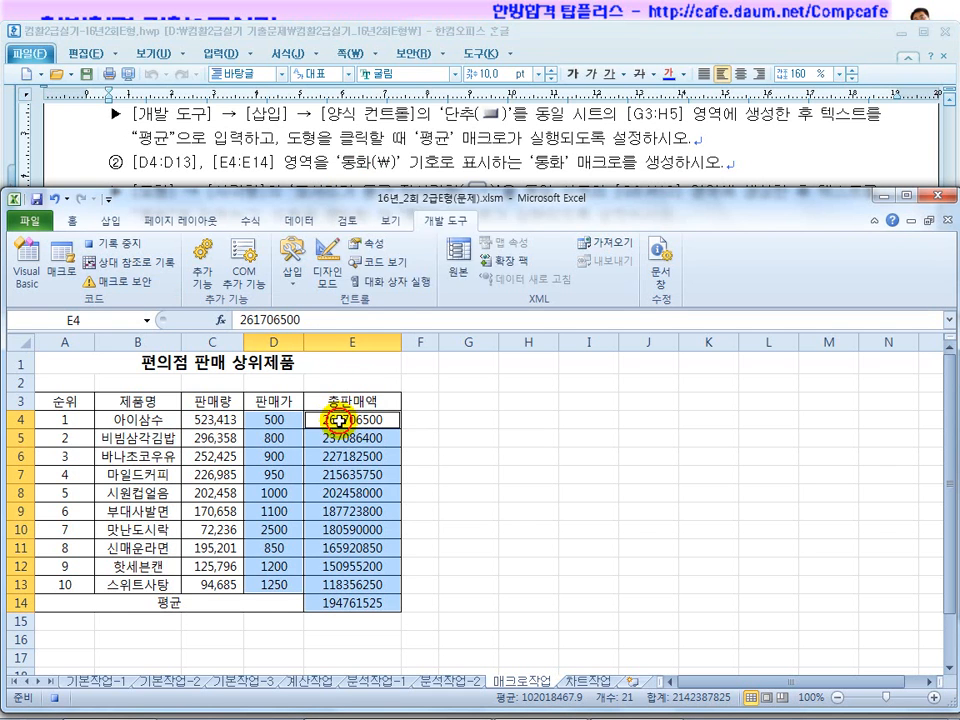
pyautogui.rightClick(336, 403)
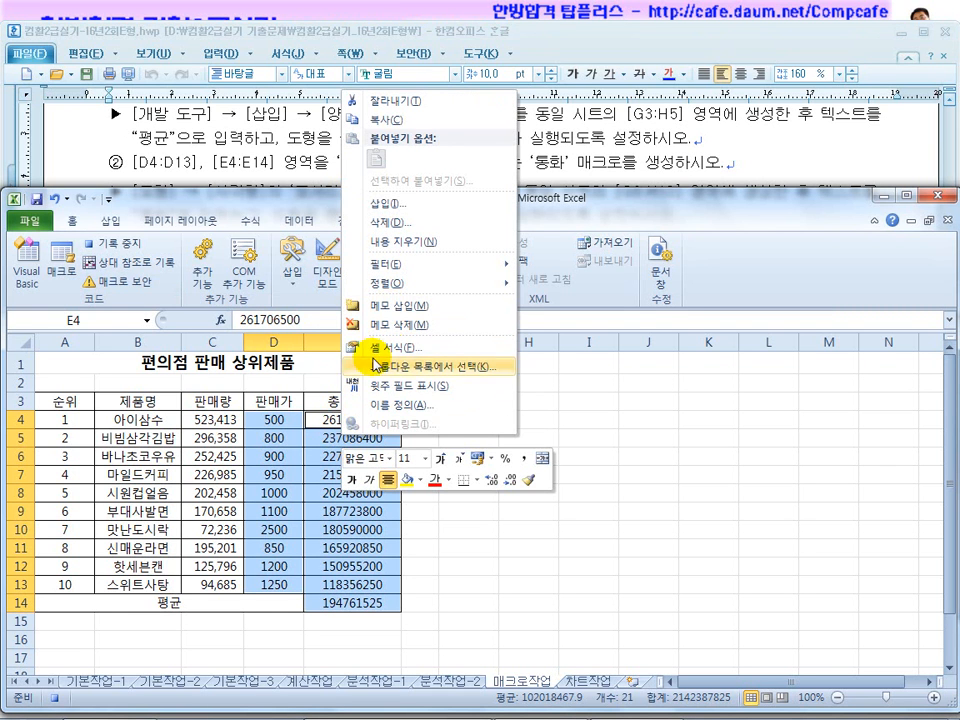
pyautogui.click(292, 204)
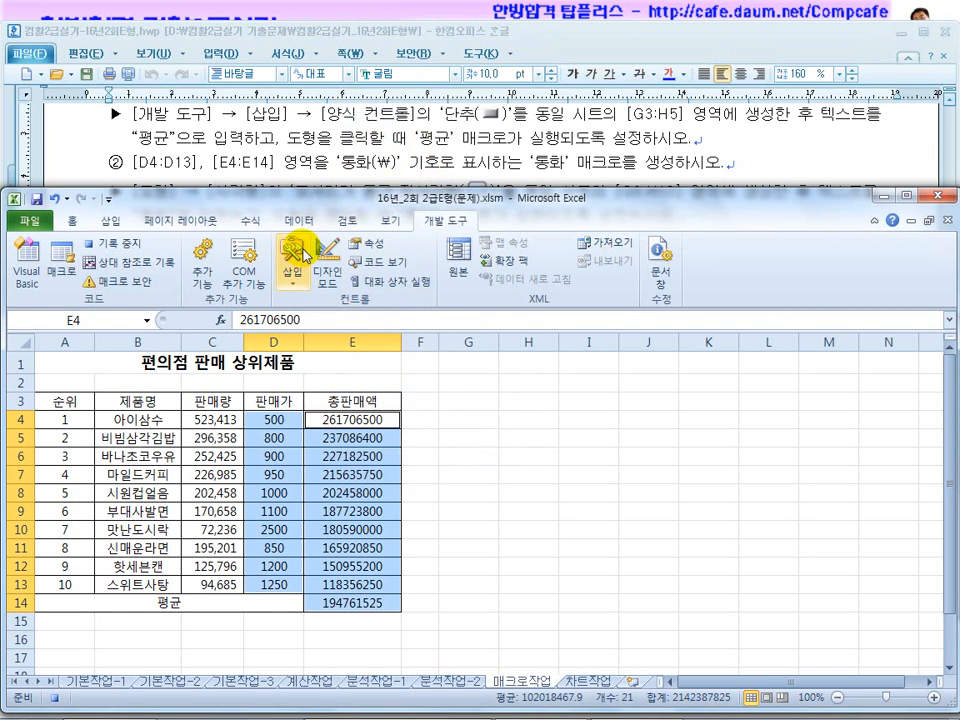
pyautogui.click(72, 220)
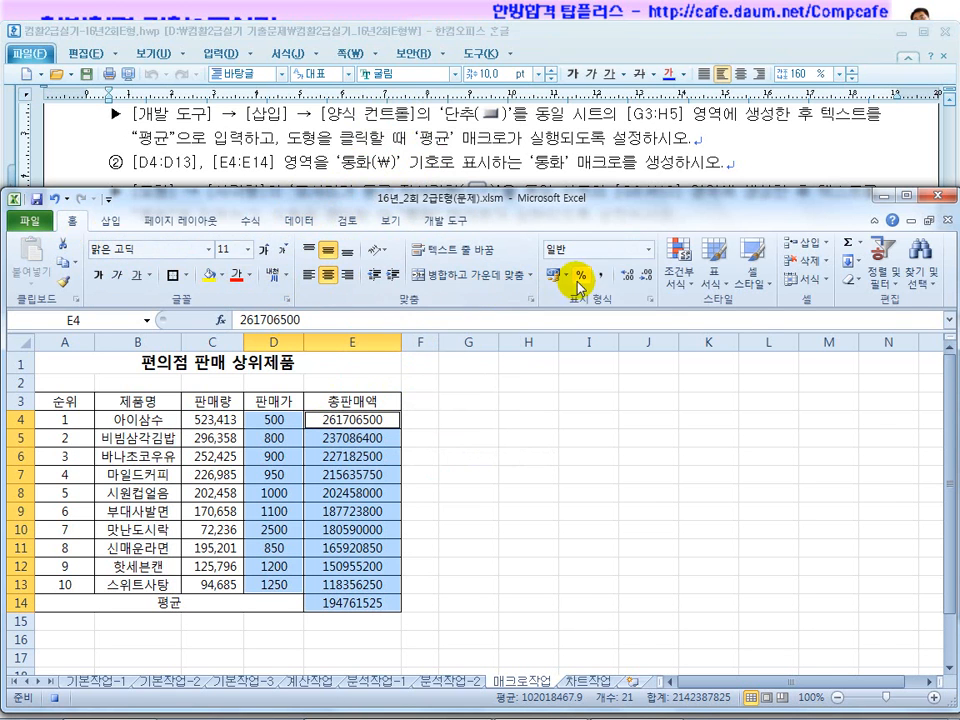
pyautogui.click(648, 249)
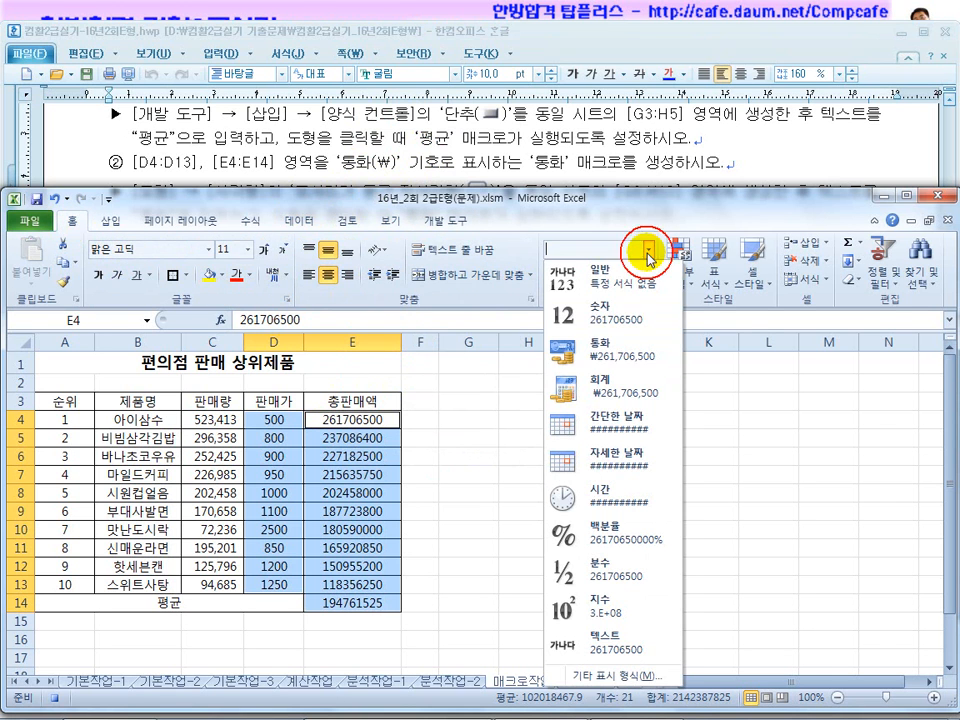
pyautogui.click(619, 357)
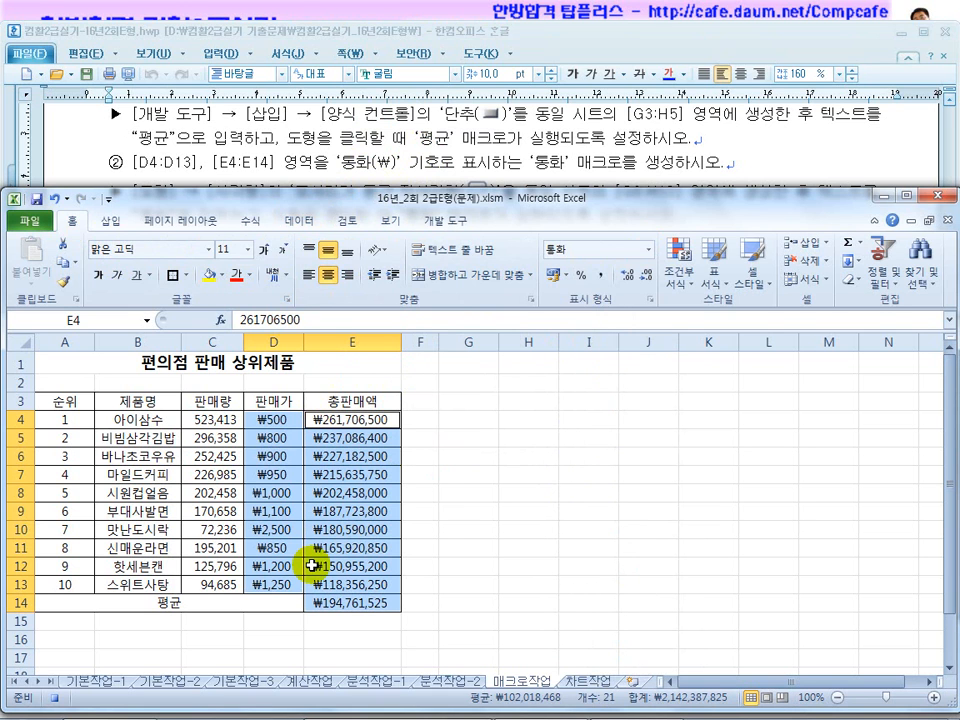
# Deselect the formatted ranges by selecting cell G9, and stop recording the 통화 macro
pyautogui.click(443, 510)
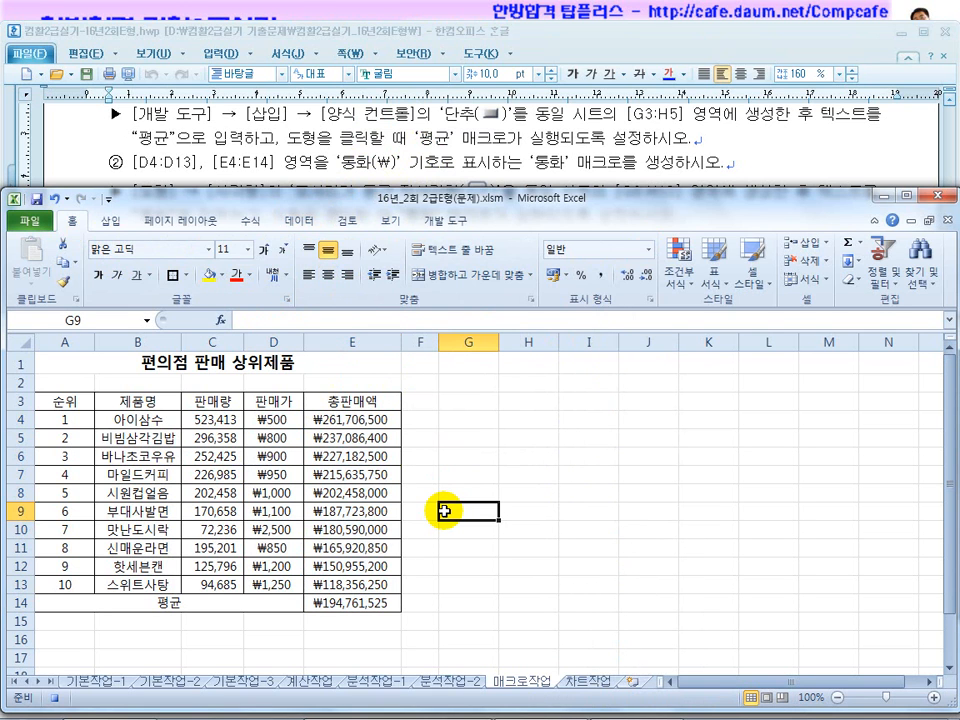
pyautogui.click(446, 220)
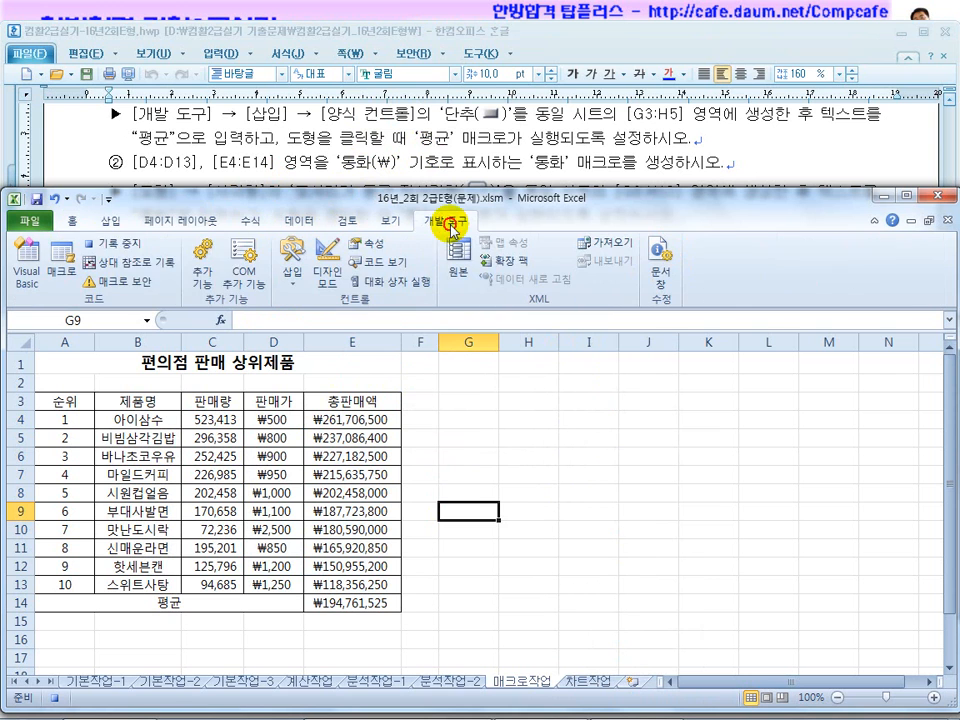
pyautogui.click(125, 244)
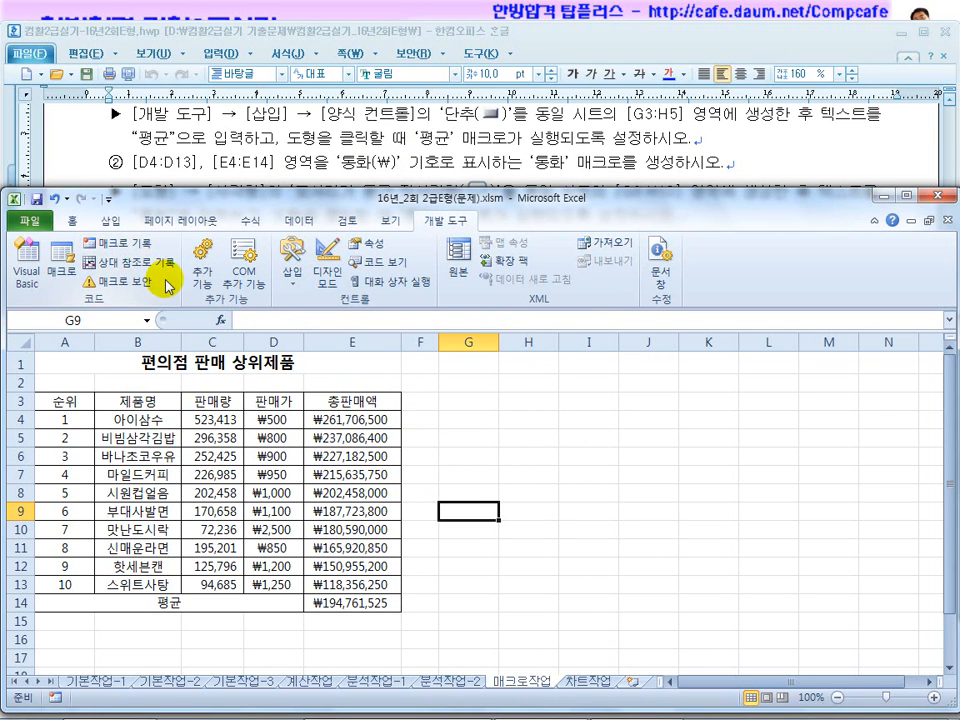
# Draw a 양식 컨트롤 단추 aligned to the cells over G3:H4
pyautogui.click(457, 152)
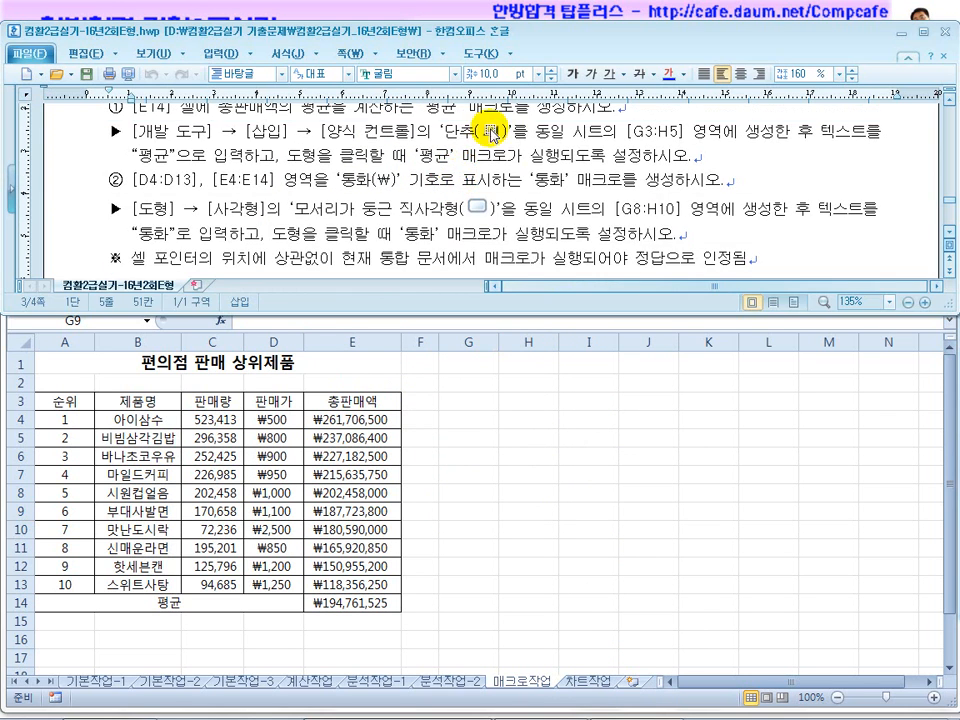
pyautogui.click(438, 418)
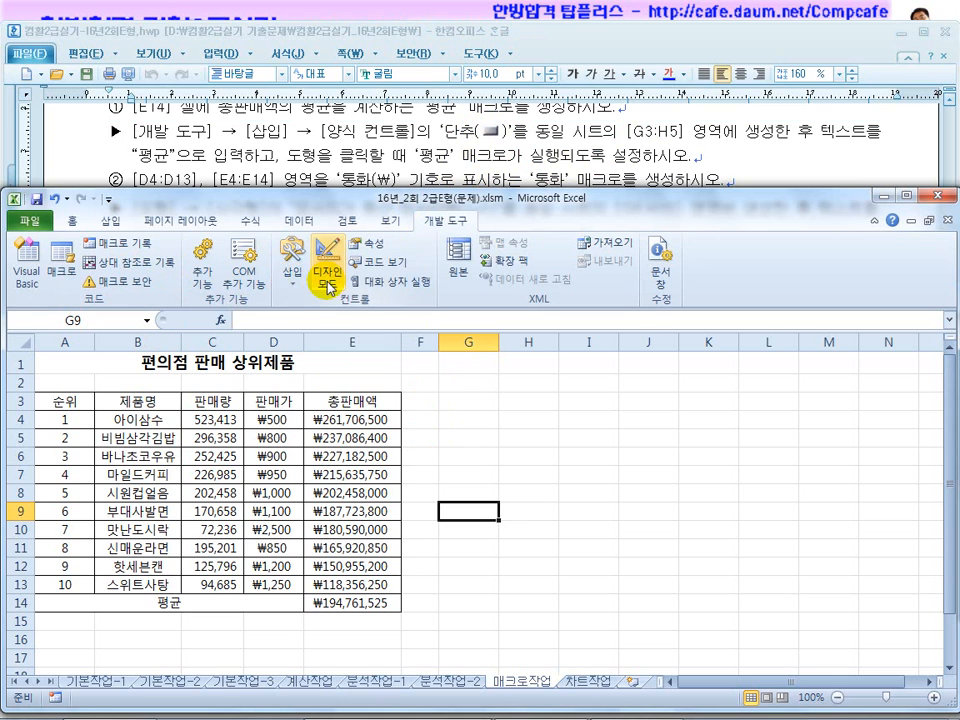
pyautogui.click(285, 285)
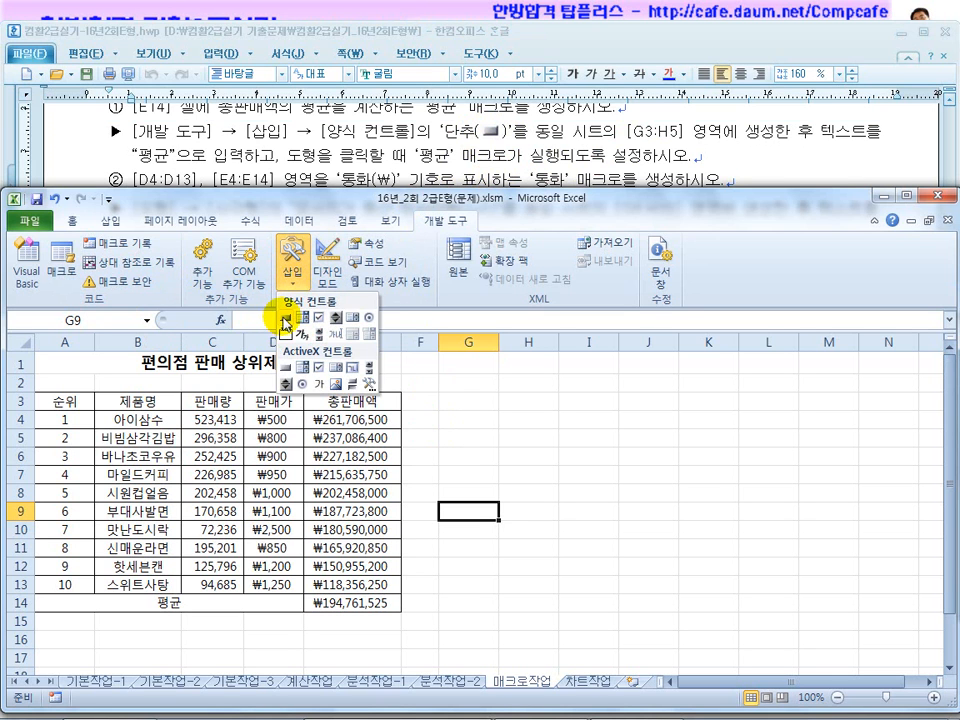
pyautogui.click(285, 318)
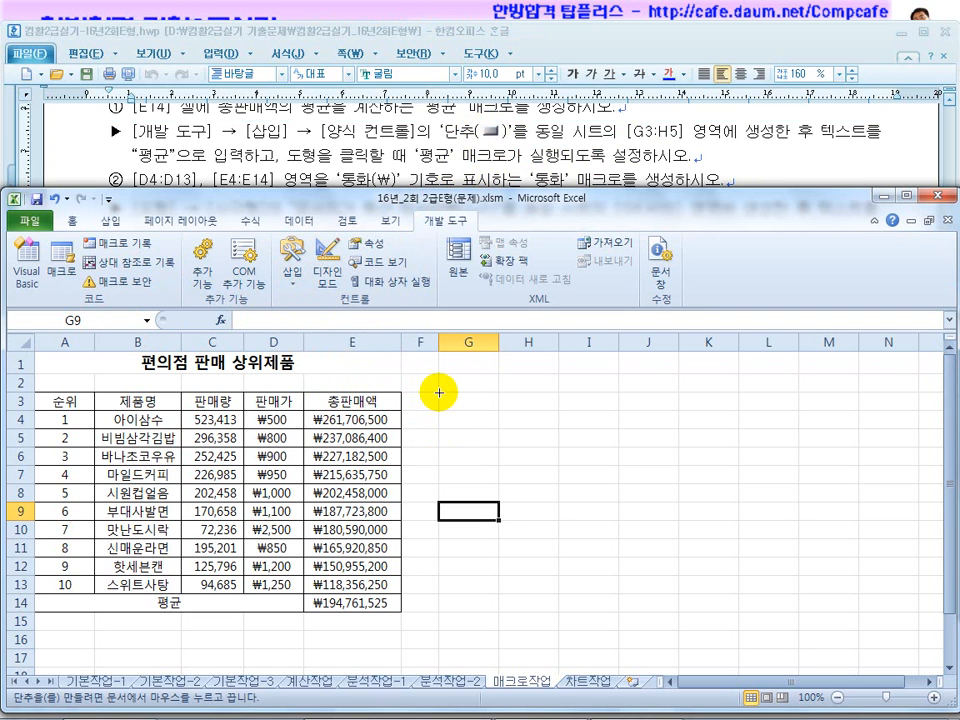
pyautogui.moveTo(439, 392)
pyautogui.mouseDown()
pyautogui.moveTo(497, 420)
pyautogui.moveTo(546, 428)
pyautogui.mouseUp()
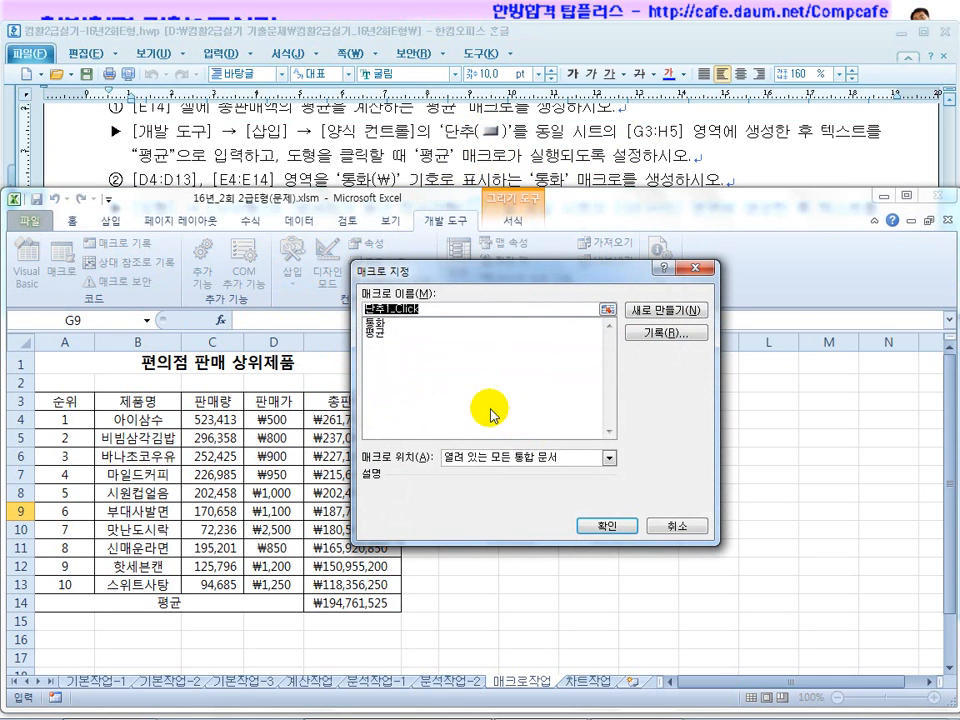
# Assign the 평균 macro to the new button and set its label to 평균
pyautogui.click(380, 334)
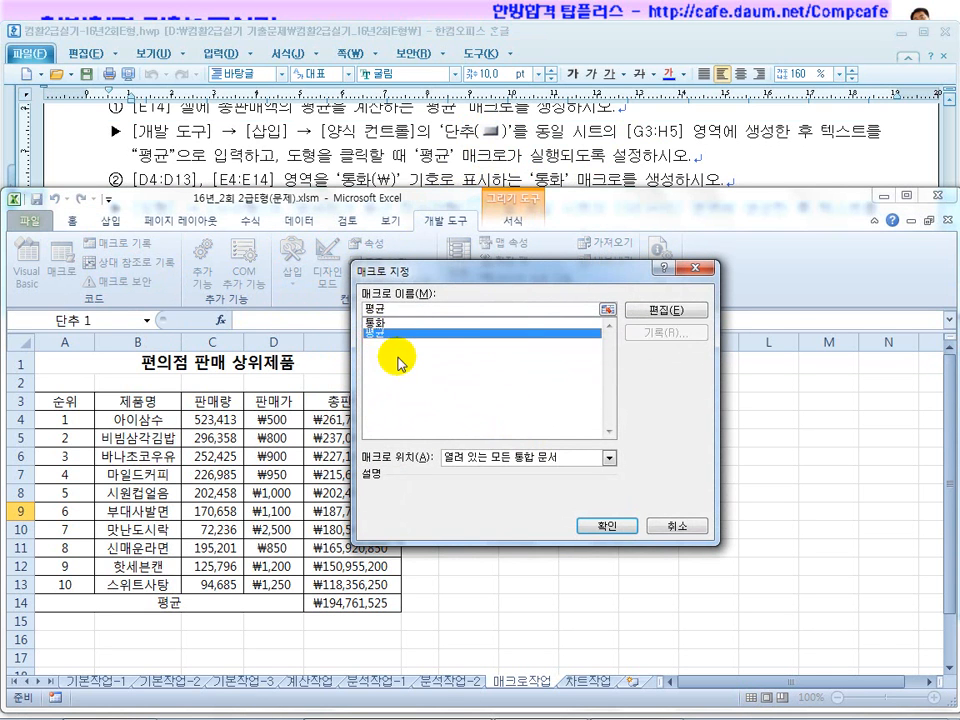
pyautogui.click(620, 525)
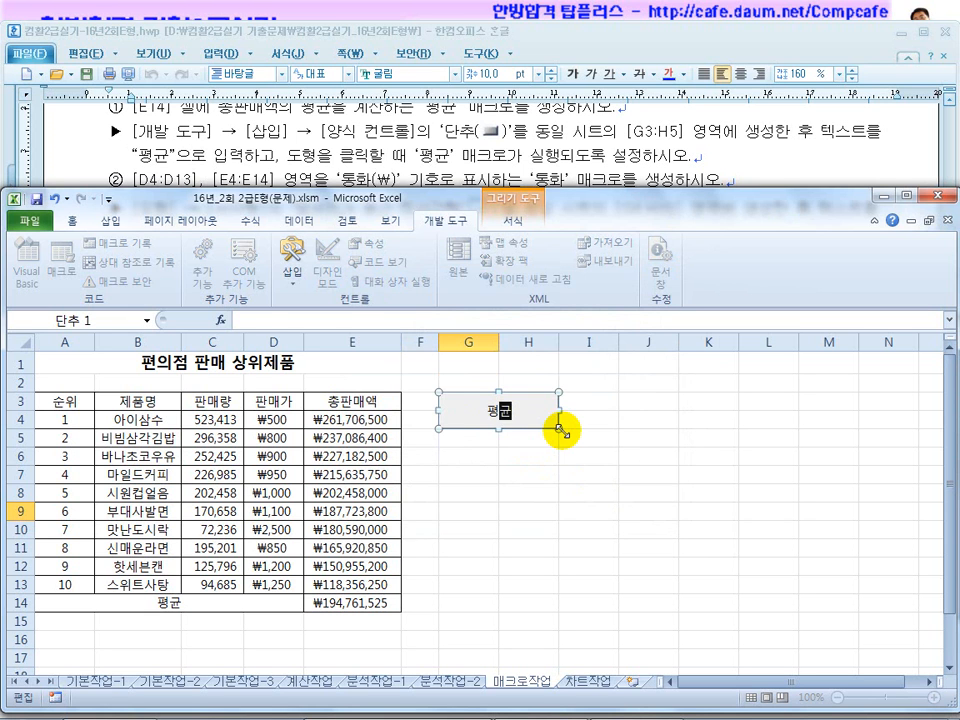
pyautogui.click(632, 442)
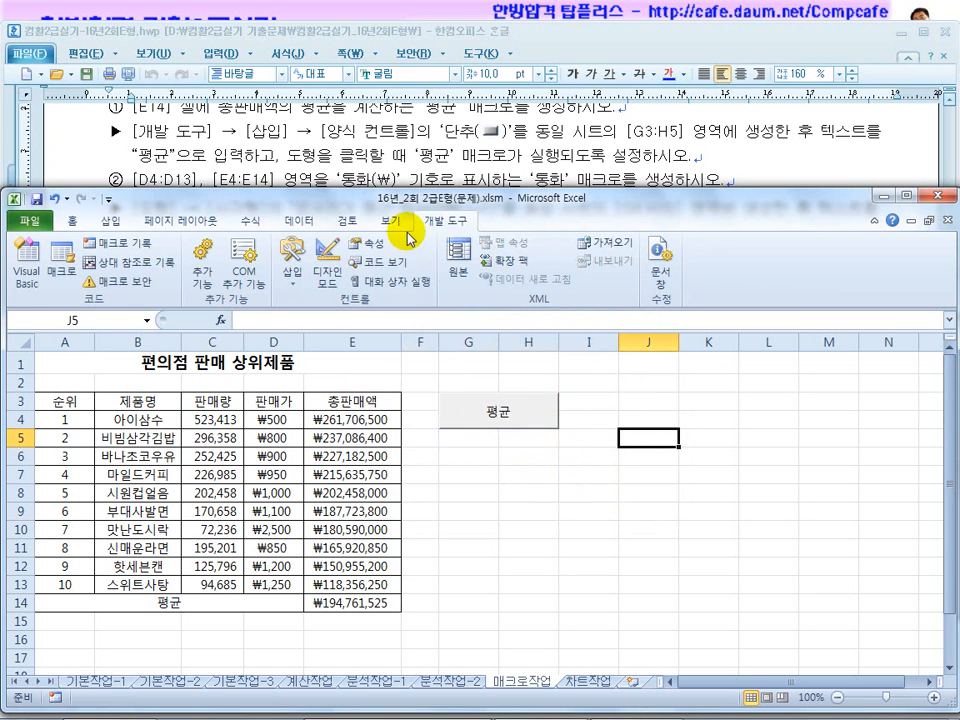
# Draw a 모서리가 둥근 직사각형 shape aligned to the cells over G8:H10, as the exam document requires
pyautogui.click(380, 164)
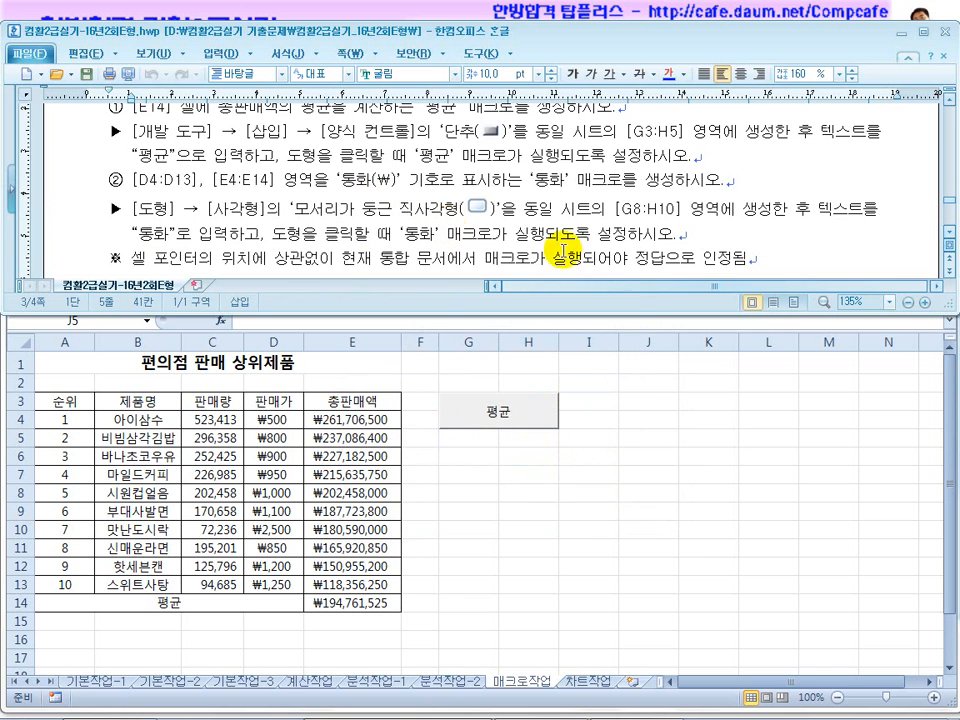
pyautogui.click(949, 233)
pyautogui.click(949, 233)
pyautogui.click(695, 445)
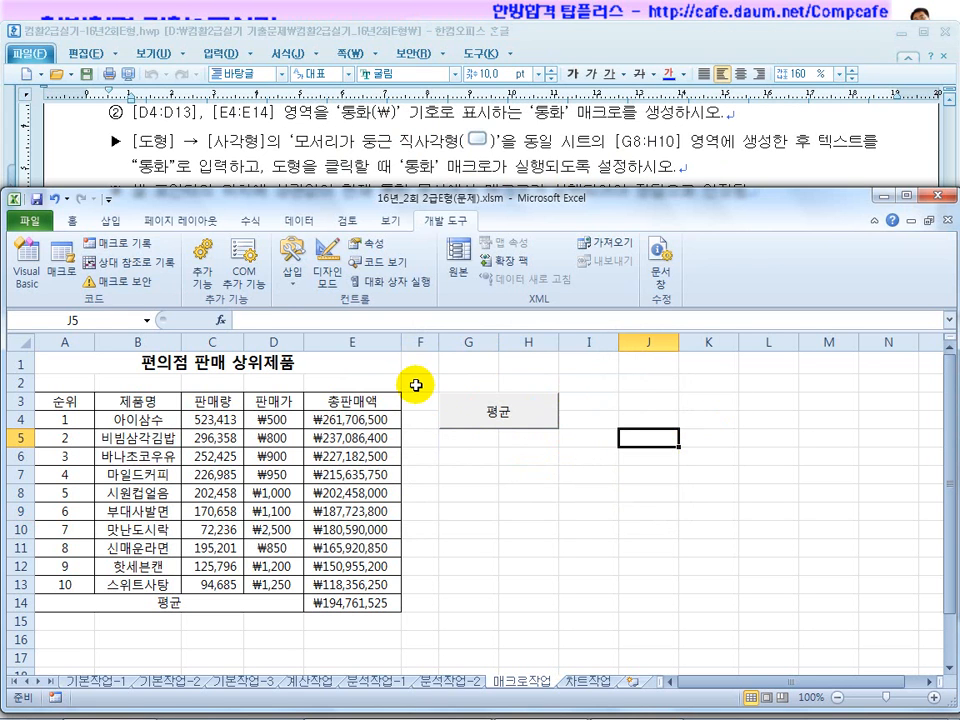
pyautogui.click(108, 222)
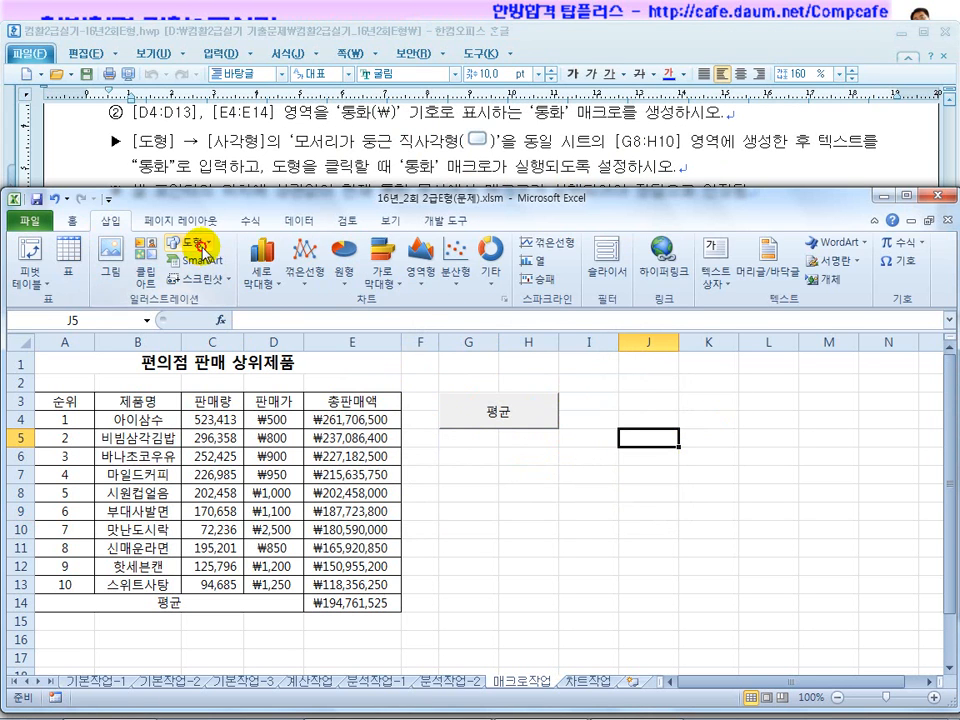
pyautogui.click(200, 246)
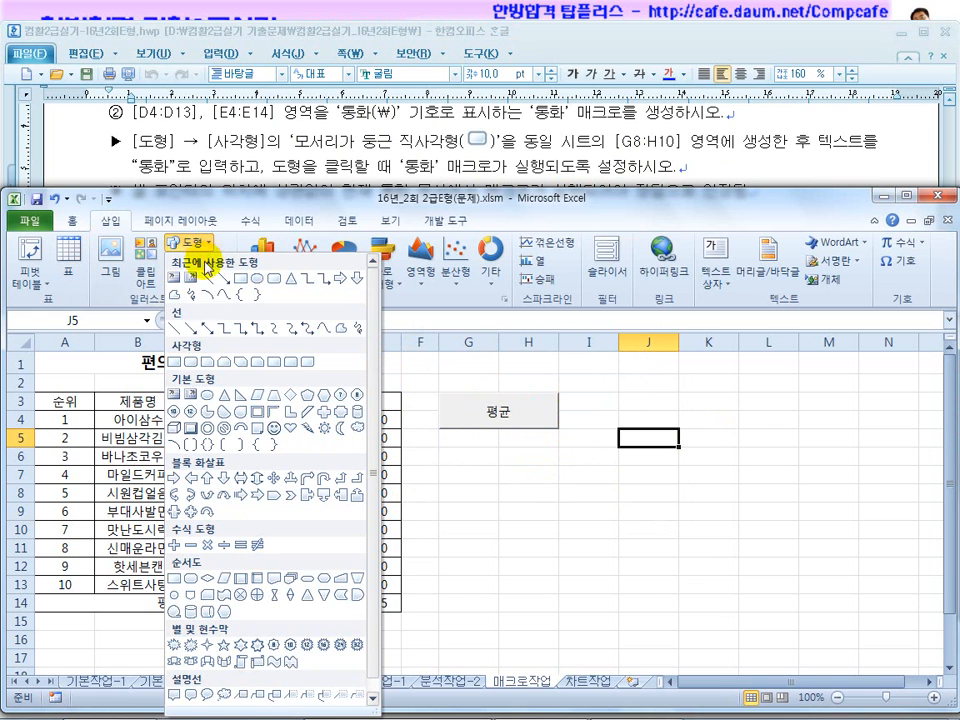
pyautogui.click(192, 362)
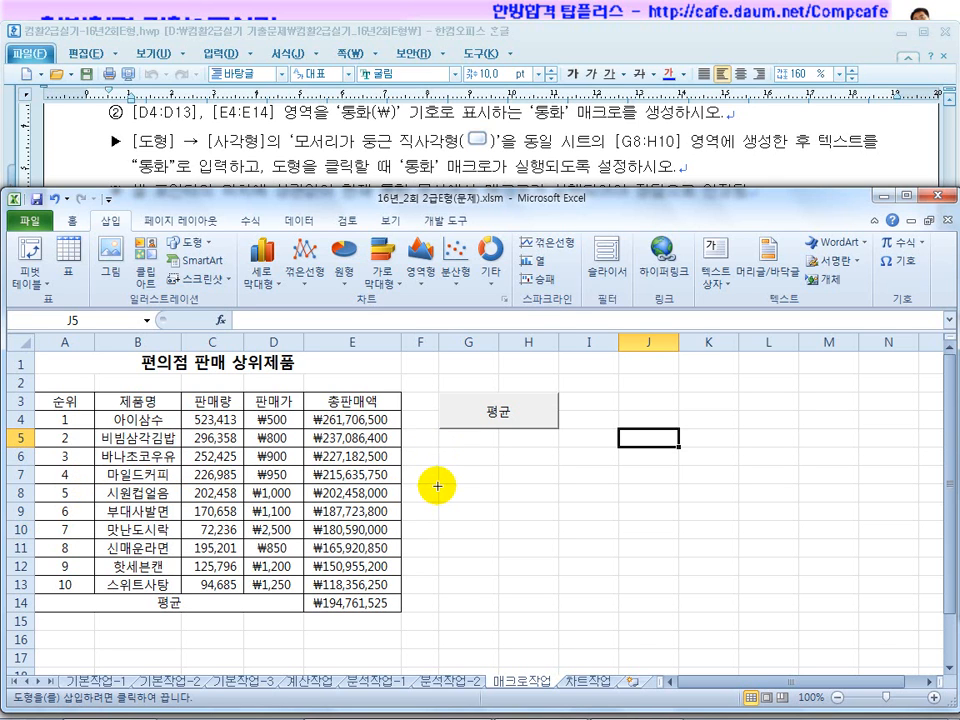
pyautogui.moveTo(438, 485)
pyautogui.mouseDown()
pyautogui.moveTo(463, 508)
pyautogui.moveTo(550, 522)
pyautogui.mouseUp()
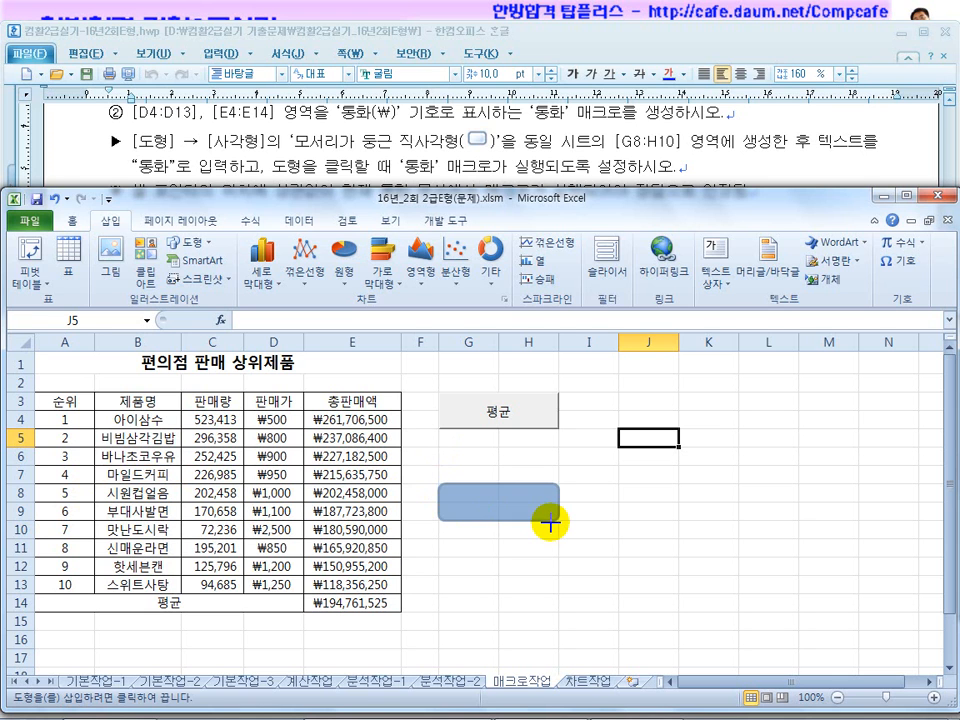
pyautogui.moveTo(550, 522); pyautogui.dragTo(556, 538)
# Check the rounded rectangle against rows 8:10 and the 평균 button against rows 3:5, consulting the exam document for the required areas
pyautogui.moveTo(18, 492); pyautogui.dragTo(19, 530)
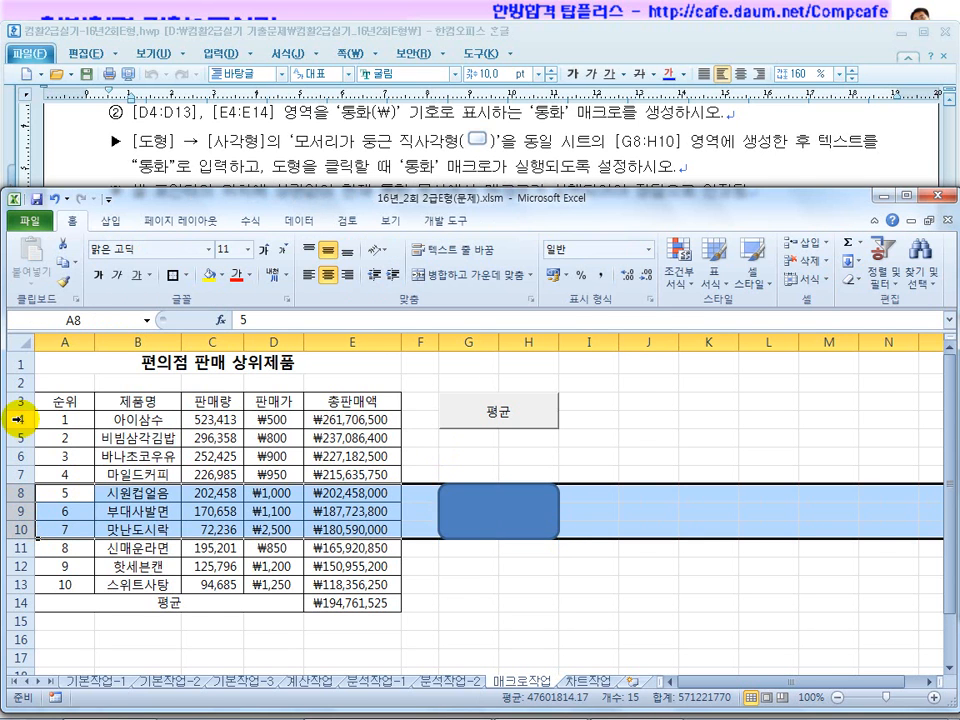
pyautogui.click(480, 141)
pyautogui.click(948, 99)
pyautogui.click(948, 99)
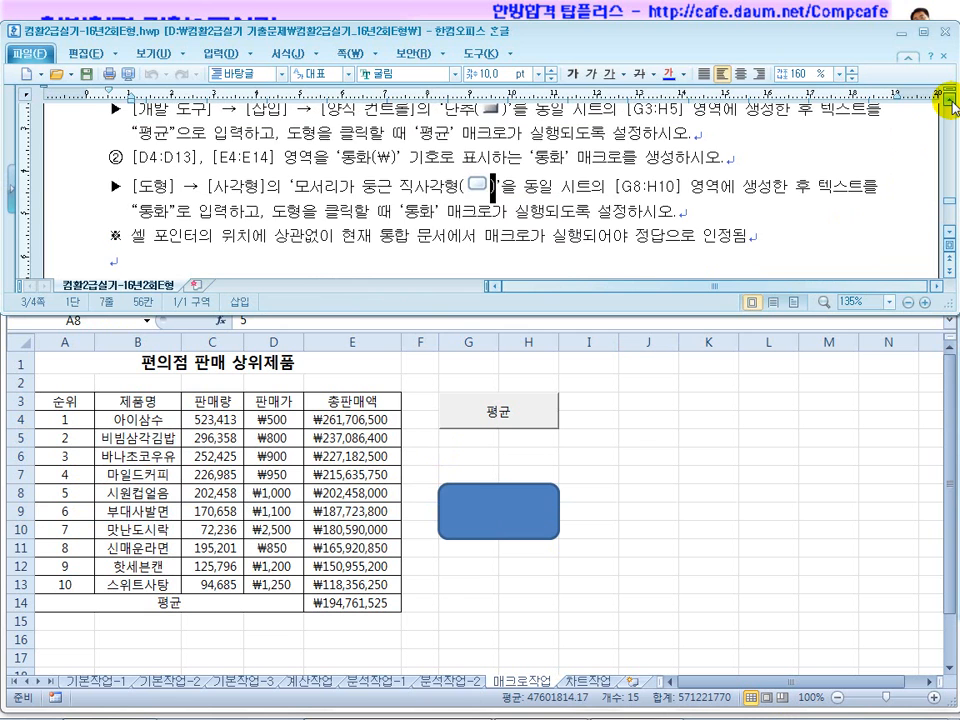
pyautogui.click(948, 99)
pyautogui.click(22, 428)
pyautogui.moveTo(17, 400); pyautogui.dragTo(118, 446)
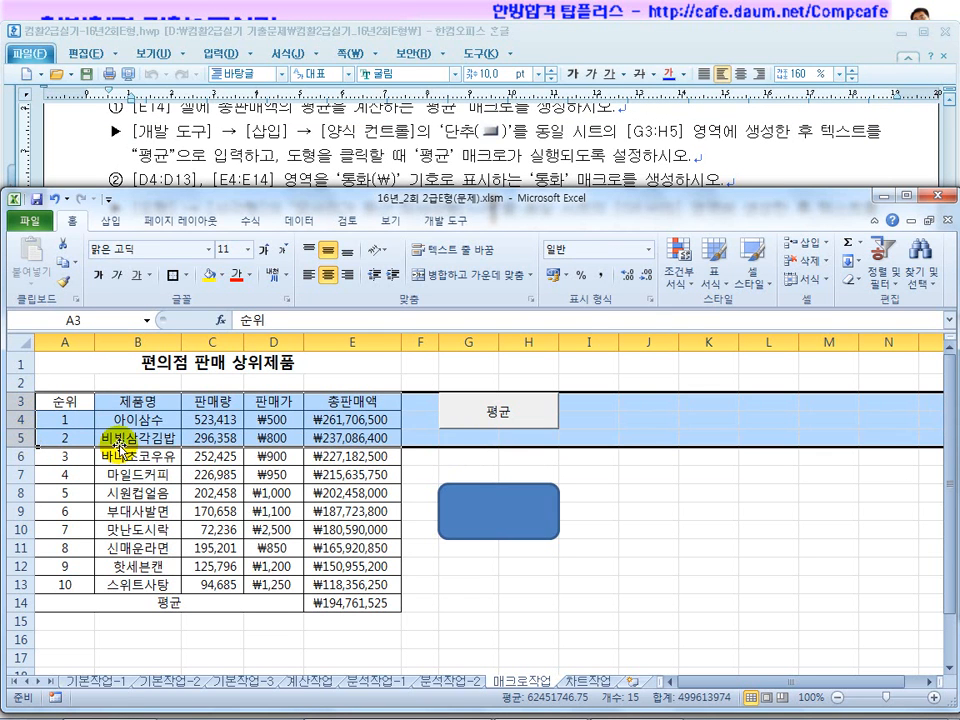
# Extend the 평균 button downward by one row so it covers the area G3:H5
pyautogui.click(468, 436)
pyautogui.rightClick(480, 420)
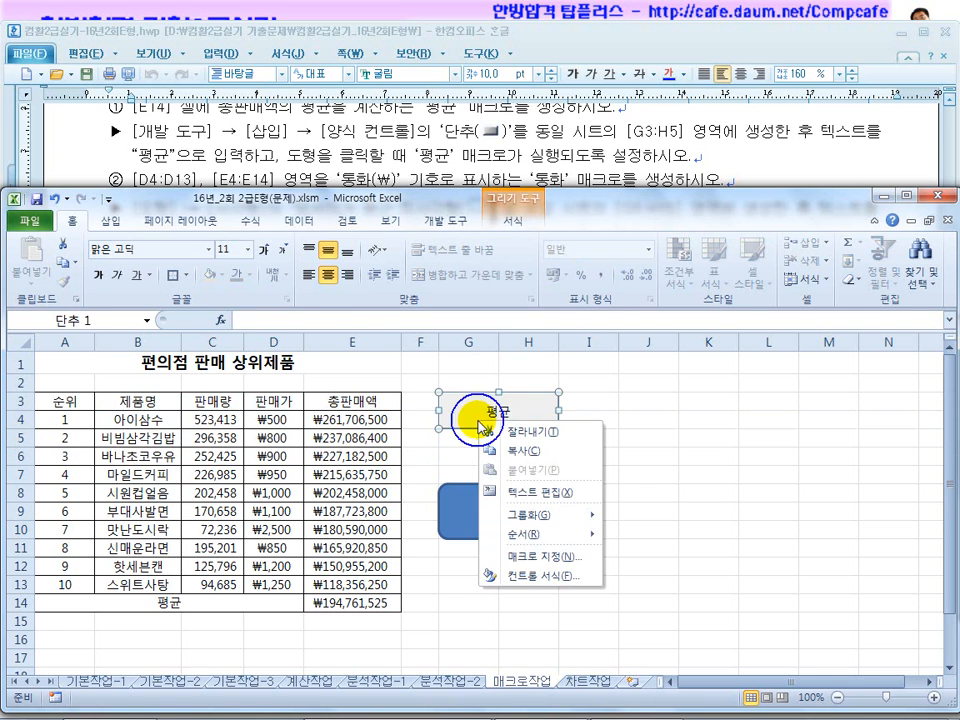
pyautogui.press('Escape')
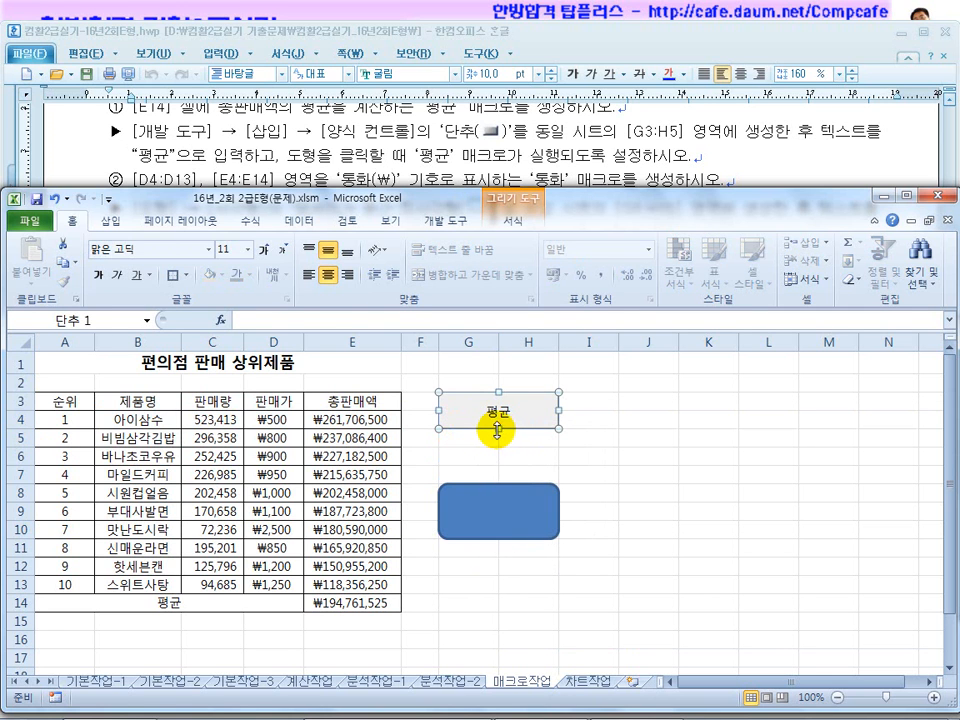
pyautogui.moveTo(497, 427); pyautogui.dragTo(497, 448)
pyautogui.click(645, 455)
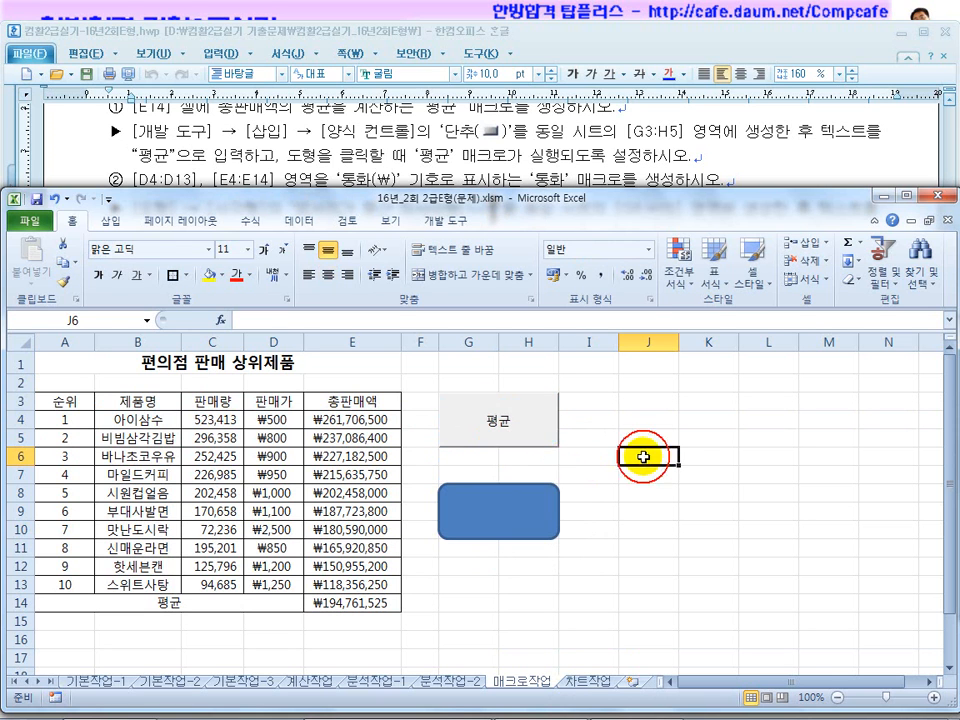
pyautogui.rightClick(503, 437)
pyautogui.press('Escape')
pyautogui.click(615, 440)
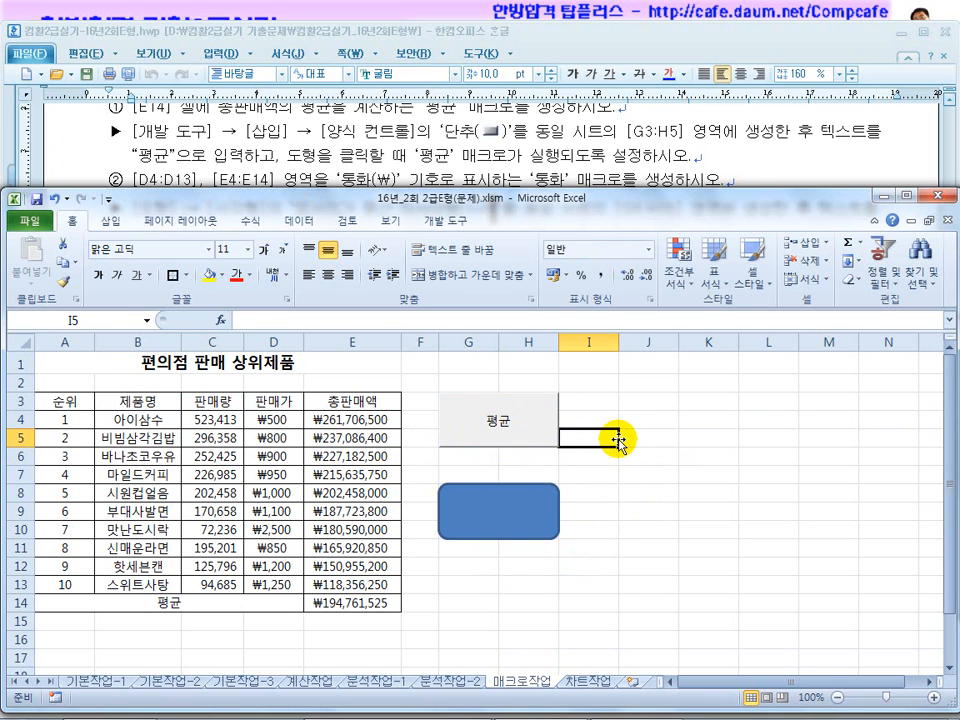
# Enter the text 통화 in the rounded rectangle and check it against the exam document's instructions
pyautogui.click(497, 521)
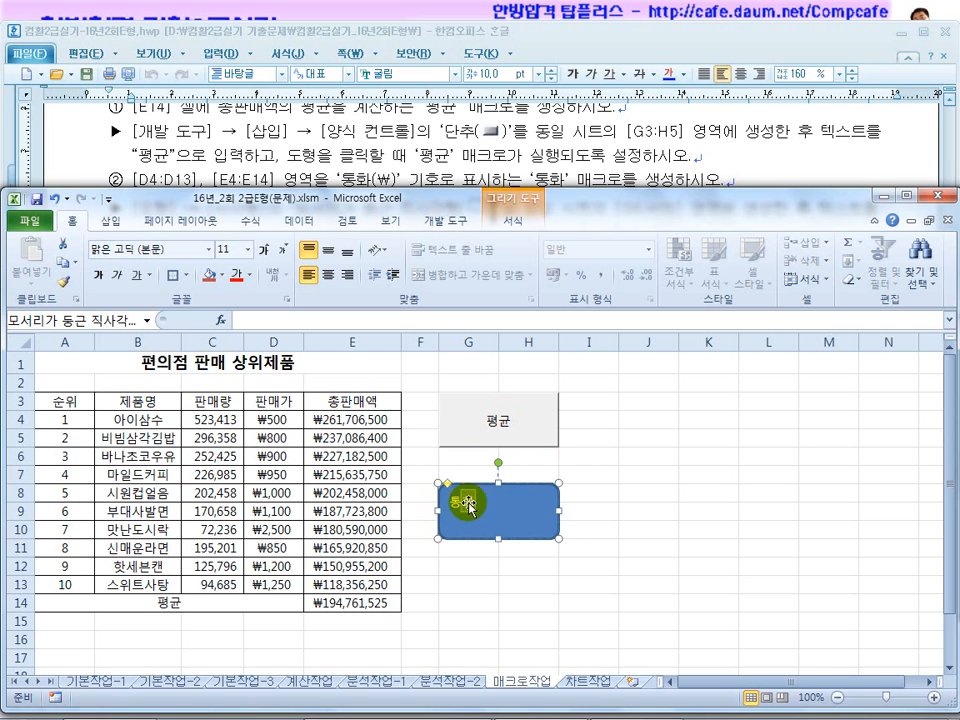
pyautogui.click(485, 185)
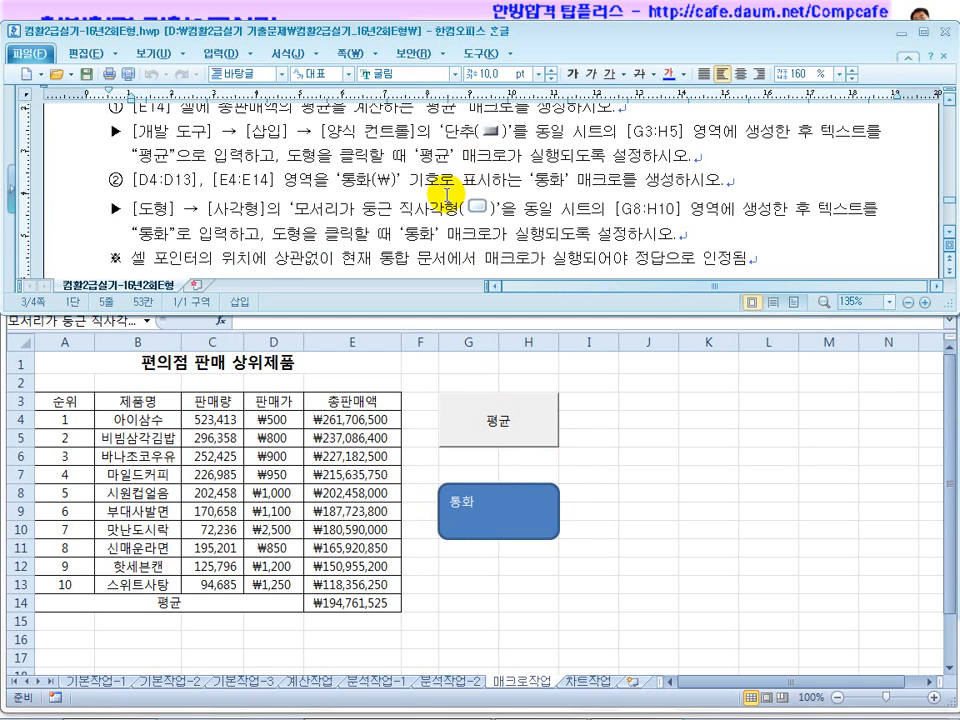
pyautogui.click(540, 490)
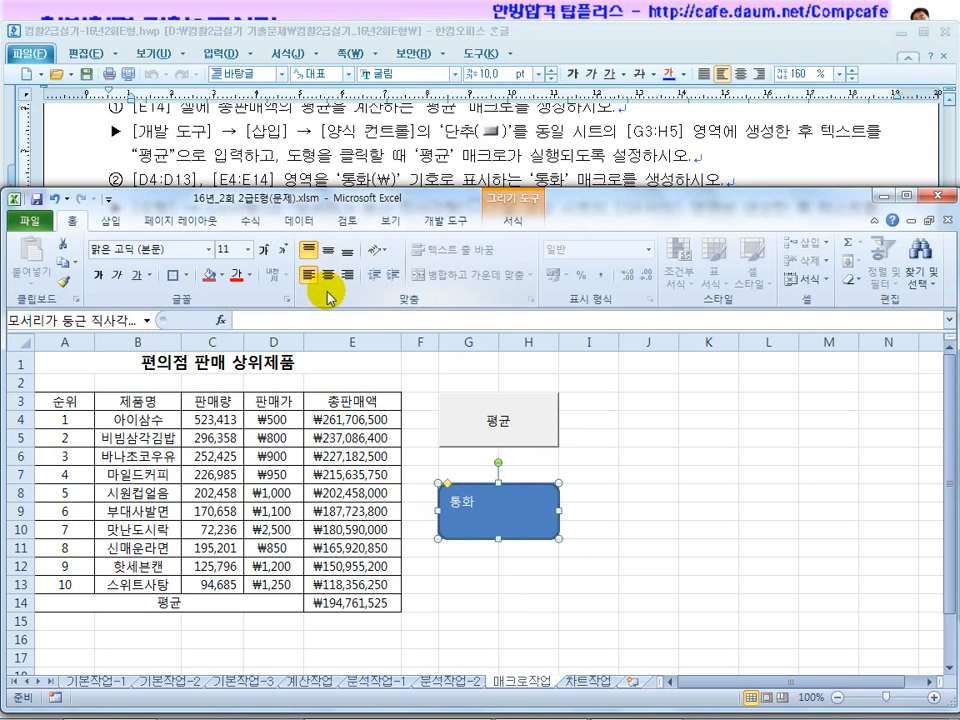
pyautogui.click(424, 158)
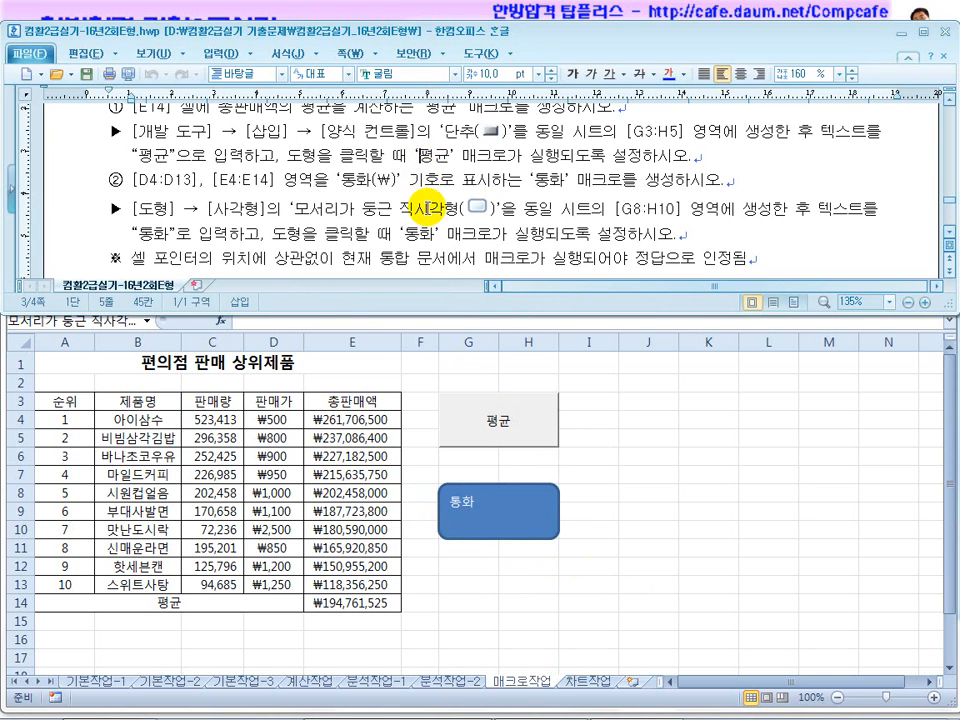
pyautogui.click(601, 550)
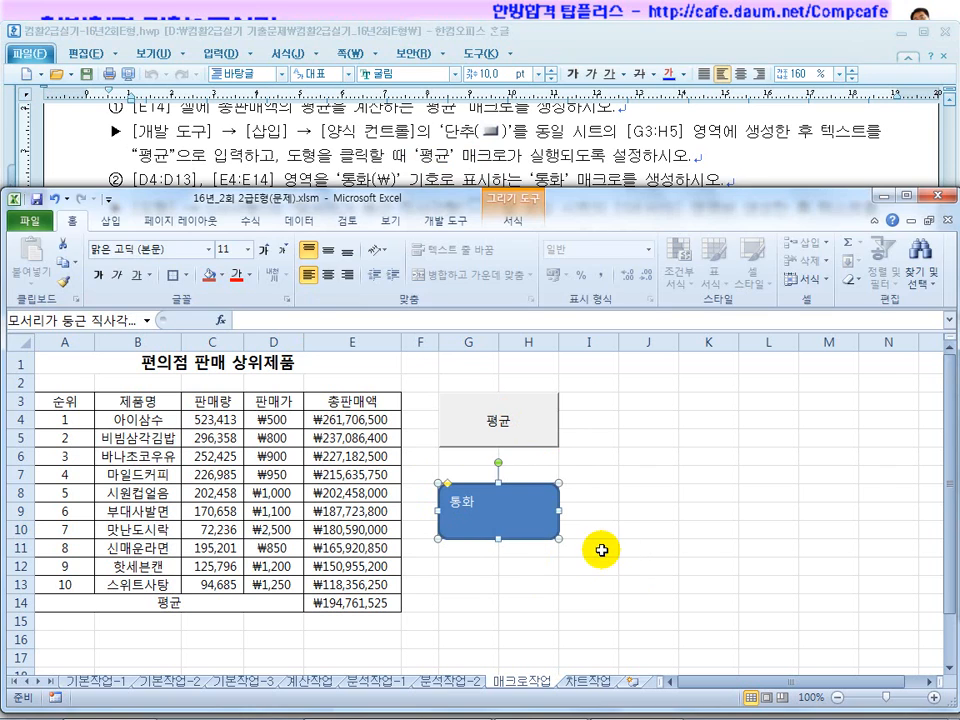
pyautogui.click(573, 155)
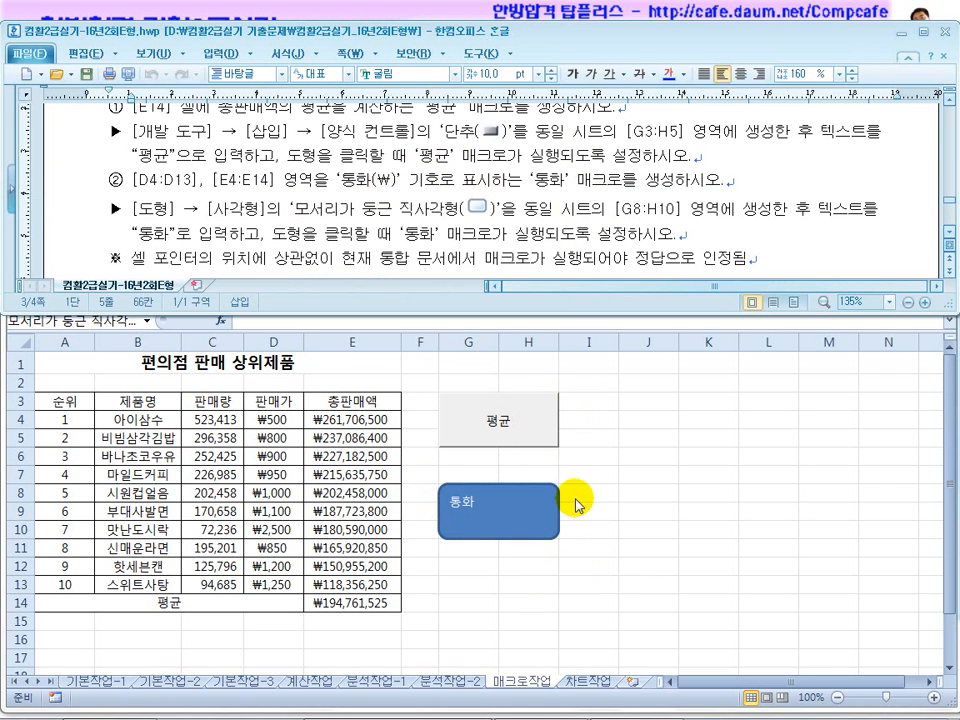
# Assign the 통화 macro to the rounded rectangle over G8:H10
pyautogui.click(509, 507)
pyautogui.rightClick(511, 500)
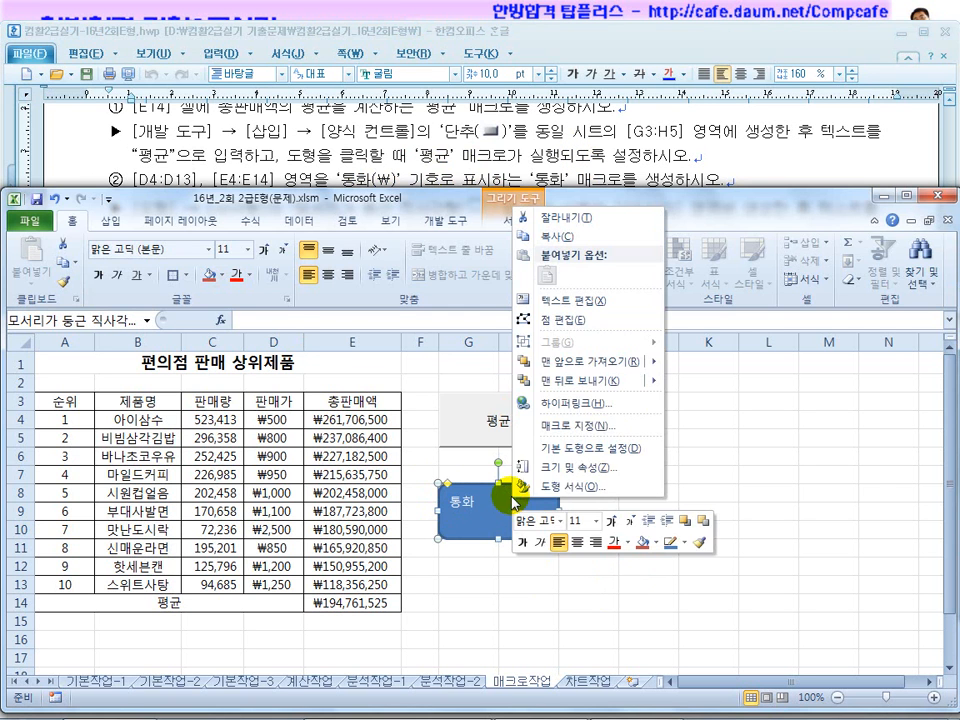
pyautogui.click(565, 422)
pyautogui.click(410, 334)
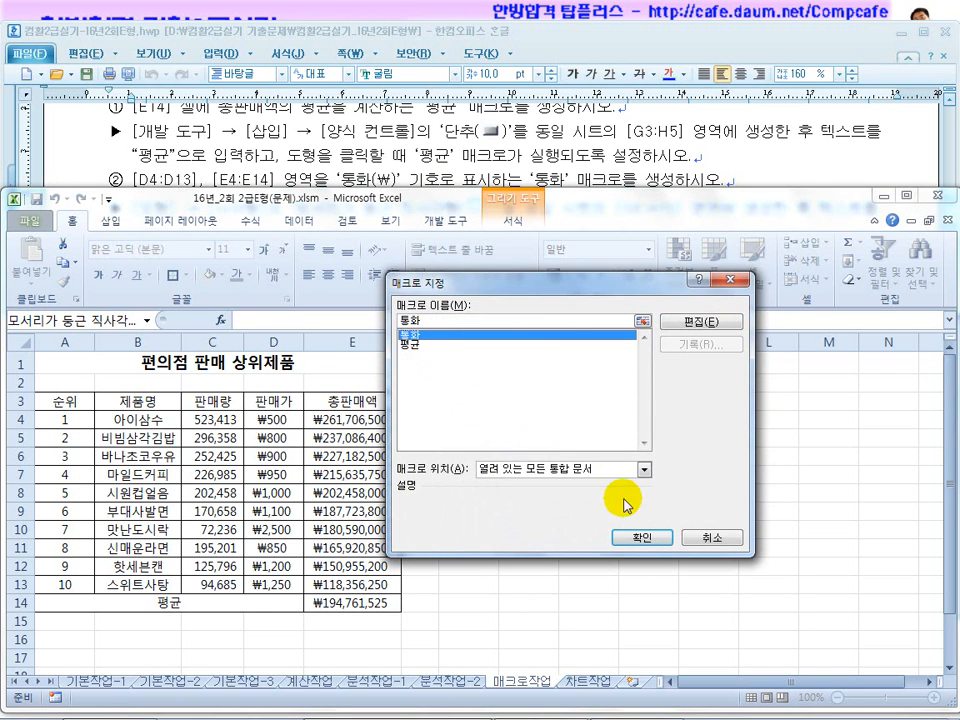
pyautogui.click(638, 538)
pyautogui.click(720, 493)
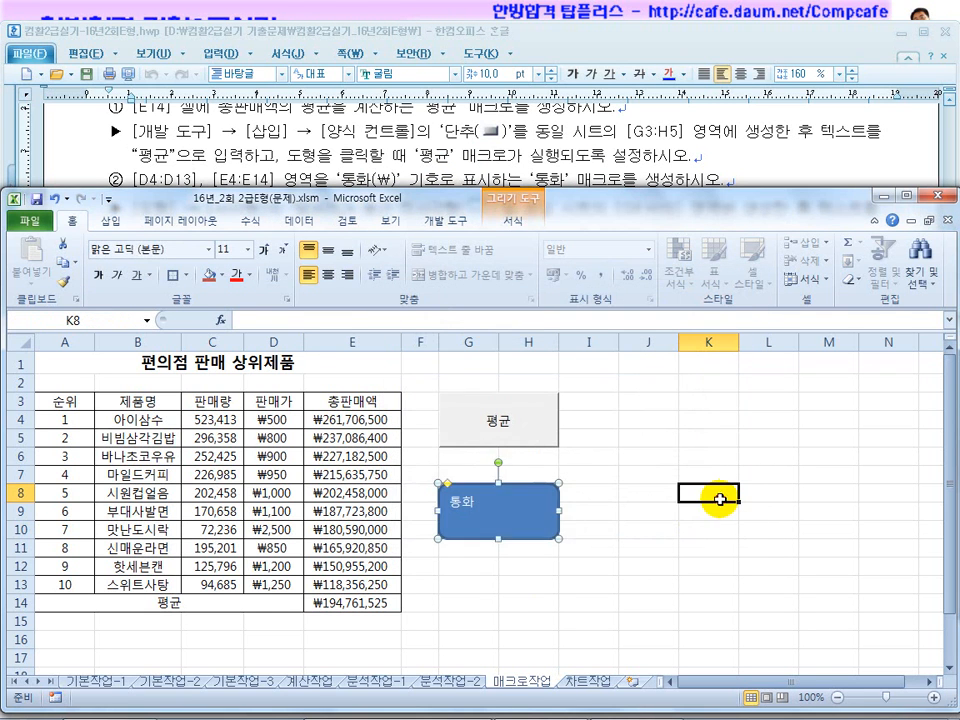
# Clear the average in E14 and reset the number format of D4:E13 to 일반
pyautogui.click(368, 601)
pyautogui.moveTo(272, 420); pyautogui.dragTo(358, 565)
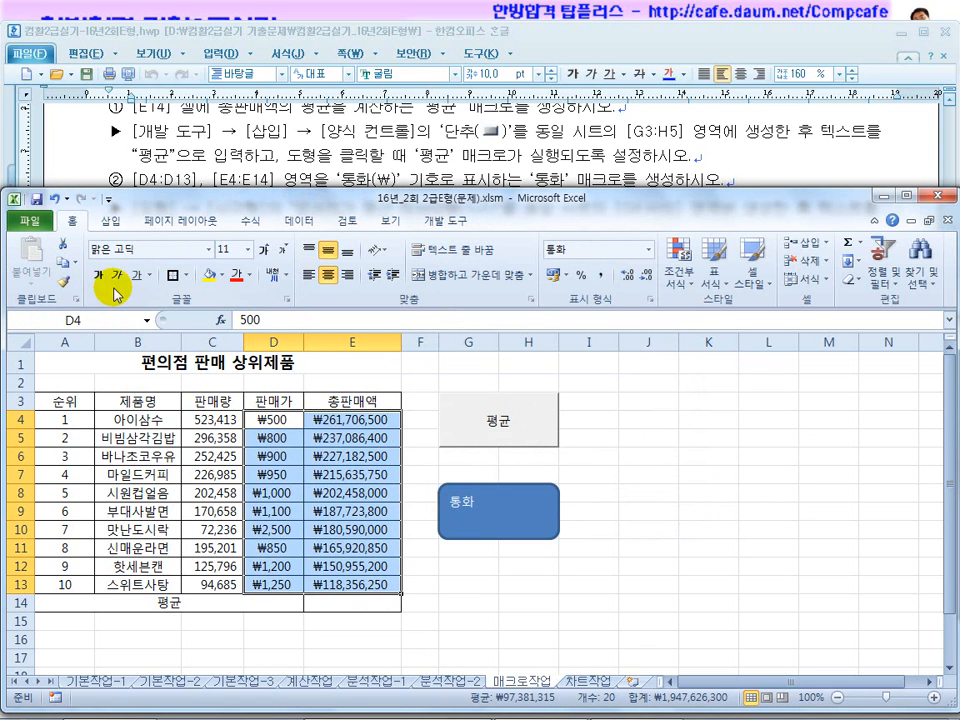
pyautogui.click(650, 257)
pyautogui.click(610, 272)
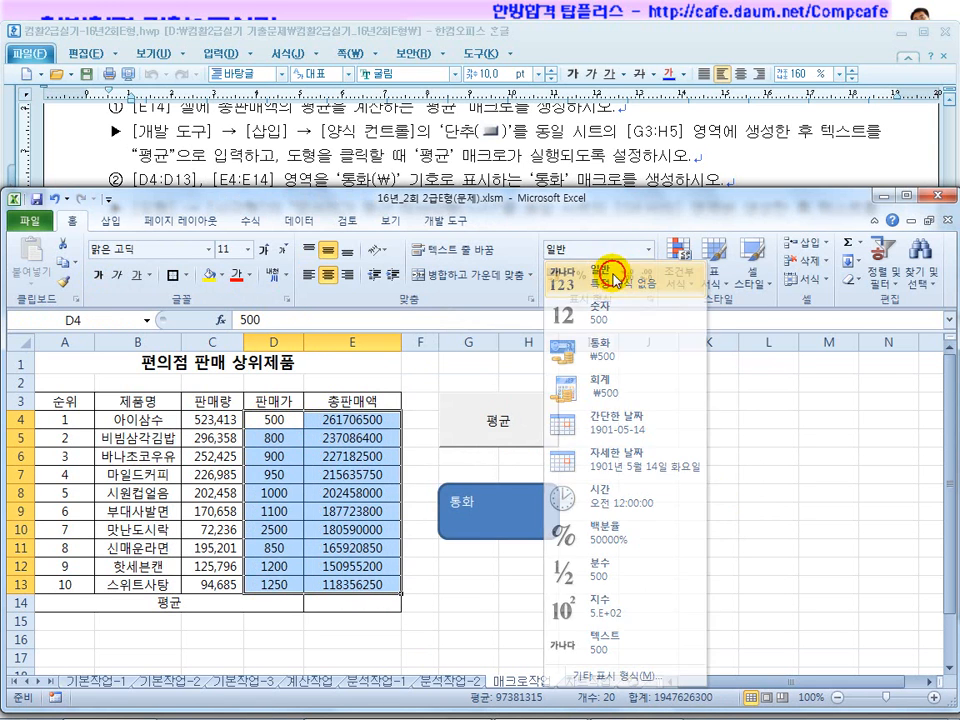
pyautogui.click(605, 475)
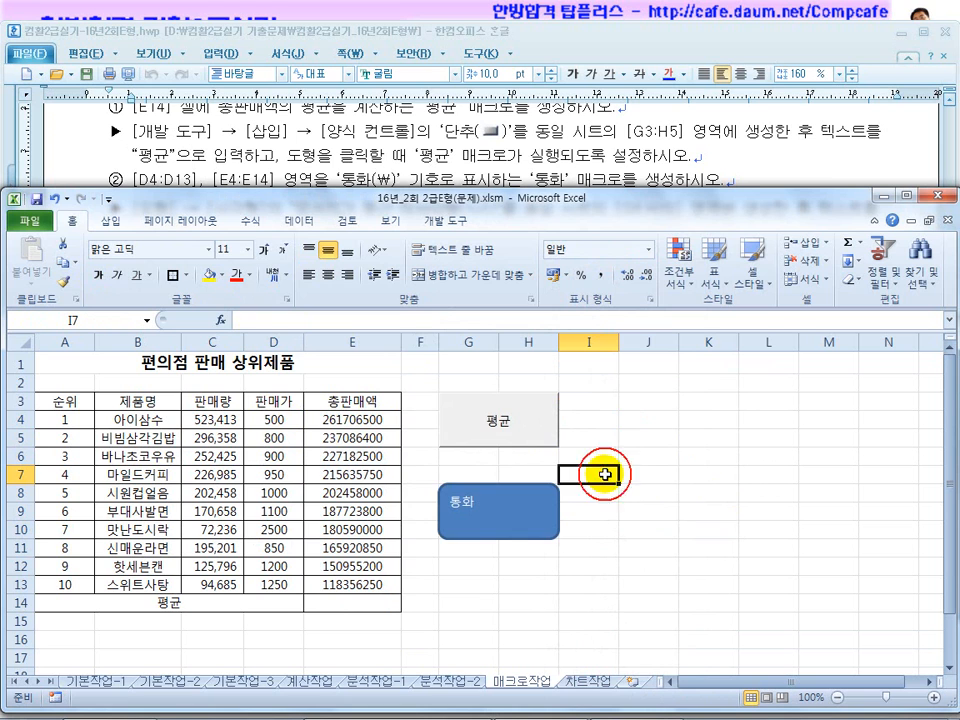
# Test both macros by running 평균 from its button and 통화 from the rounded rectangle
pyautogui.click(497, 425)
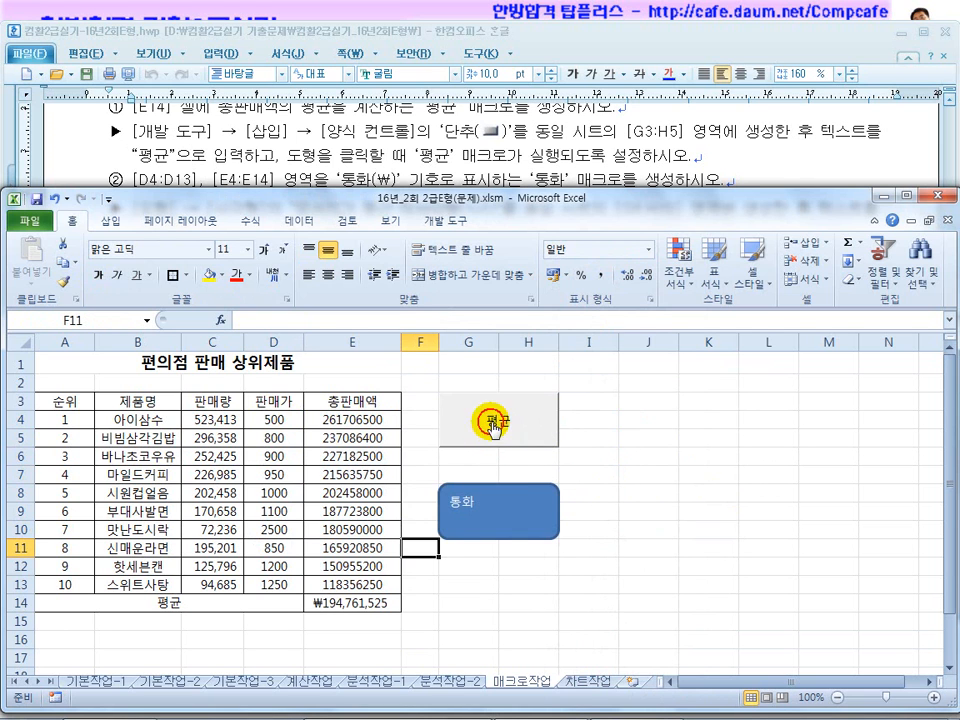
pyautogui.click(501, 527)
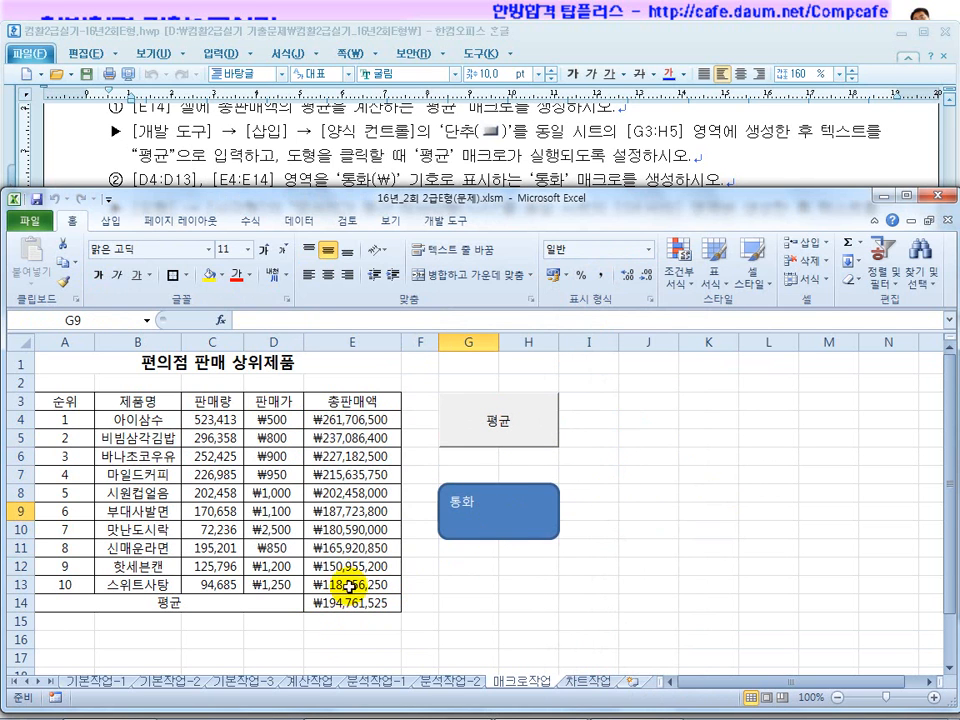
pyautogui.click(624, 474)
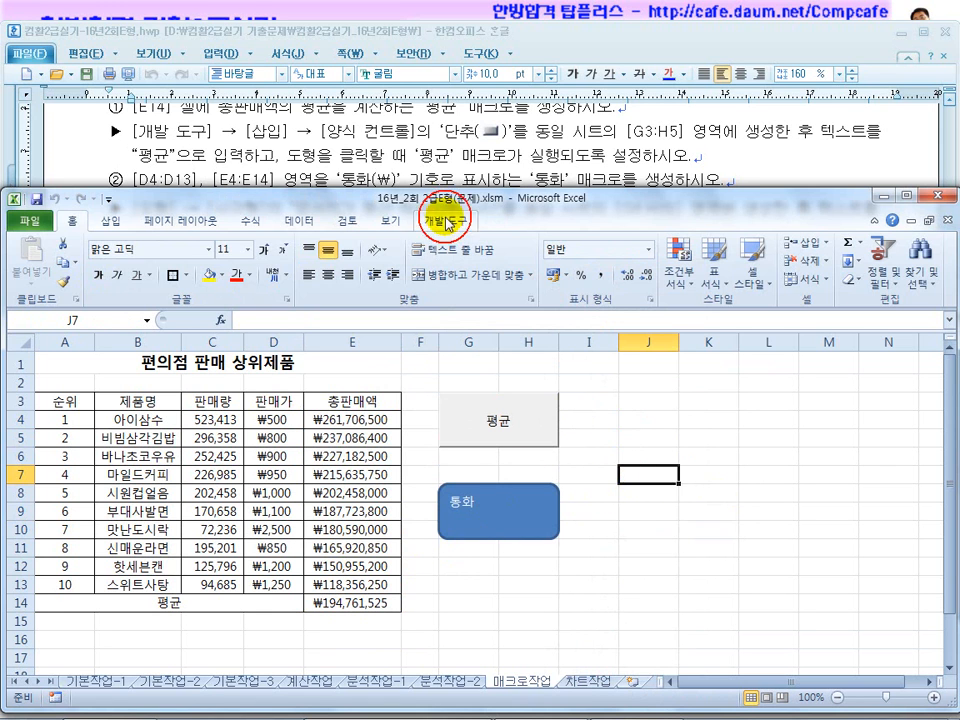
# Read the exam document's instructions for modifying the chart on the 차트작업 sheet
pyautogui.click(430, 178)
pyautogui.scroll(-5, 400, 250)
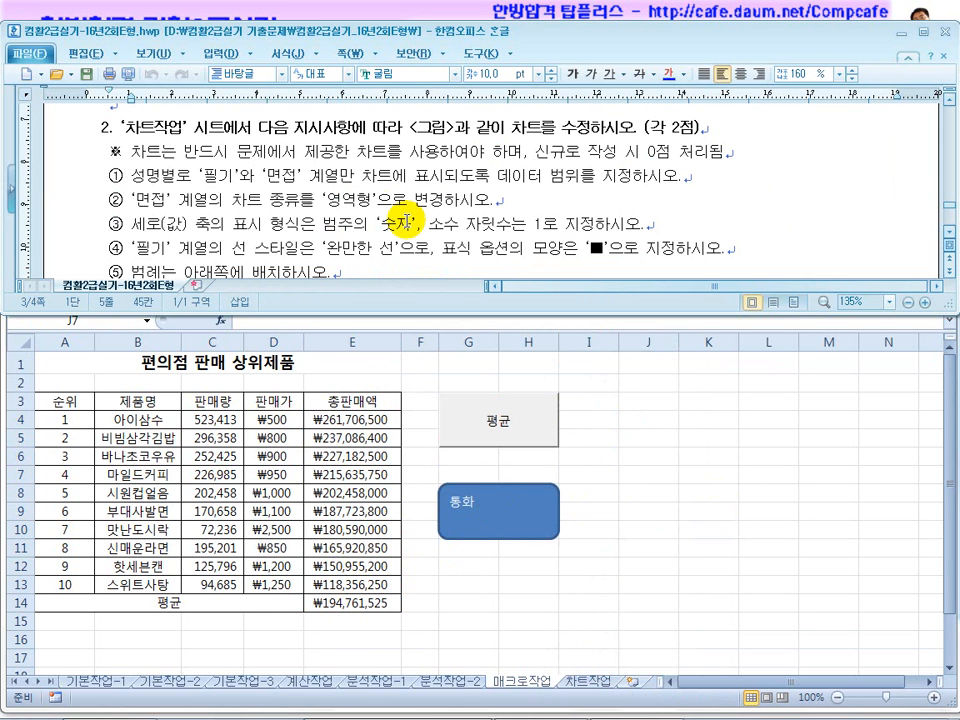
pyautogui.click(369, 198)
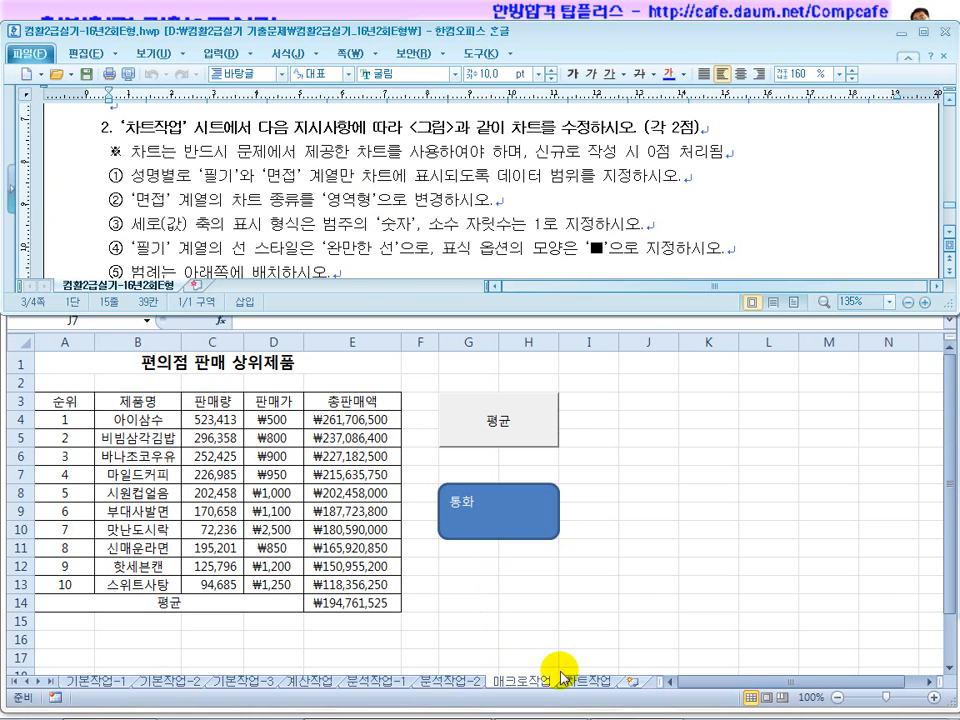
pyautogui.click(600, 683)
pyautogui.click(393, 128)
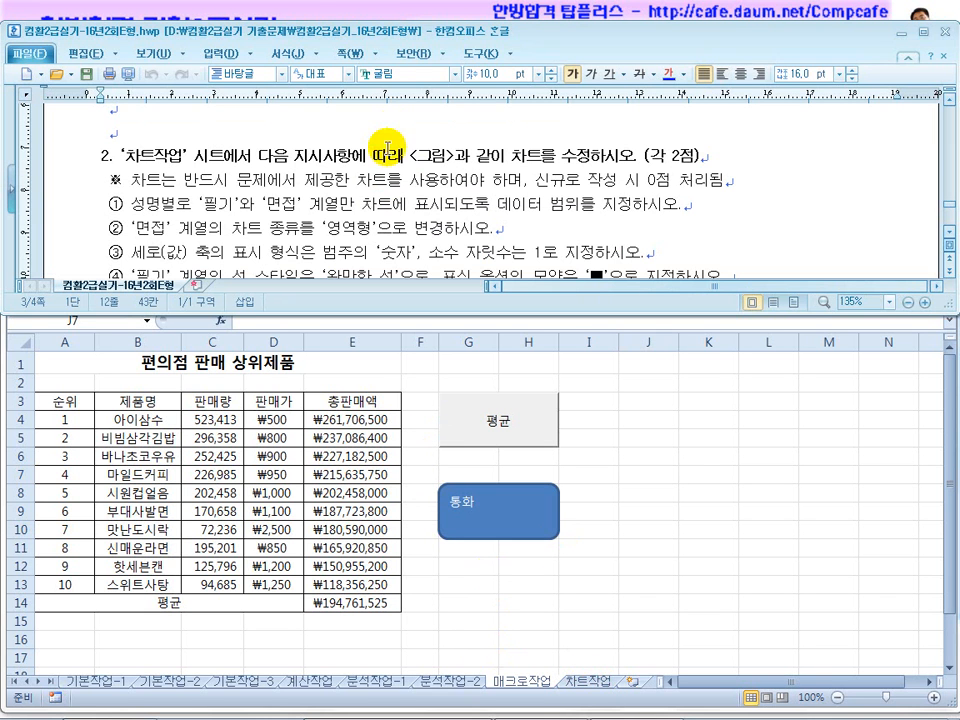
pyautogui.click(949, 233)
pyautogui.click(949, 233)
pyautogui.click(949, 233)
pyautogui.click(743, 401)
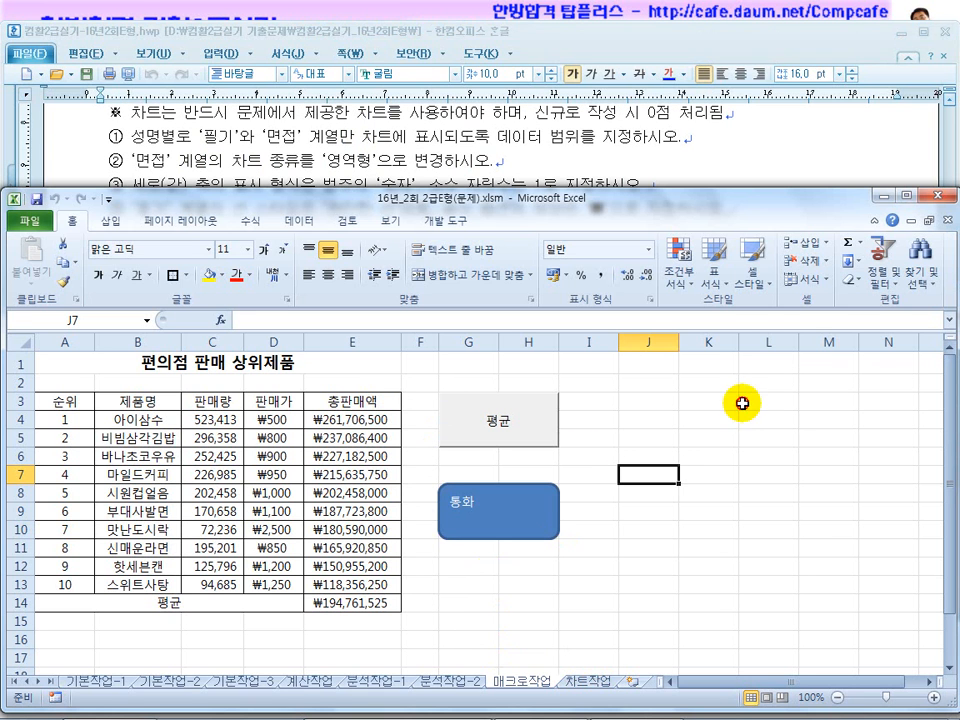
# Open the 차트작업 sheet and compare its 여사원 성적 현황 chart with the exam's data range instruction
pyautogui.click(595, 688)
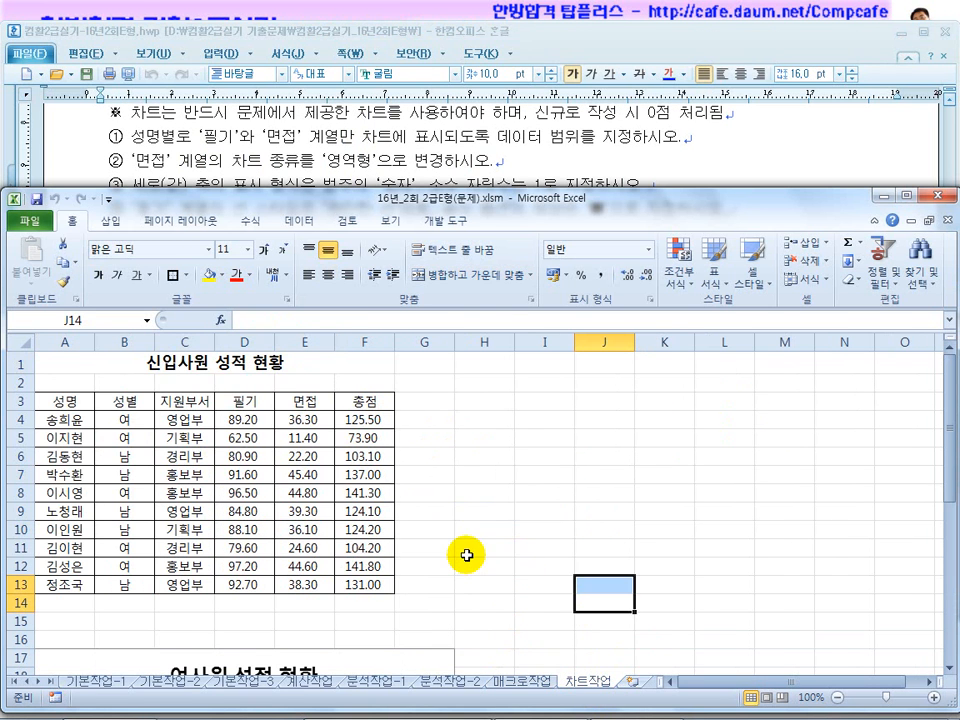
pyautogui.scroll(-5, 466, 556)
pyautogui.click(150, 165)
# Remove the 총점 series from the chart's source data, keeping only 필기 and 면접
pyautogui.click(410, 423)
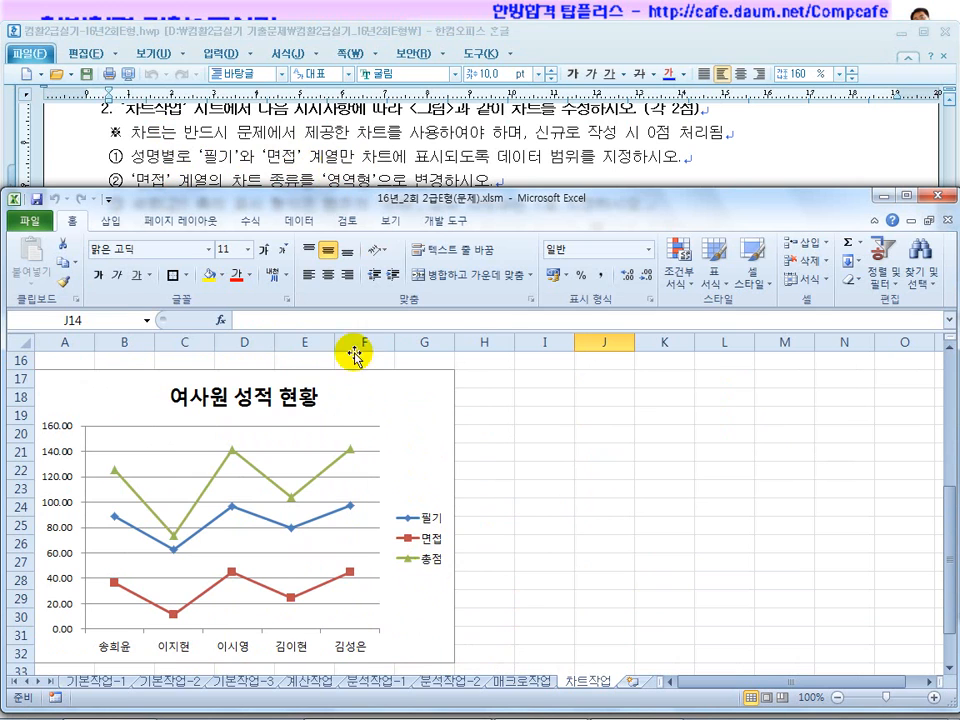
pyautogui.rightClick(428, 452)
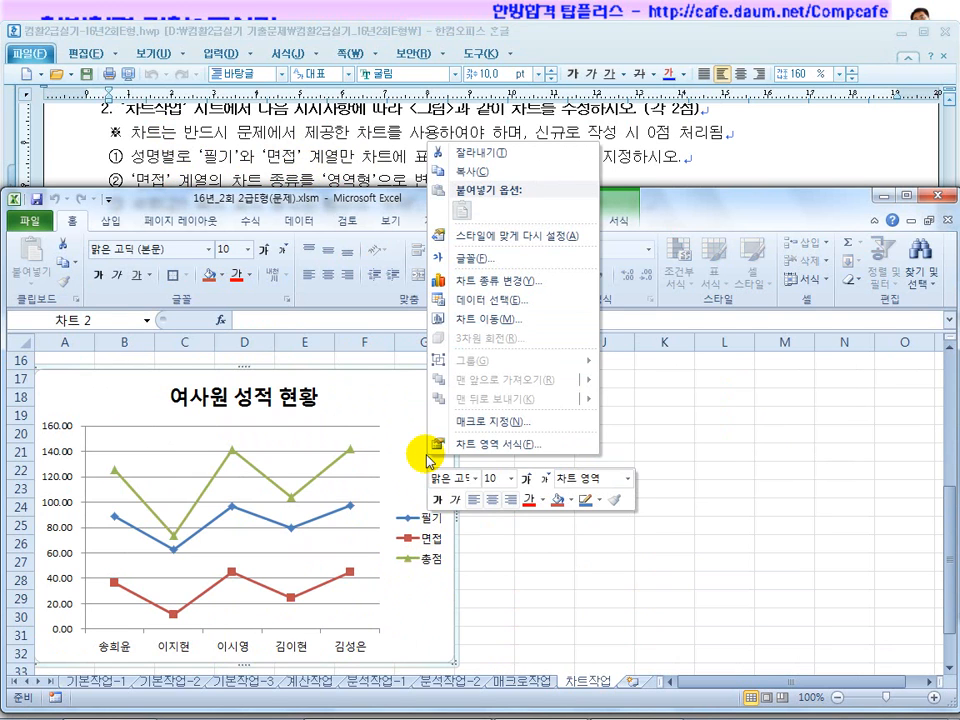
pyautogui.click(489, 305)
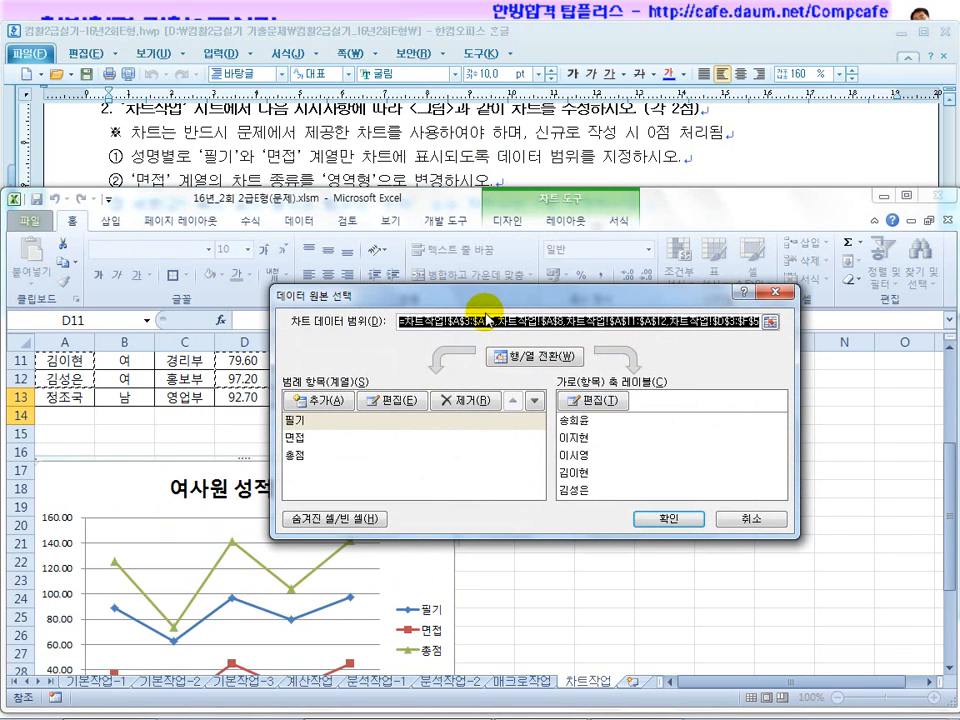
pyautogui.click(300, 454)
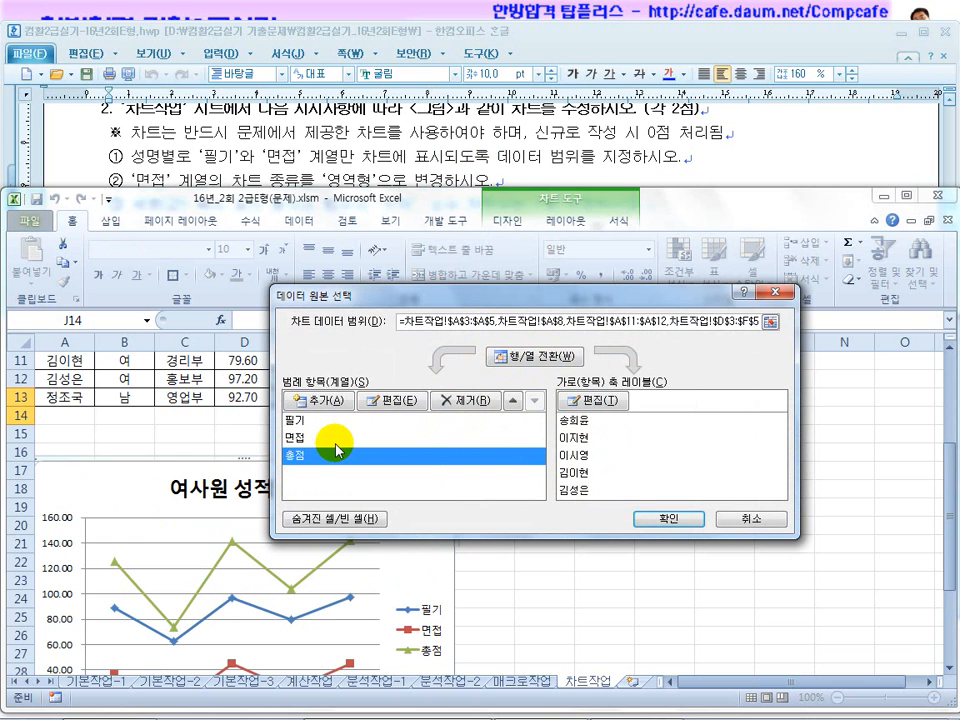
pyautogui.click(470, 401)
pyautogui.click(652, 518)
pyautogui.click(546, 542)
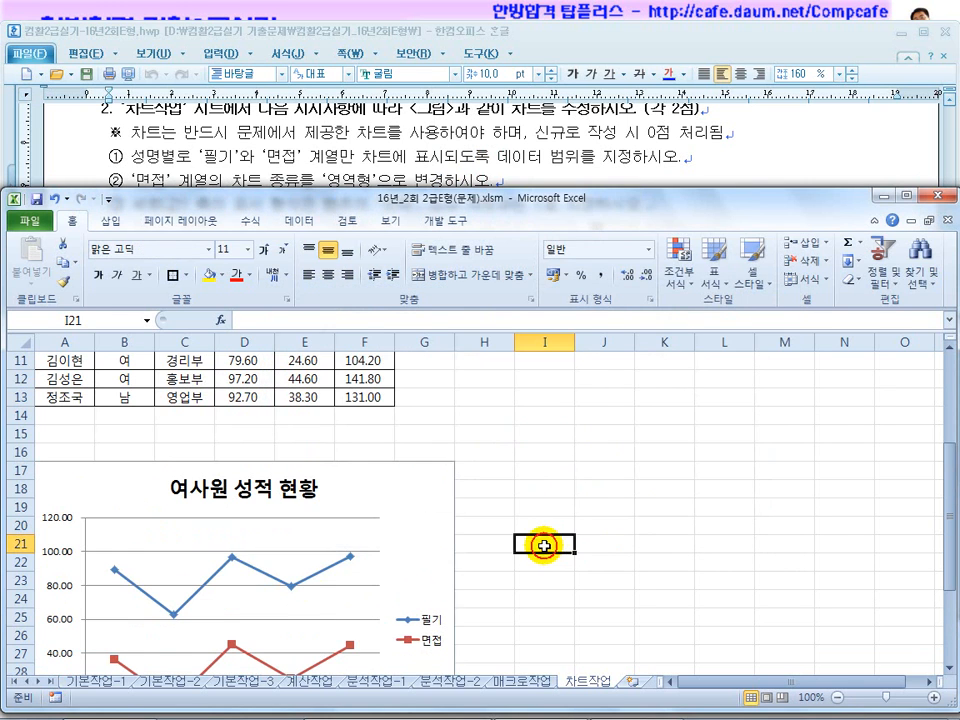
# Change the chart type of the 면접 series to the basic 영역형 (area) chart, as the exam document instructs
pyautogui.scroll(-2, 439, 583)
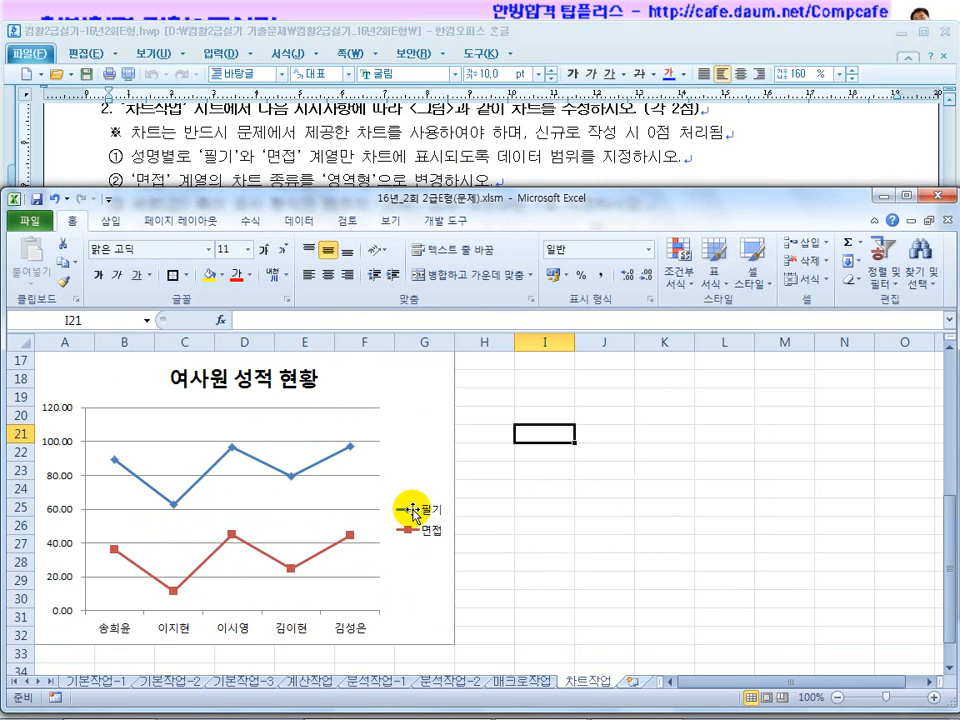
pyautogui.click(312, 171)
pyautogui.moveTo(193, 182); pyautogui.dragTo(316, 185)
pyautogui.click(397, 184)
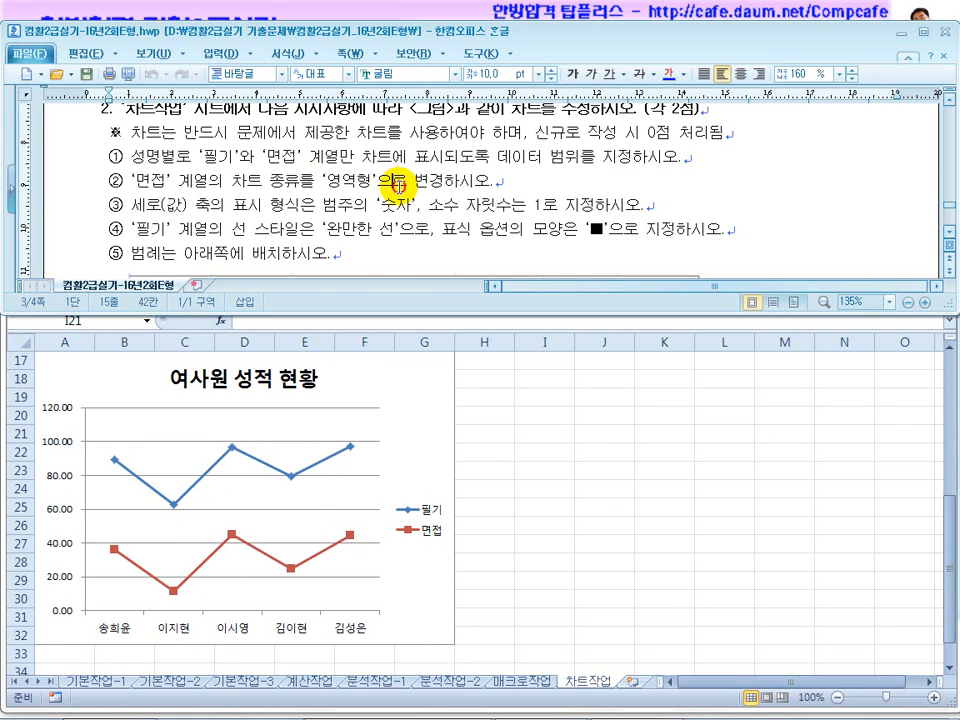
pyautogui.click(432, 524)
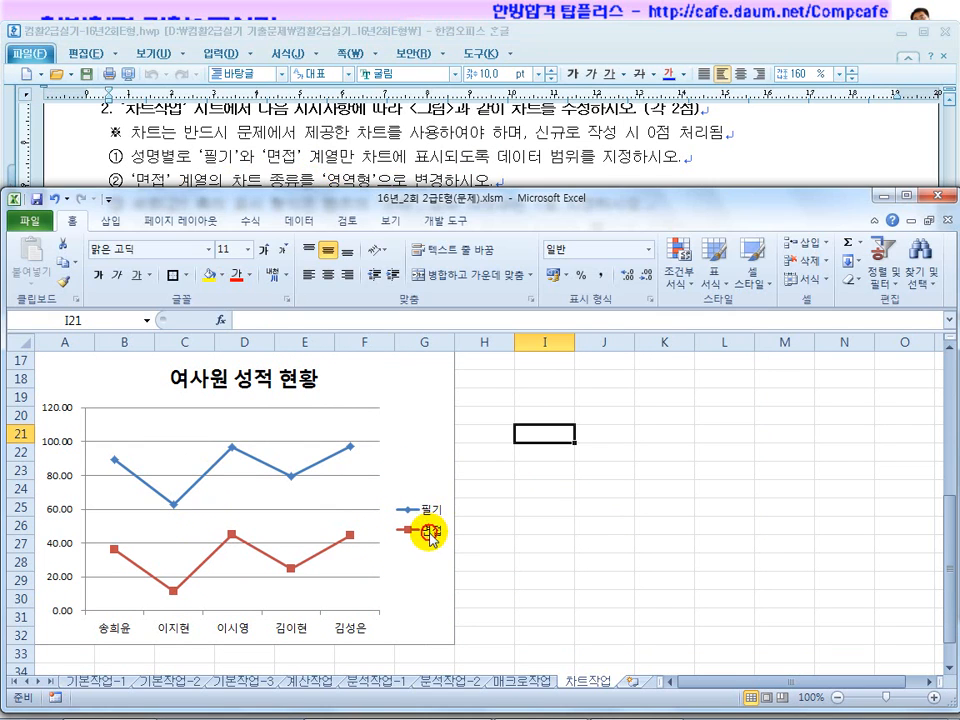
pyautogui.click(340, 546)
pyautogui.rightClick(339, 544)
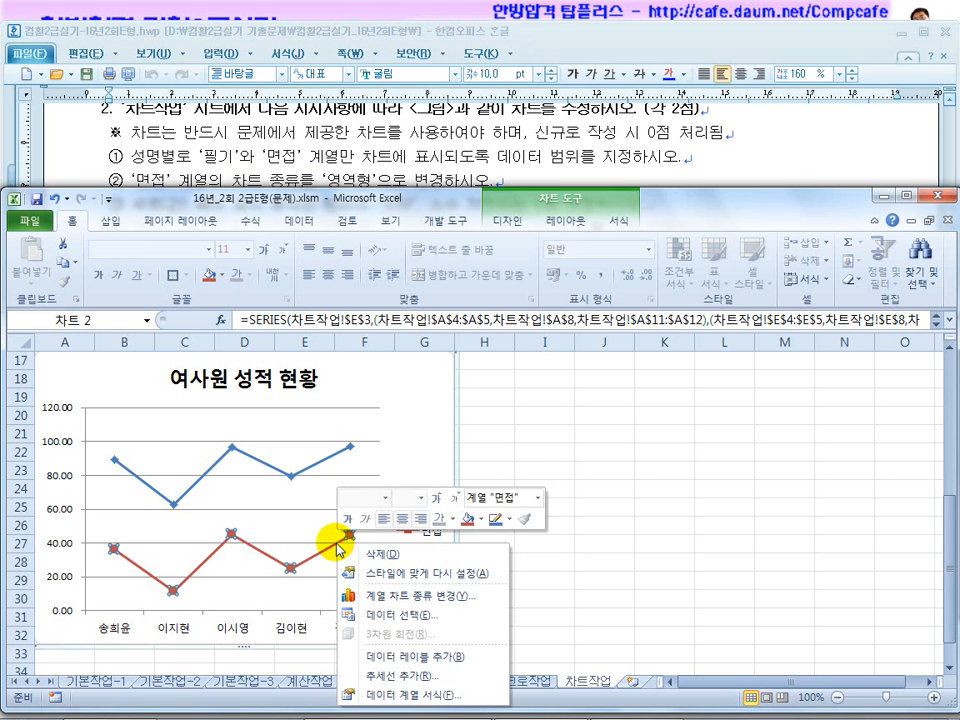
pyautogui.click(381, 600)
pyautogui.scroll(-3, 698, 420)
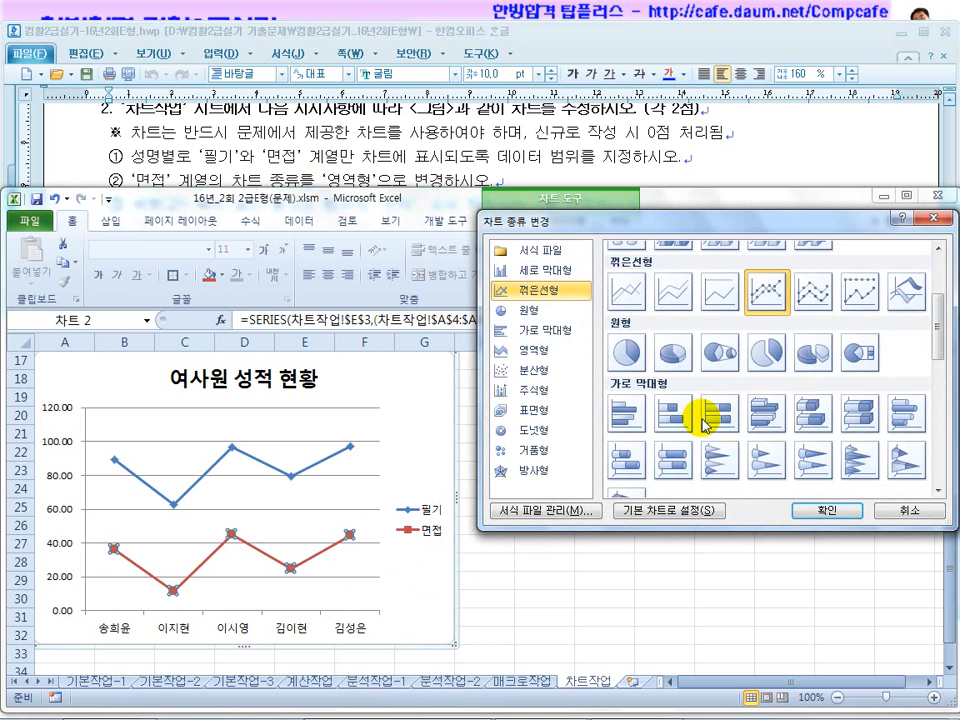
pyautogui.scroll(-5, 703, 422)
pyautogui.scroll(-3, 703, 424)
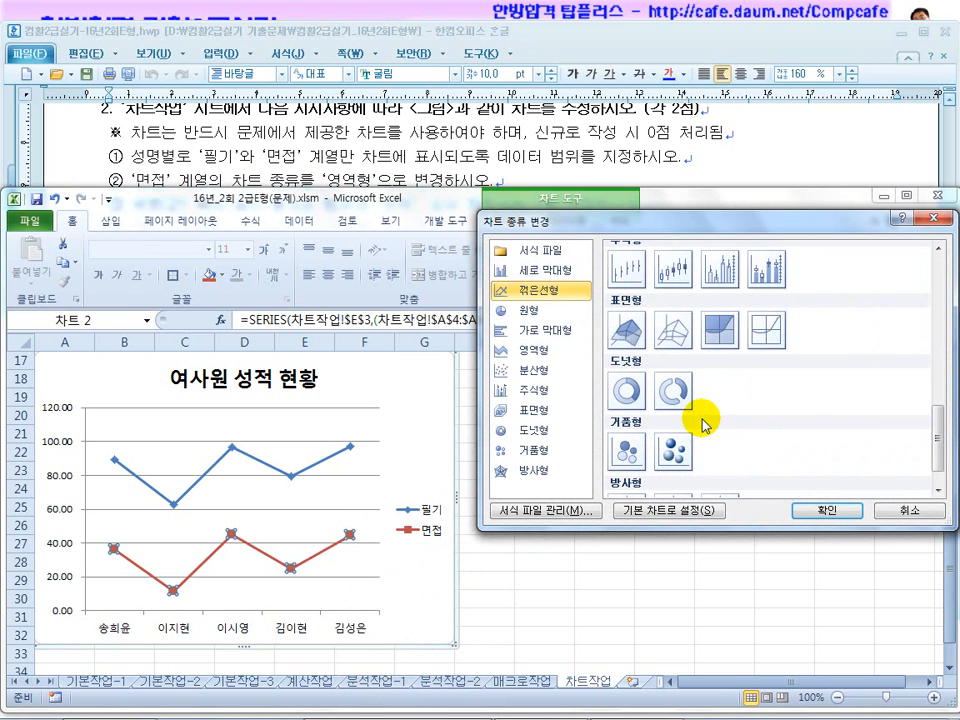
pyautogui.scroll(3, 652, 395)
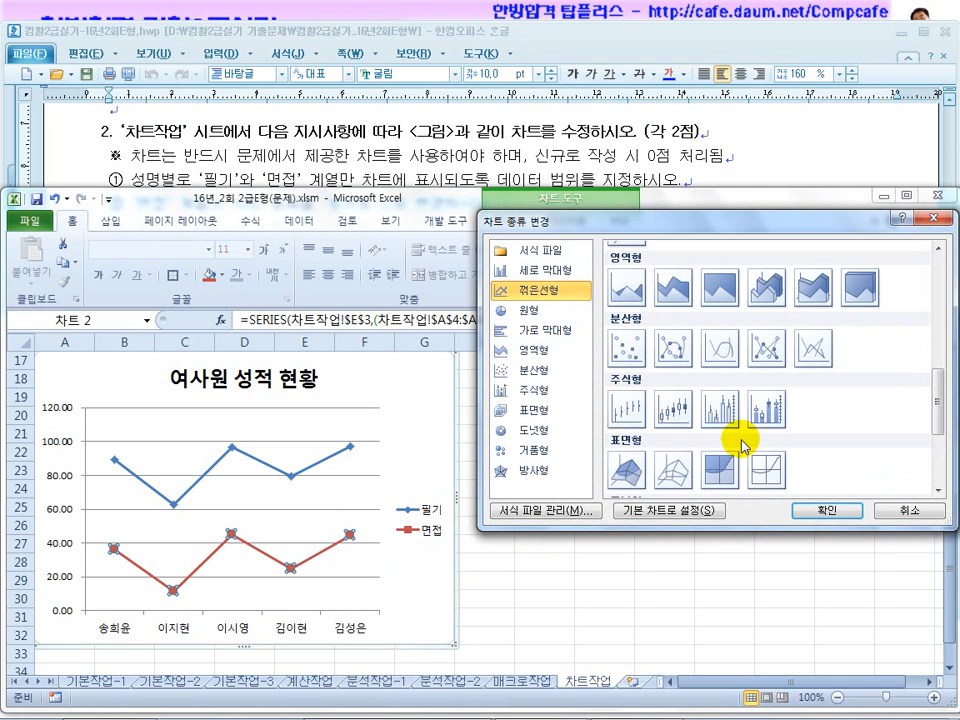
pyautogui.click(630, 288)
pyautogui.click(808, 512)
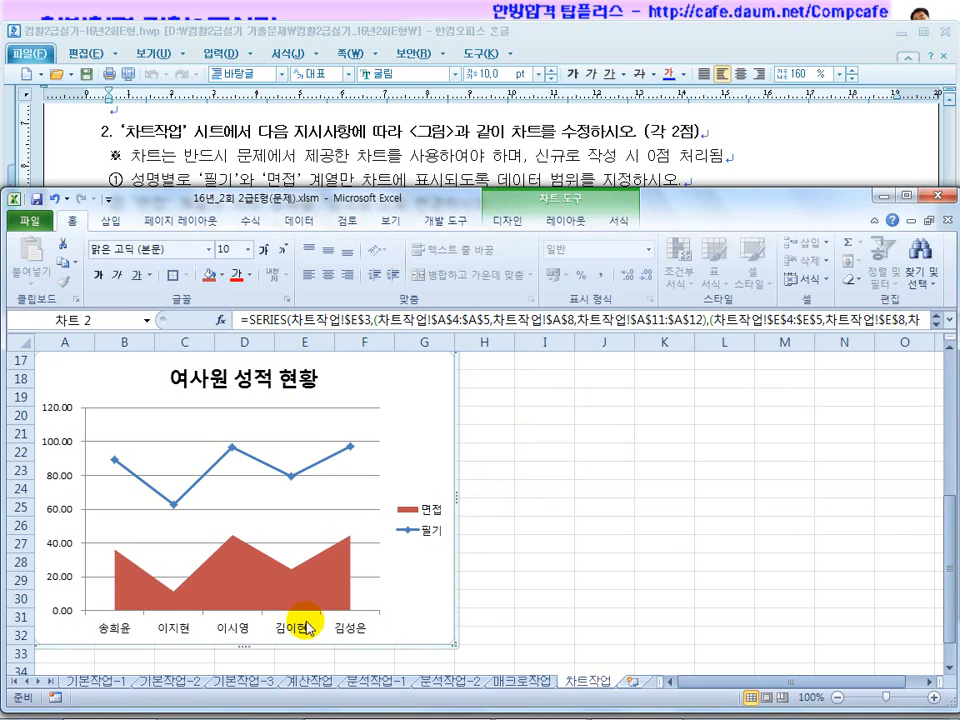
# Read the exam document's instruction on the vertical axis number format and compare it with the chart's axis
pyautogui.click(429, 200)
pyautogui.moveTo(318, 229); pyautogui.dragTo(439, 225)
pyautogui.click(529, 227)
pyautogui.scroll(-1, 498, 241)
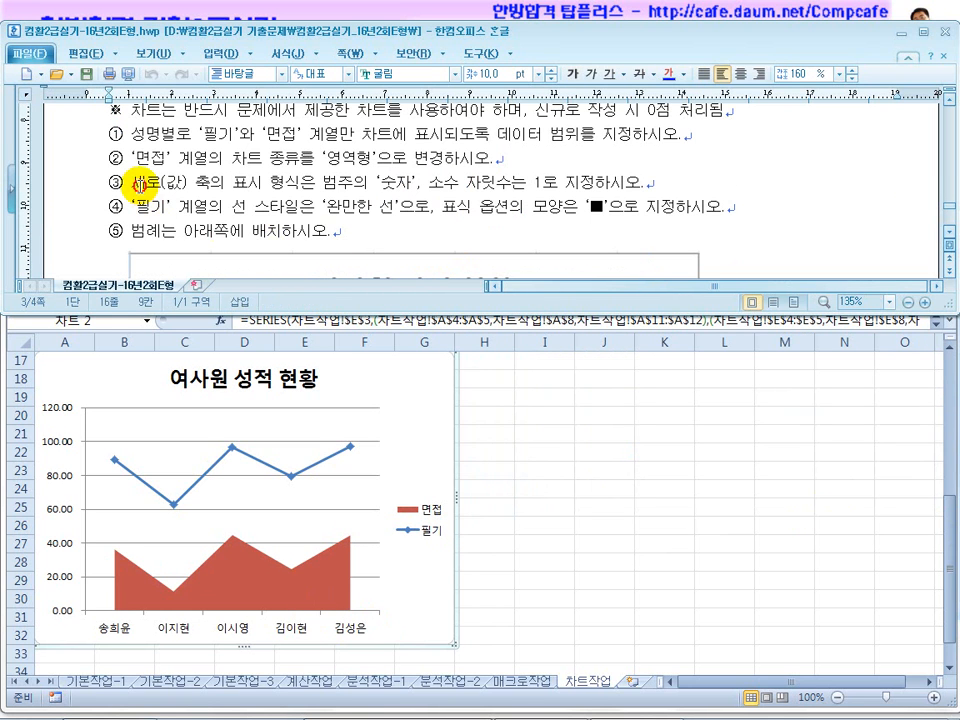
pyautogui.moveTo(160, 183); pyautogui.dragTo(283, 184)
pyautogui.click(400, 183)
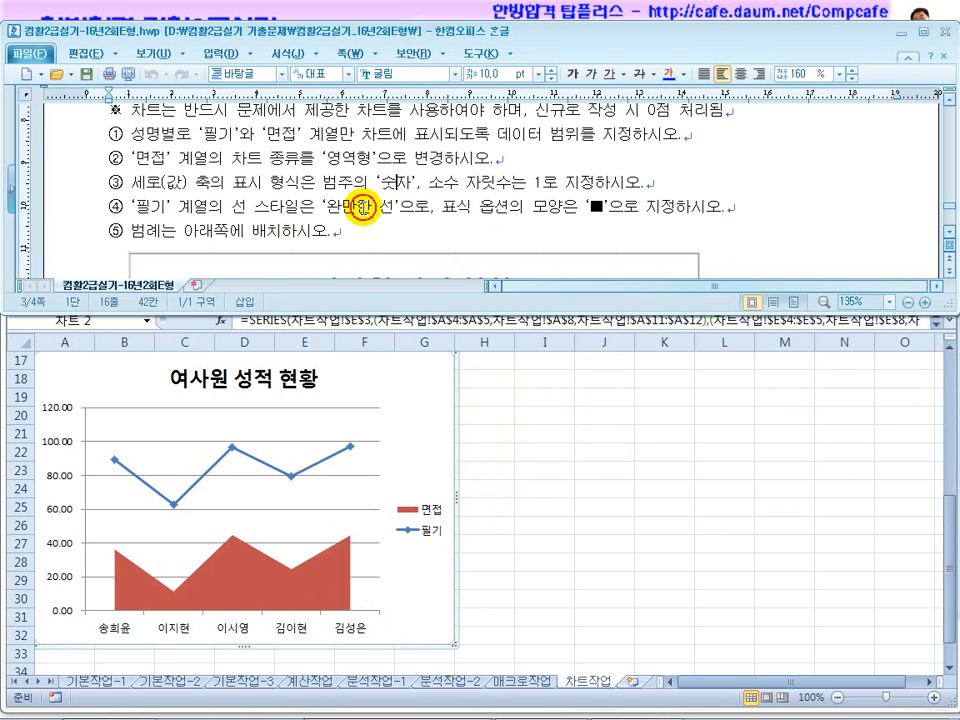
pyautogui.click(63, 478)
pyautogui.click(345, 166)
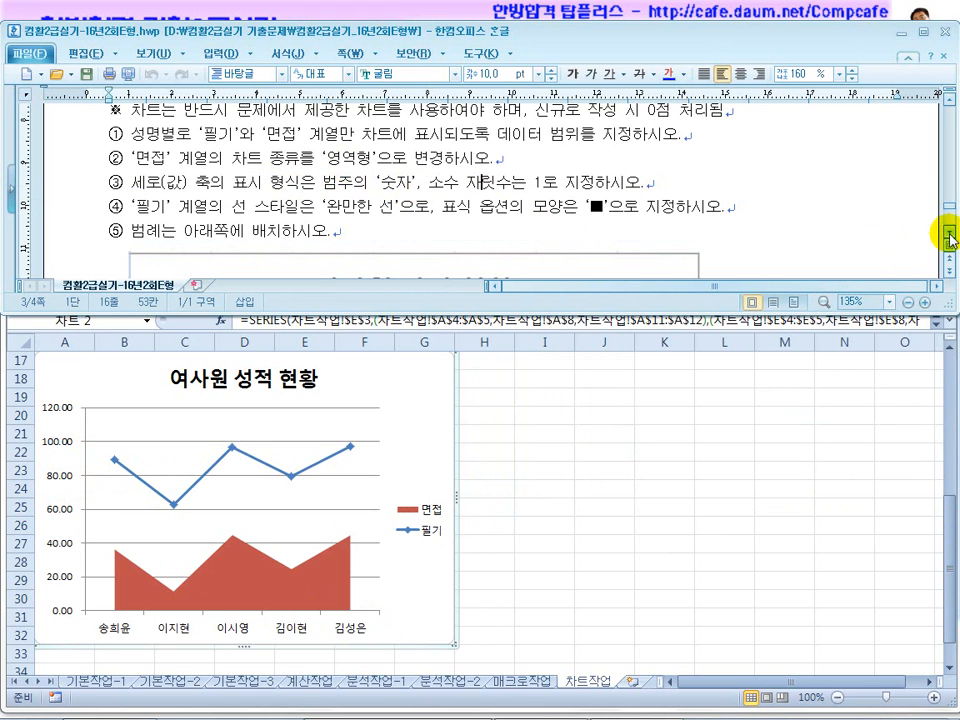
pyautogui.scroll(-3, 945, 238)
# Format the chart's vertical value axis in the 숫자 category with 1 decimal place
pyautogui.click(60, 478)
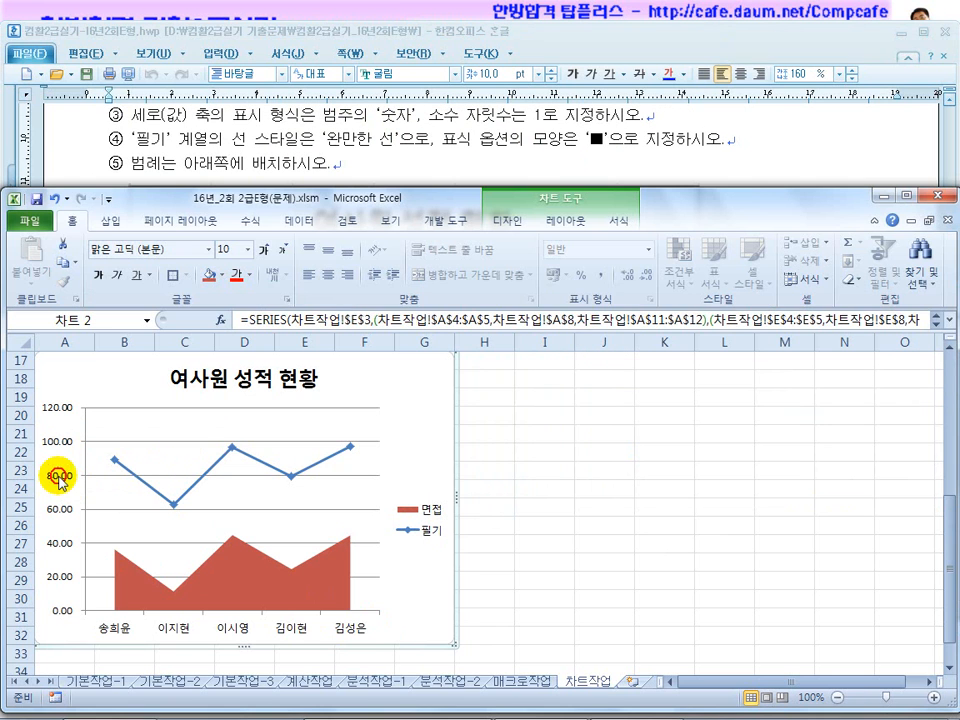
pyautogui.rightClick(62, 482)
pyautogui.click(113, 656)
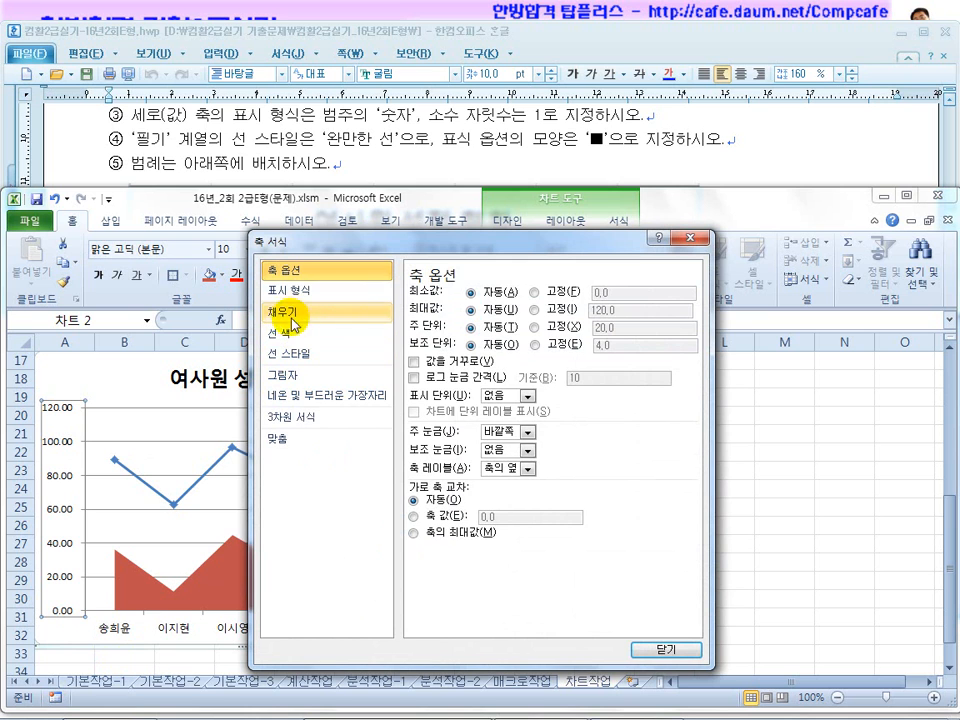
pyautogui.click(295, 290)
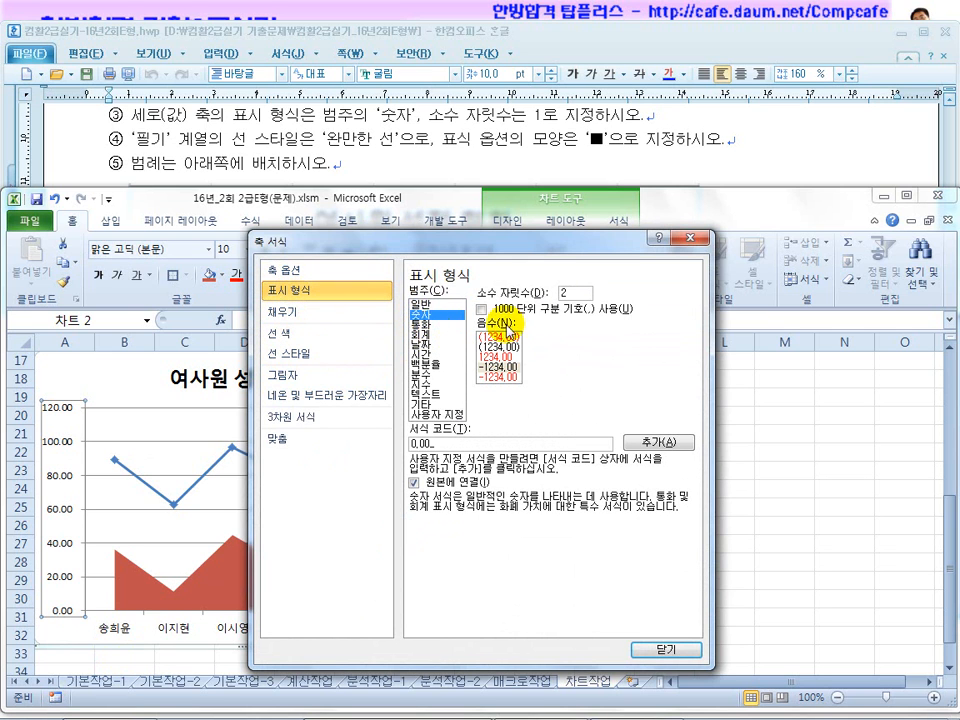
pyautogui.moveTo(583, 293); pyautogui.dragTo(533, 290)
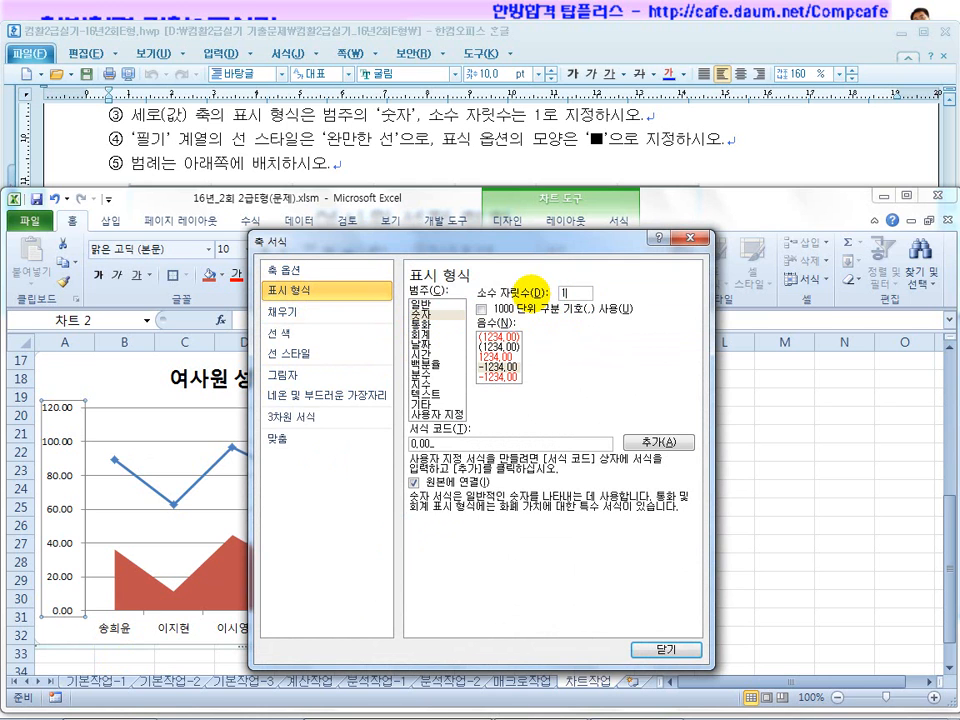
pyautogui.click(668, 652)
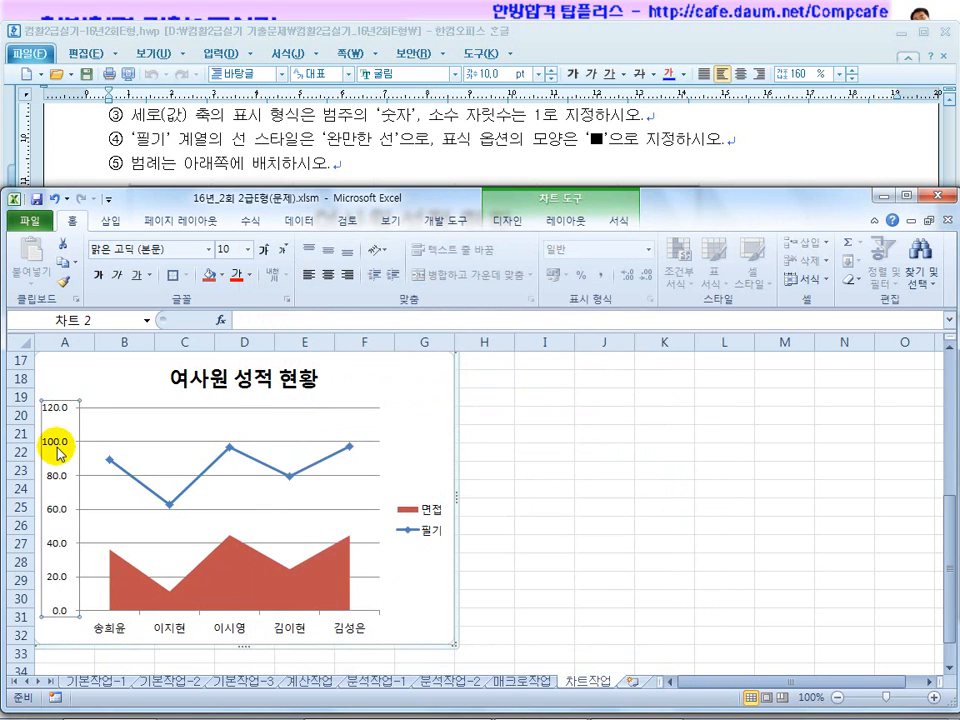
# Apply the 완만한 선 (smoothed line) style to the 필기 series, following the exam document
pyautogui.click(163, 140)
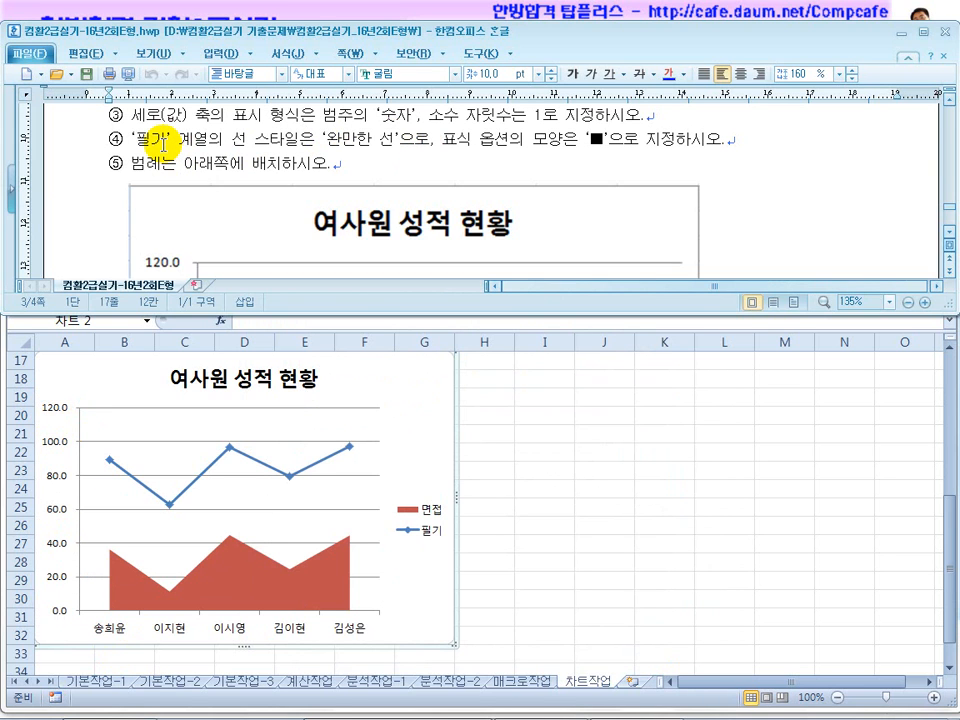
pyautogui.click(313, 471)
pyautogui.click(315, 469)
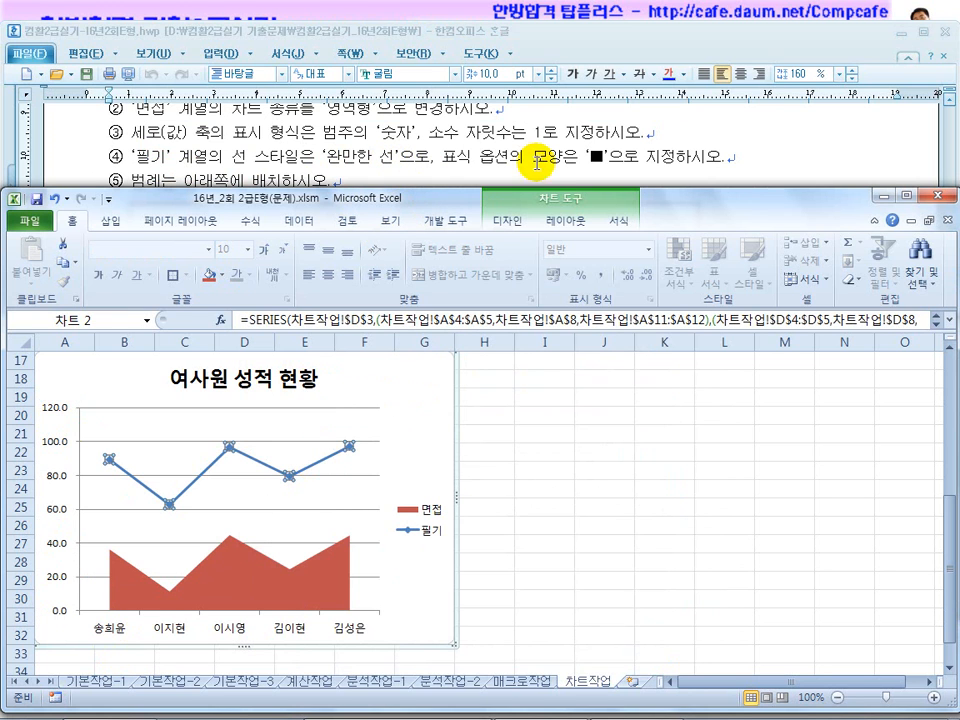
pyautogui.click(368, 462)
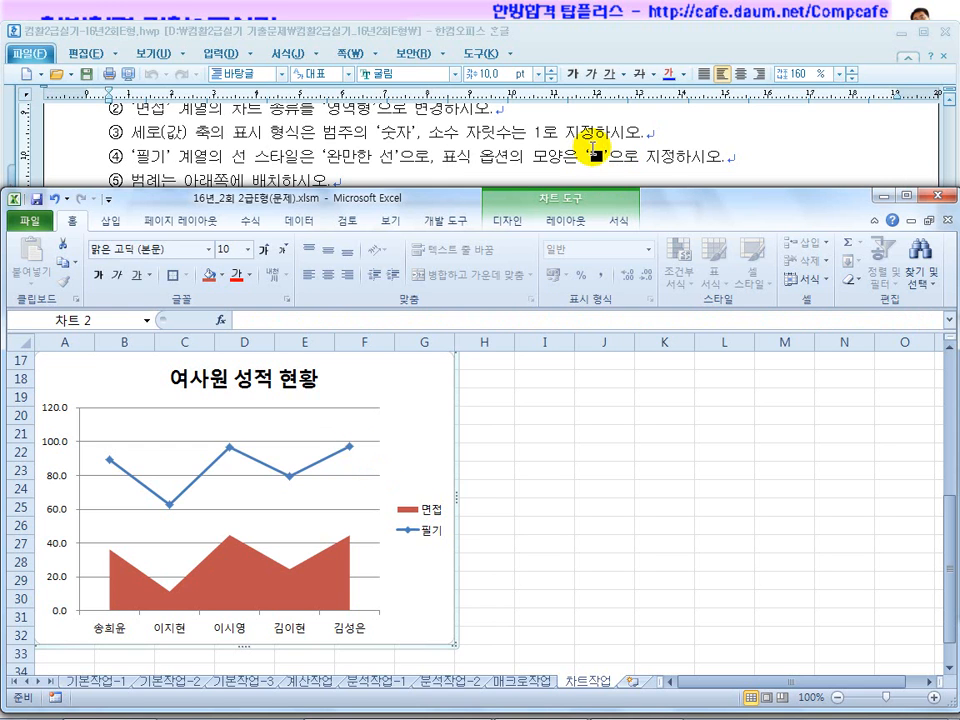
pyautogui.click(328, 460)
pyautogui.rightClick(330, 457)
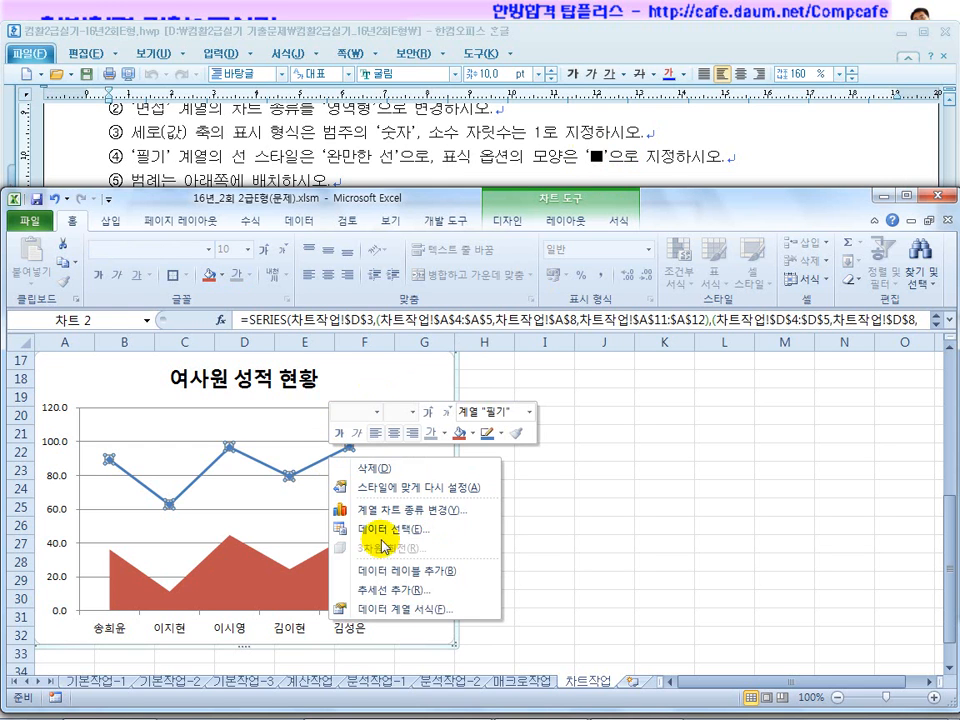
pyautogui.click(401, 610)
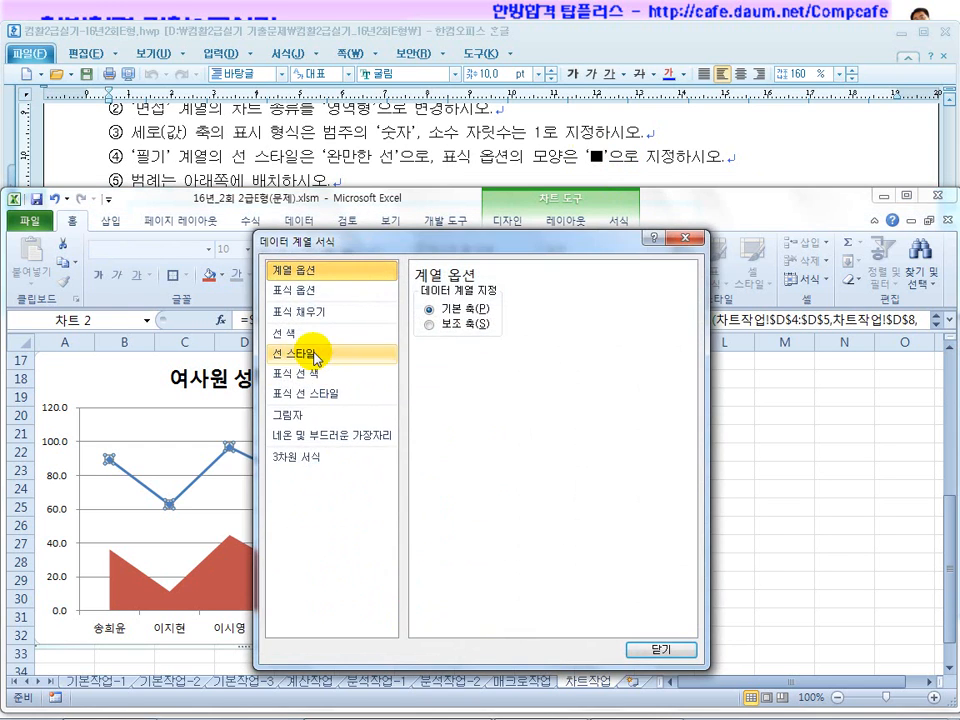
pyautogui.click(307, 356)
pyautogui.click(430, 465)
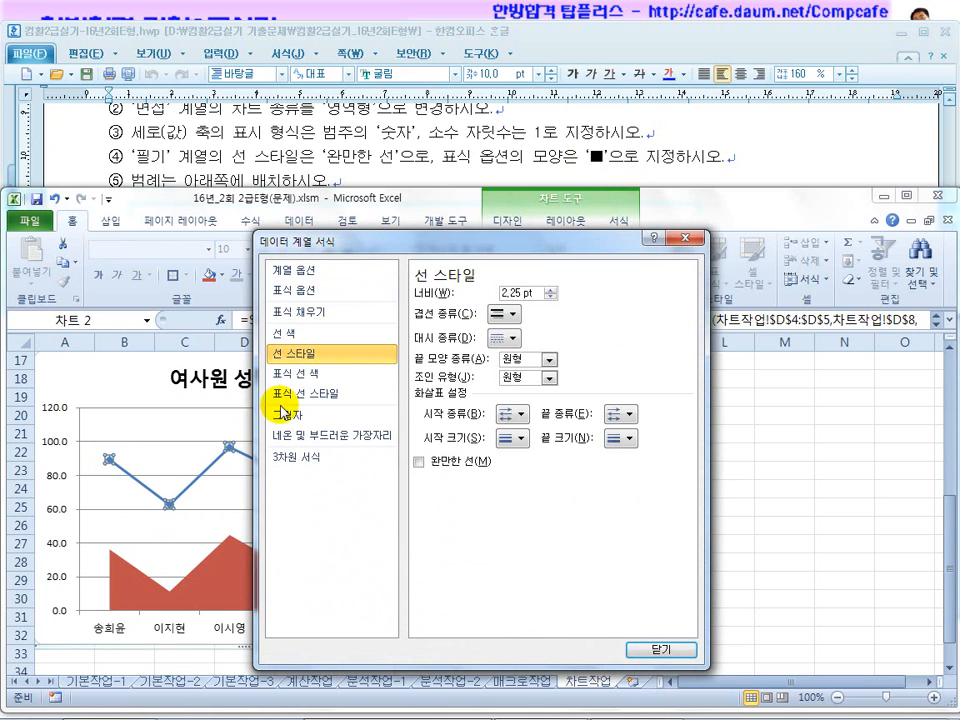
pyautogui.moveTo(381, 242); pyautogui.dragTo(528, 242)
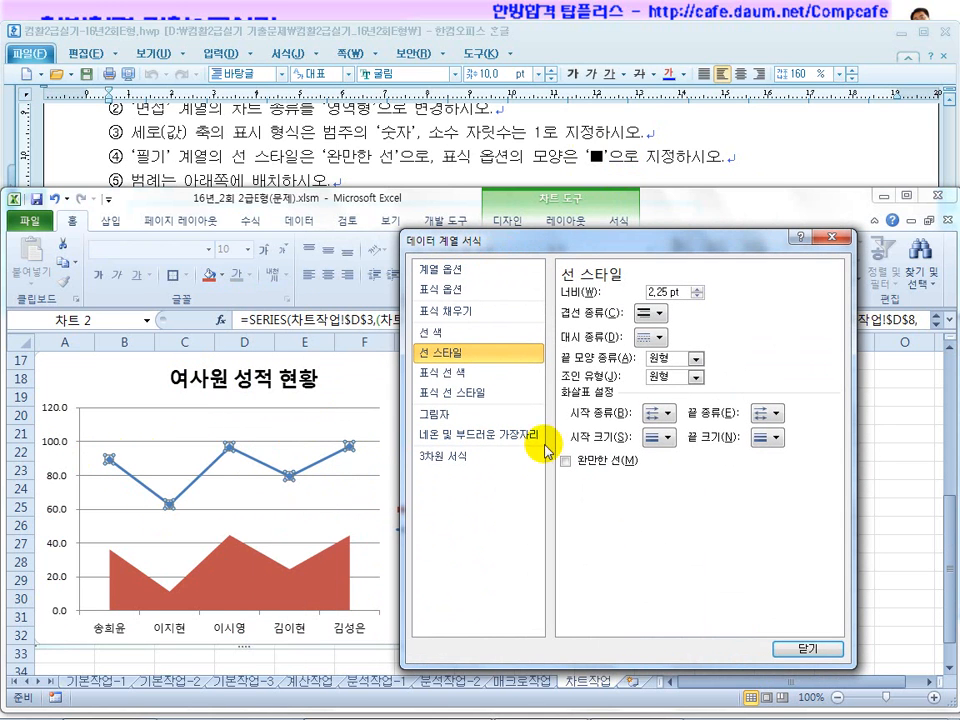
pyautogui.click(567, 461)
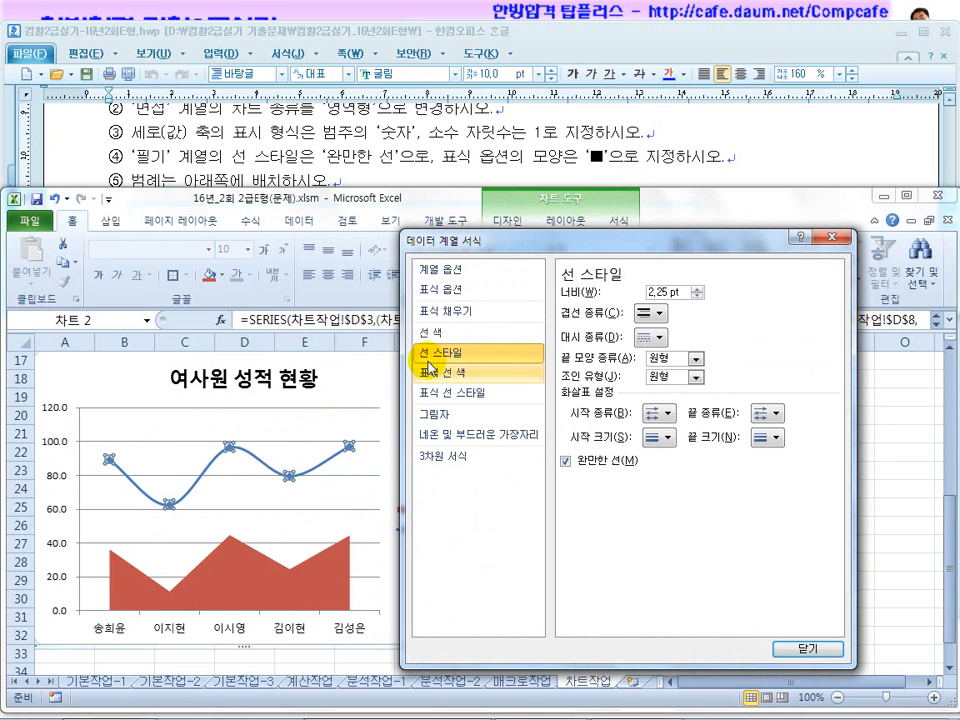
# Set the 필기 series' markers to the built-in square shape (■)
pyautogui.click(455, 290)
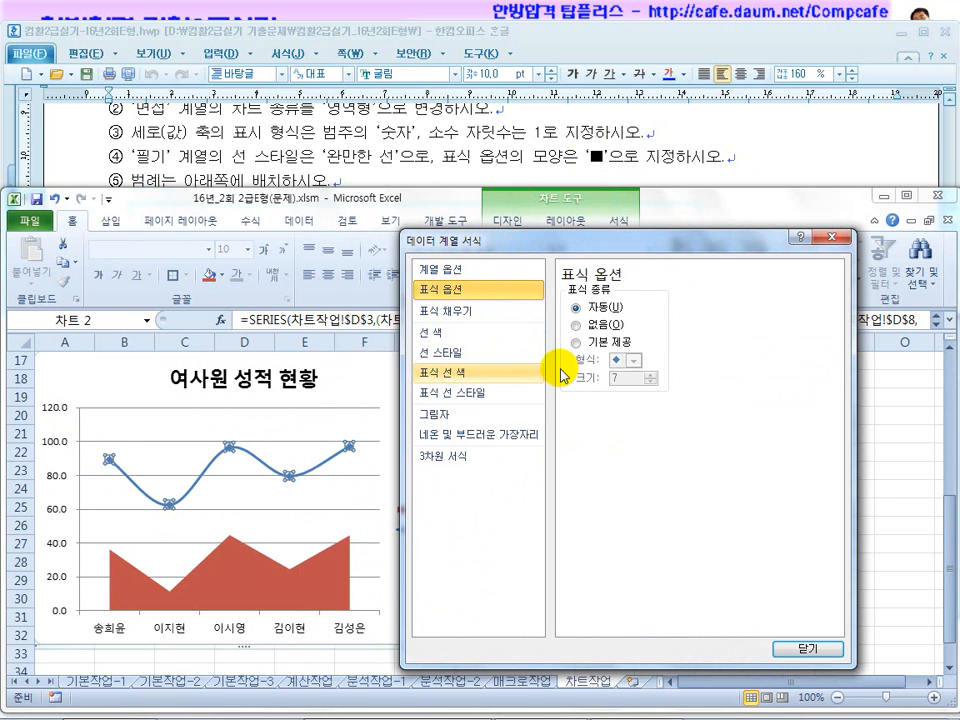
pyautogui.click(603, 345)
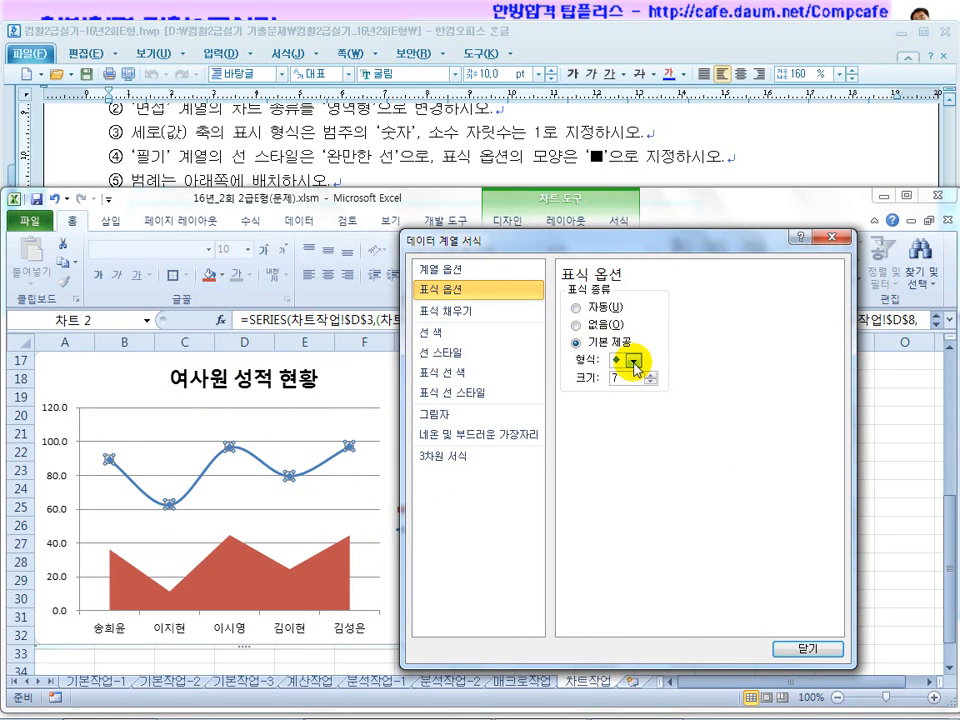
pyautogui.click(634, 361)
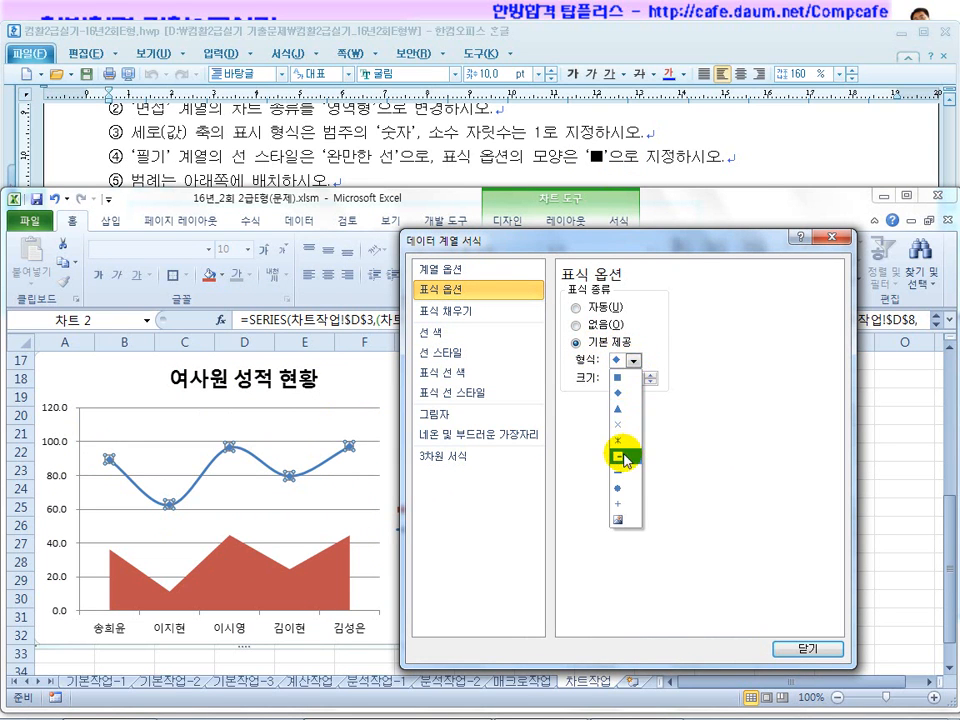
pyautogui.click(618, 378)
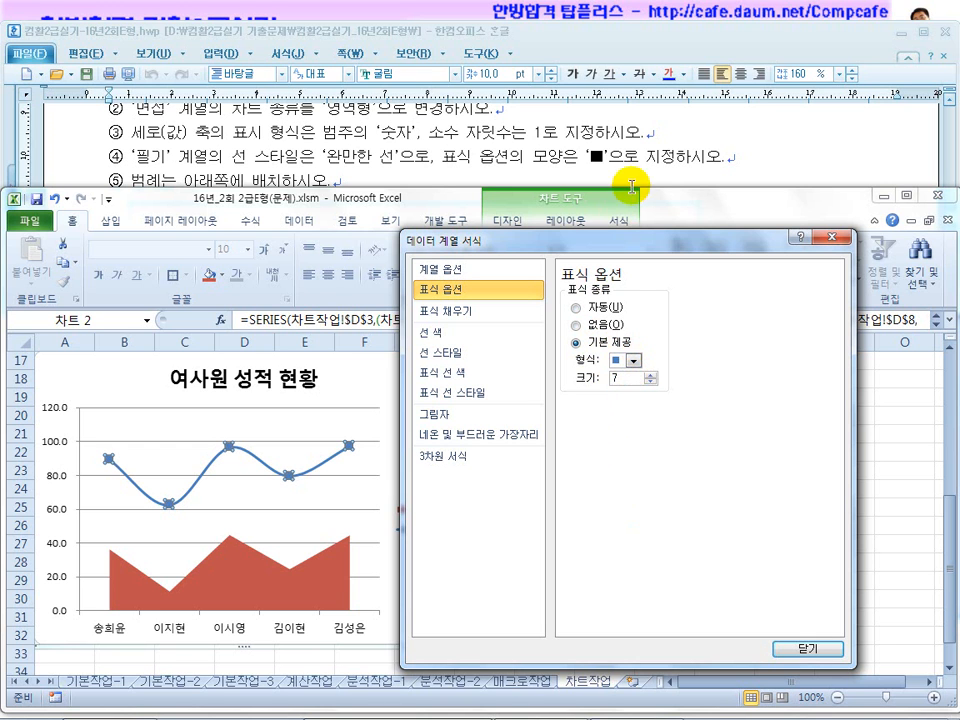
pyautogui.click(796, 648)
# Check the exam document's legend instruction and place the chart's legend at the bottom (아래쪽)
pyautogui.click(446, 528)
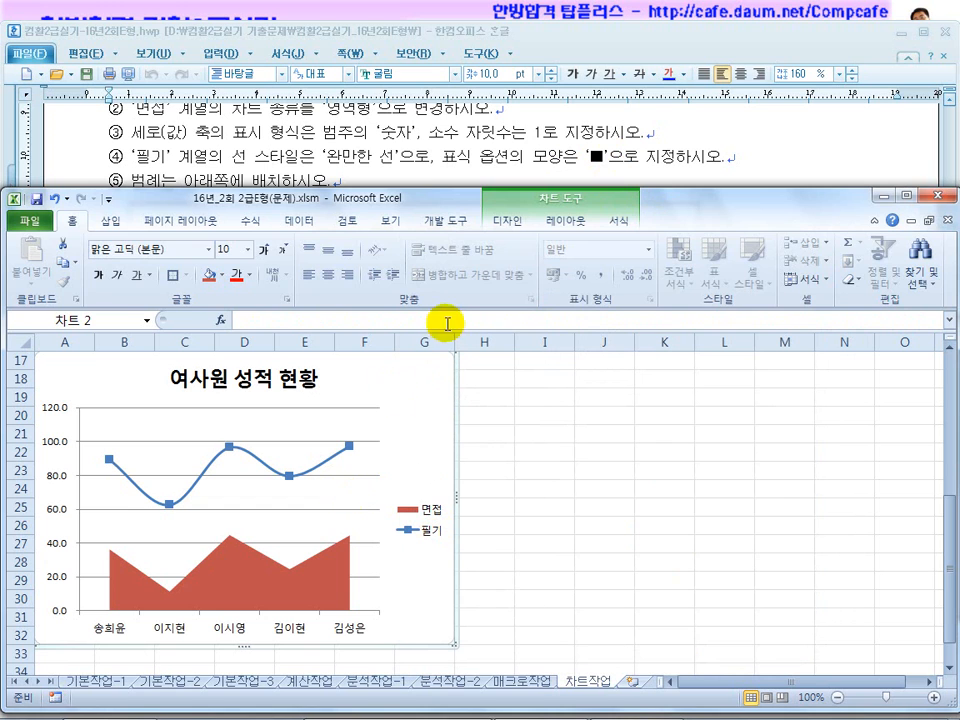
pyautogui.click(407, 176)
pyautogui.click(428, 508)
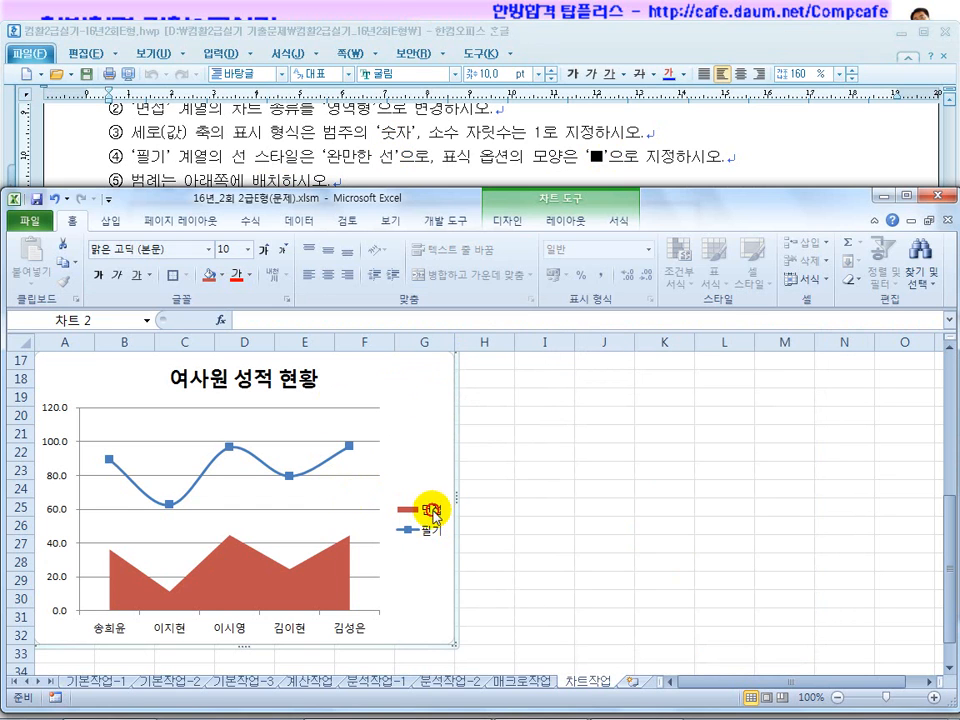
pyautogui.click(254, 172)
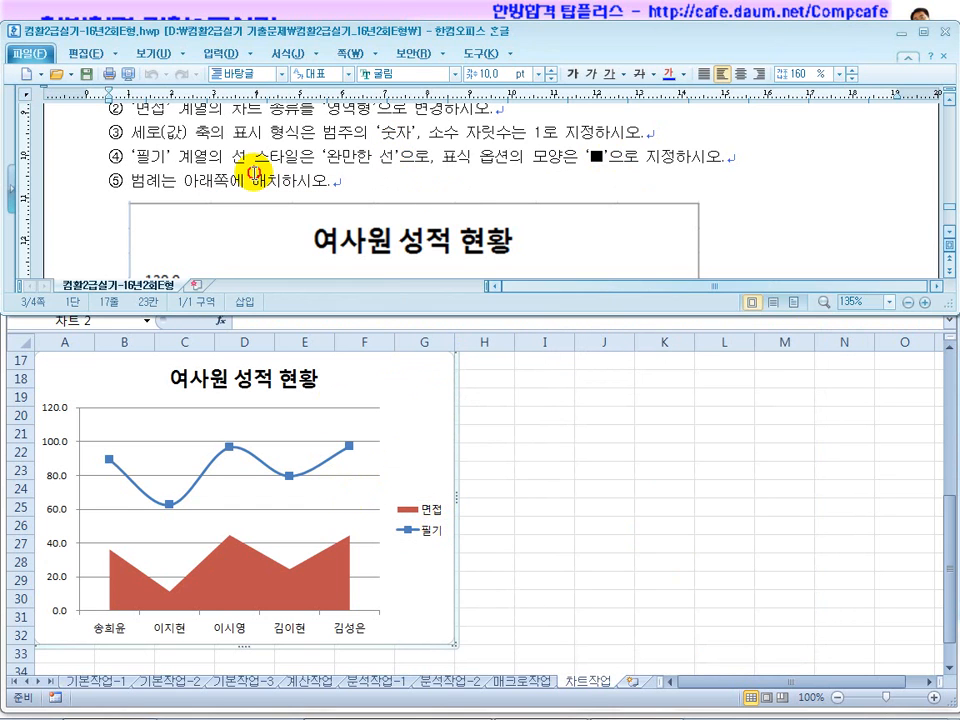
pyautogui.click(943, 231)
pyautogui.click(415, 535)
pyautogui.rightClick(413, 535)
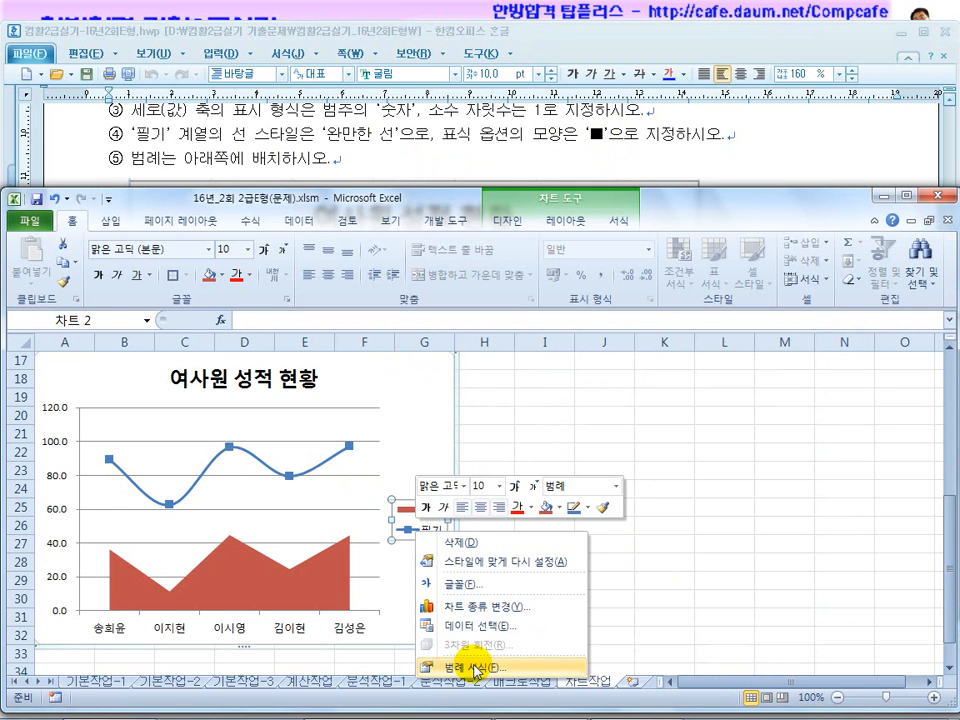
pyautogui.click(477, 668)
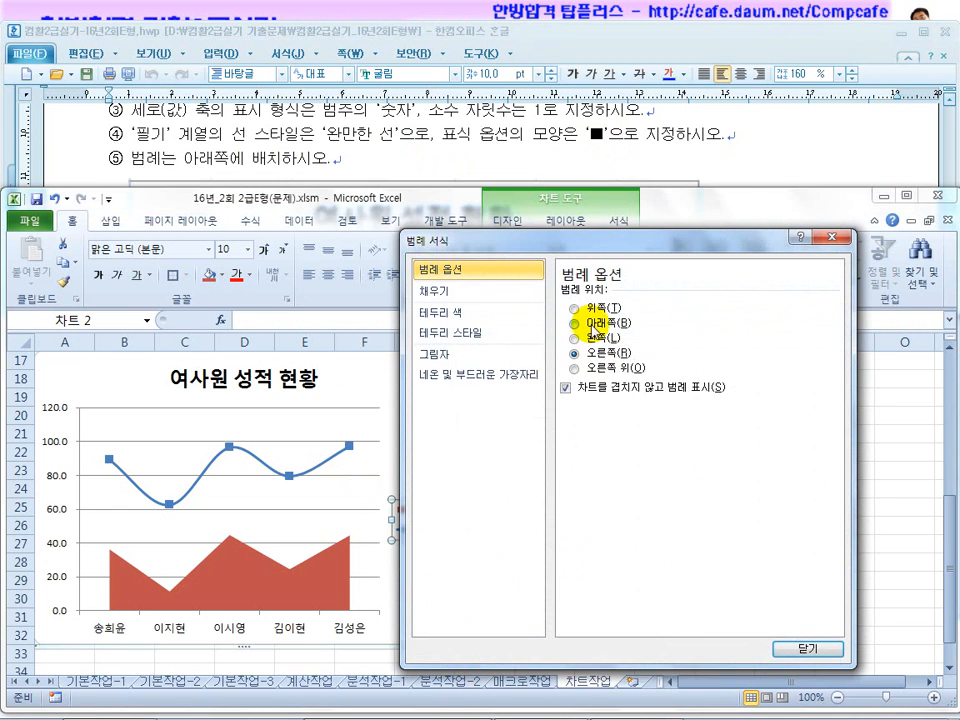
pyautogui.click(596, 324)
pyautogui.click(800, 646)
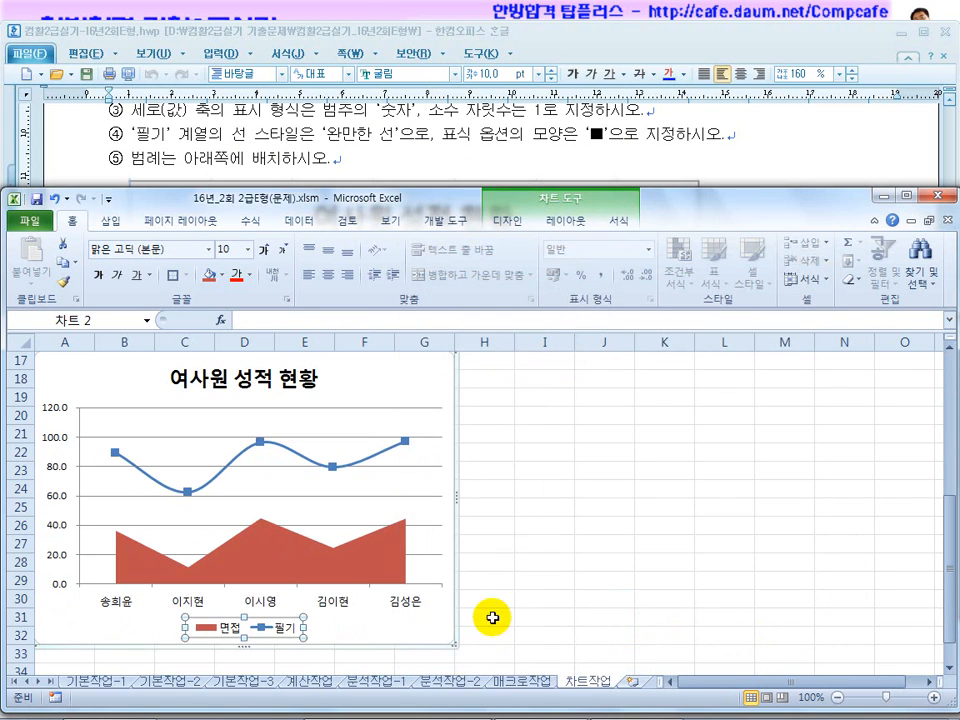
# Compare the finished 여사원 성적 현황 chart with the sample figure in the exam document
pyautogui.click(520, 530)
pyautogui.click(435, 163)
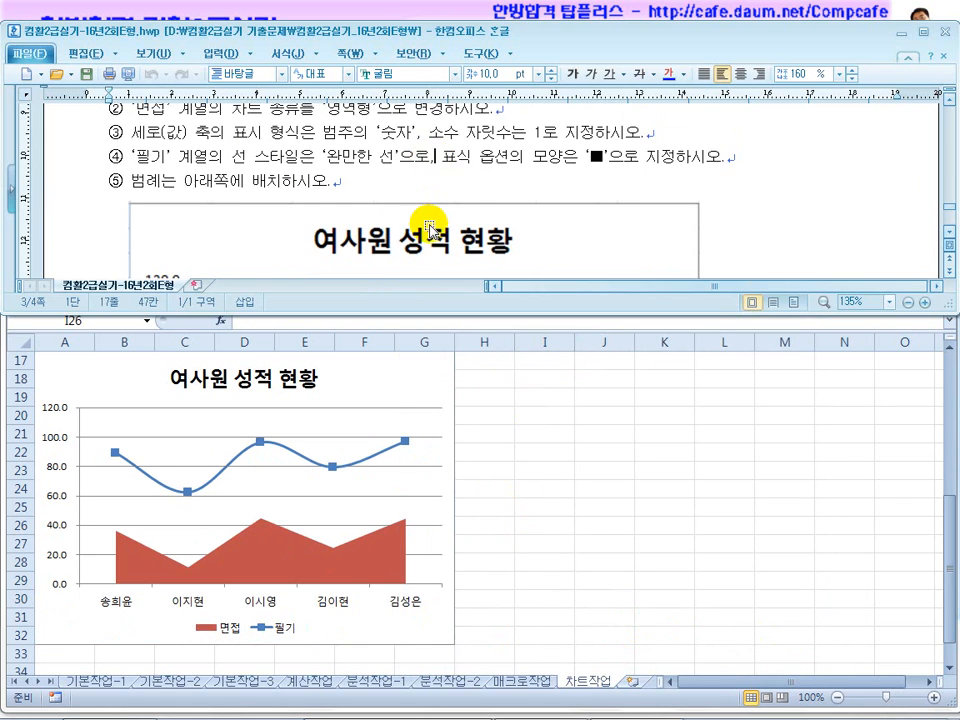
pyautogui.scroll(-3, 431, 214)
pyautogui.scroll(1, 429, 223)
pyautogui.scroll(-1, 429, 229)
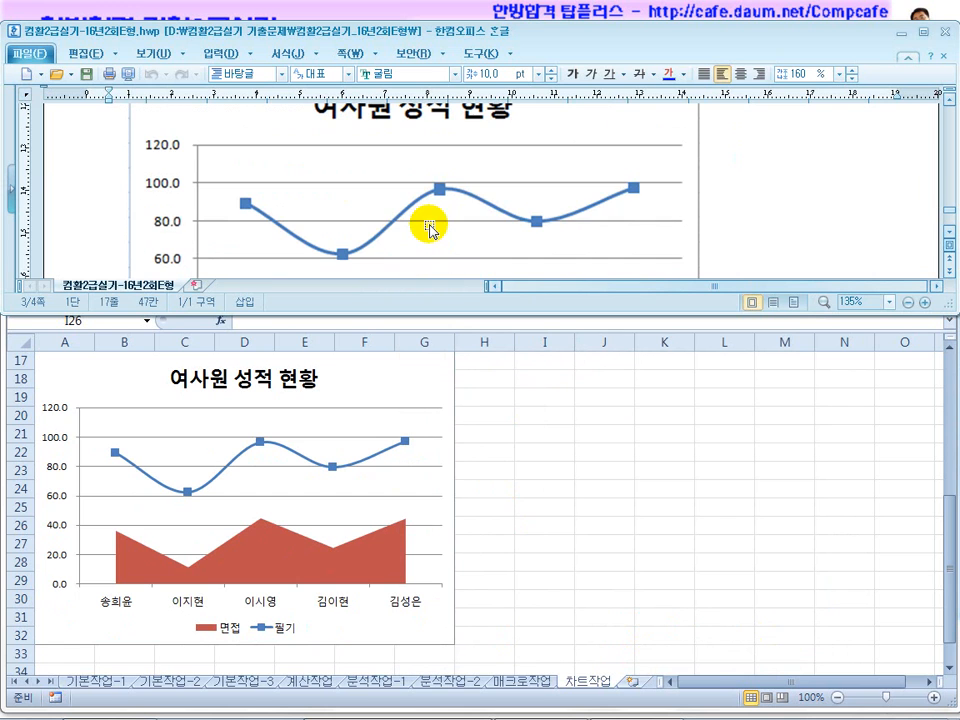
pyautogui.scroll(-4, 218, 266)
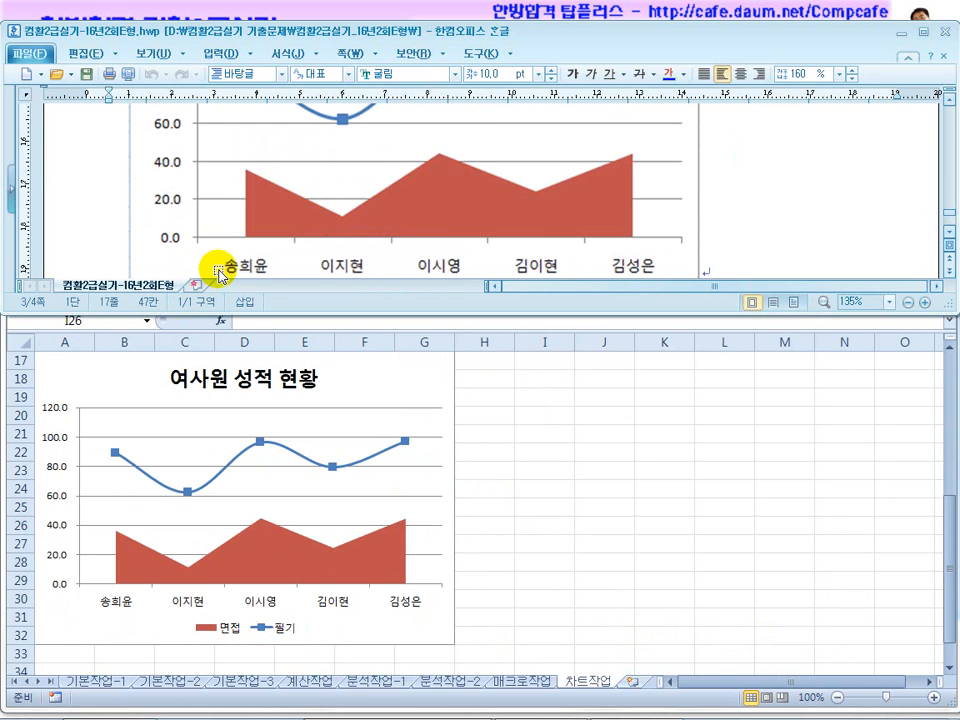
pyautogui.click(521, 446)
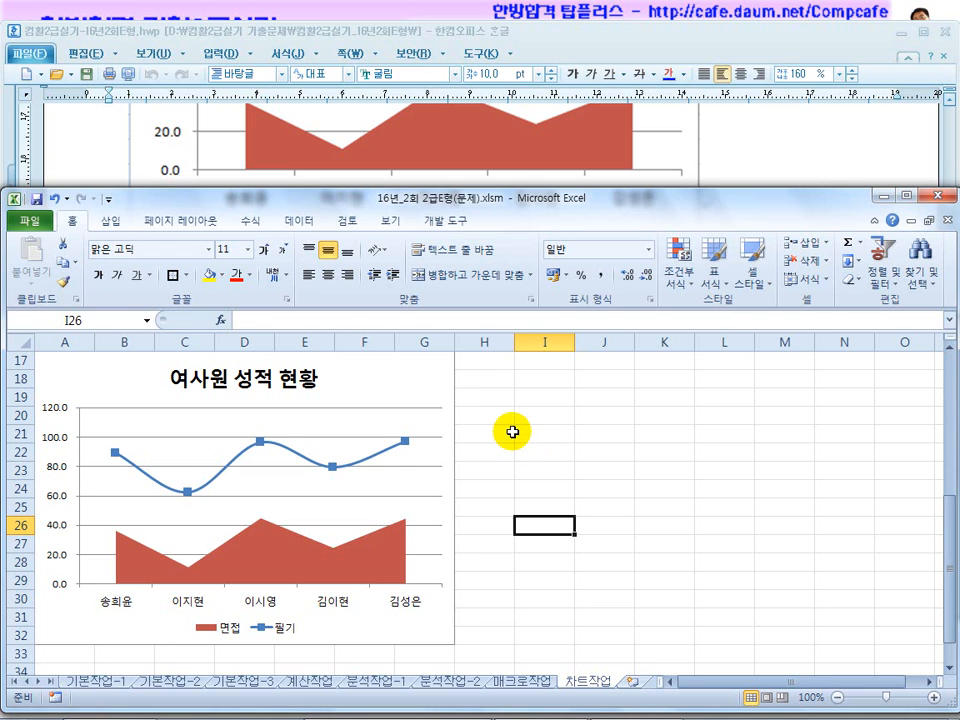
pyautogui.click(510, 438)
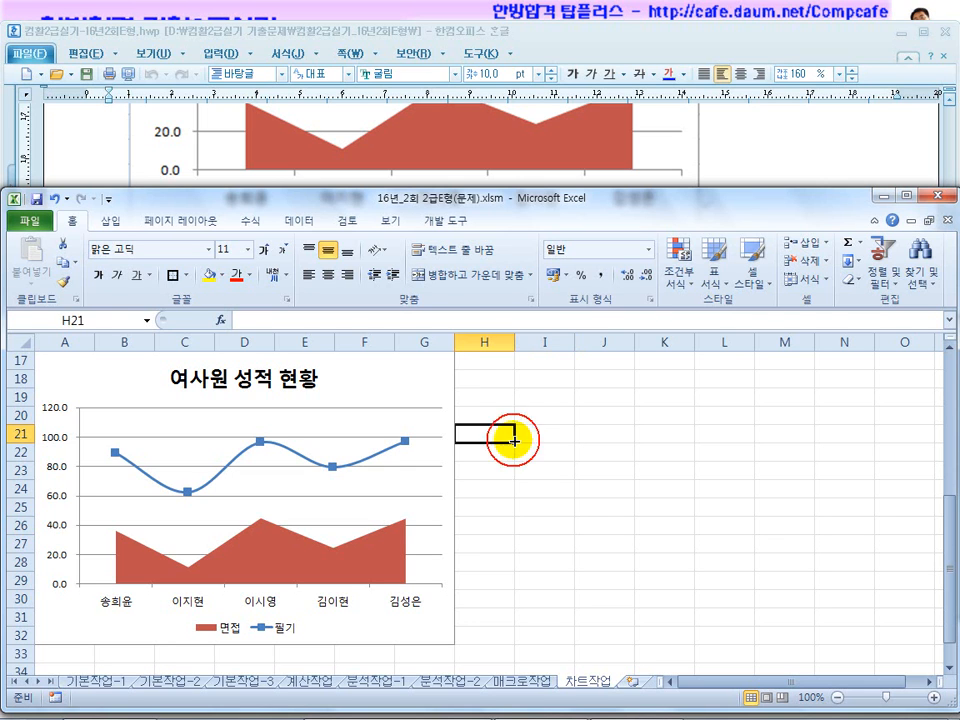
pyautogui.click(533, 436)
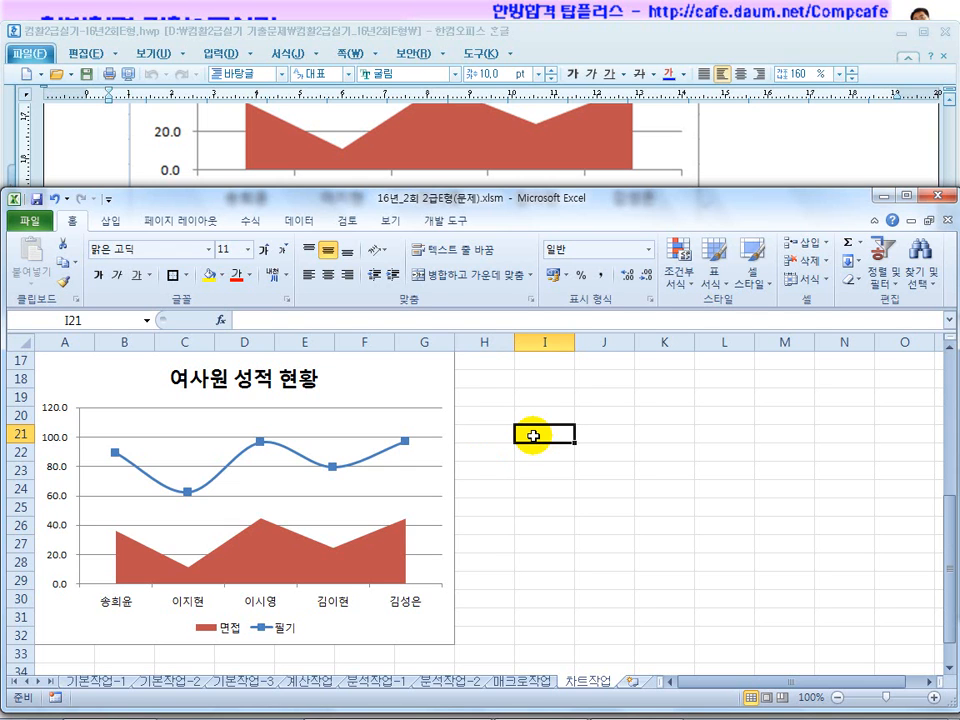